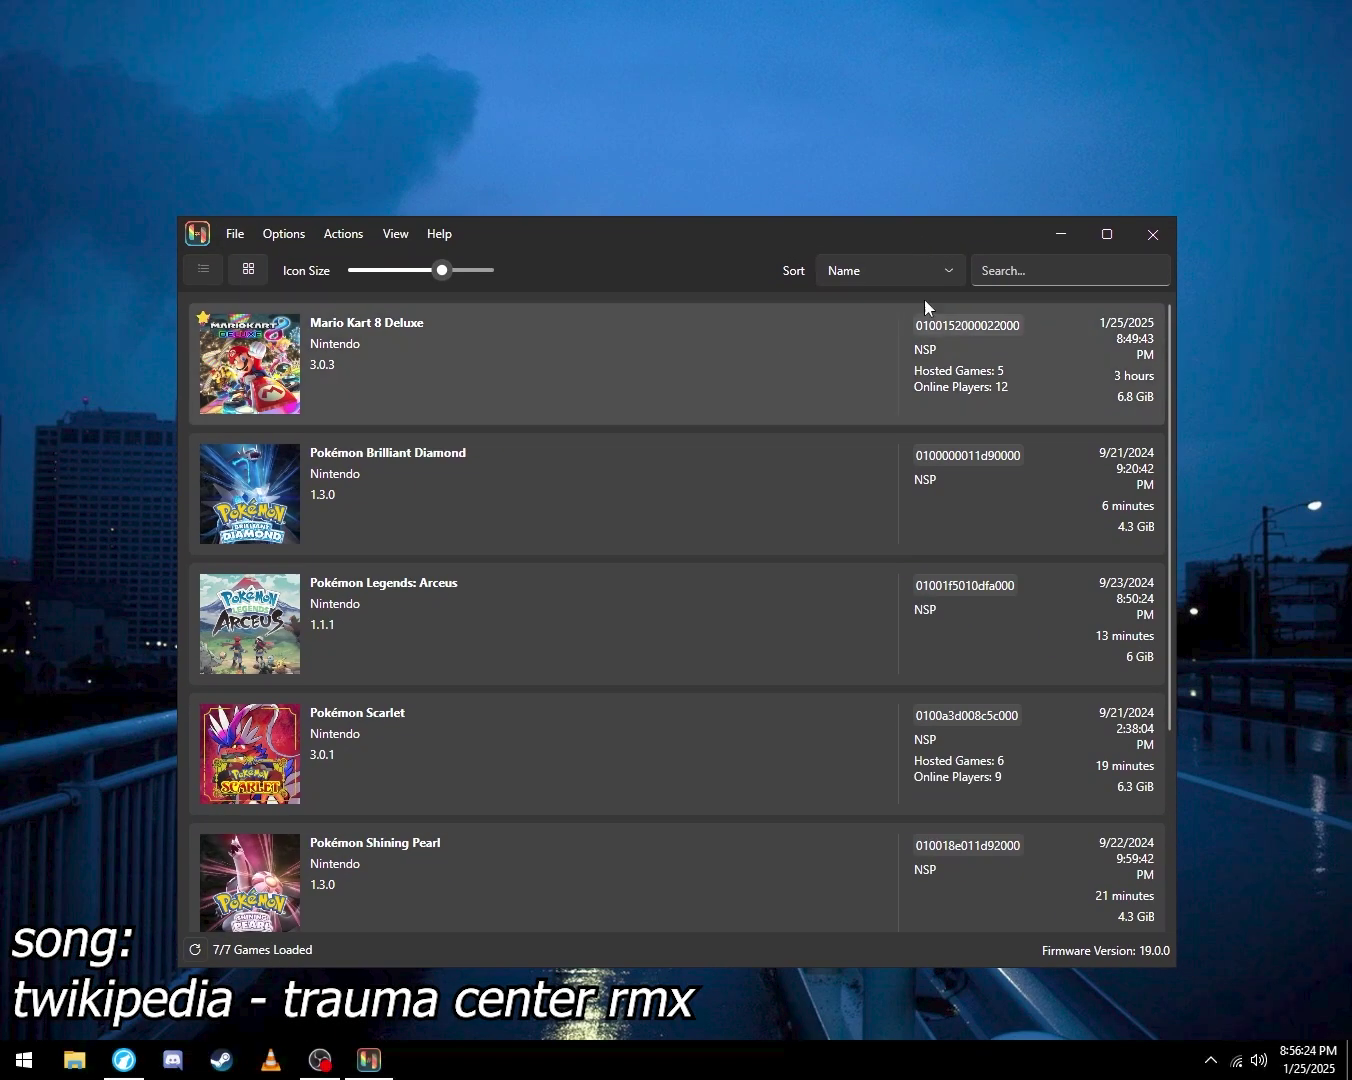
Start extracting the RomFS data of Mario Kart 8 Deluxe
left_click_drag(865, 234, 868, 172)
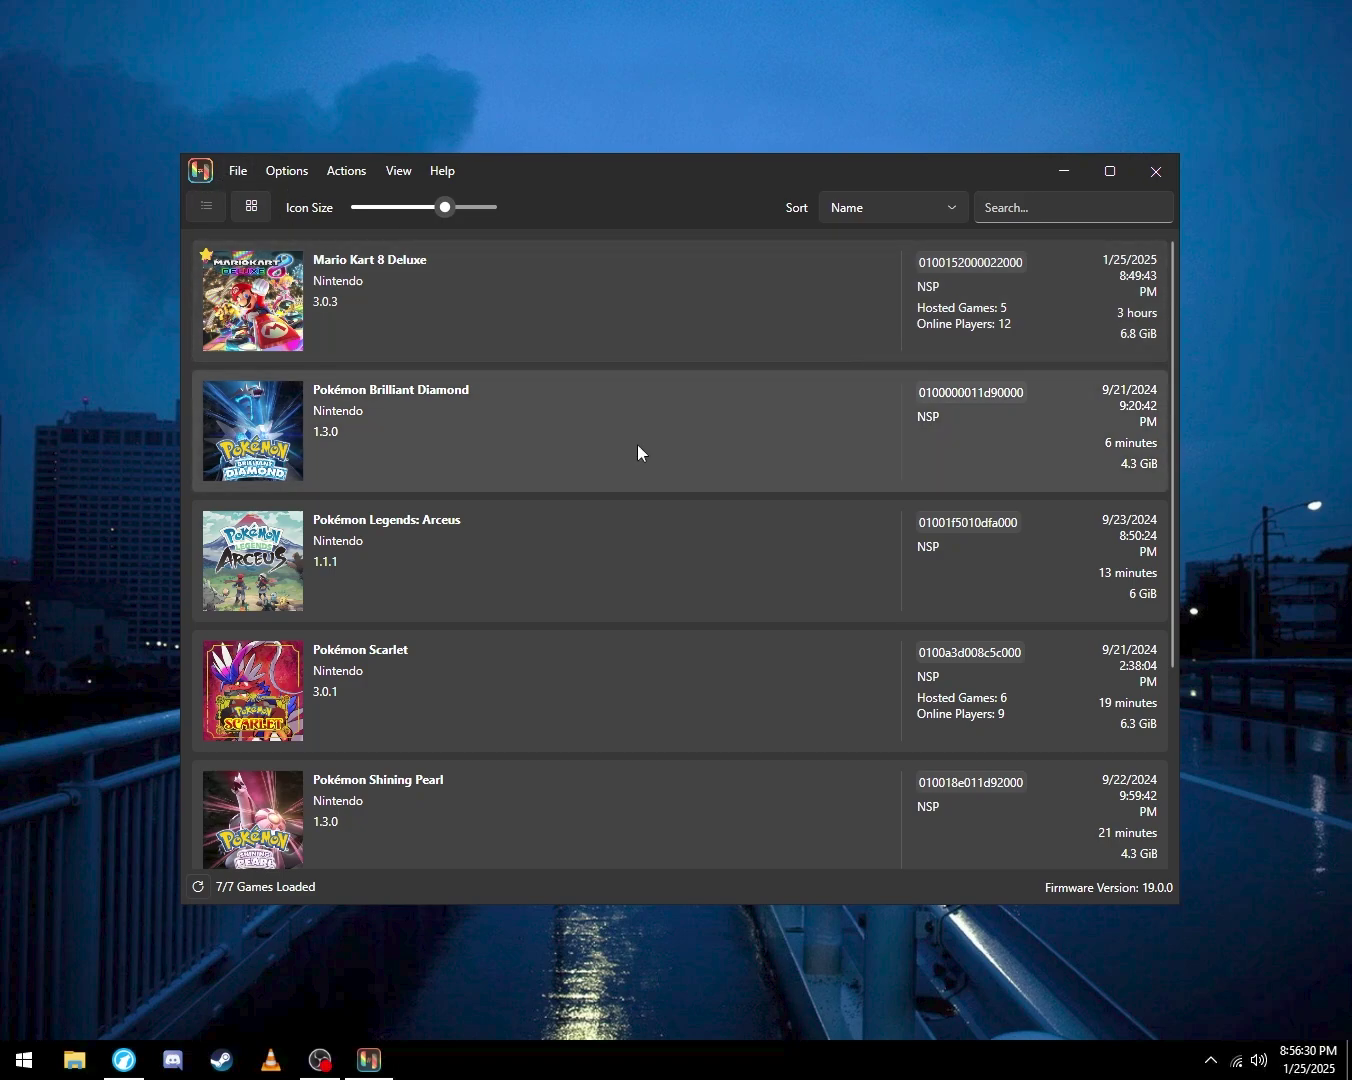
right_click(612, 332)
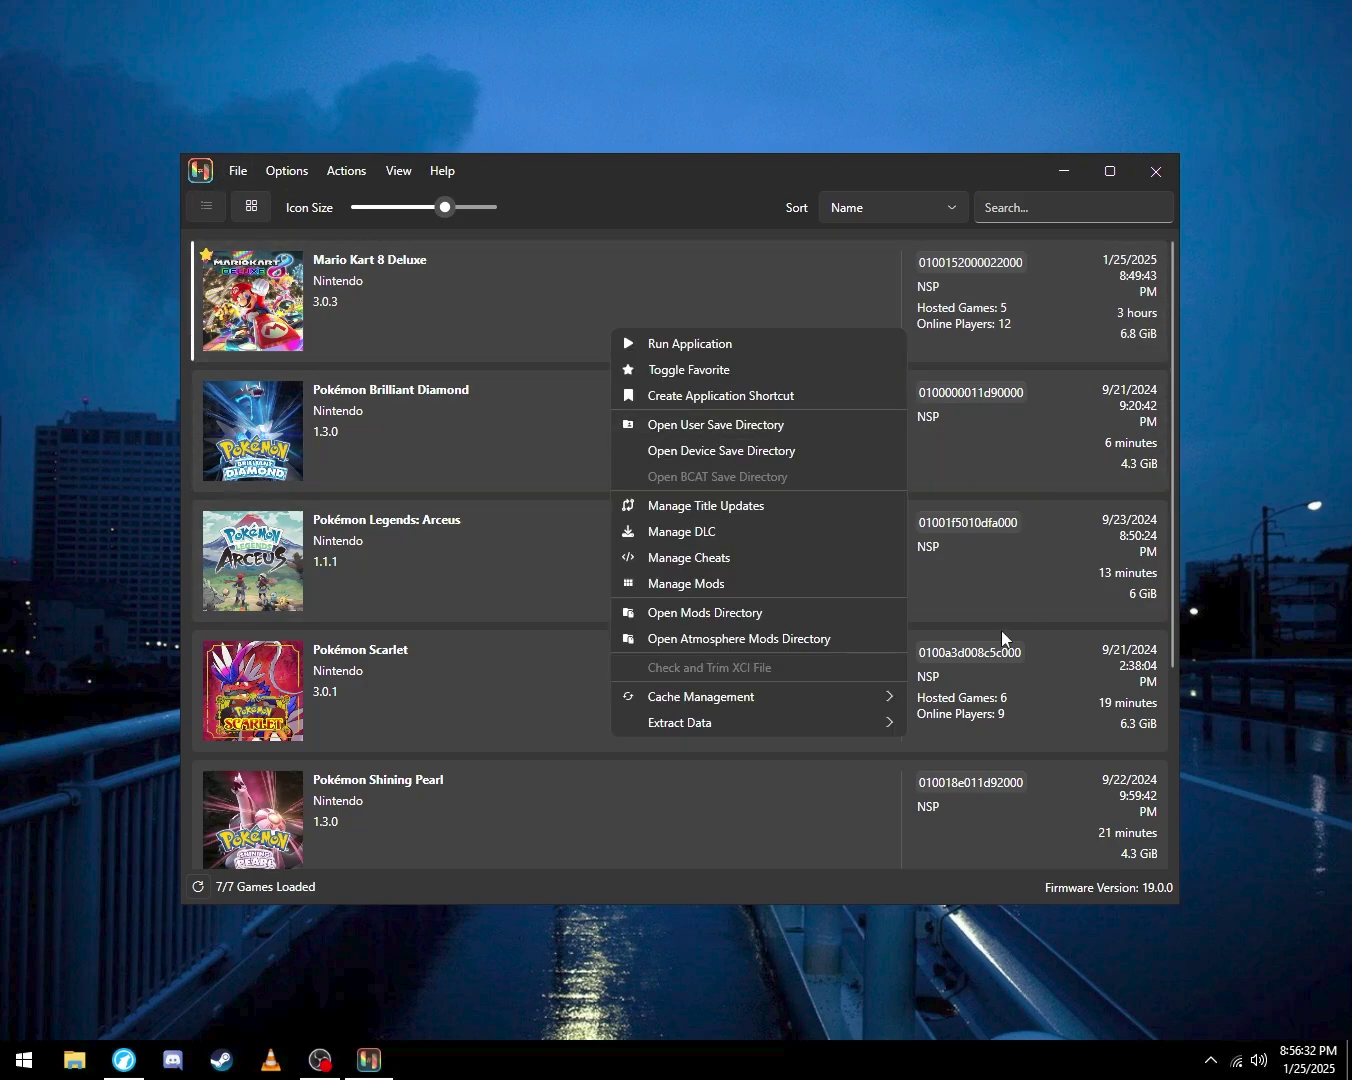
mouse_move(843, 719)
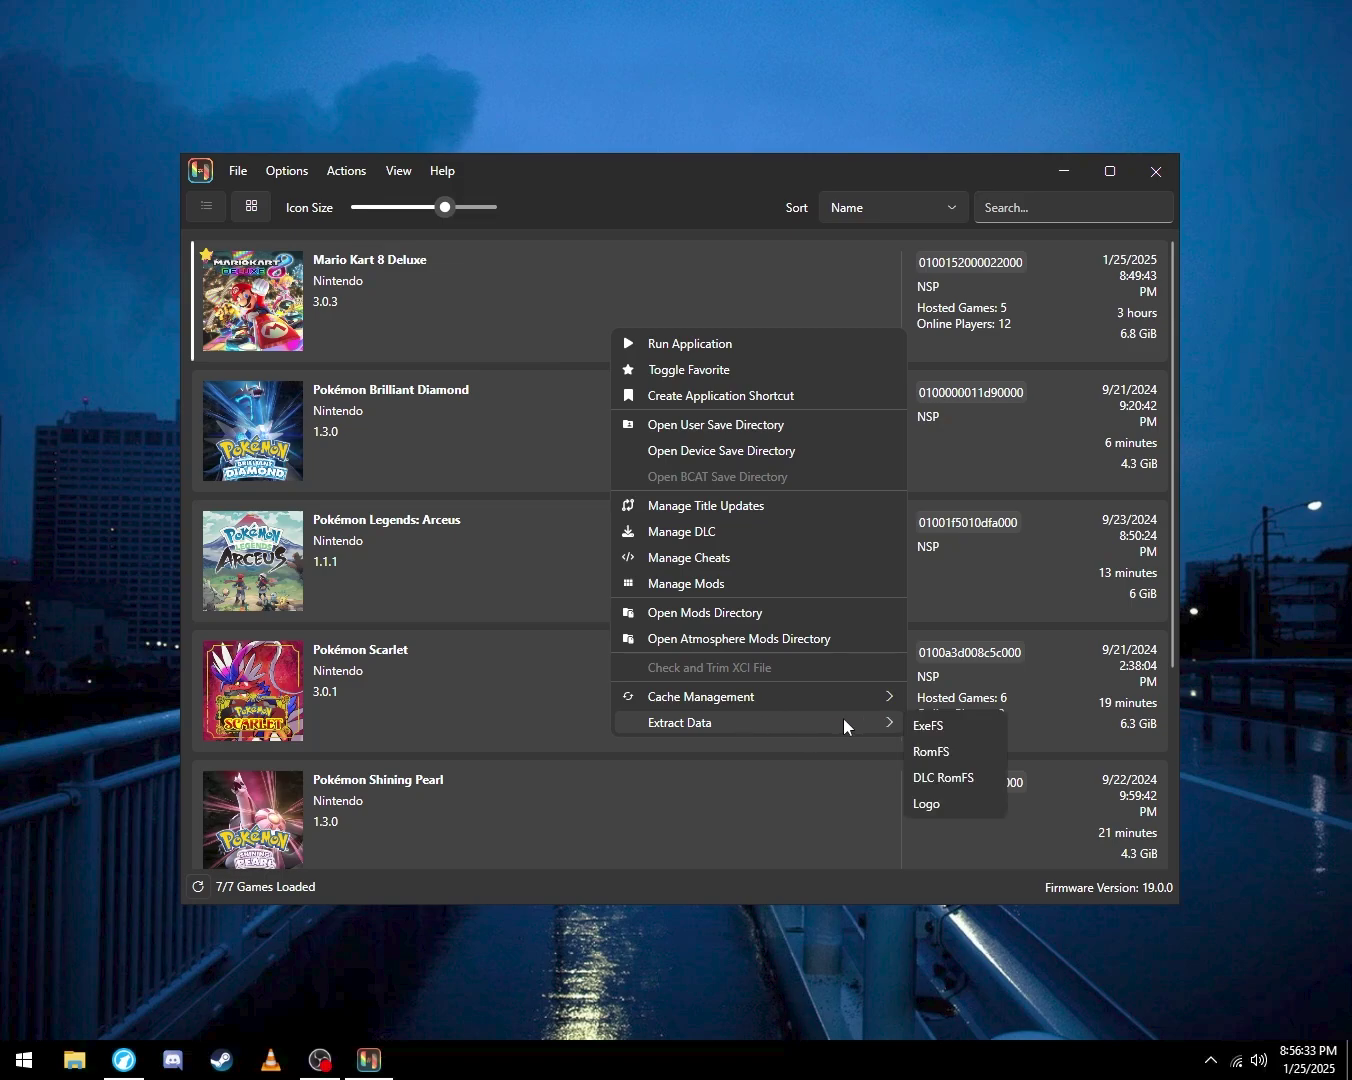
left_click(966, 751)
Create a new folder named MarioKart on the desktop
right_click(1231, 477)
mouse_move(1246, 666)
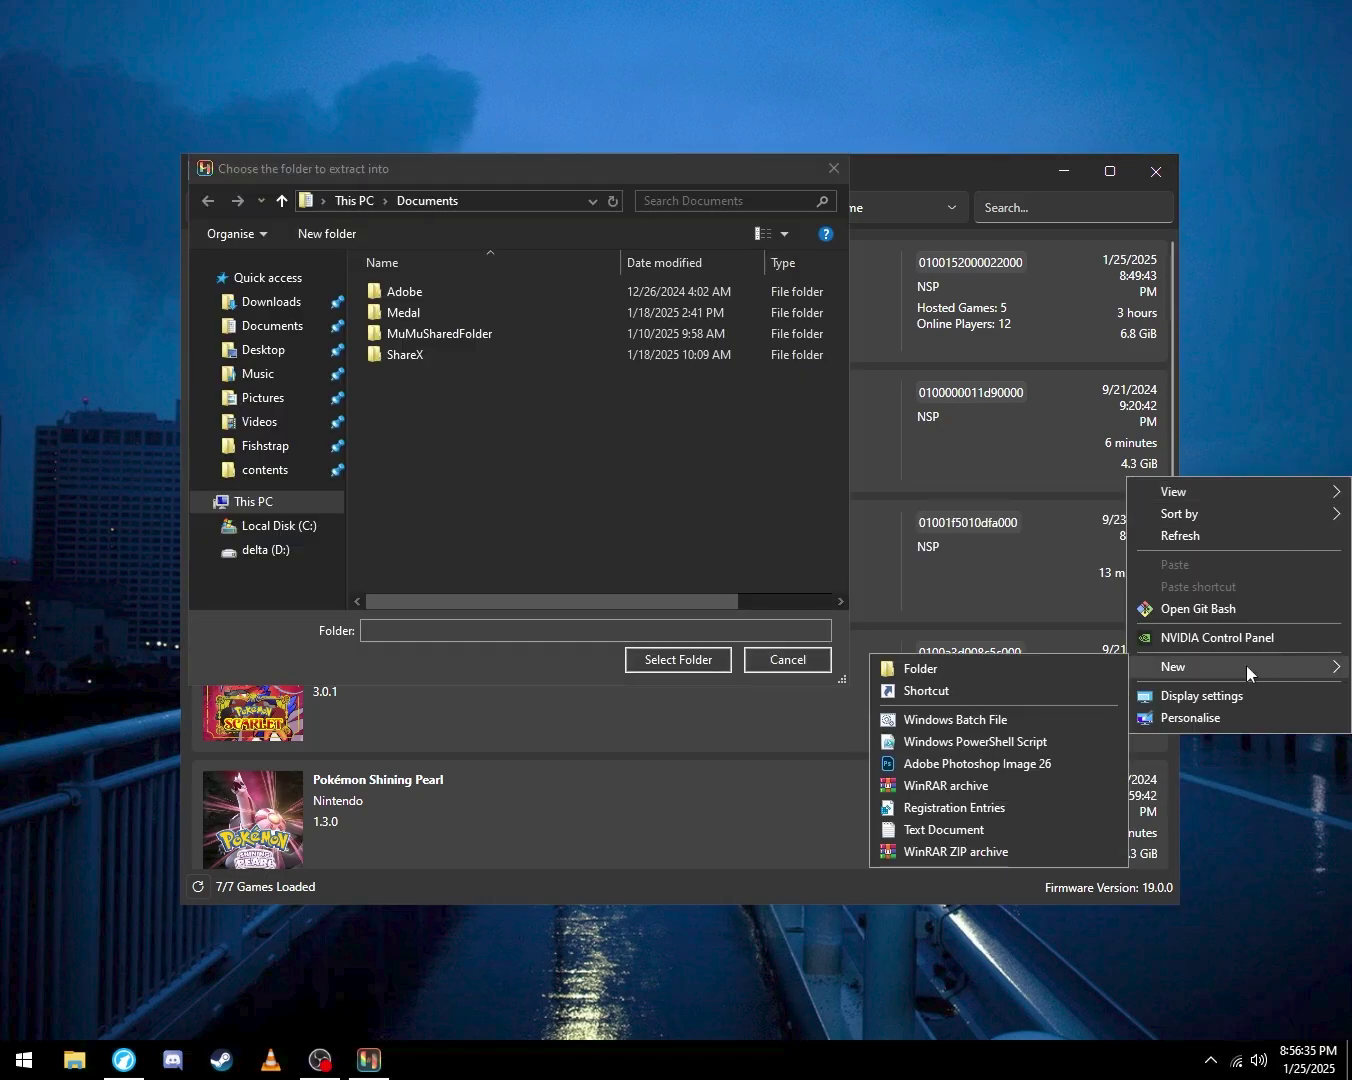
left_click(1038, 669)
type("MarioKart")
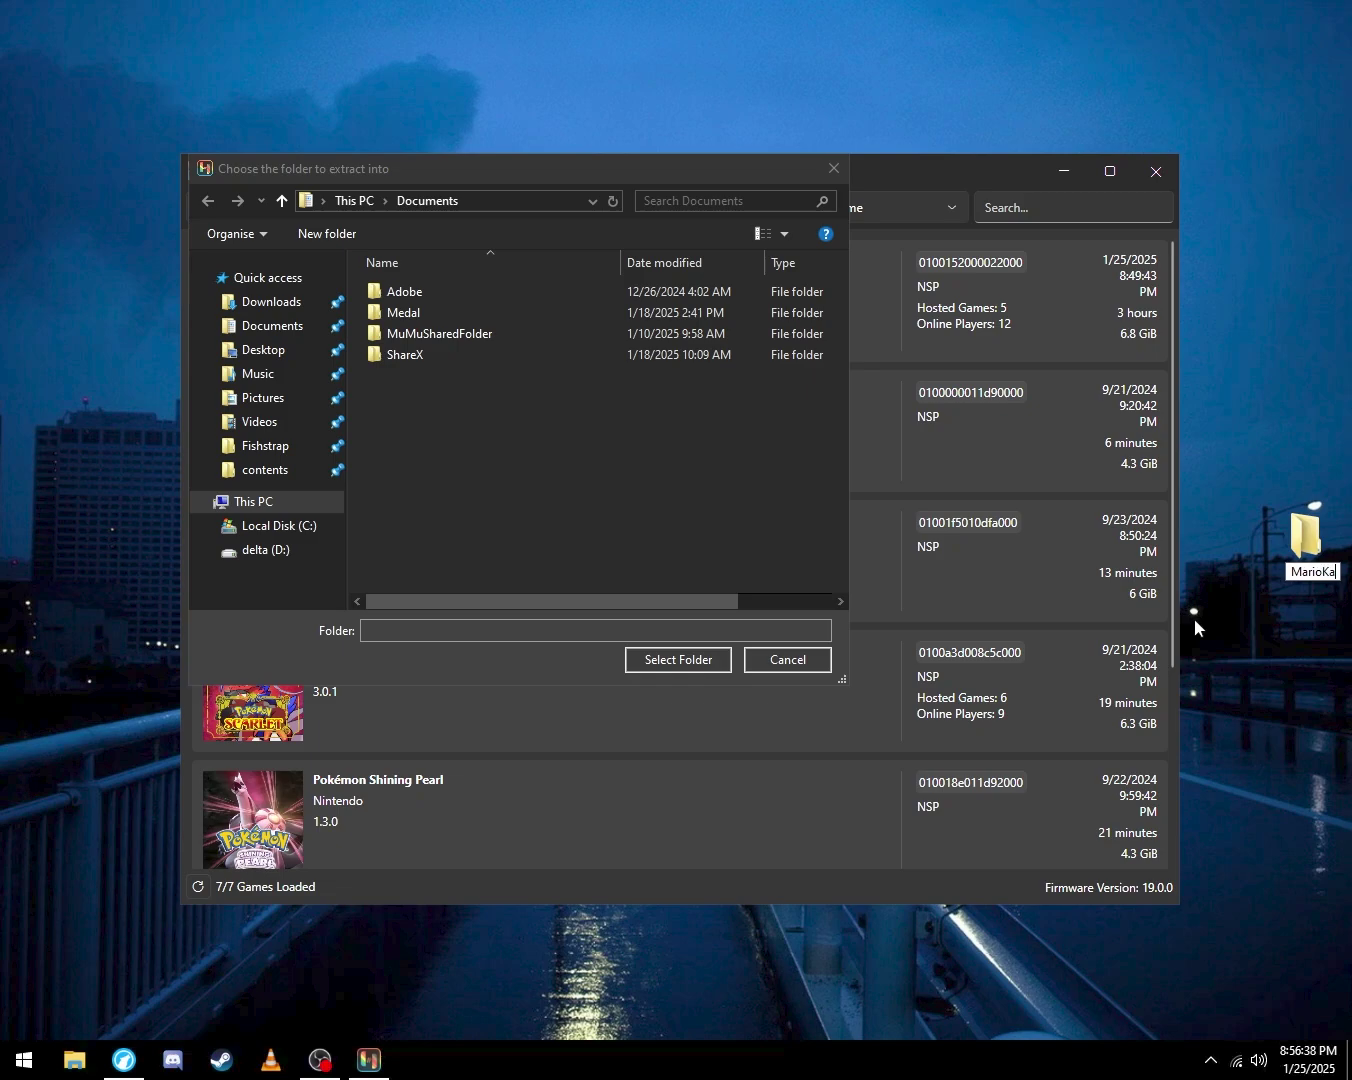
Choose the desktop's MarioKart folder as the extraction destination and start the extraction
left_click(265, 349)
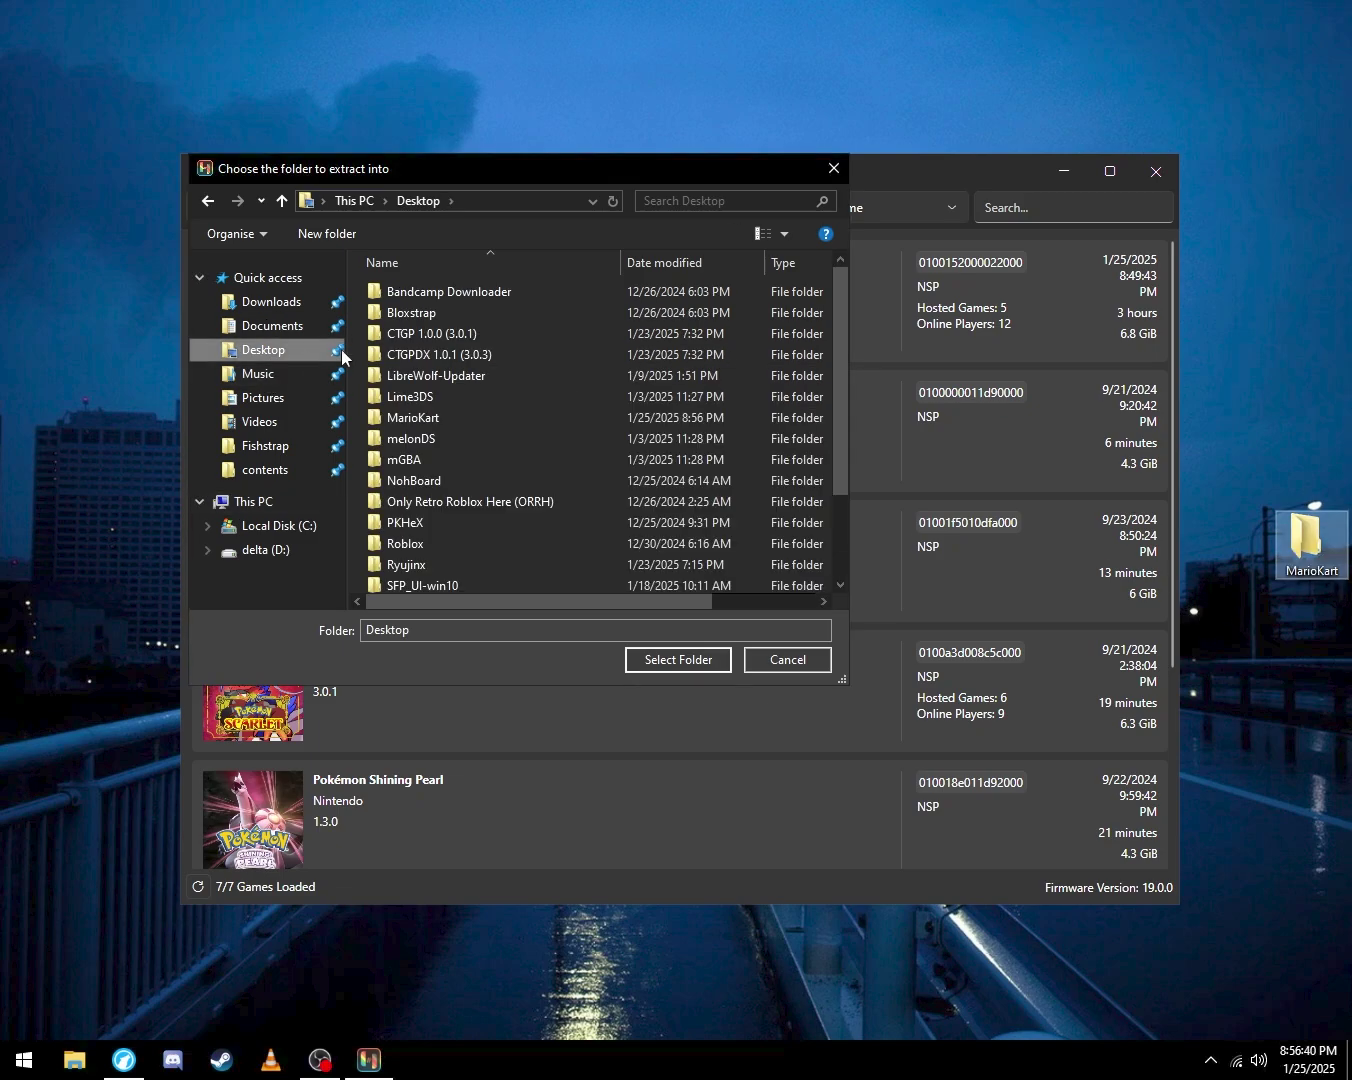
left_click(729, 203)
type("mari")
left_click(735, 280)
left_click(718, 655)
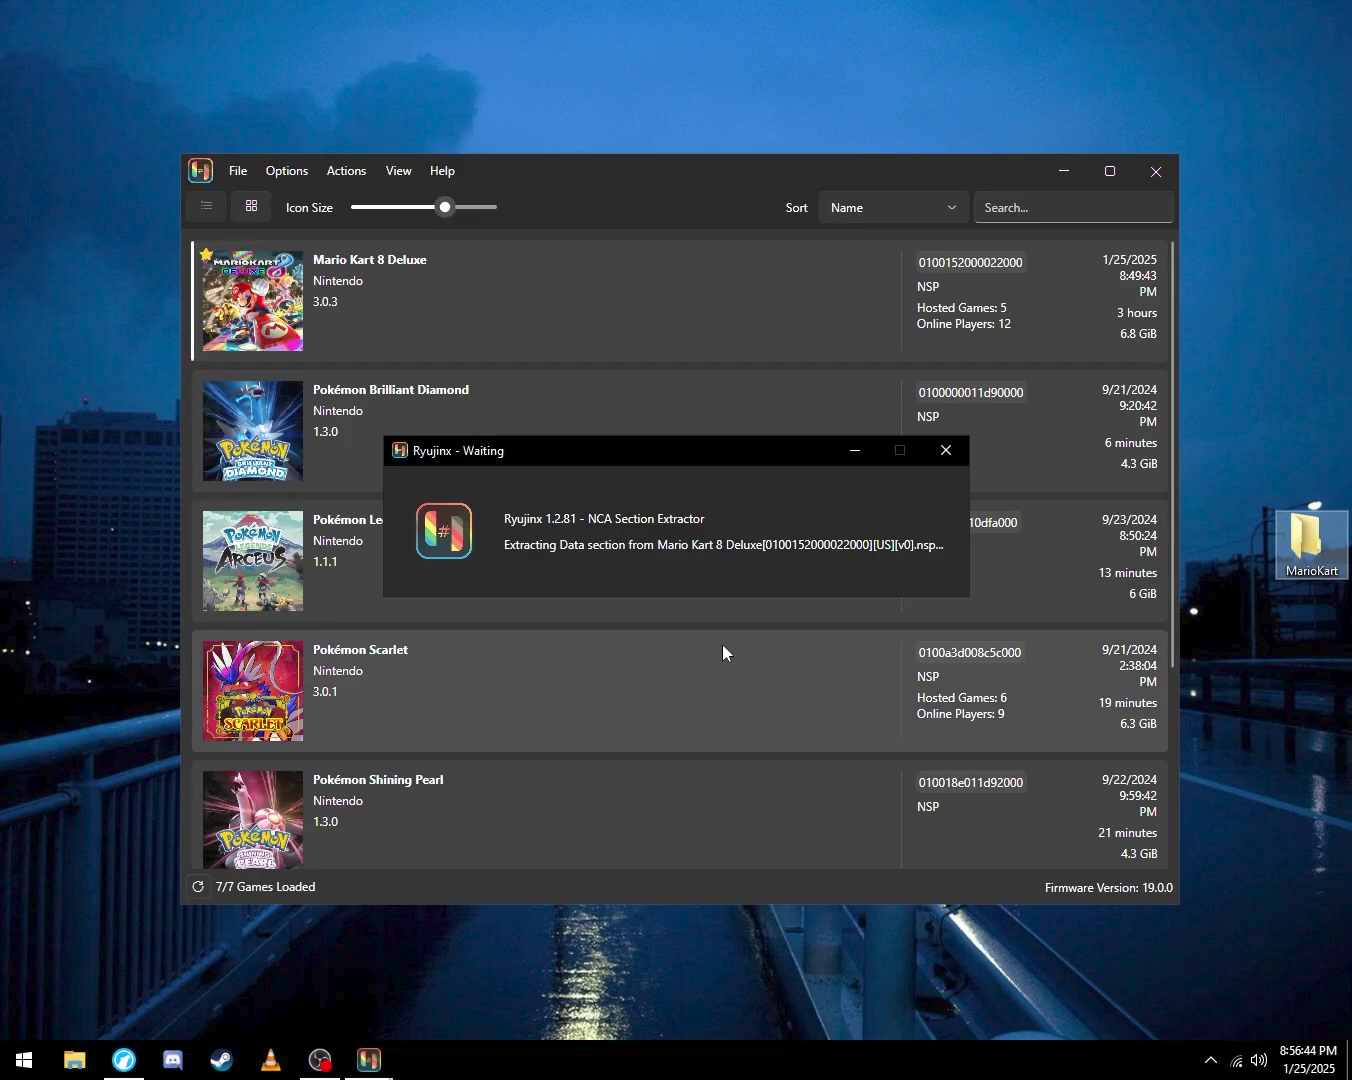
Move the MarioKart folder icon higher on the desktop and open the folder in an enlarged window
left_click_drag(1318, 520, 1245, 121)
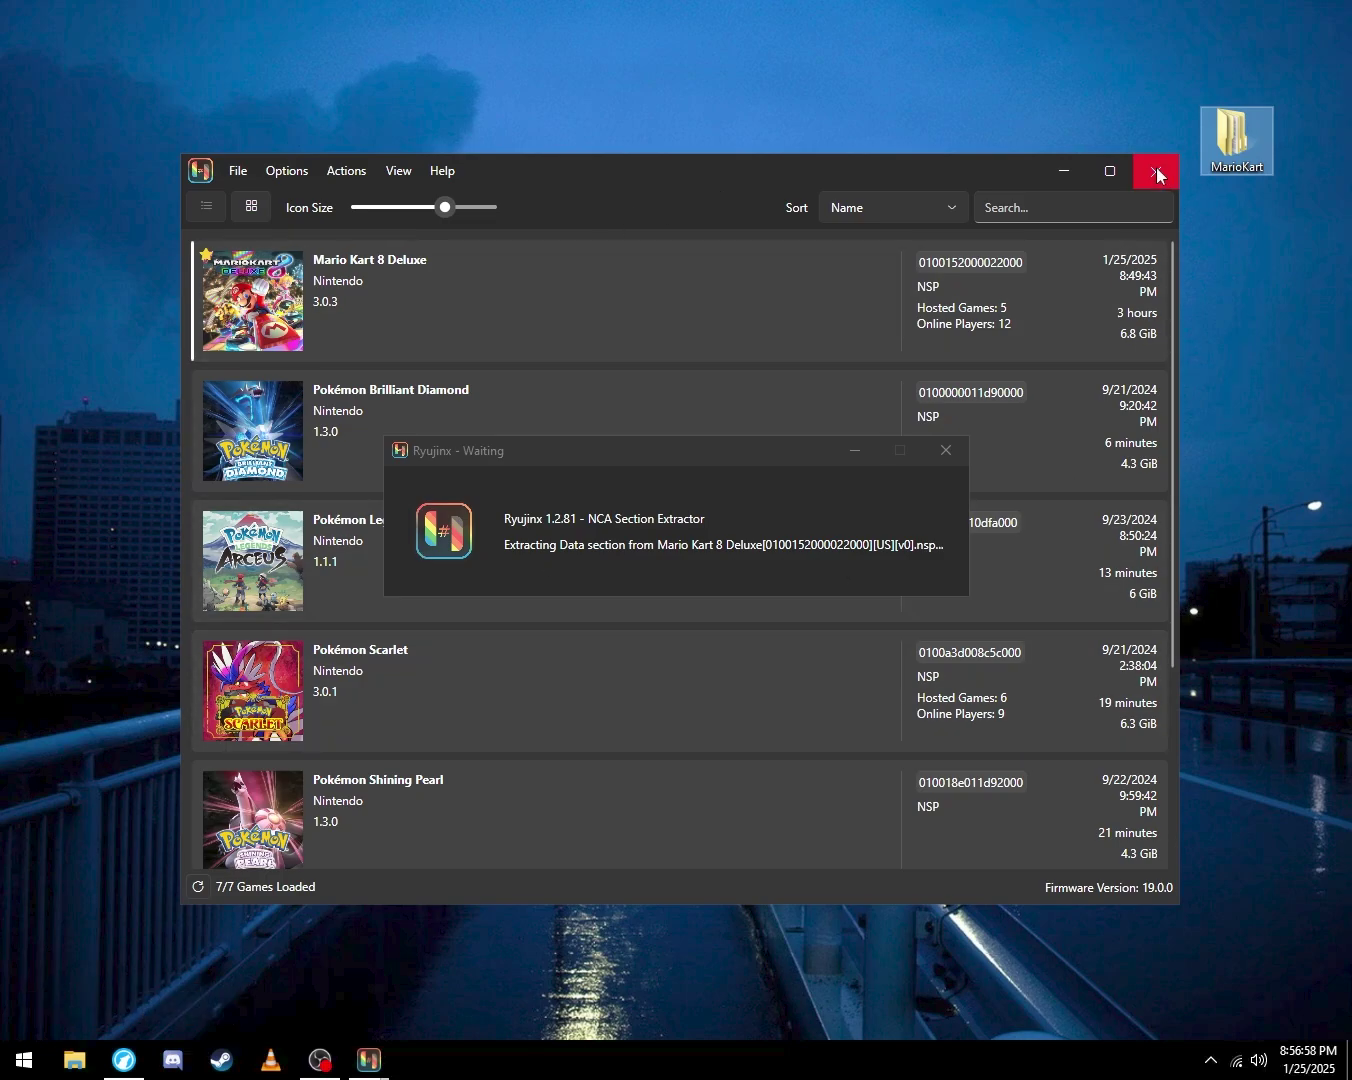
double_click(1254, 139)
left_click_drag(680, 342, 888, 282)
left_click_drag(579, 669, 620, 368)
left_click(650, 697)
left_click_drag(624, 247, 606, 127)
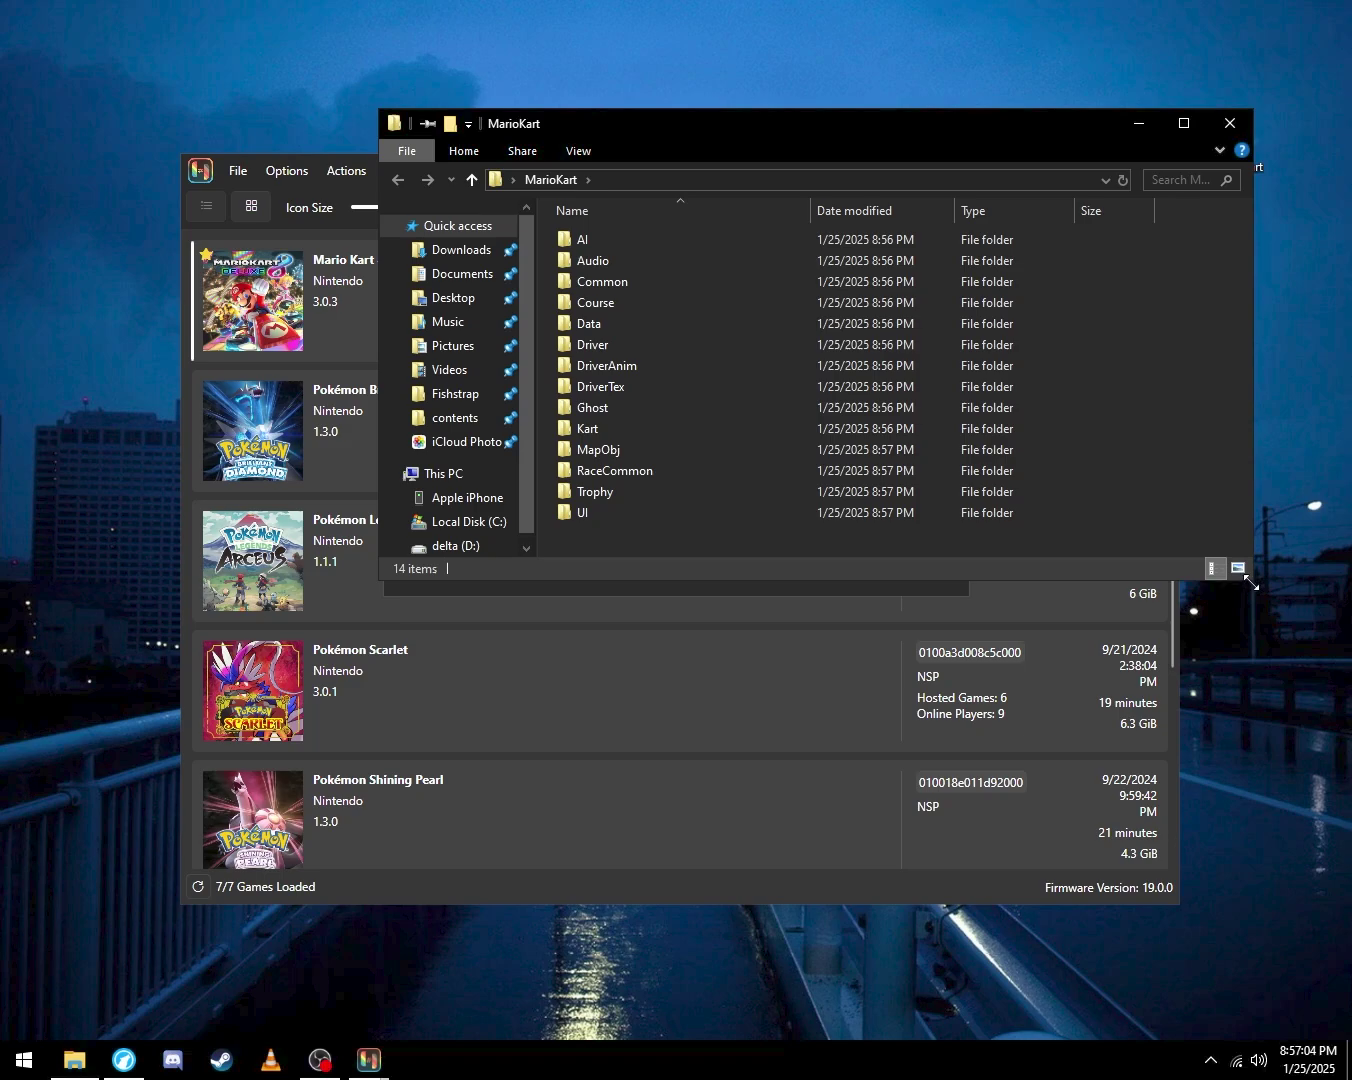
left_click_drag(1249, 582, 1180, 741)
left_click_drag(716, 125, 1011, 348)
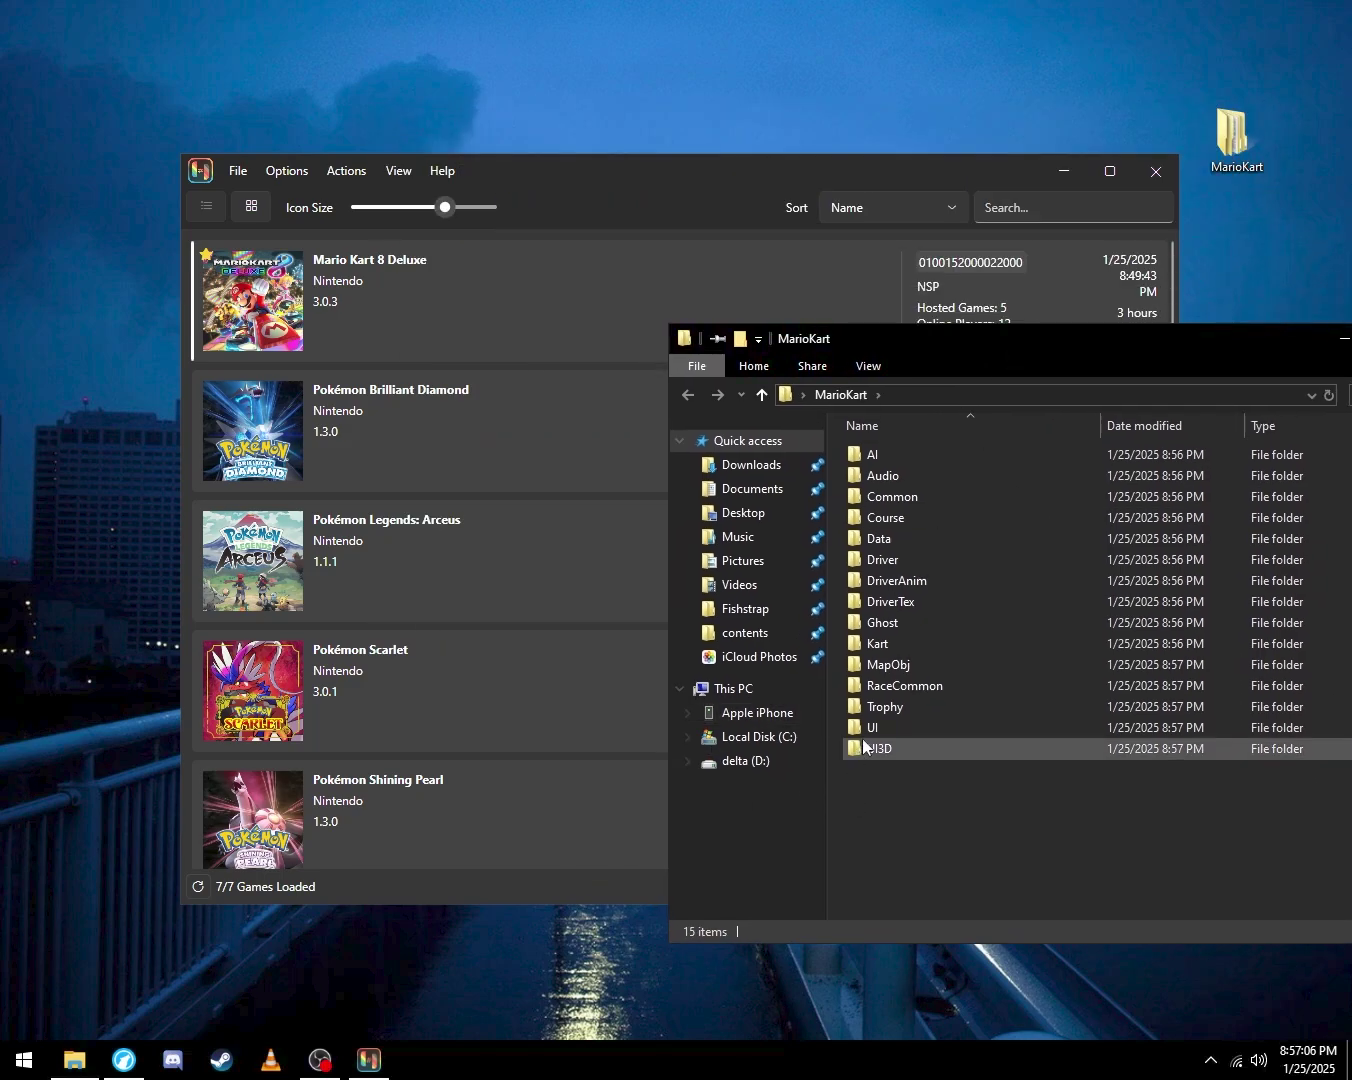
Open the UI folder inside the extracted MarioKart folder
left_click_drag(880, 338, 533, 148)
left_click(564, 658)
double_click(564, 658)
Switch to the browser and try to download Toolbox-Latest.zip from the Switch-Toolbox releases page
key("super")
left_click(151, 705)
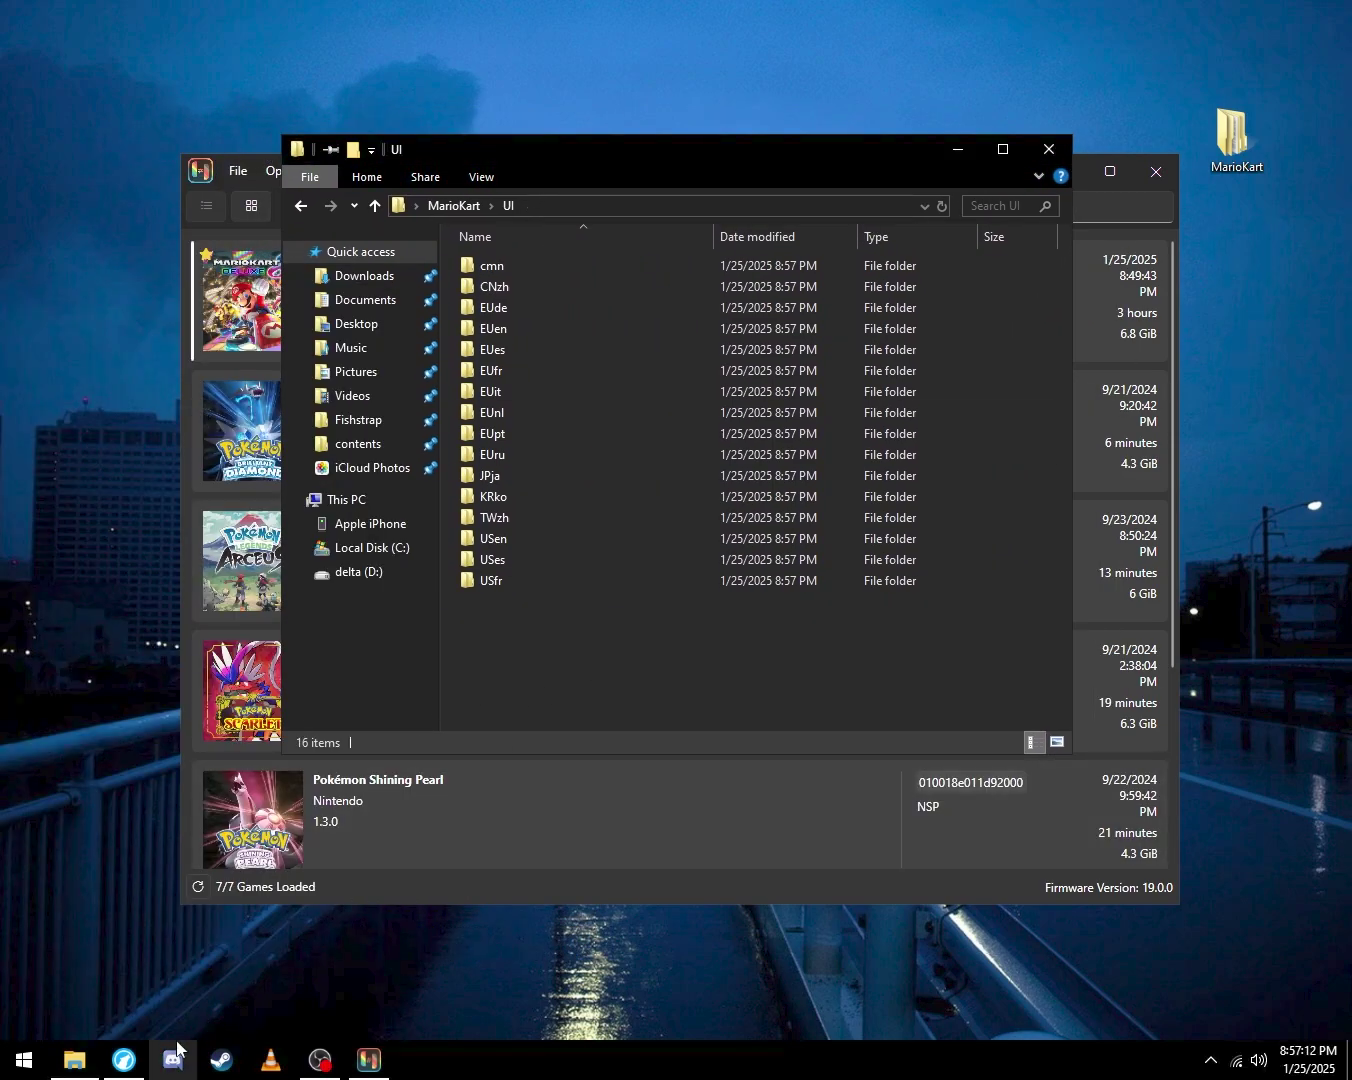
left_click(123, 1061)
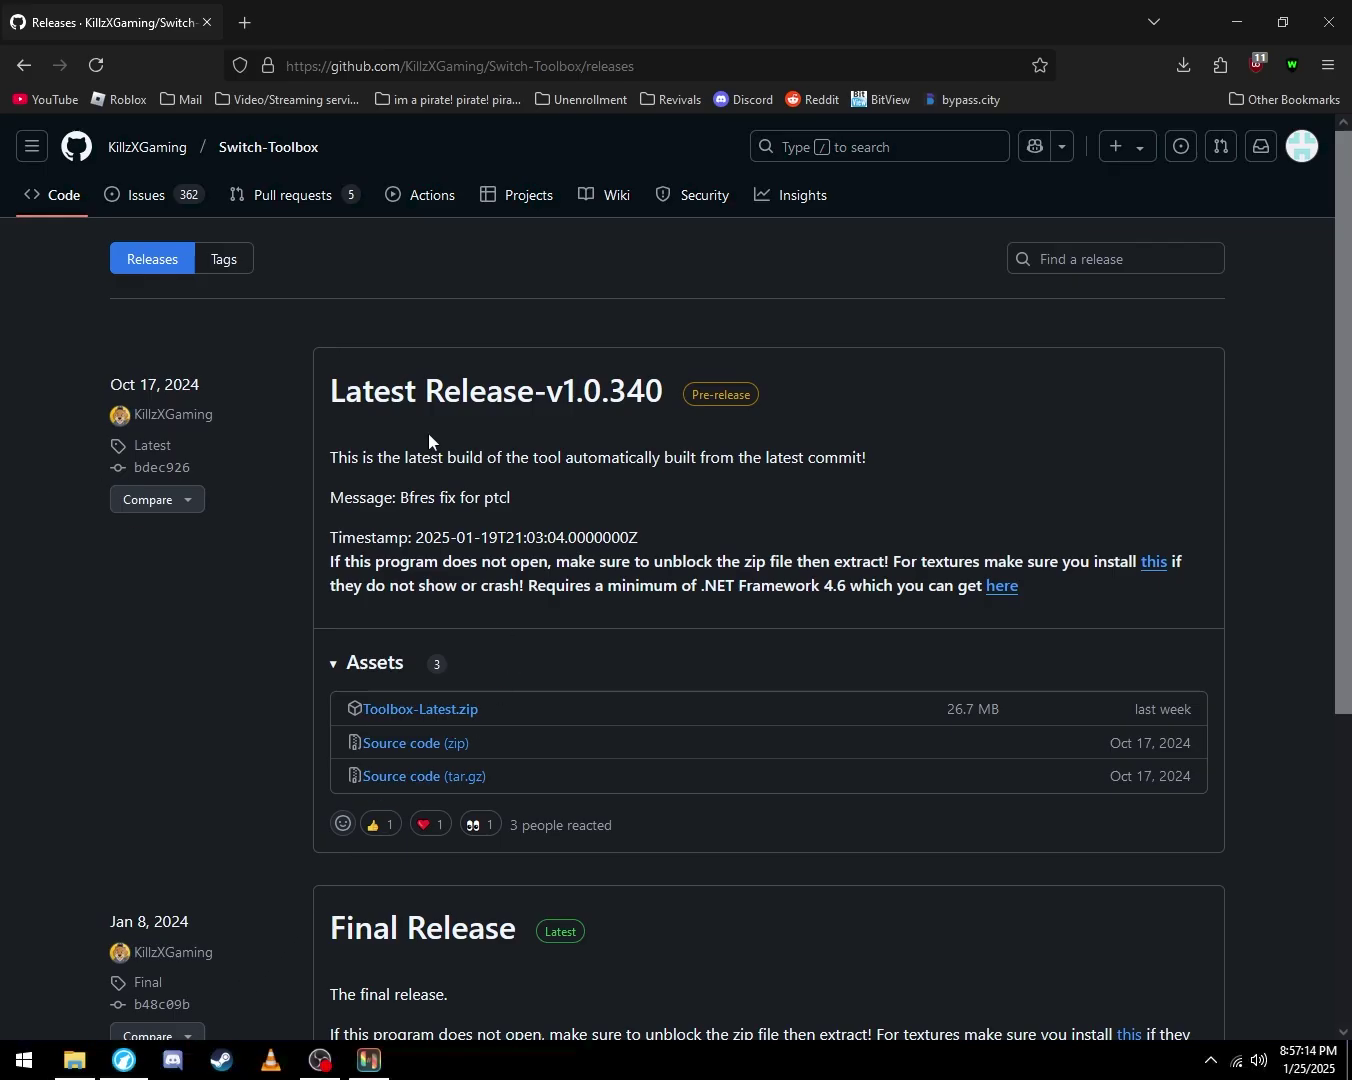
double_click(537, 20)
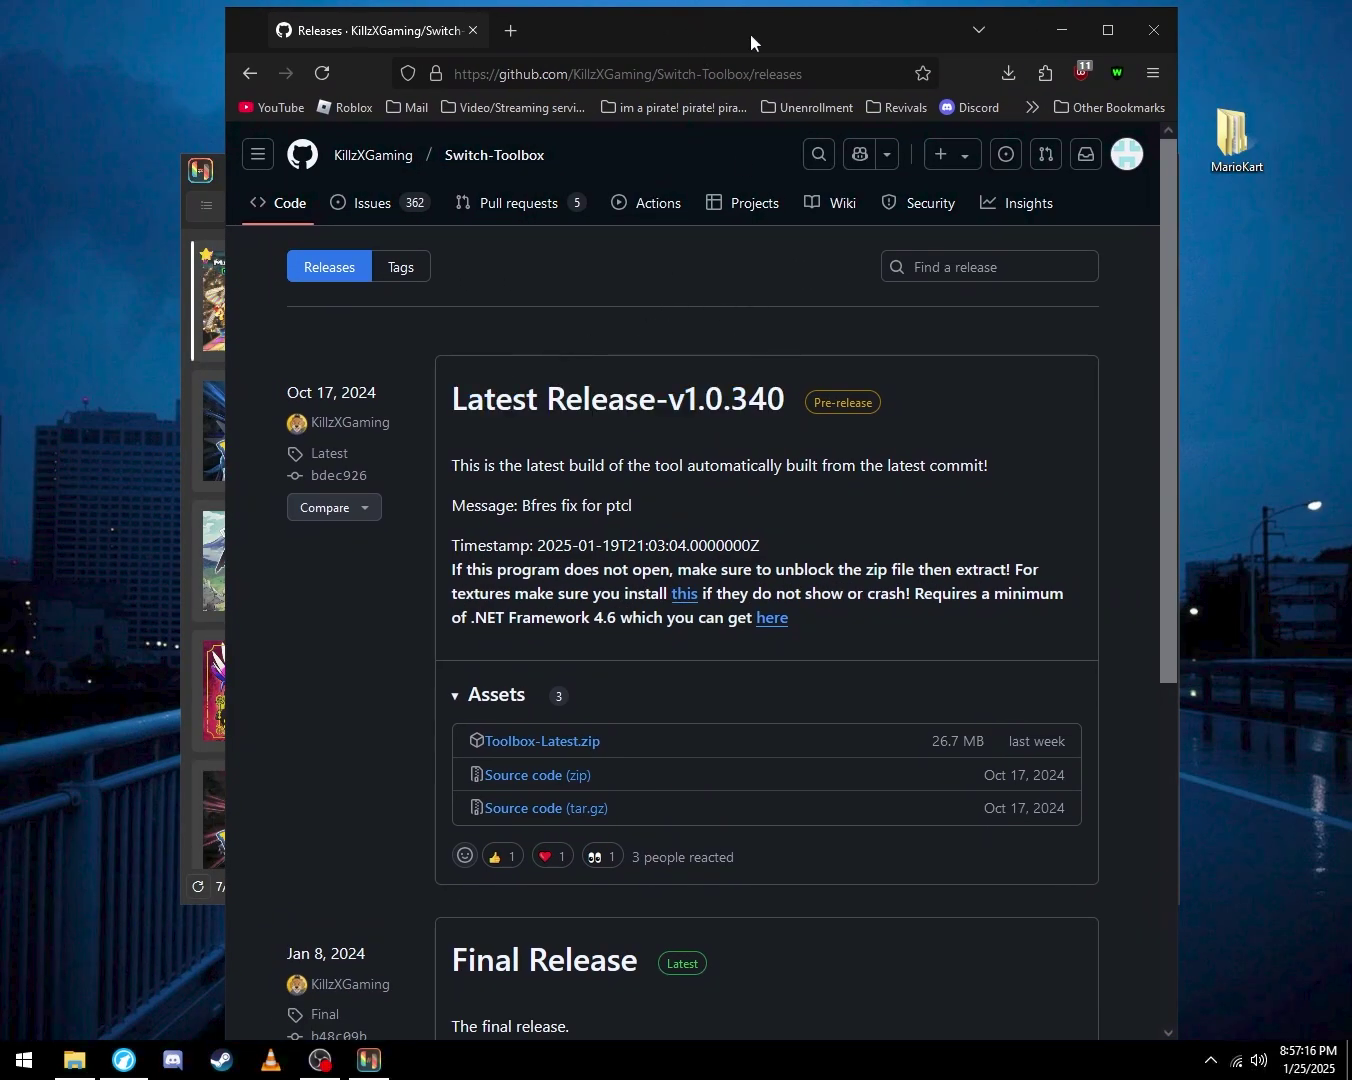
double_click(751, 42)
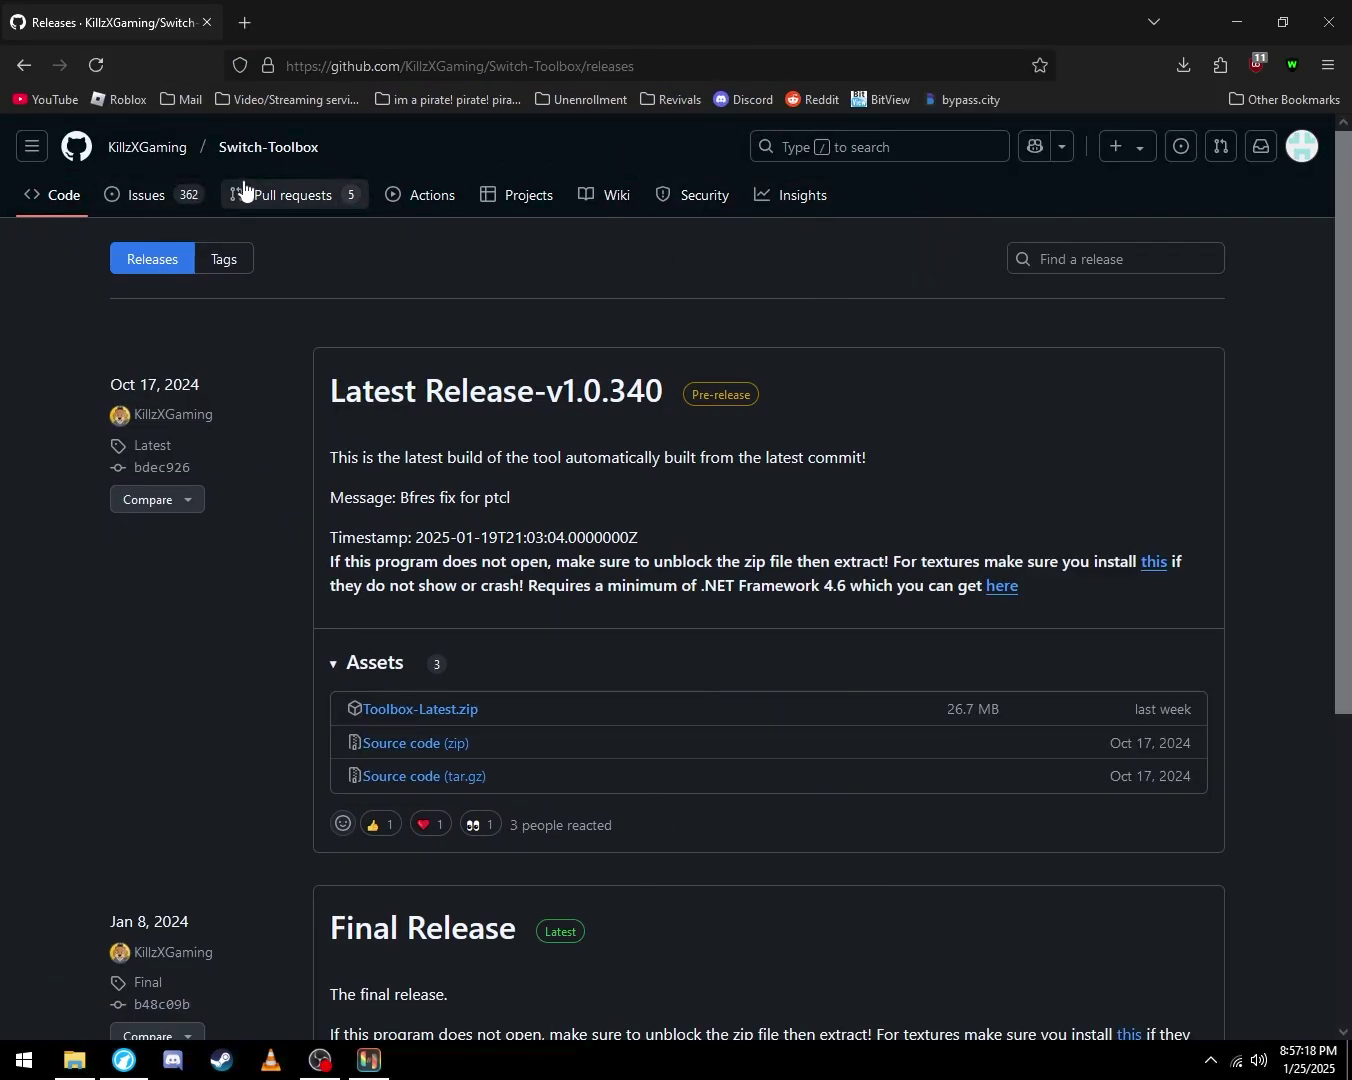
left_click(447, 699)
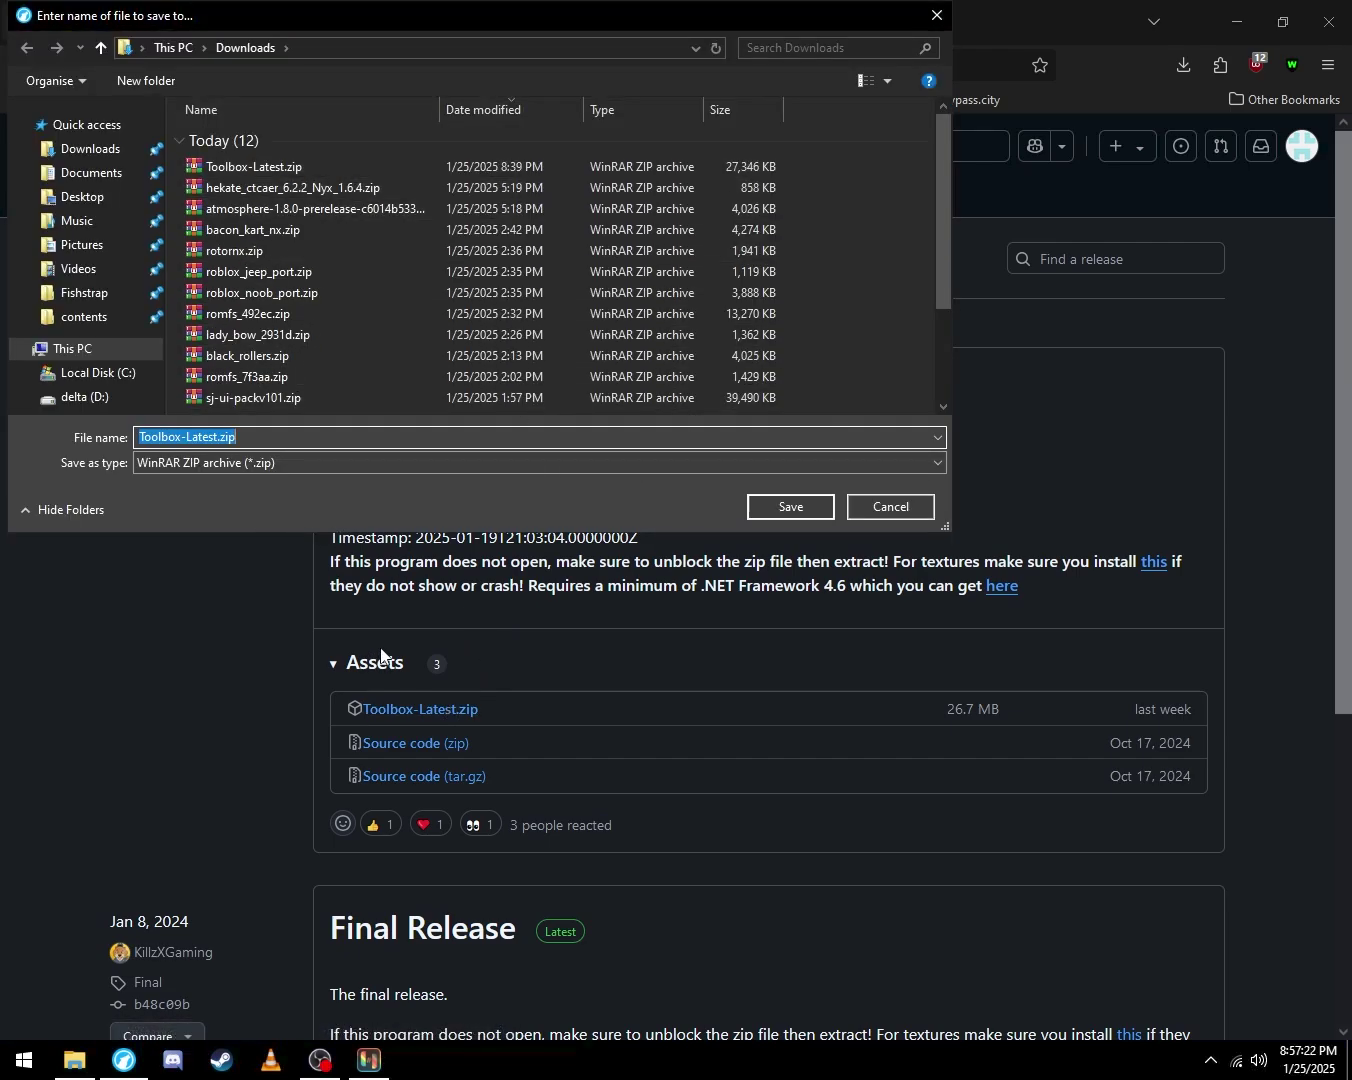
left_click(892, 508)
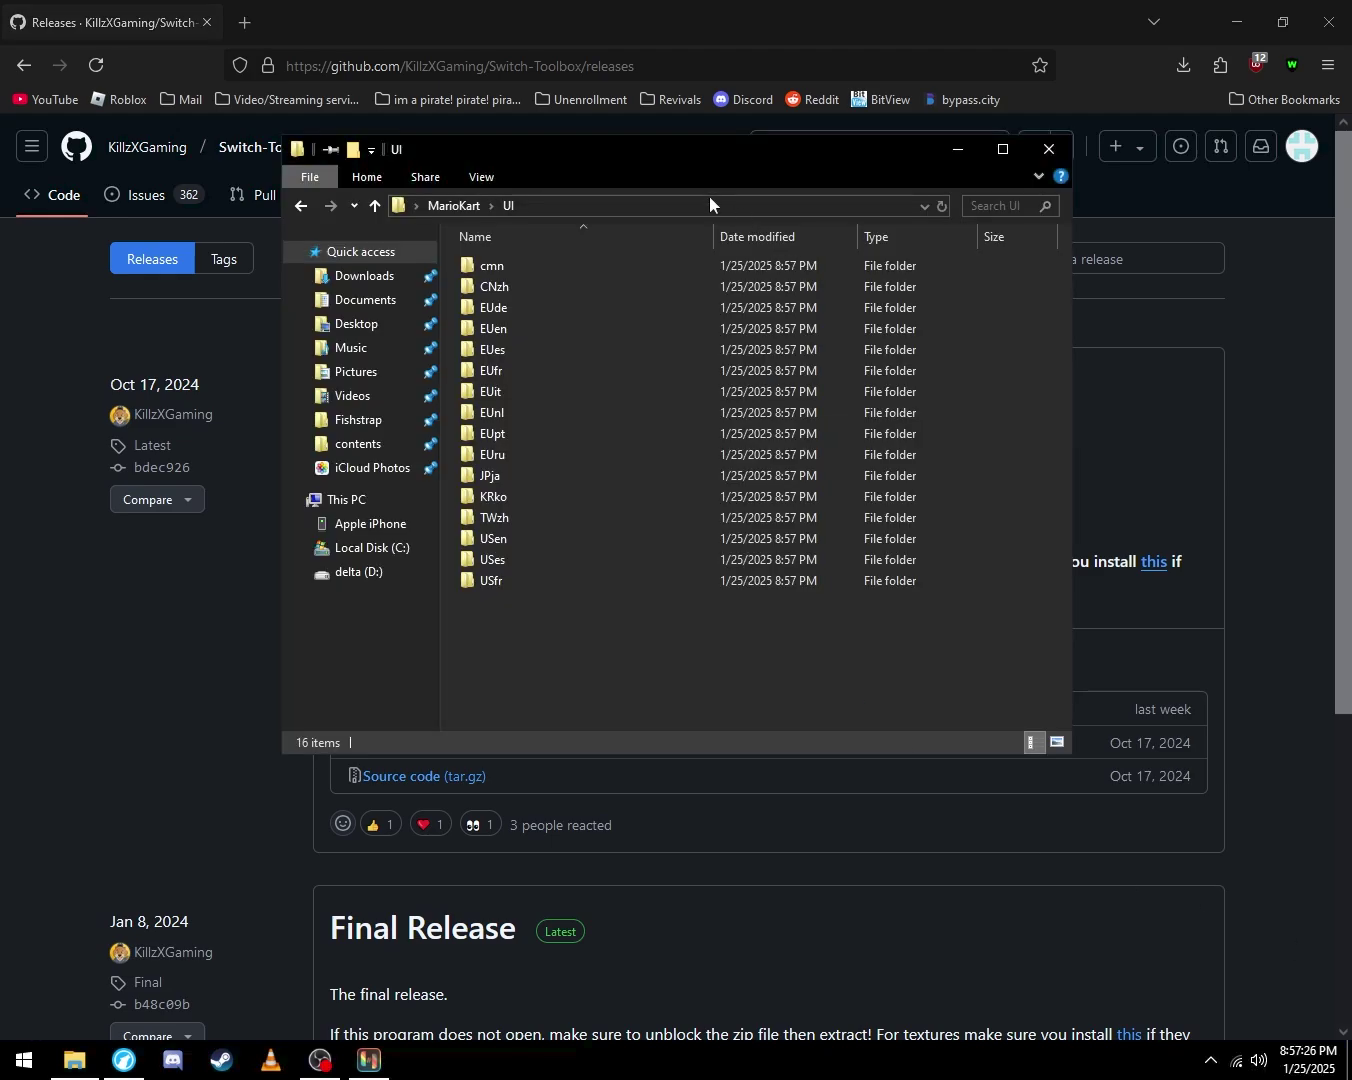
Uncover the desktop and create a new folder on it named .sl,jhfd
left_click_drag(709, 160, 1350, 160)
double_click(990, 8)
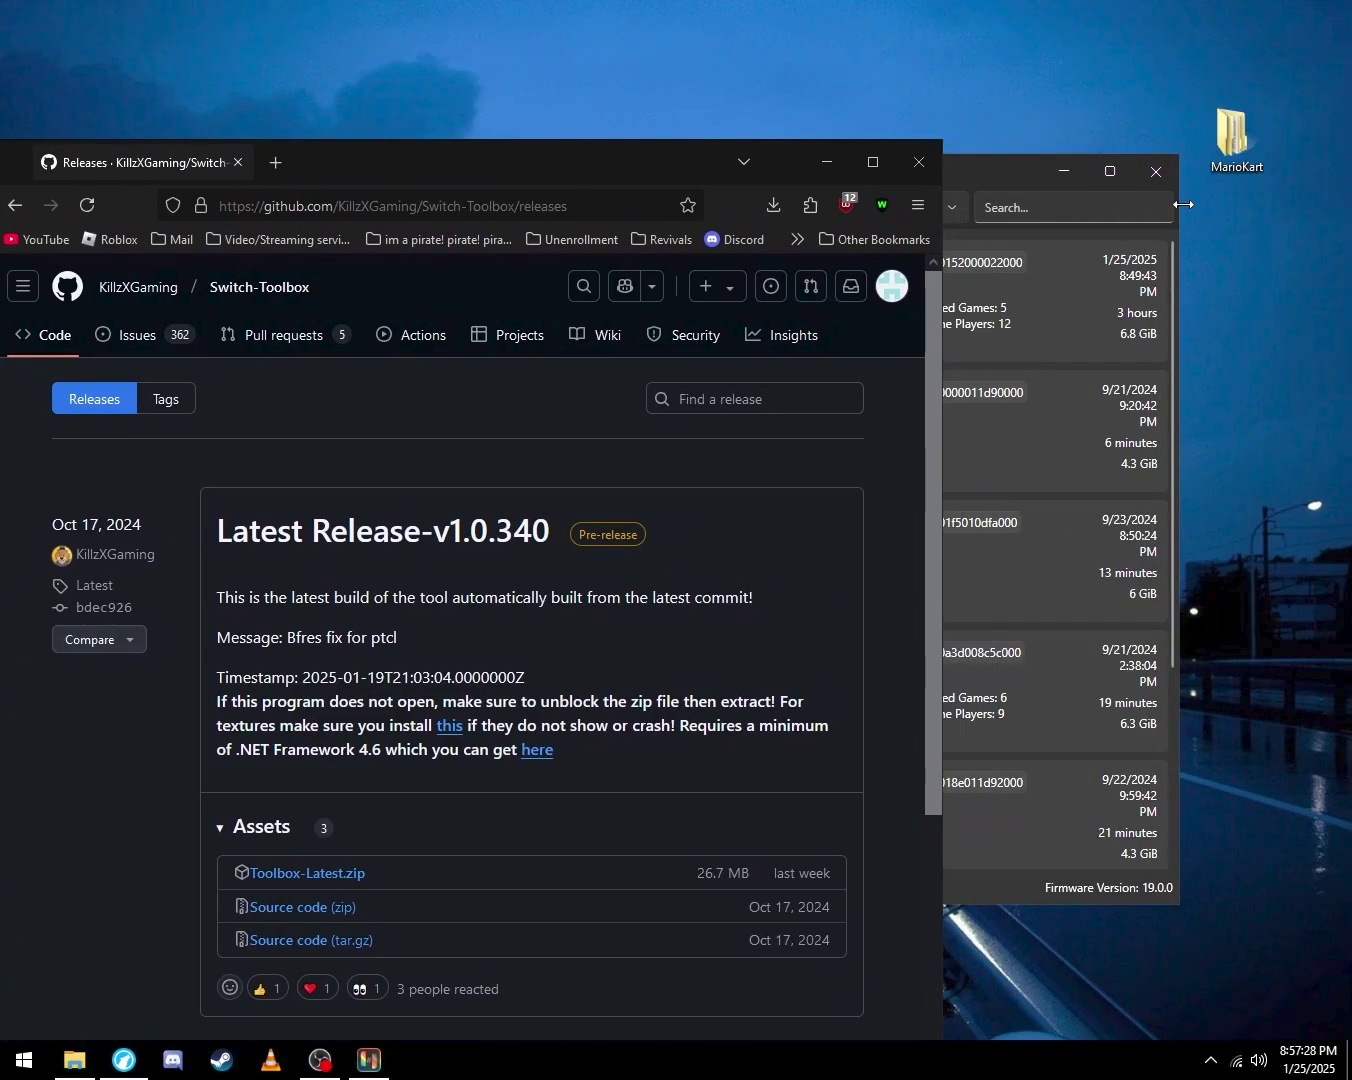
right_click(1241, 410)
mouse_move(1233, 614)
left_click(1102, 610)
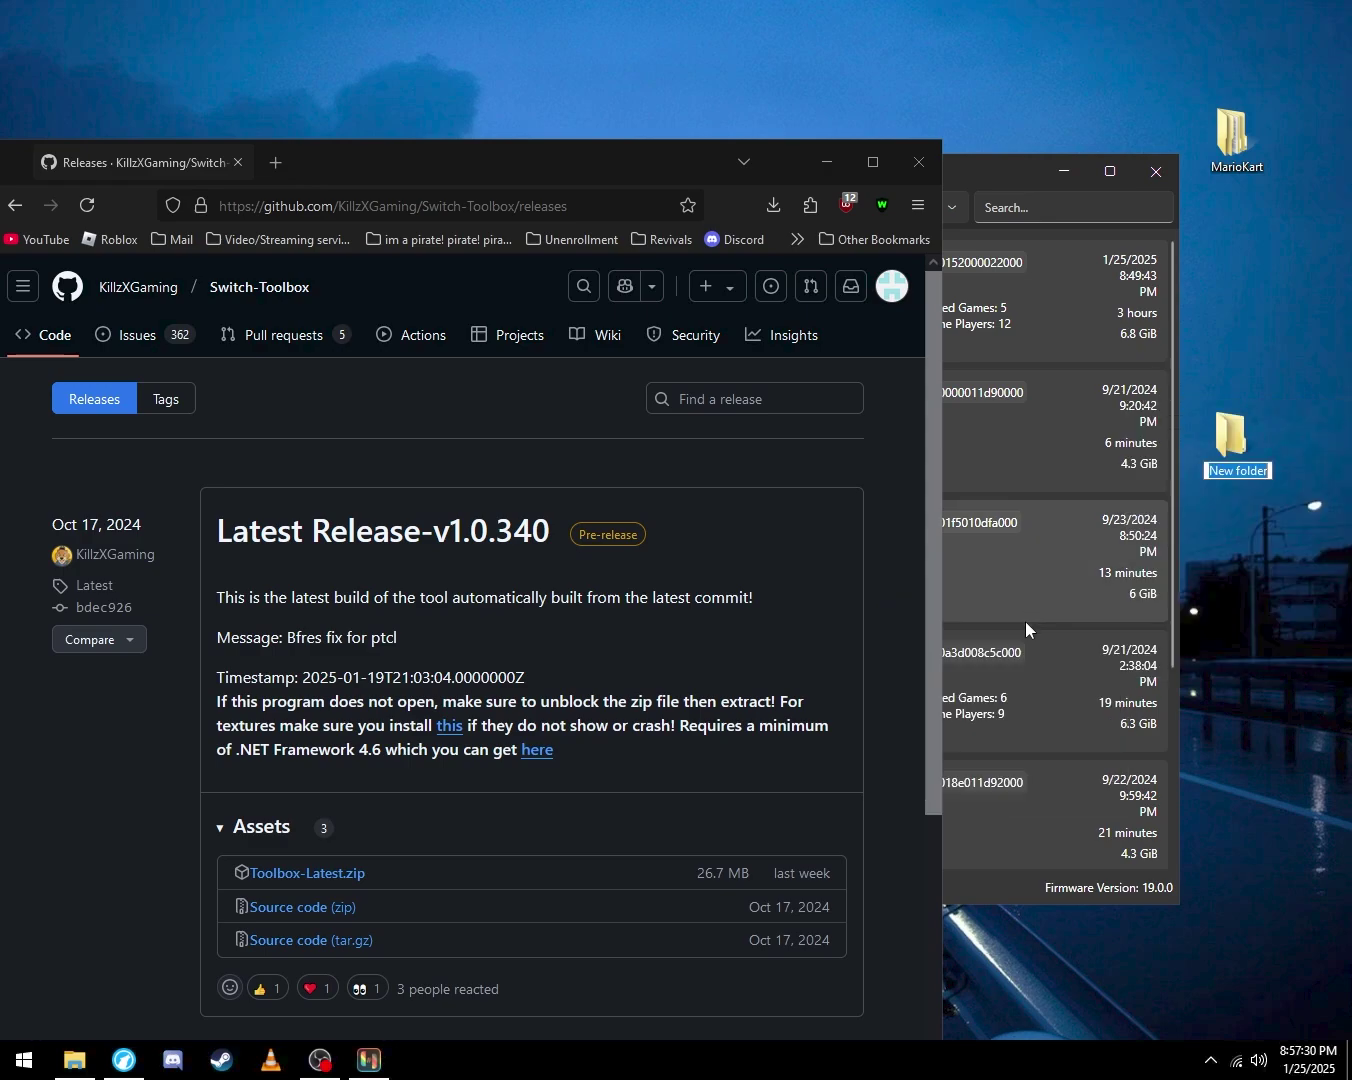
type(".sl,jhfd")
Extract the entire contents of Toolbox-Latest.zip into the .sl,jhfd folder and close the archive
double_click(1243, 436)
left_click_drag(1080, 291, 605, 219)
left_click_drag(910, 168, 1106, 342)
left_click(891, 640)
key("ctrl+a")
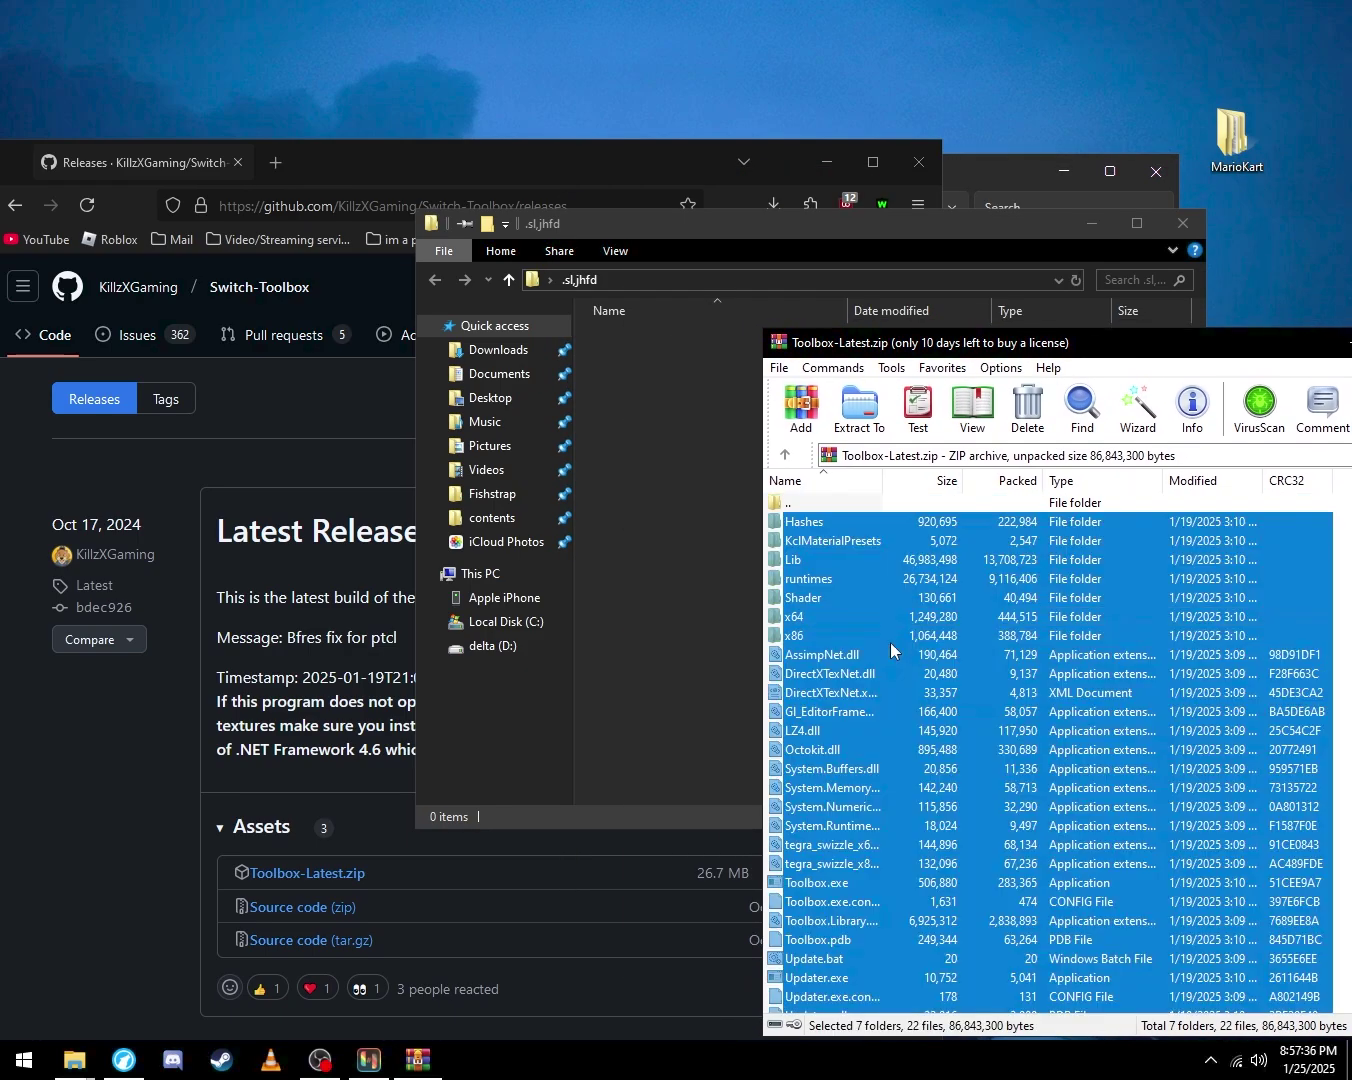
left_click_drag(577, 429, 704, 555)
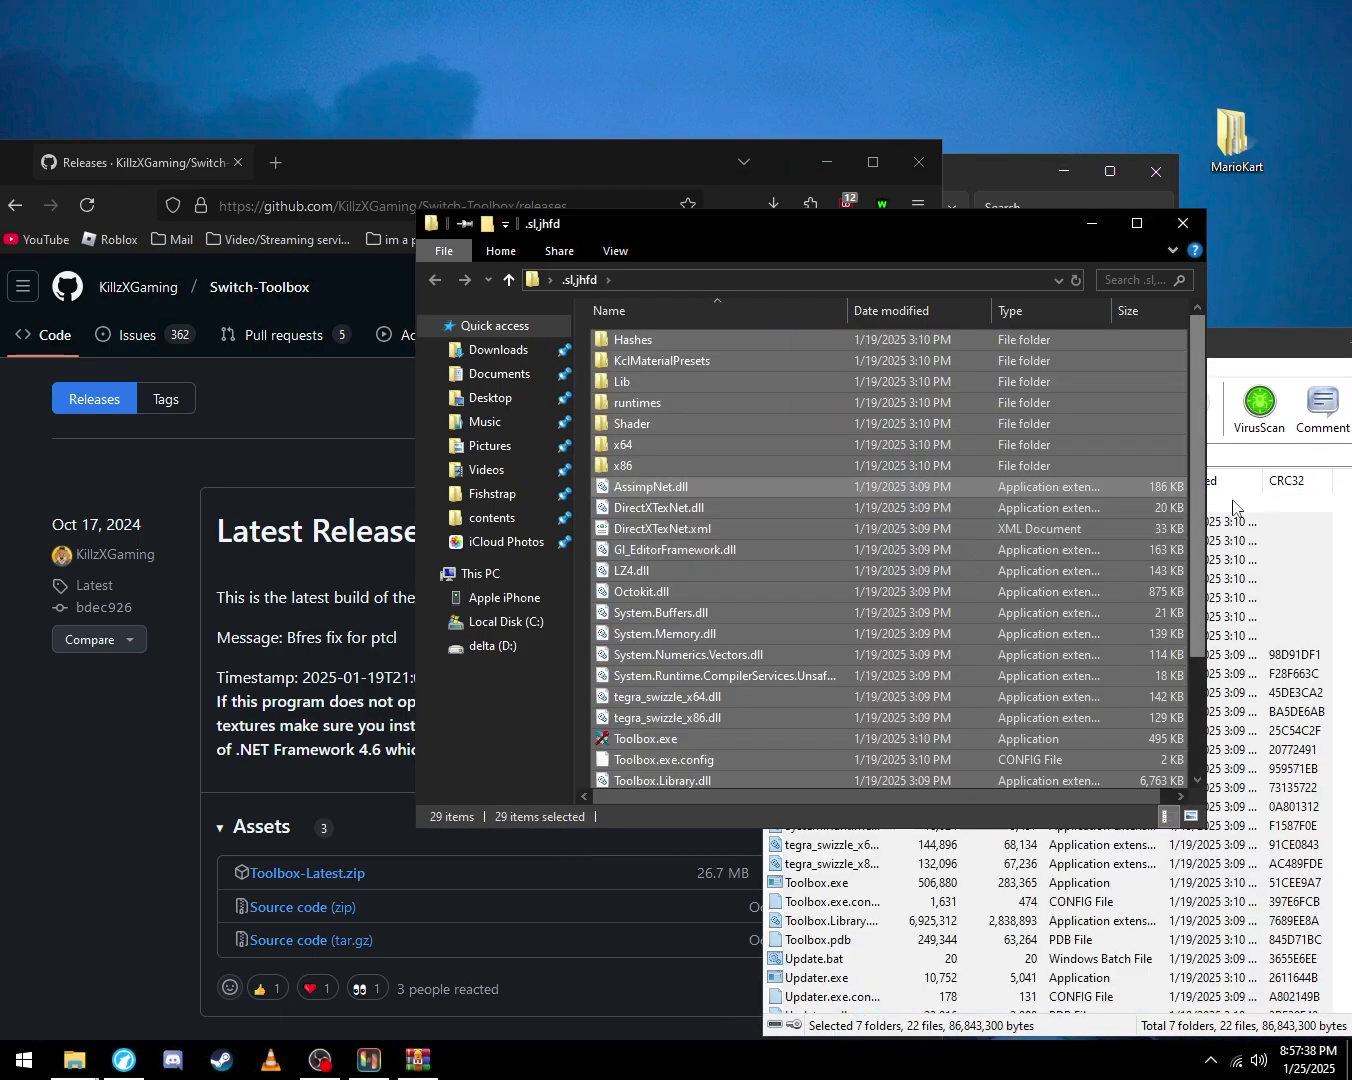
key("alt+F4")
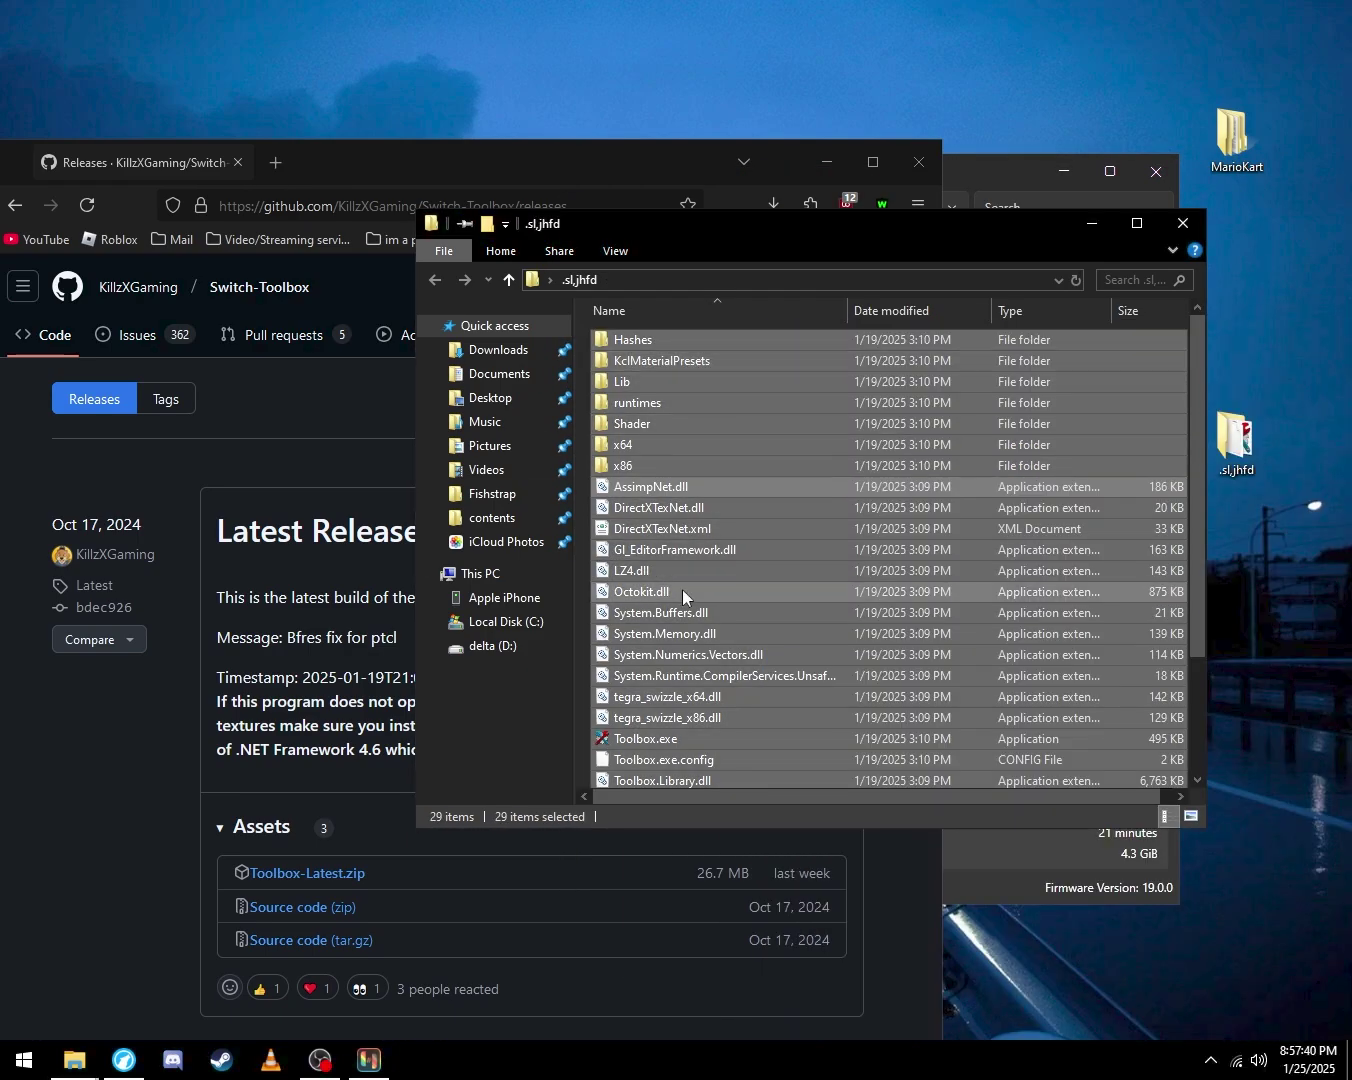
Launch Toolbox.exe from the .sl,jhfd folder
left_click(667, 612)
left_click(632, 739)
double_click(629, 731)
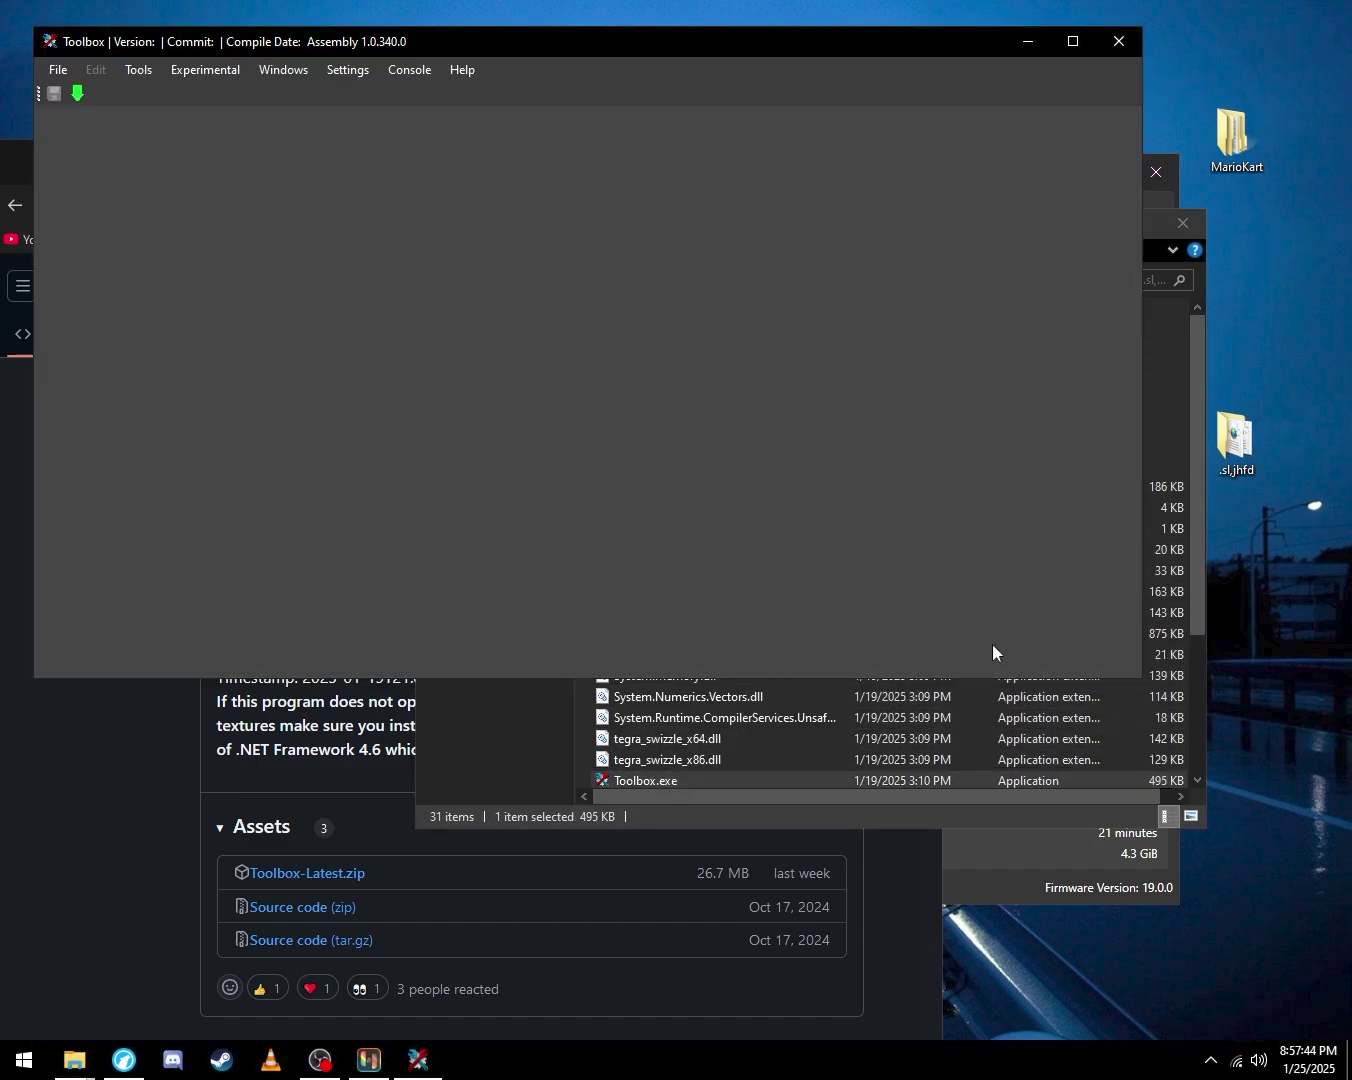
Close the .sl,jhfd folder window, Ryujinx and the browser, keeping Toolbox open
left_click(1183, 222)
left_click(1156, 172)
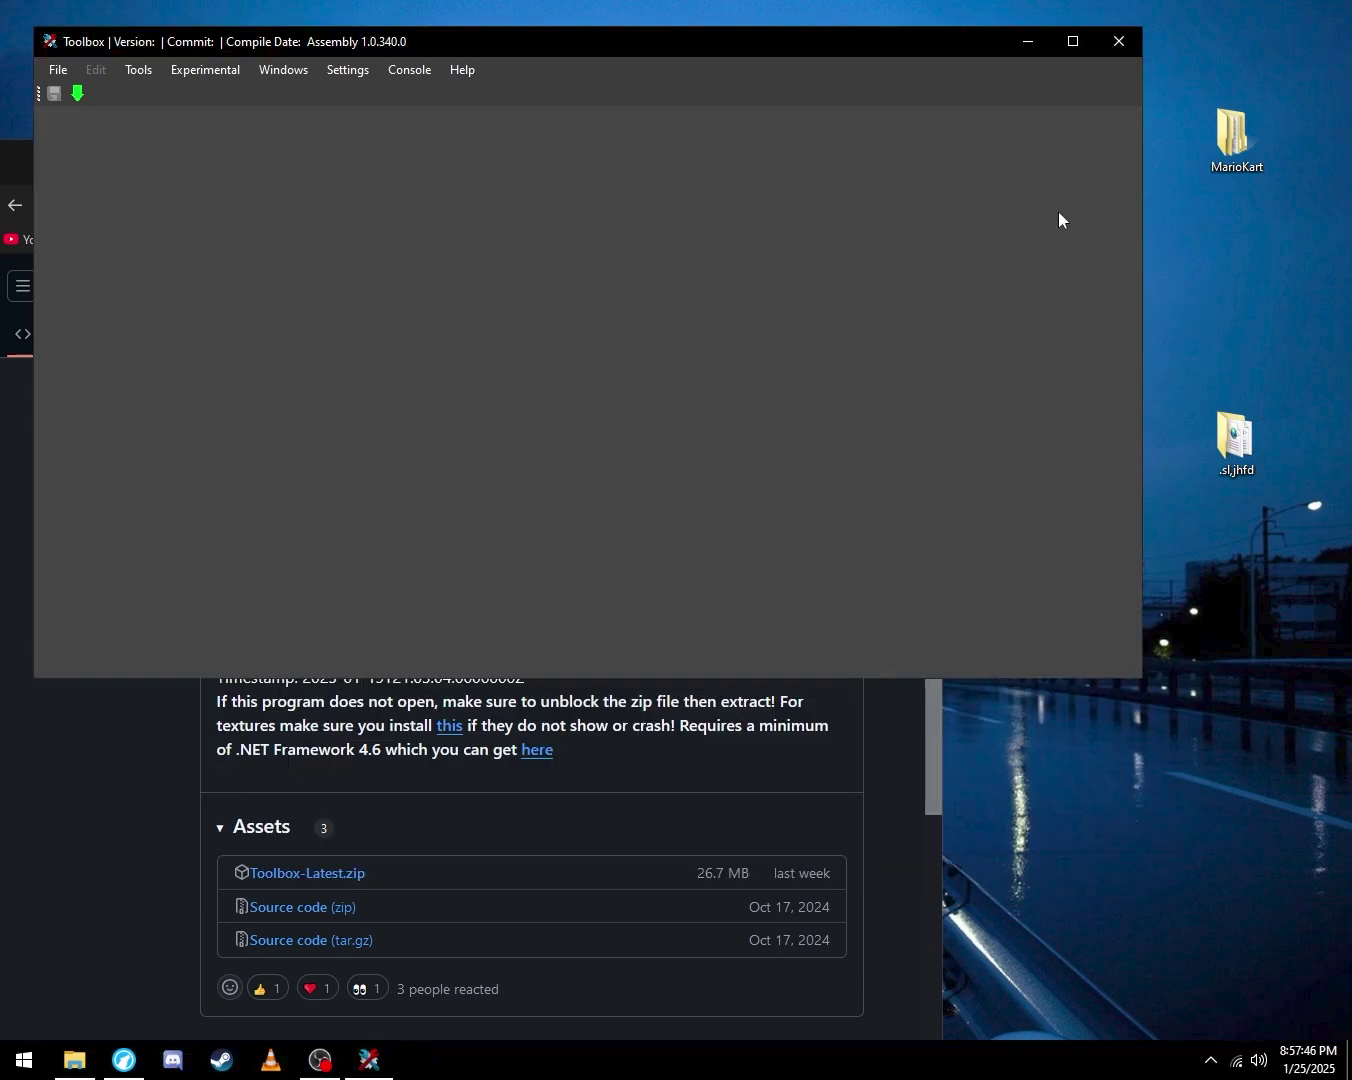
left_click(892, 813)
left_click(920, 162)
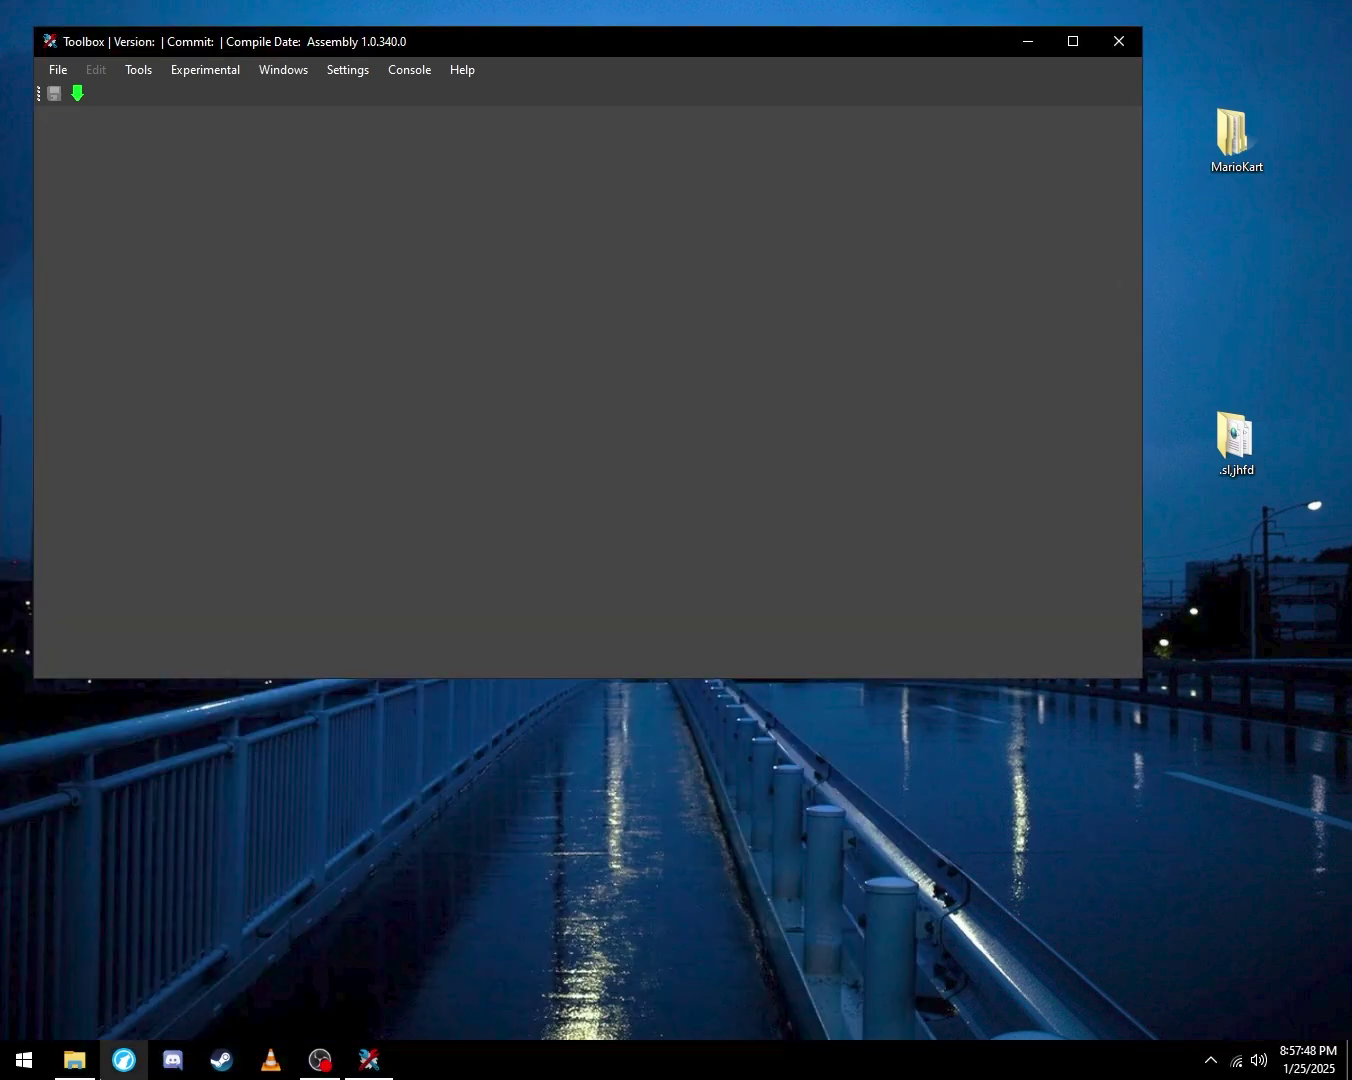
Open the UI folder's cmn subfolder inside the desktop's MarioKart folder
left_click_drag(1351, 261, 1060, 350)
left_click(942, 309)
double_click(1259, 148)
double_click(842, 755)
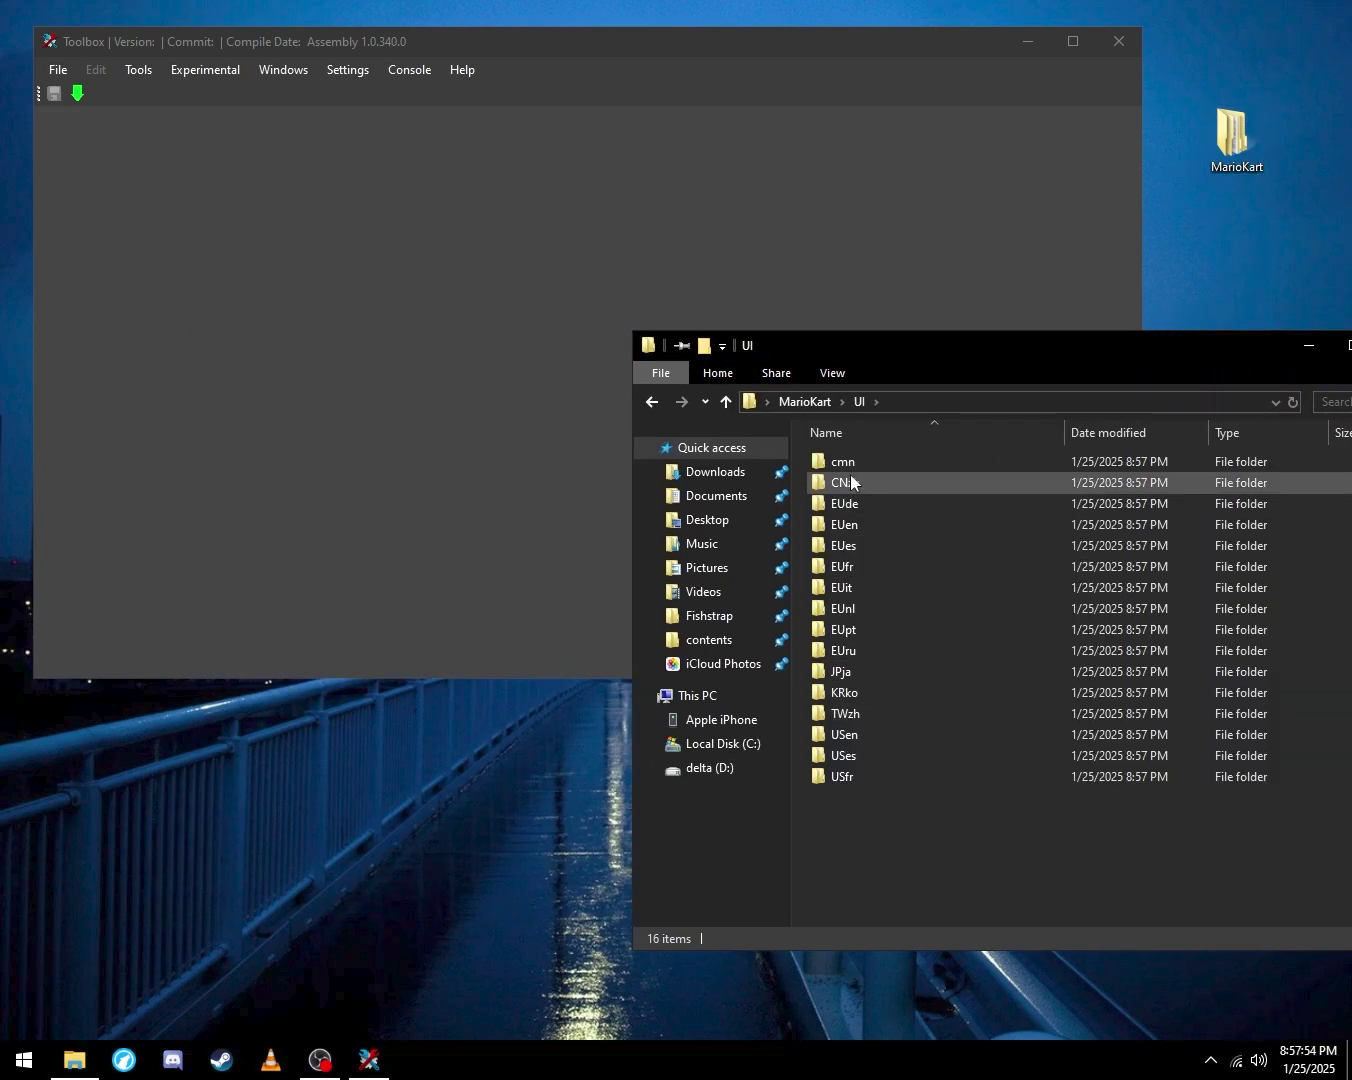
double_click(851, 466)
Load common.sarc and menu.sarc from the cmn folder into Toolbox
left_click(858, 653)
left_click(858, 713, "ctrl")
left_click_drag(854, 655, 124, 247)
left_click(145, 349)
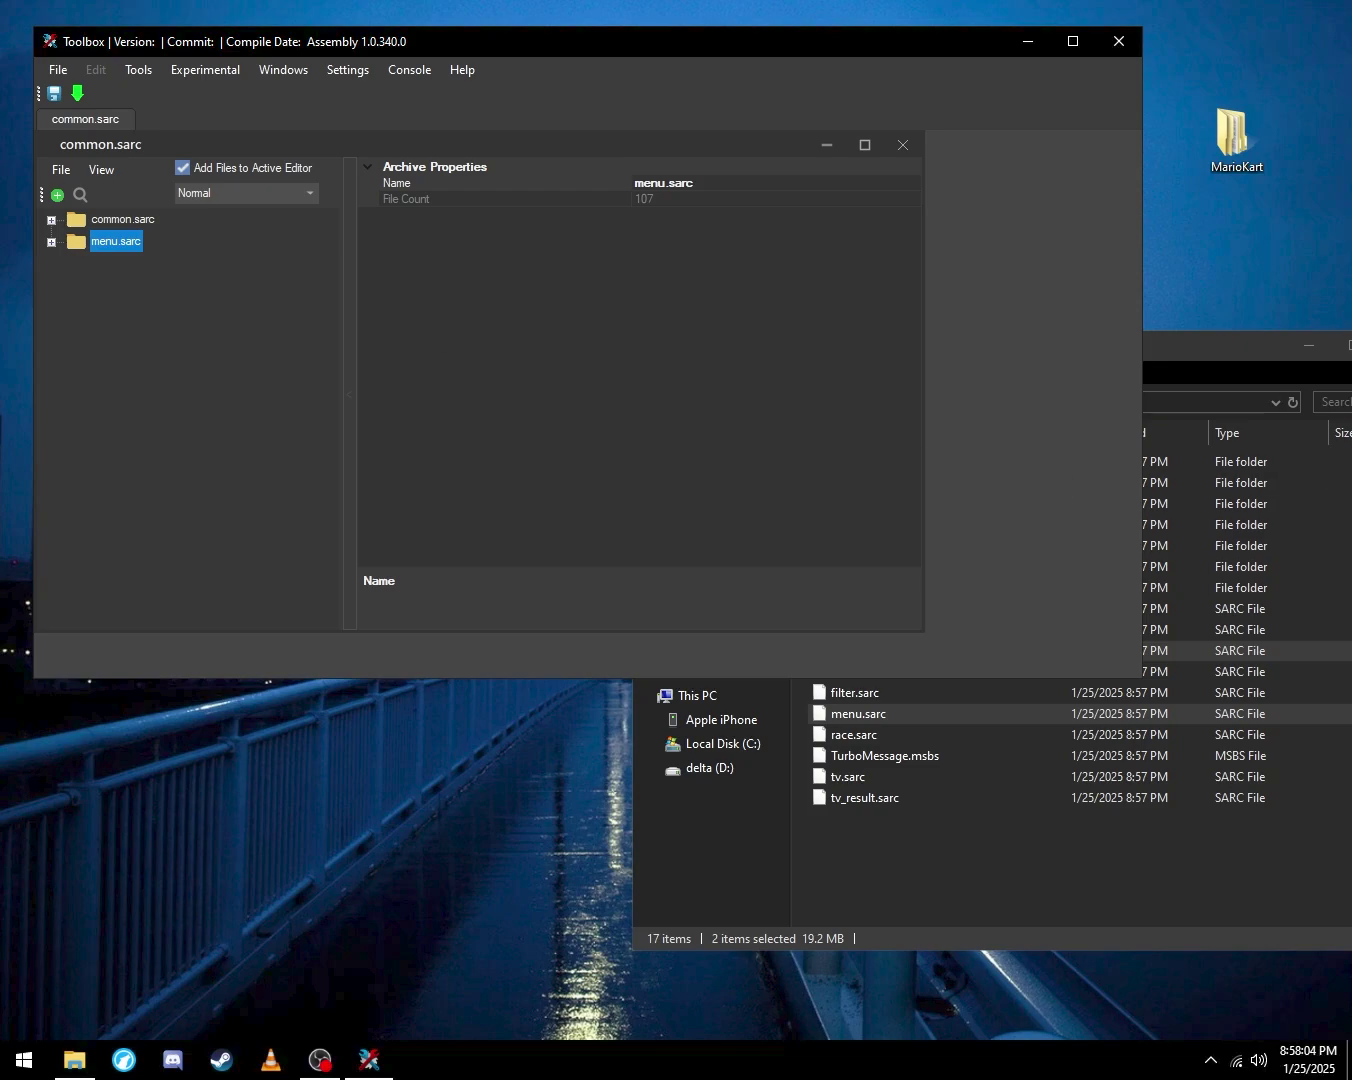
Open bacon_kart_nx.zip from the Downloads folder and go to its bacon kart NX\UI folder
key("alt+Tab")
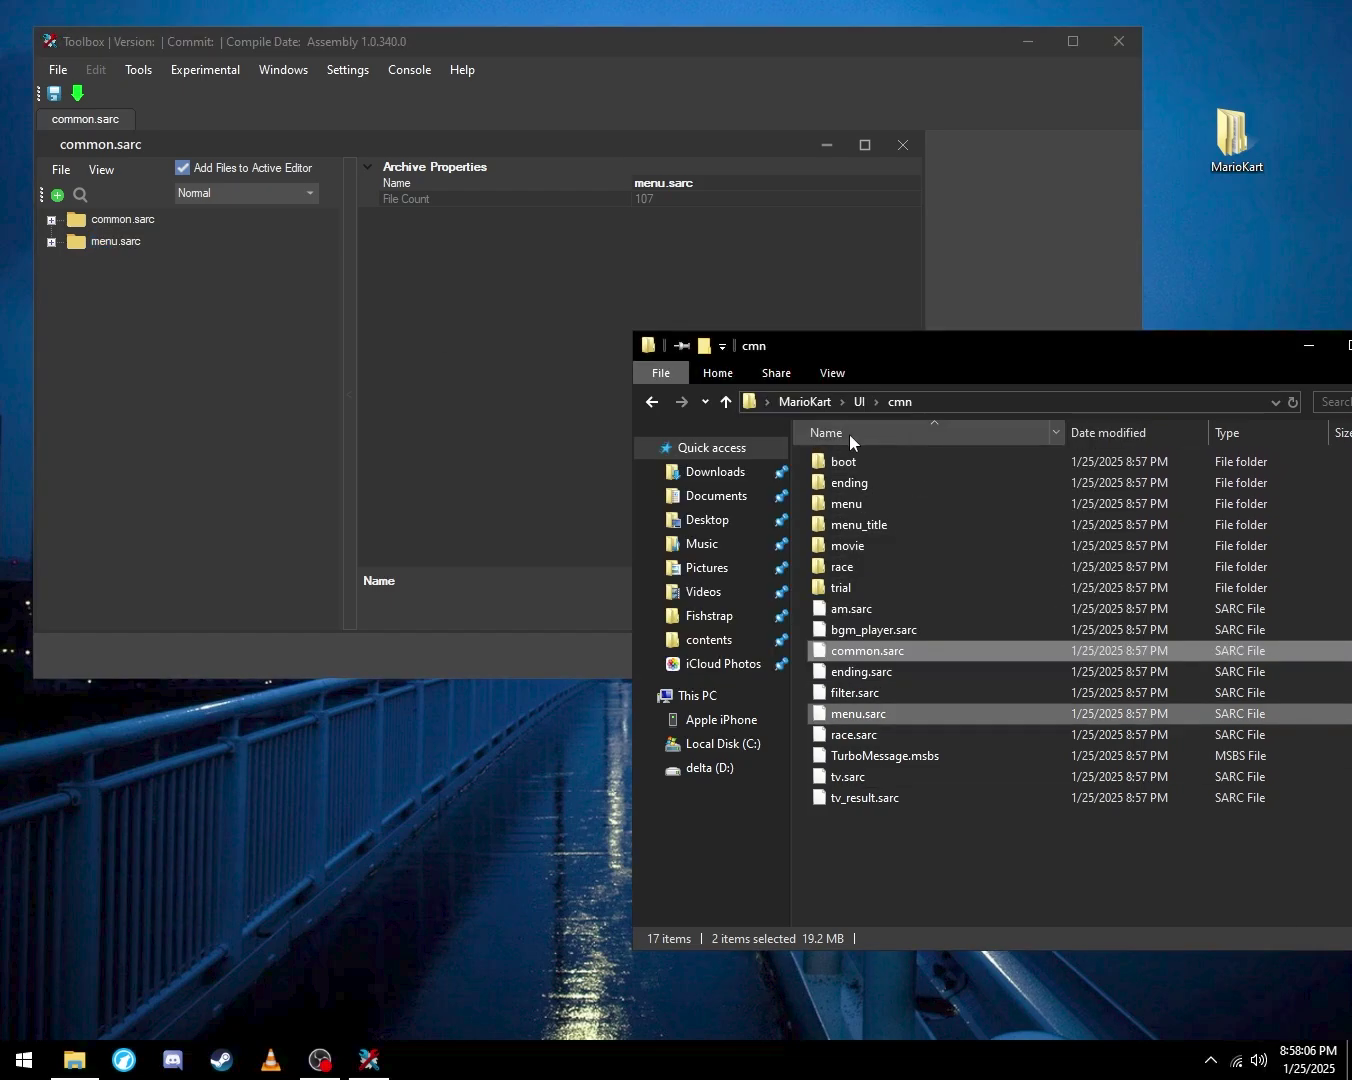
left_click(715, 472)
left_click(1307, 346)
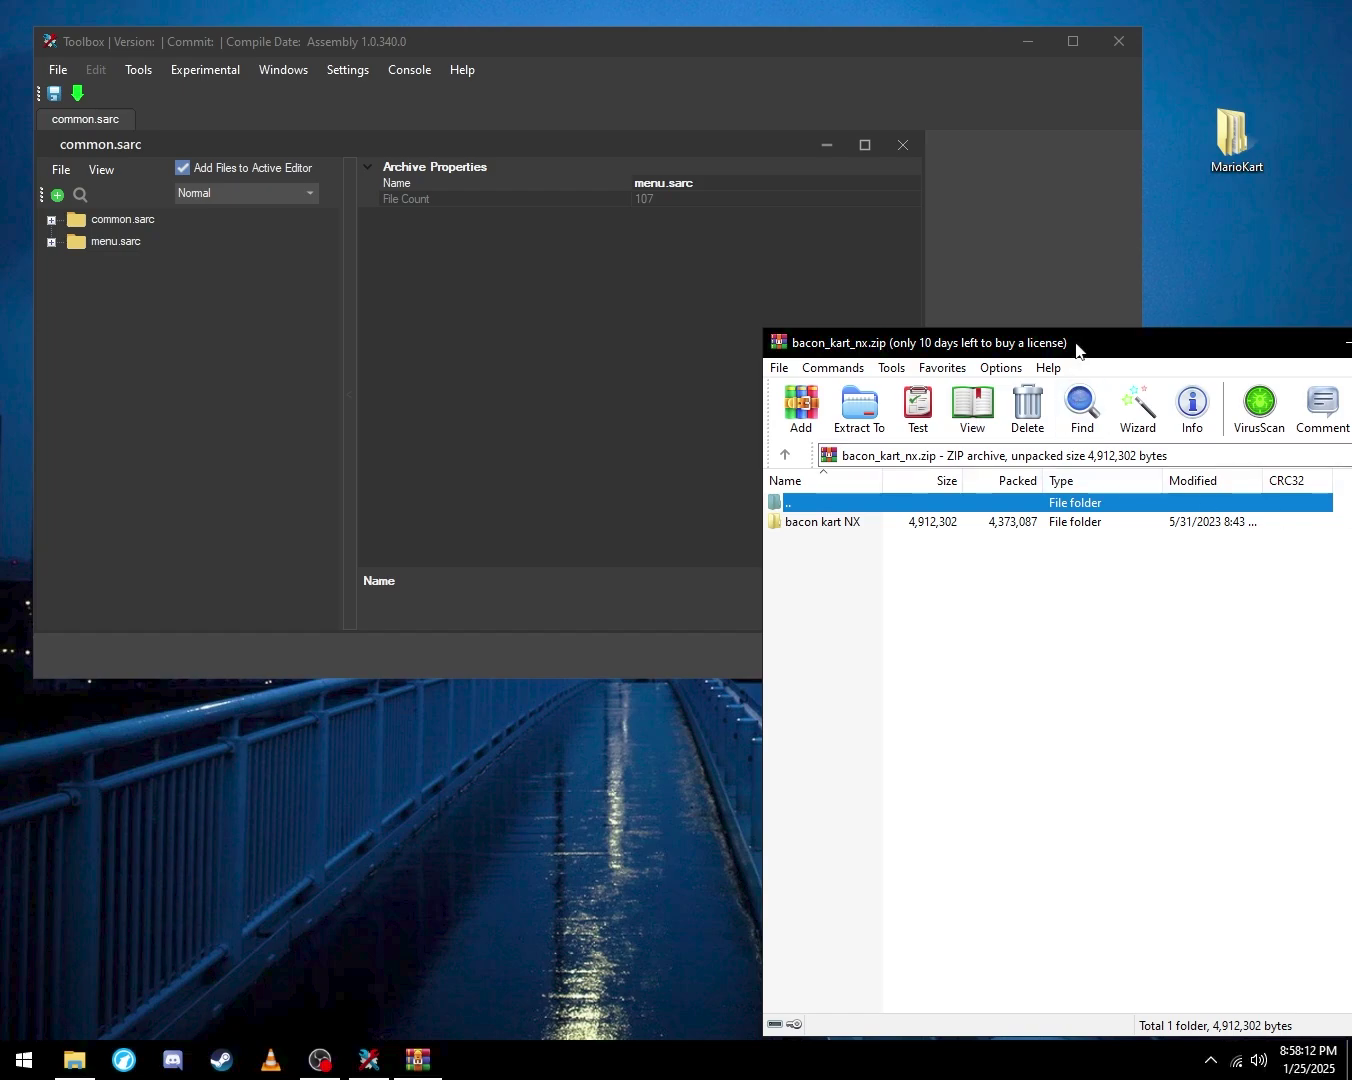
left_click_drag(1077, 349, 1292, 364)
left_click(123, 240)
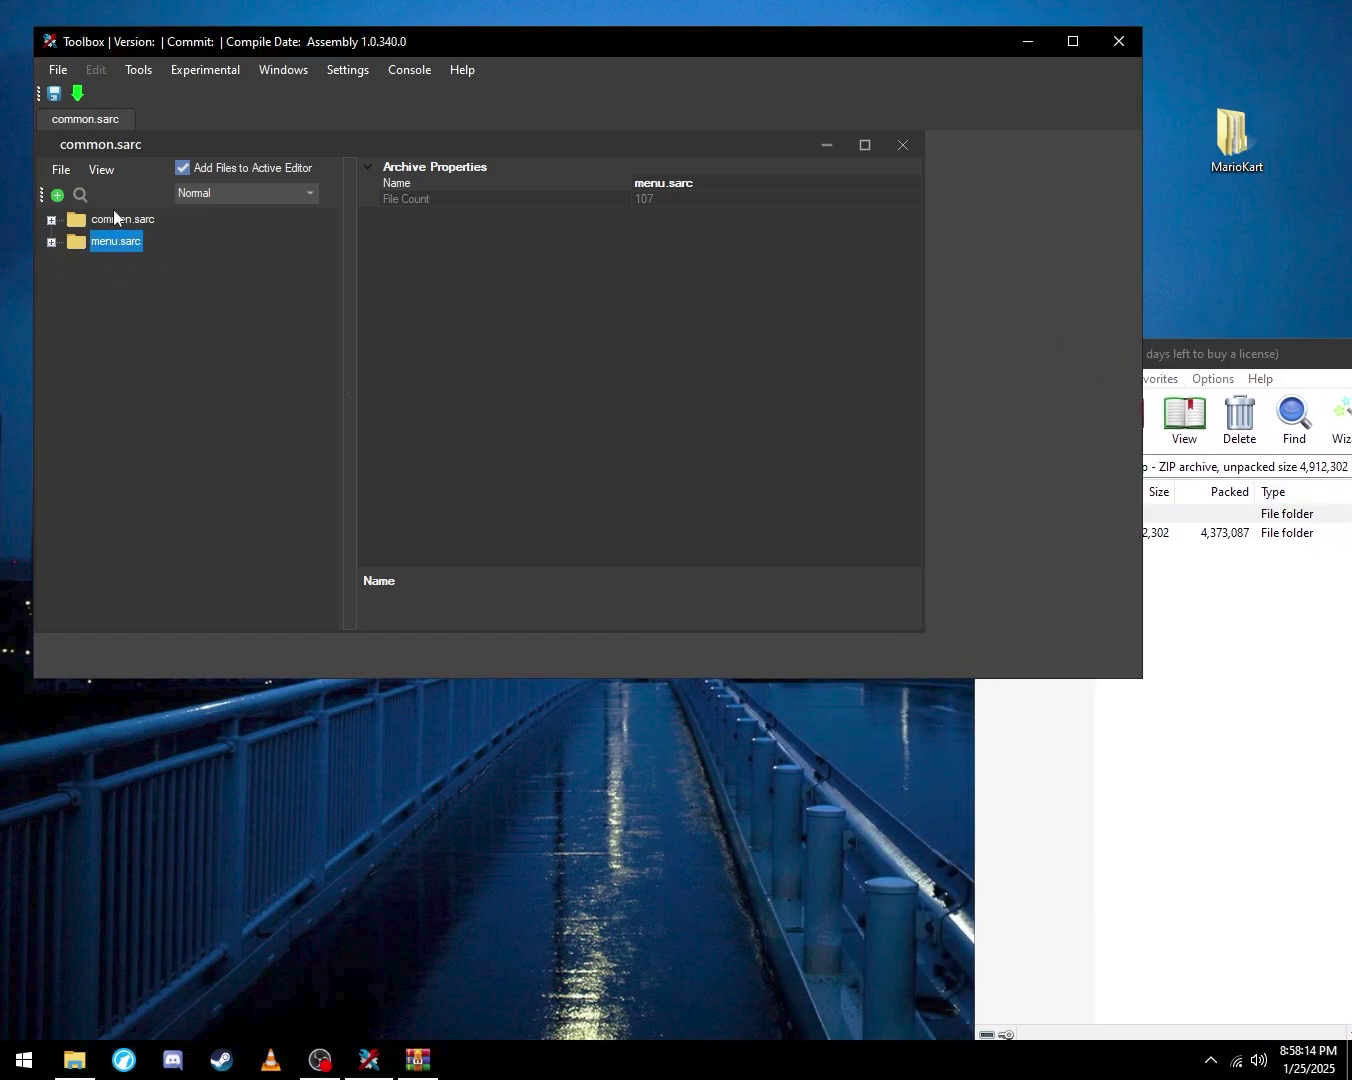
left_click(1124, 782)
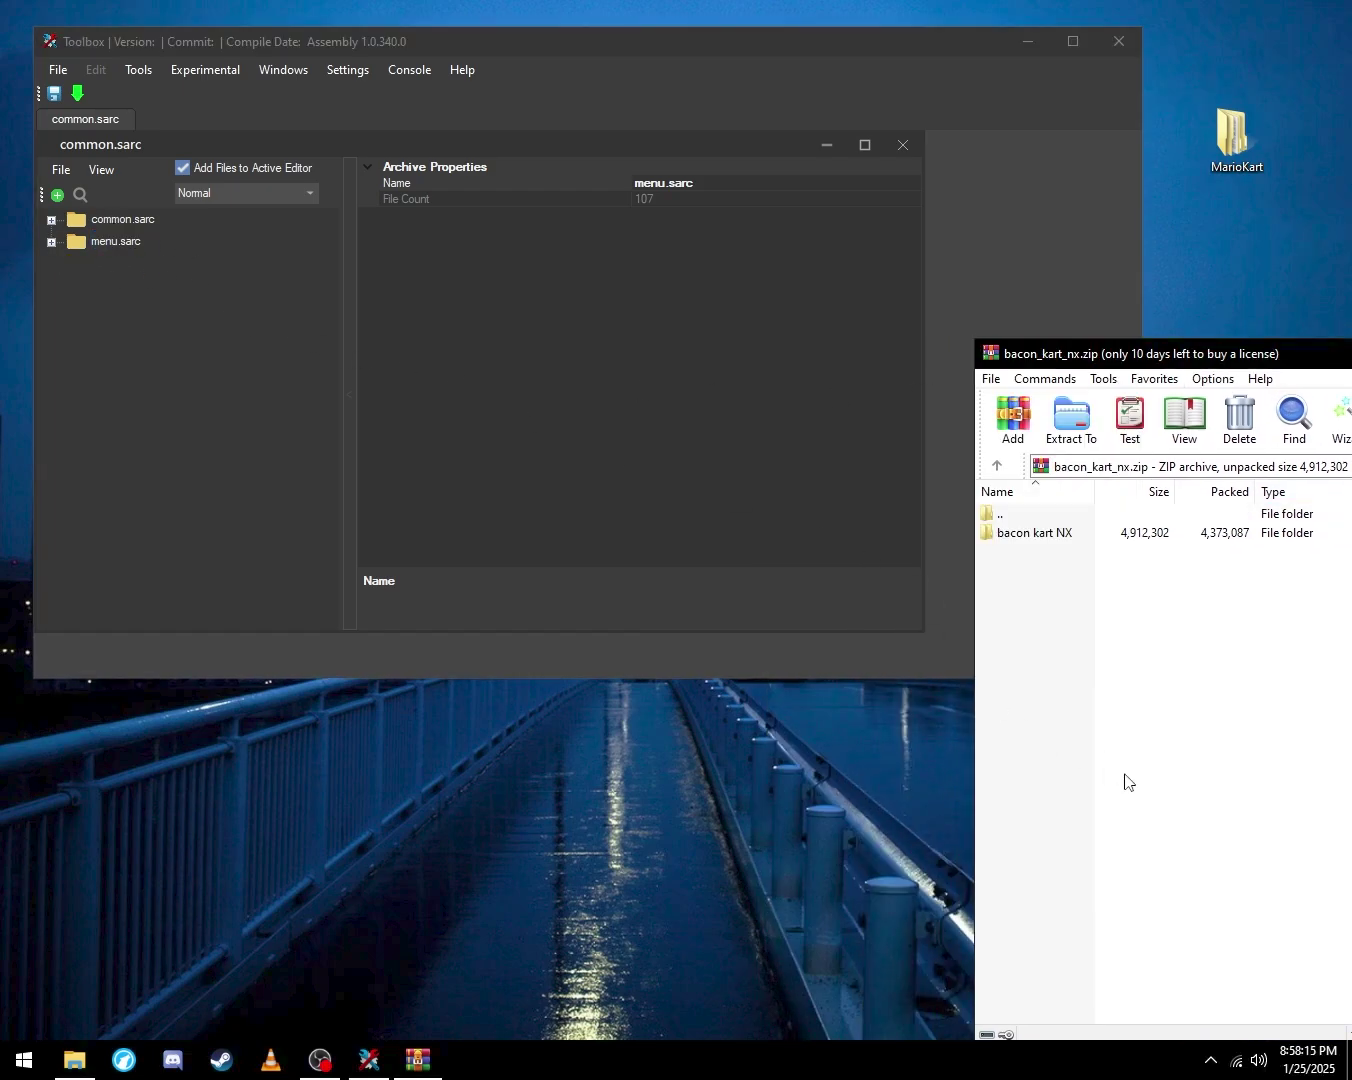
double_click(1059, 540)
double_click(1016, 554)
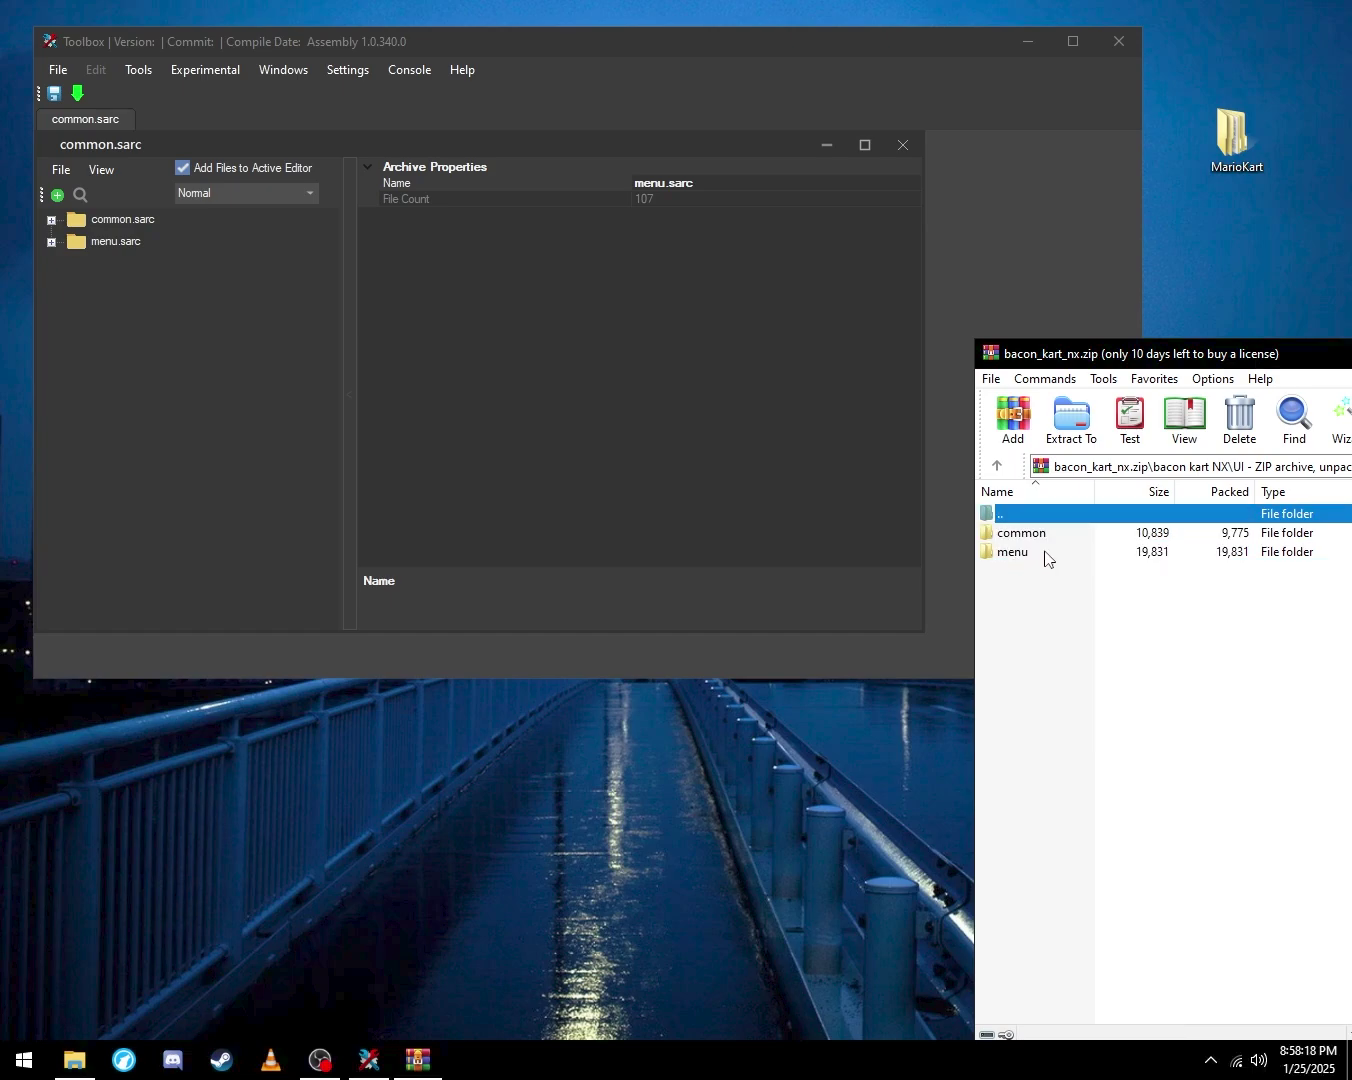
Extract the tc_Chara image from menu and the tc_edChara and tc_MapChara images from common to the desktop, lining them up
double_click(1046, 555)
left_click_drag(1020, 534, 365, 798)
double_click(1012, 516)
double_click(1016, 531)
left_click_drag(1032, 579, 1040, 536)
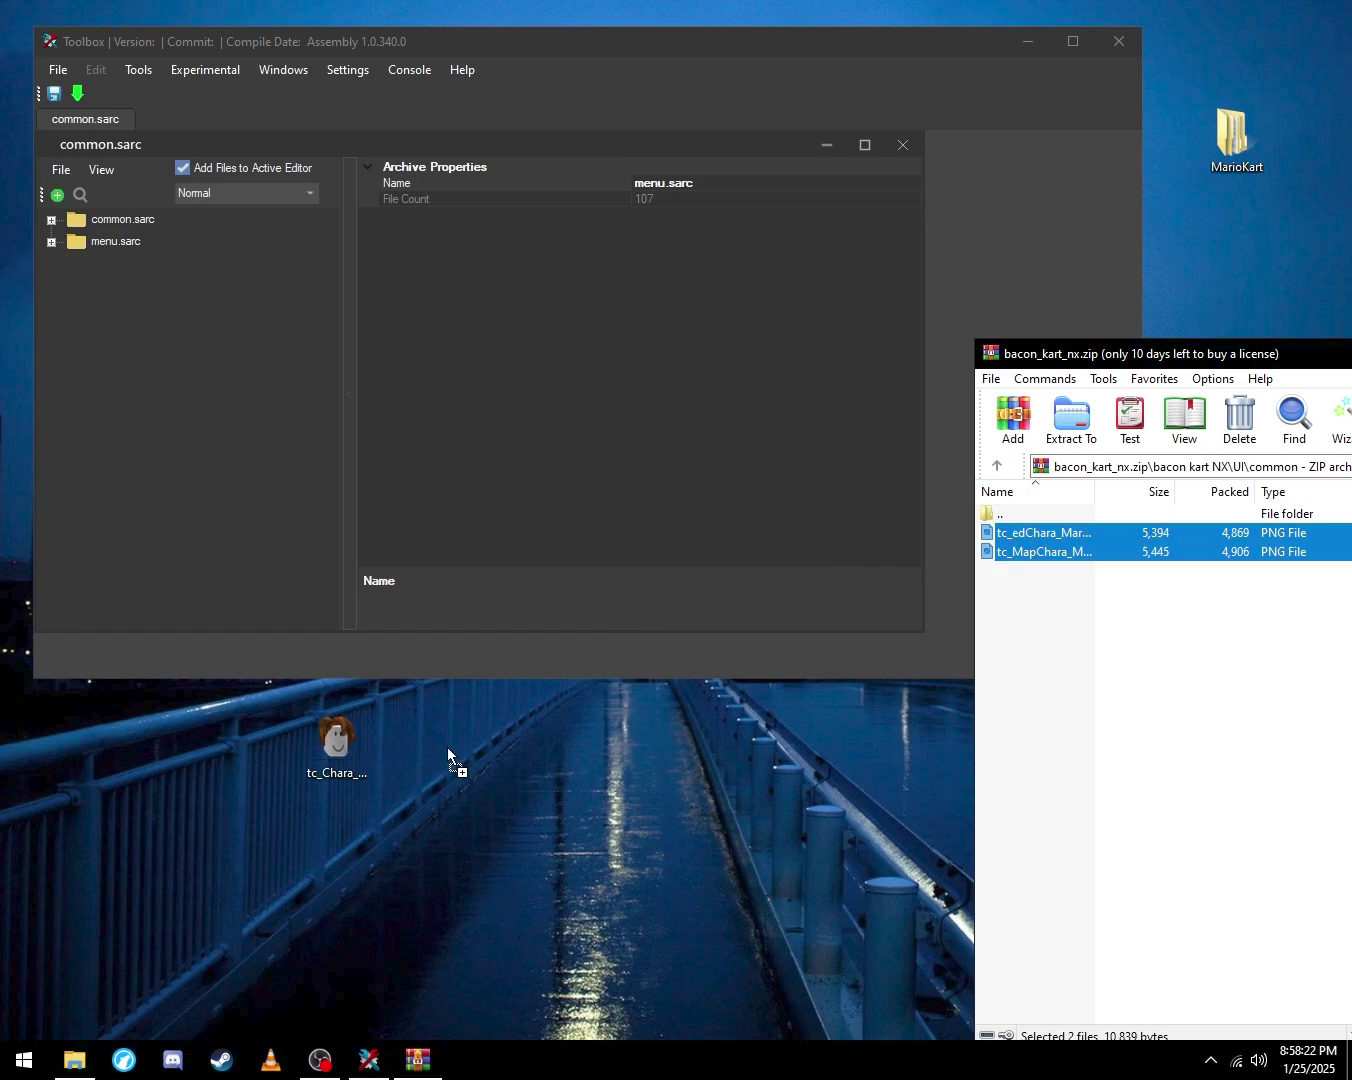
left_click_drag(446, 746, 449, 750)
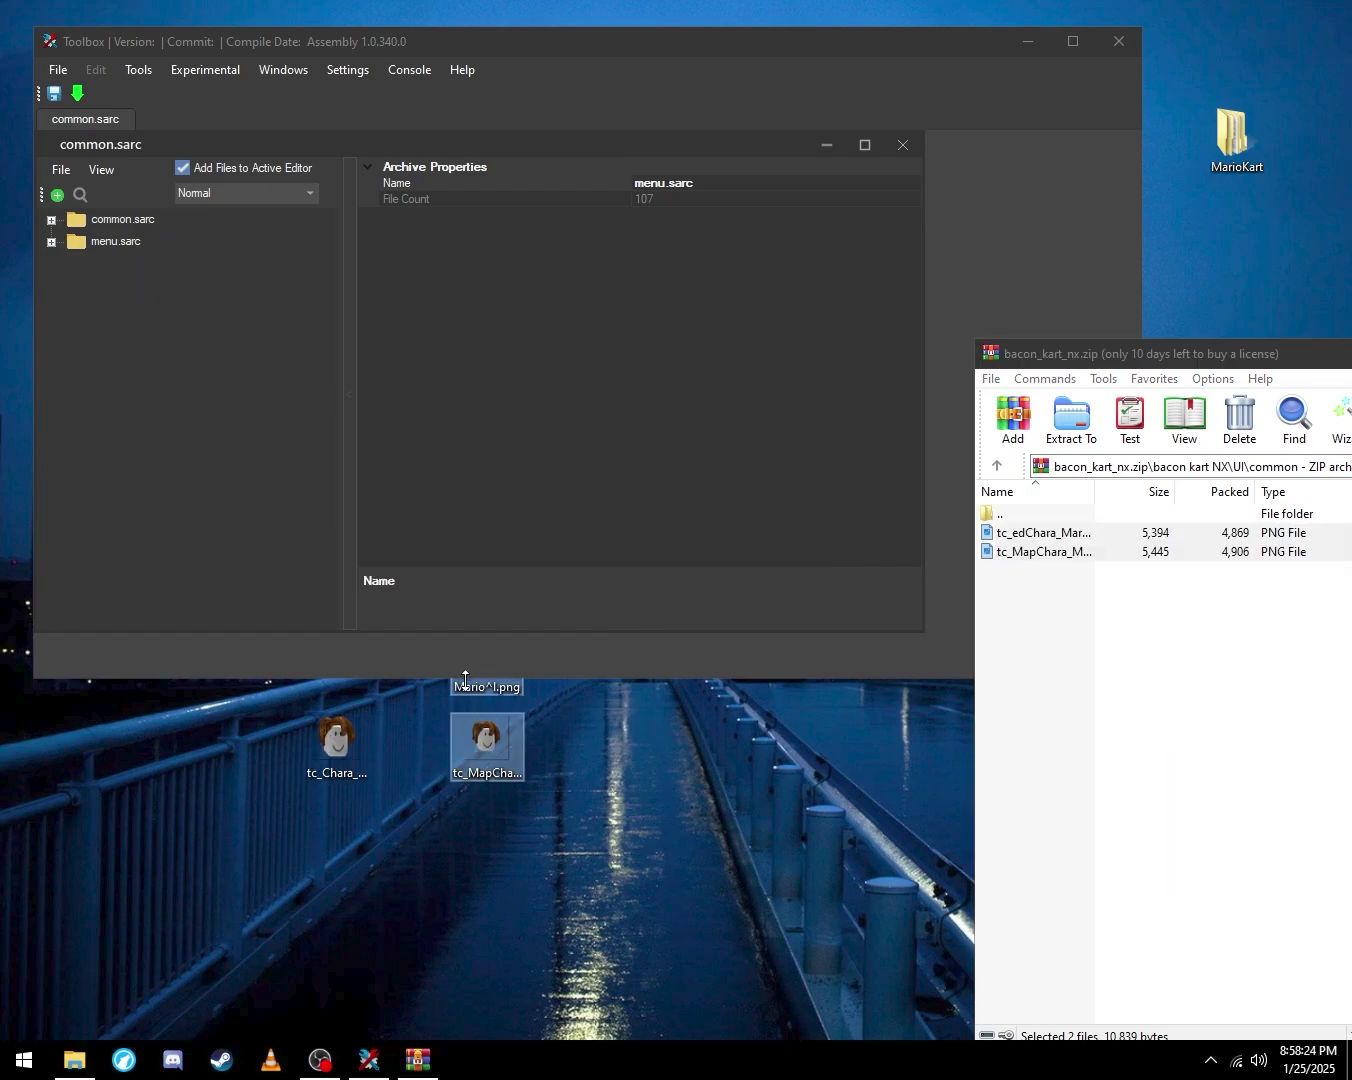
left_click_drag(465, 681, 367, 899)
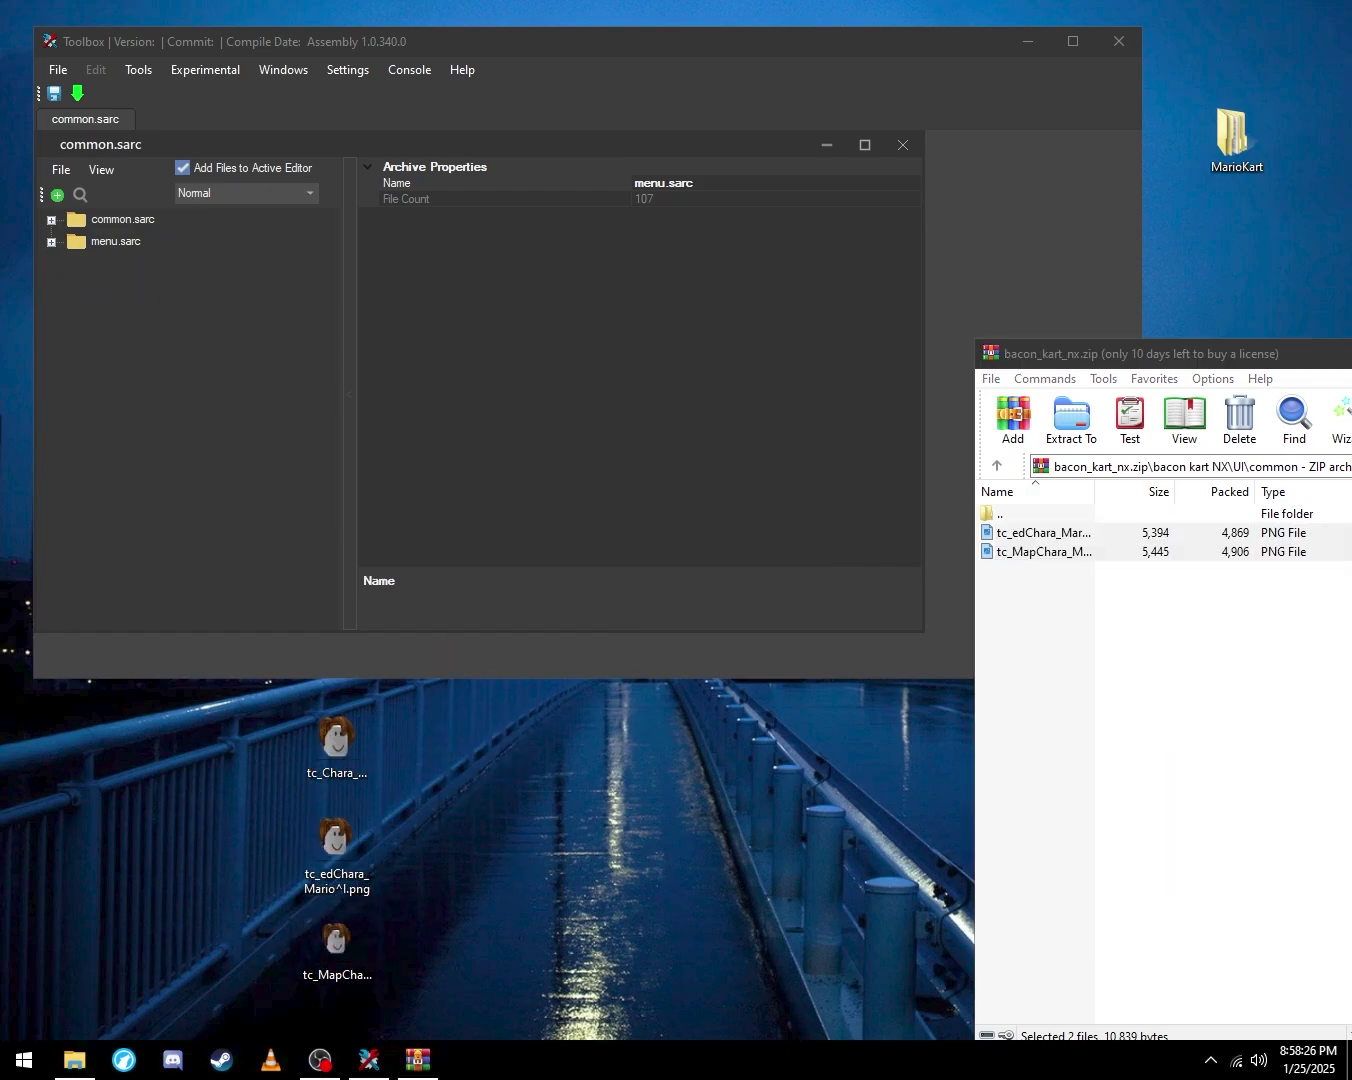
Extract bike.png and tire.png from rotornx.zip's Rotor\UI\cmn folder to the desktop, and close both open zip archives
key("alt+Tab")
double_click(949, 540)
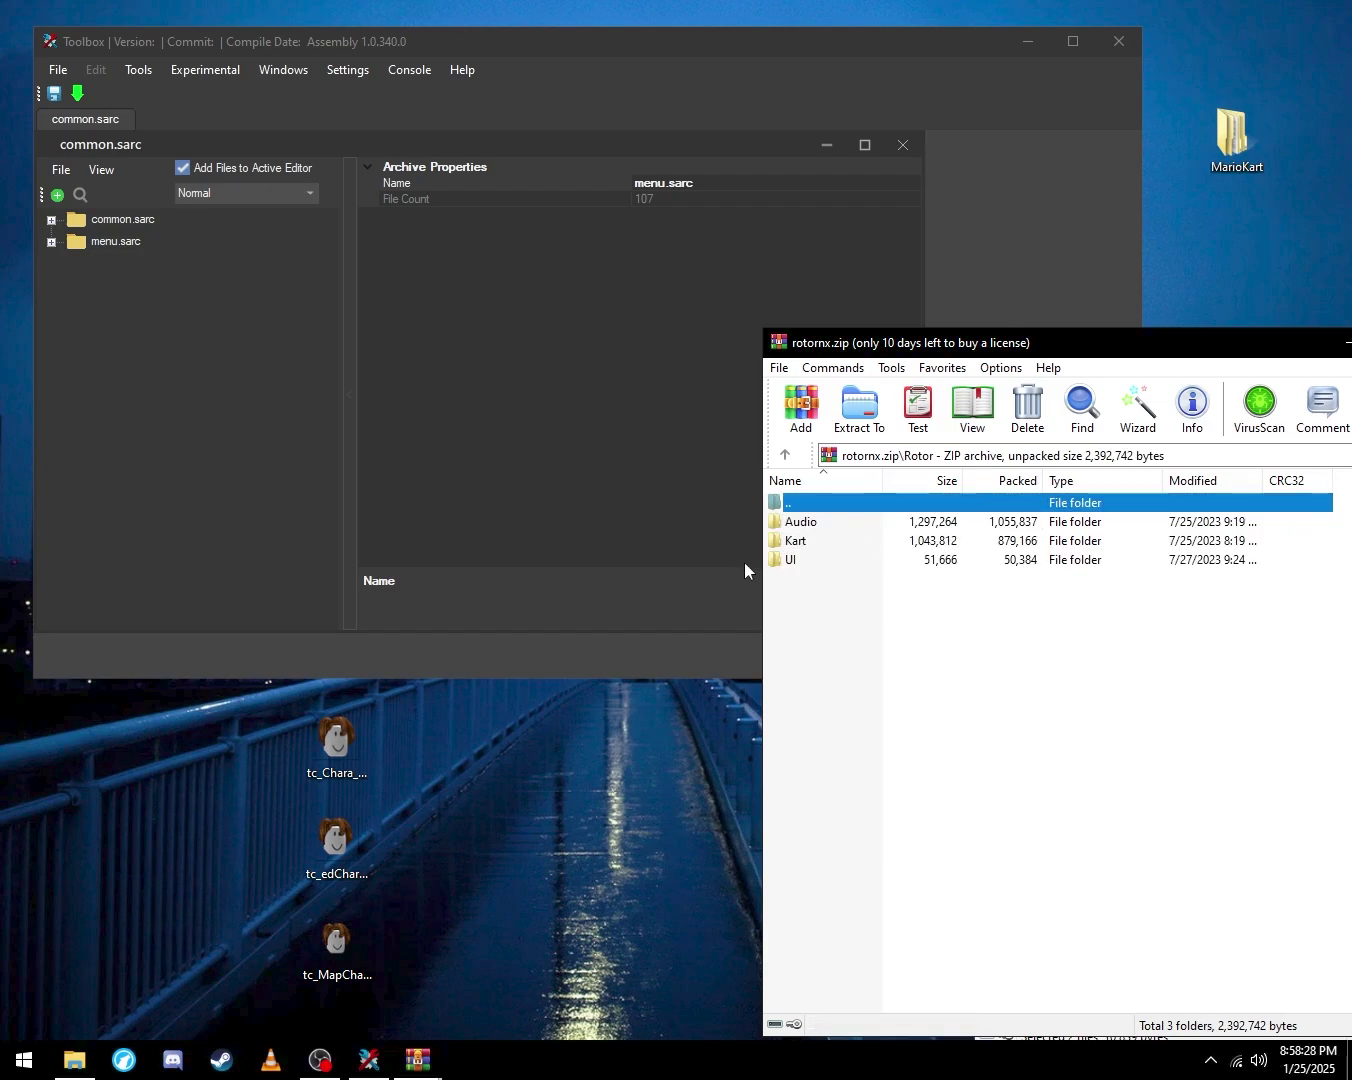
double_click(778, 560)
double_click(830, 523)
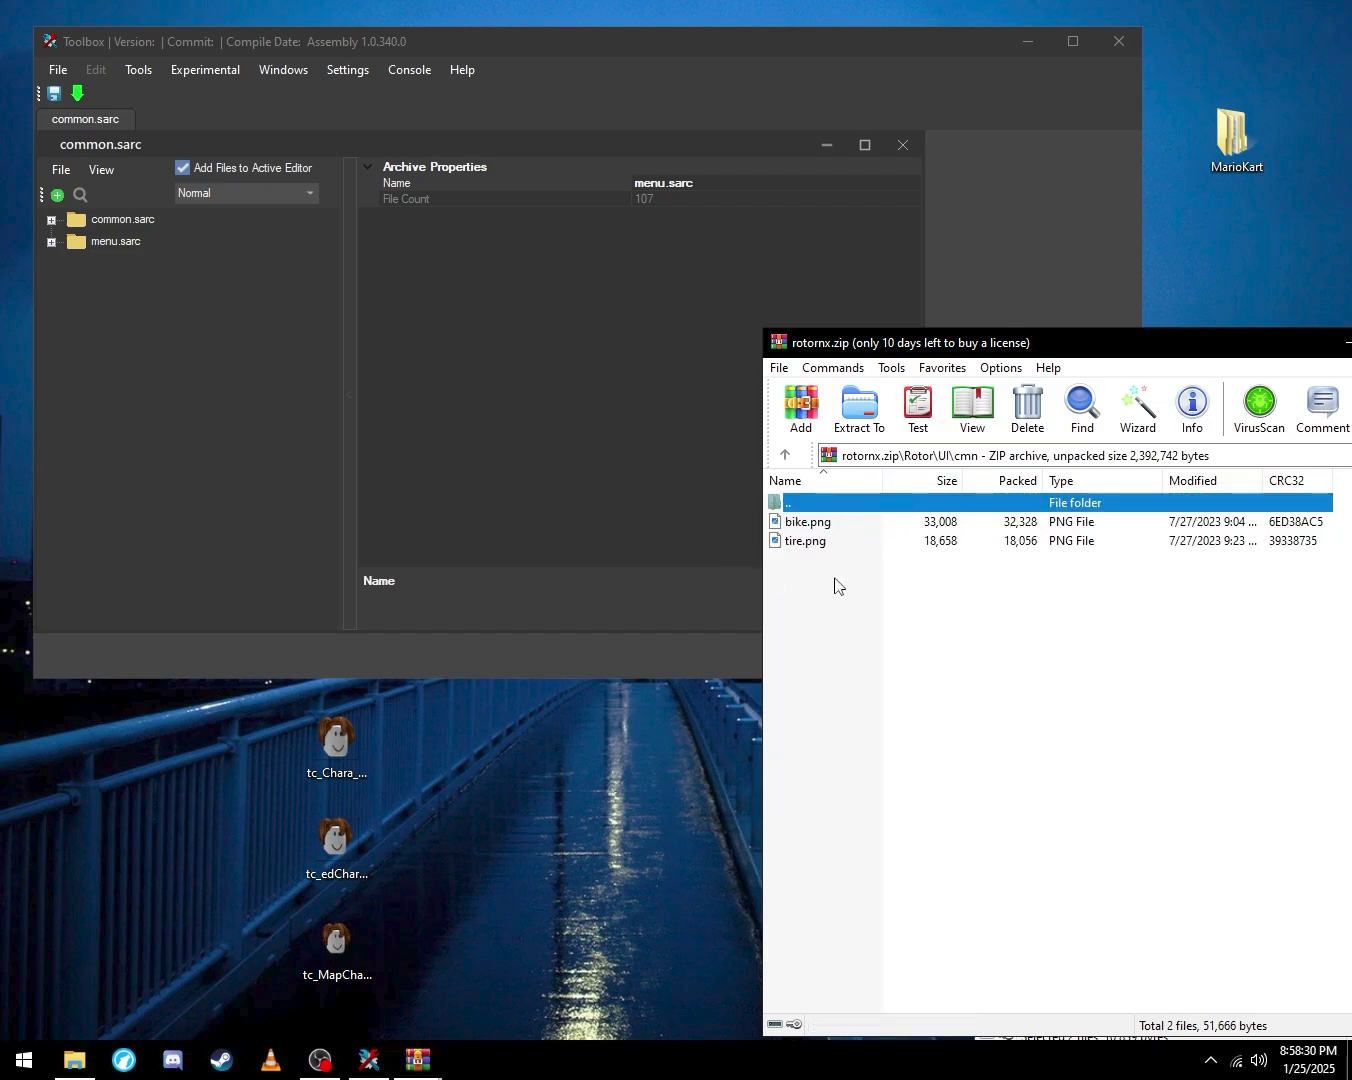
left_click_drag(826, 578, 496, 824)
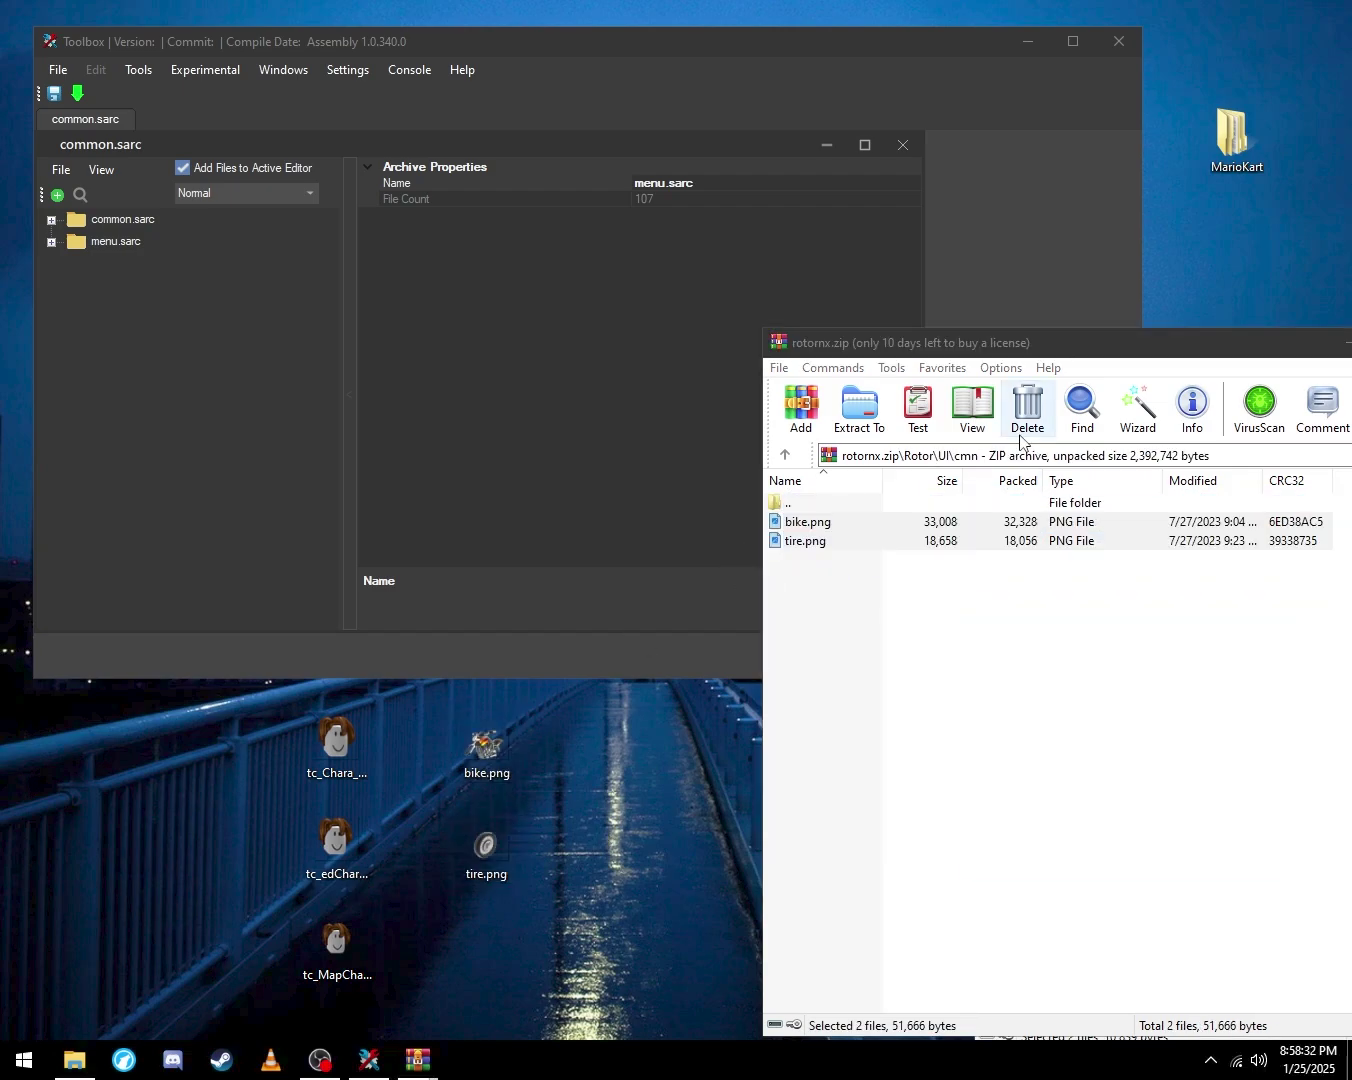
left_click_drag(1152, 353, 846, 359)
left_click(1130, 348)
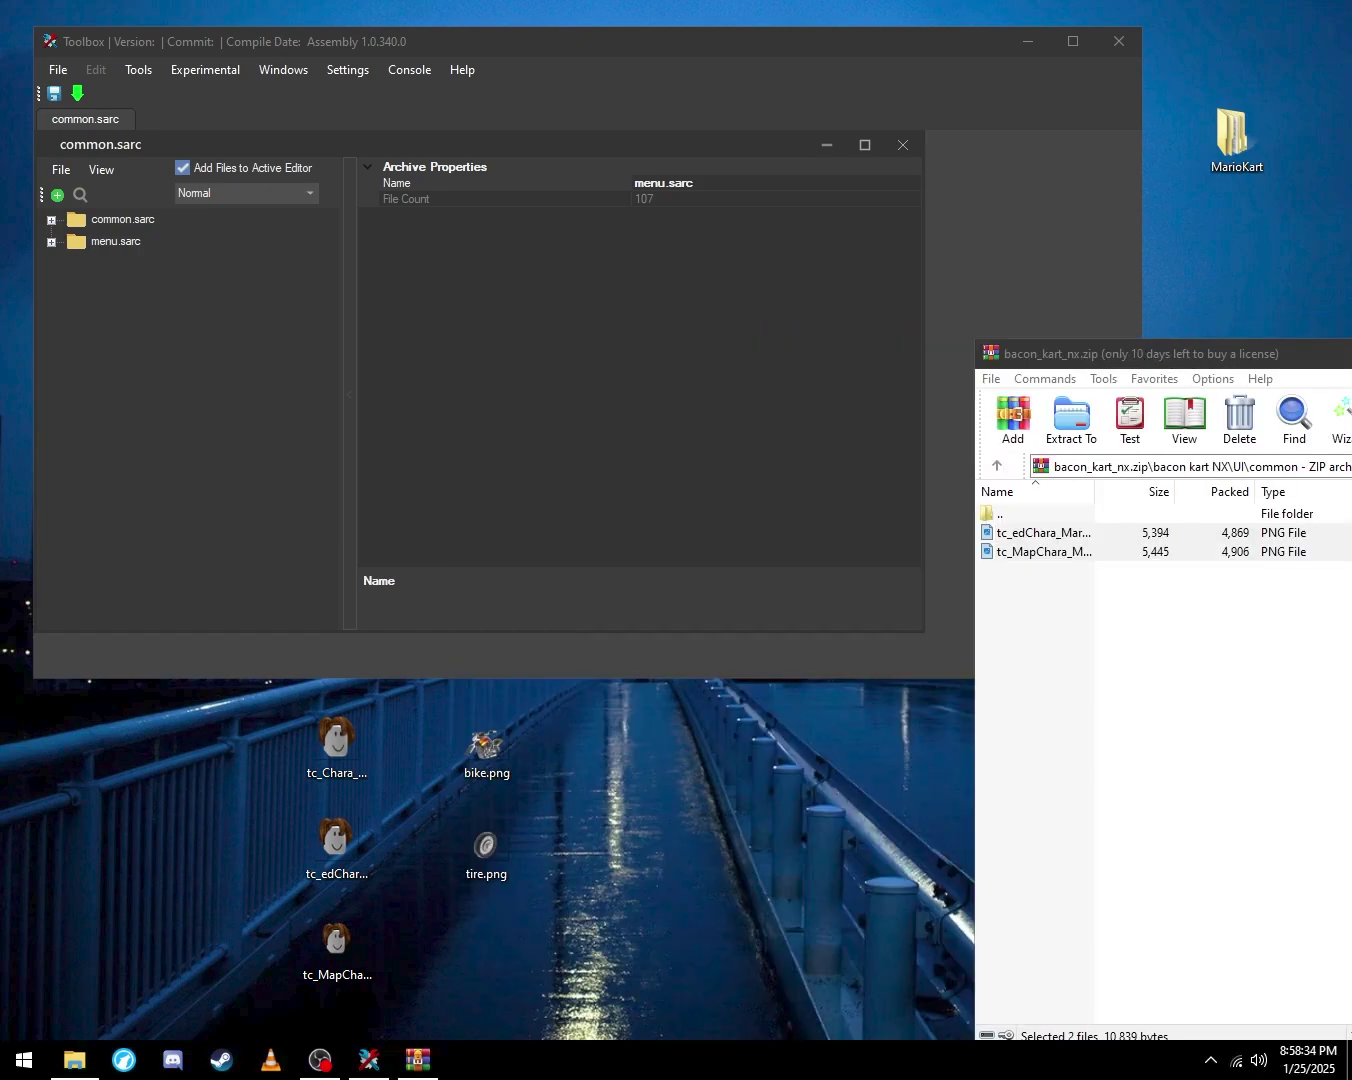
key("alt+F4")
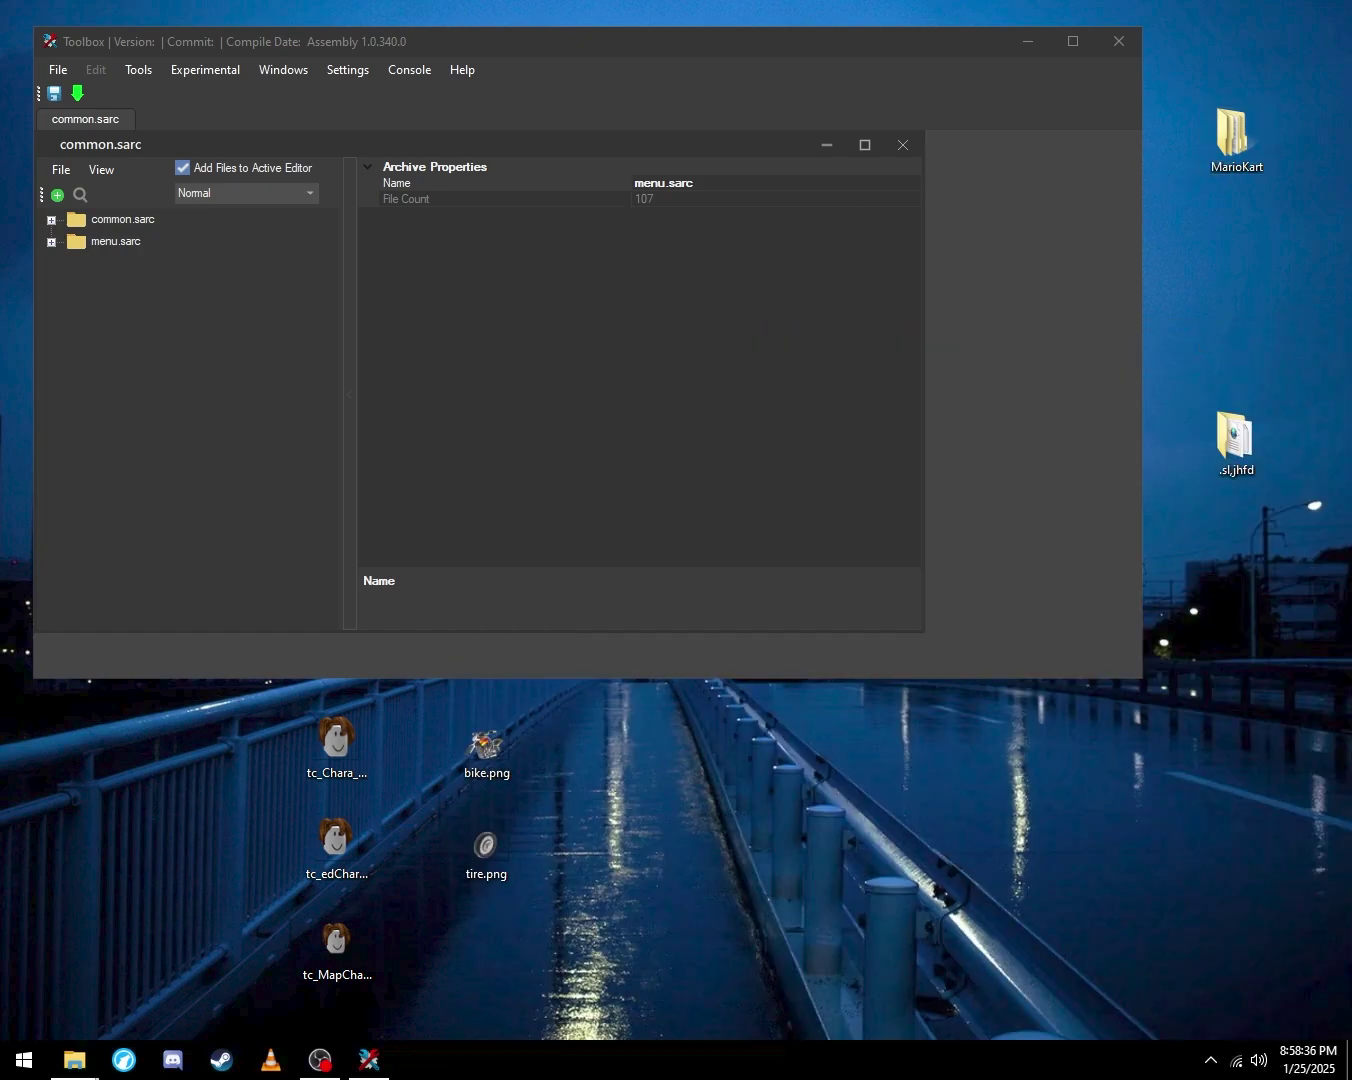
Delete every folder inside MarioKart except UI
left_click_drag(0, 200, 648, 151)
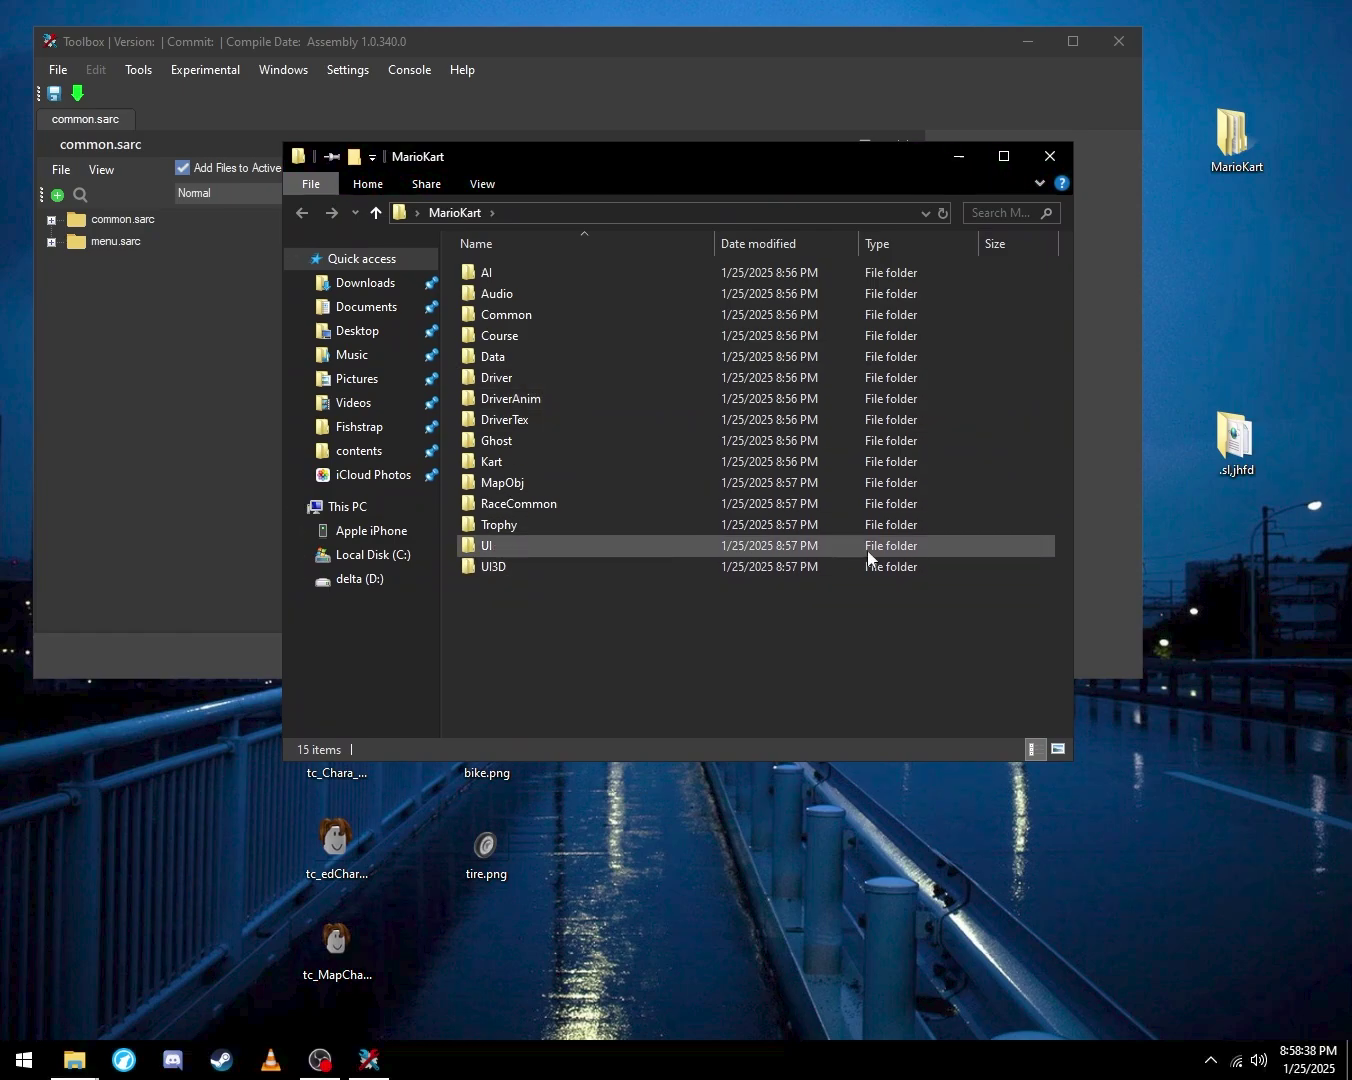
key("ctrl+a")
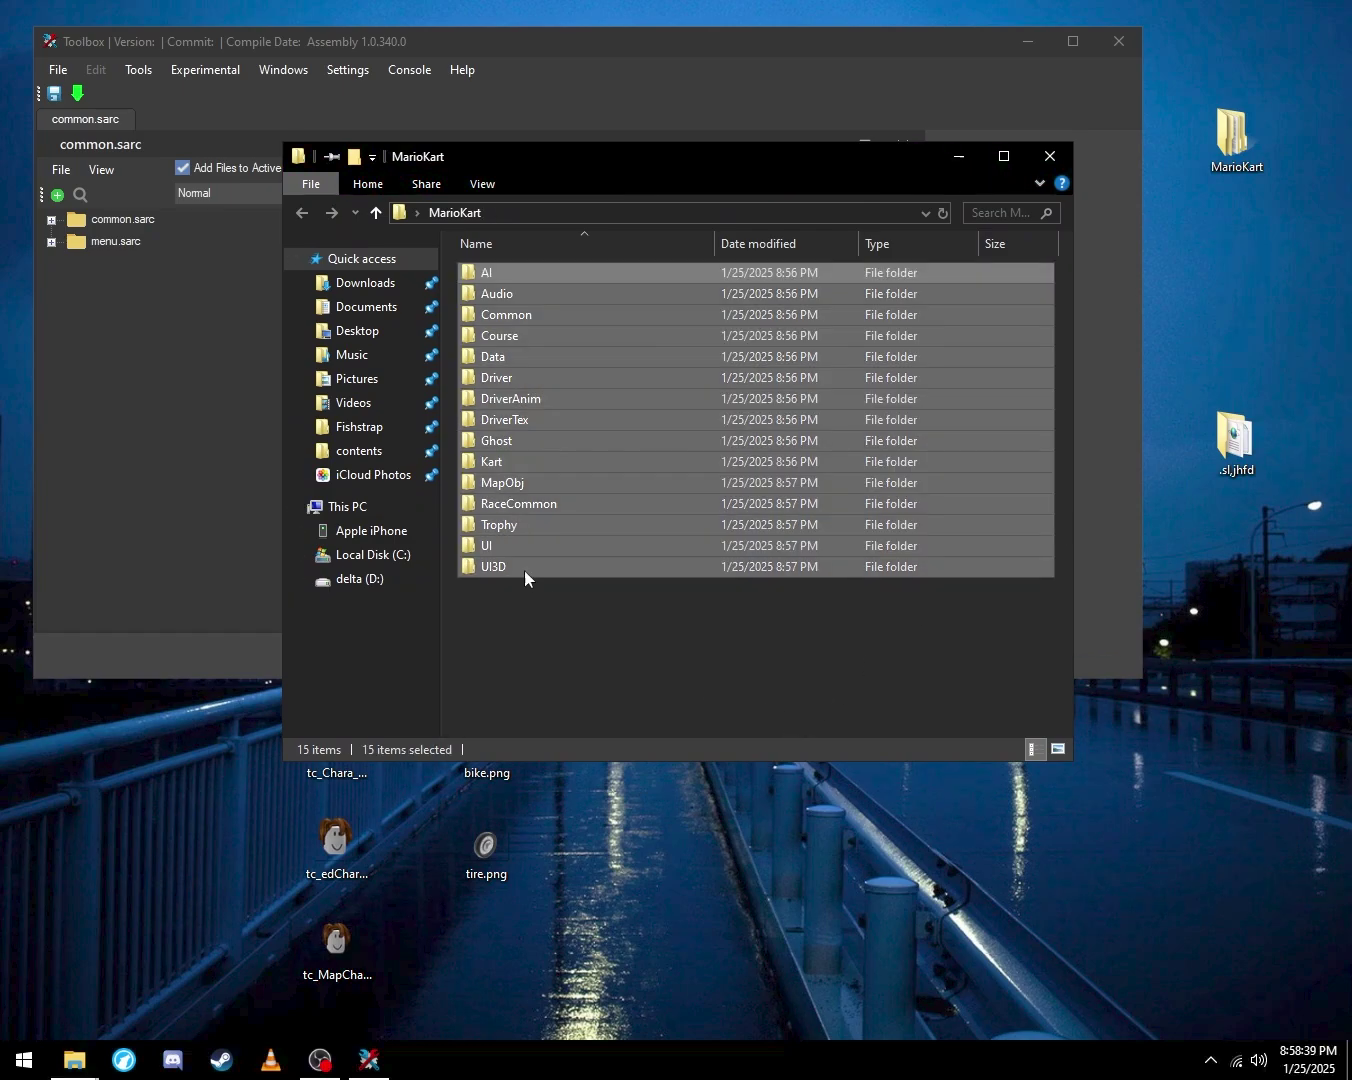
left_click(475, 547, "ctrl")
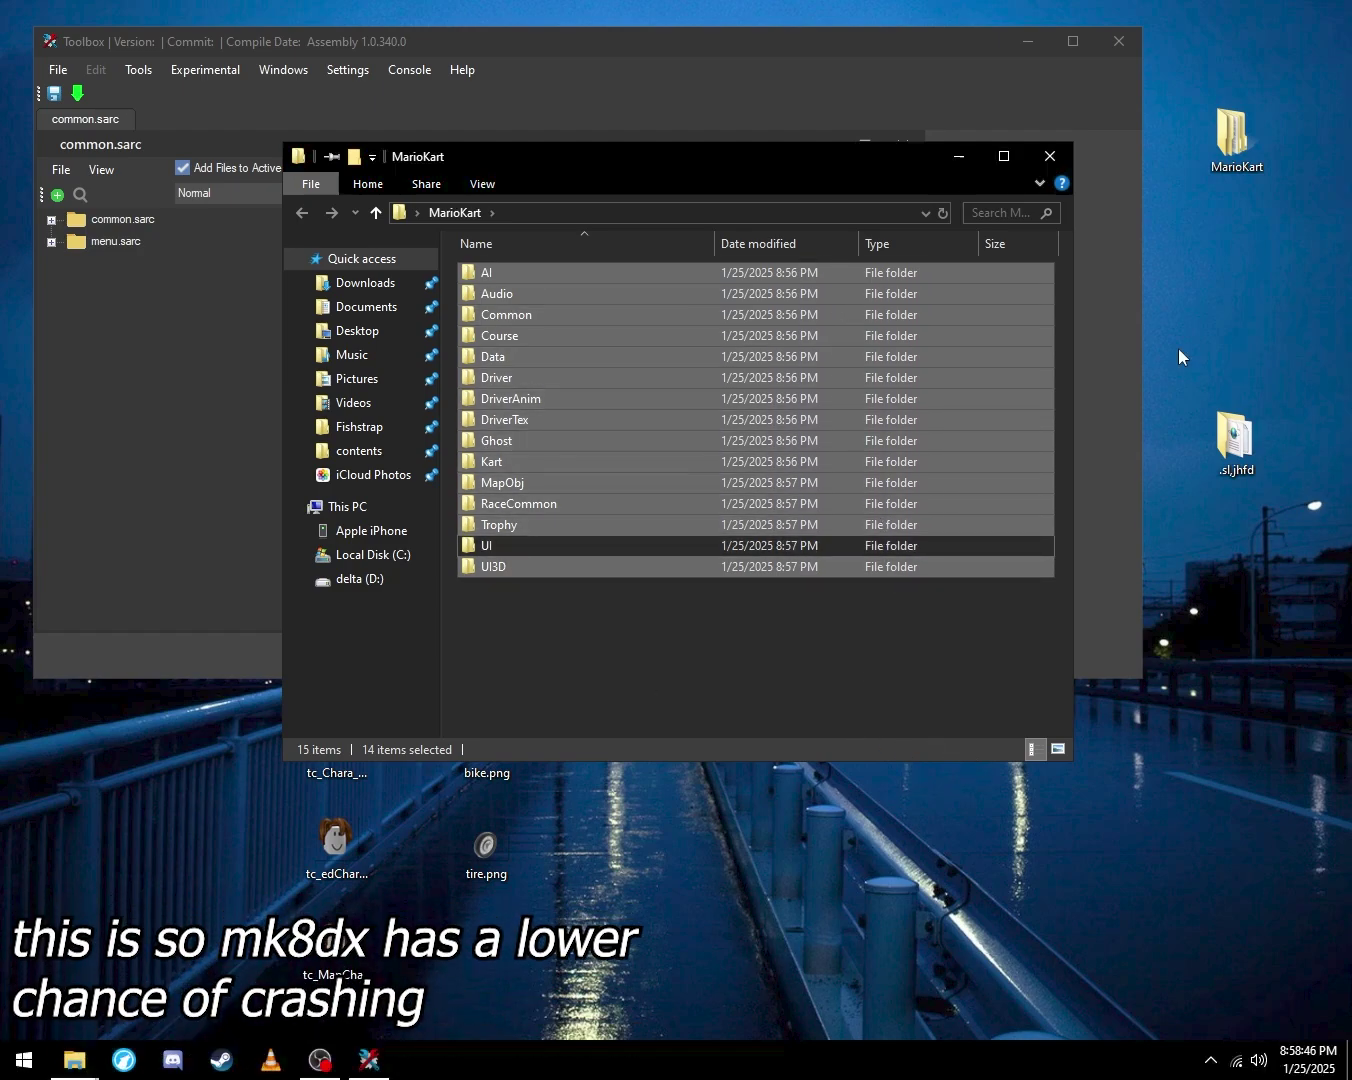
key("Delete")
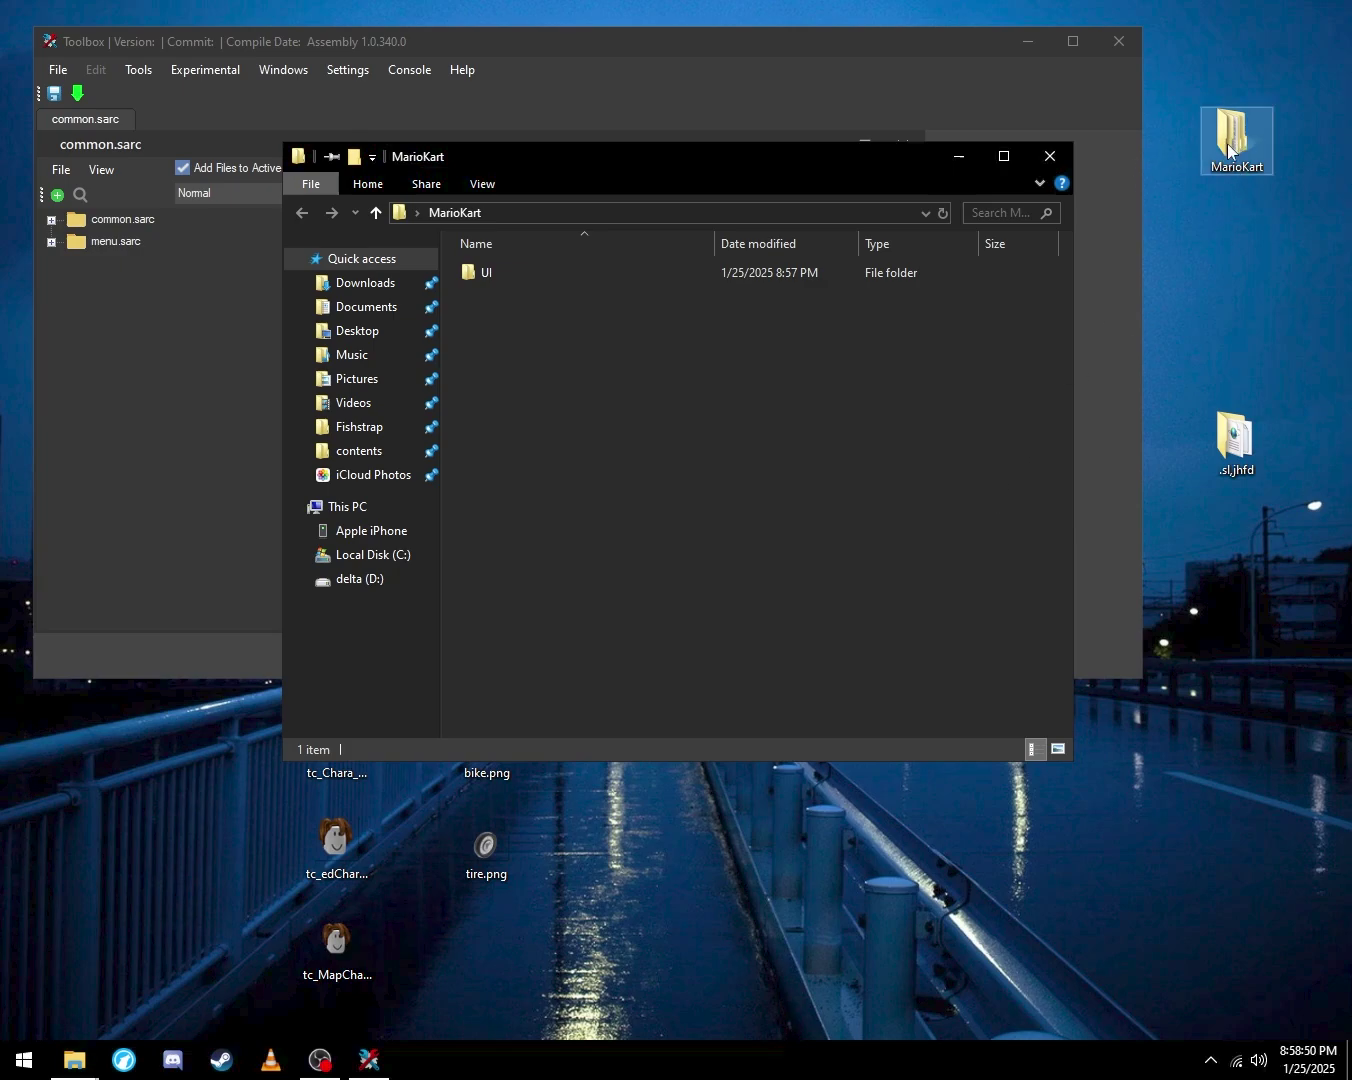
Extract the Kart folder from rotornx.zip's Rotor folder into the MarioKart folder and close the archive
double_click(1235, 438)
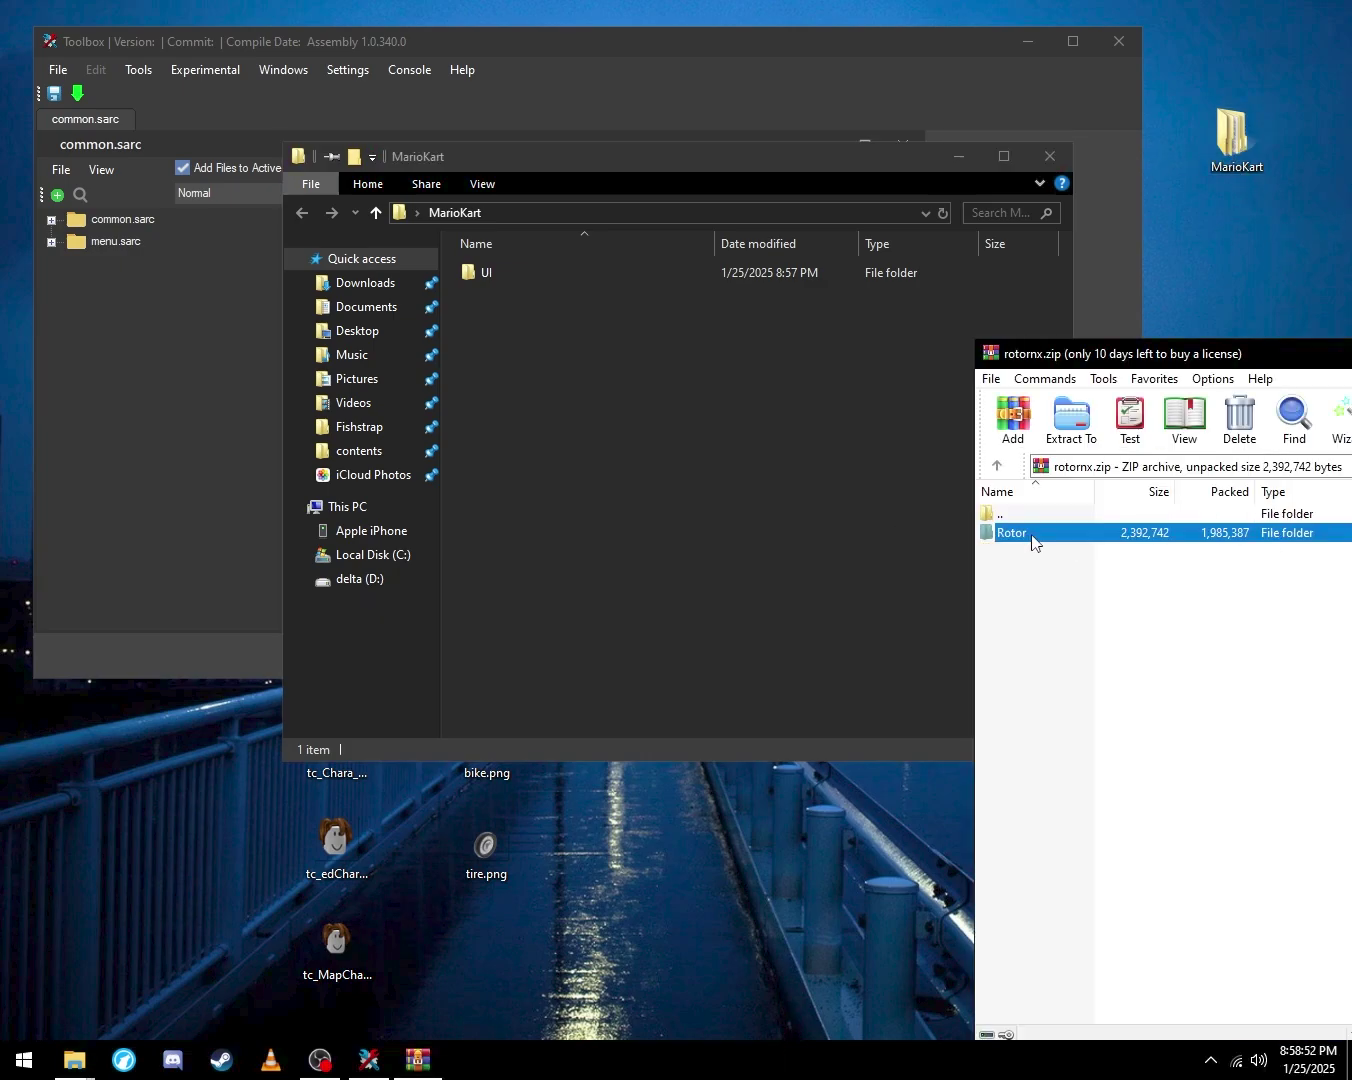
double_click(1025, 536)
left_click_drag(1126, 354, 930, 298)
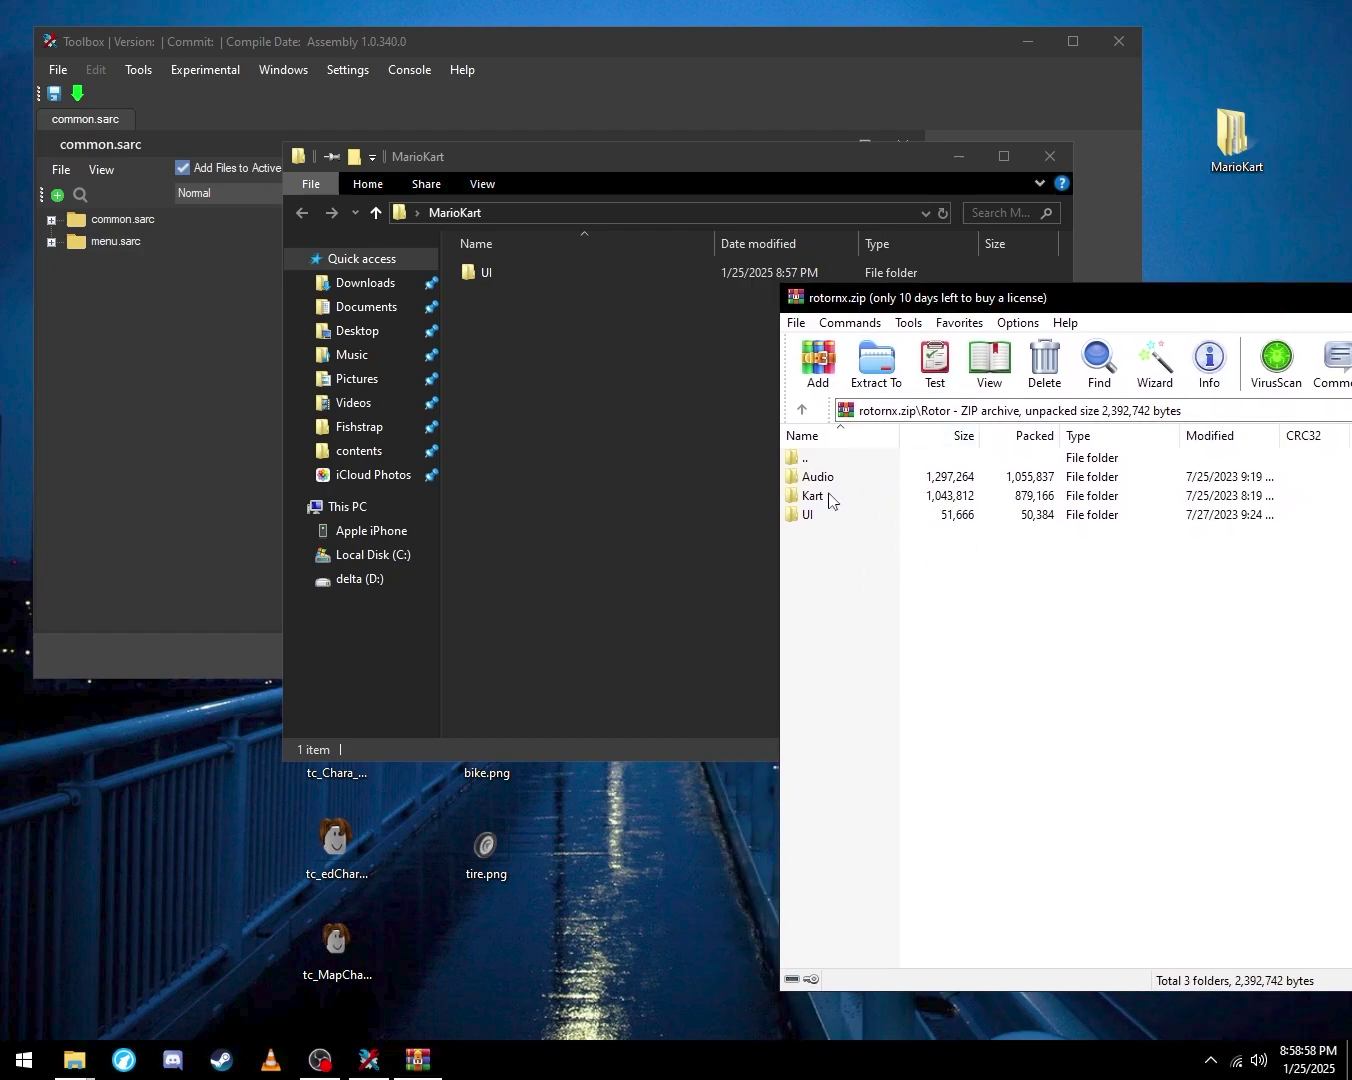
key("ctrl+a")
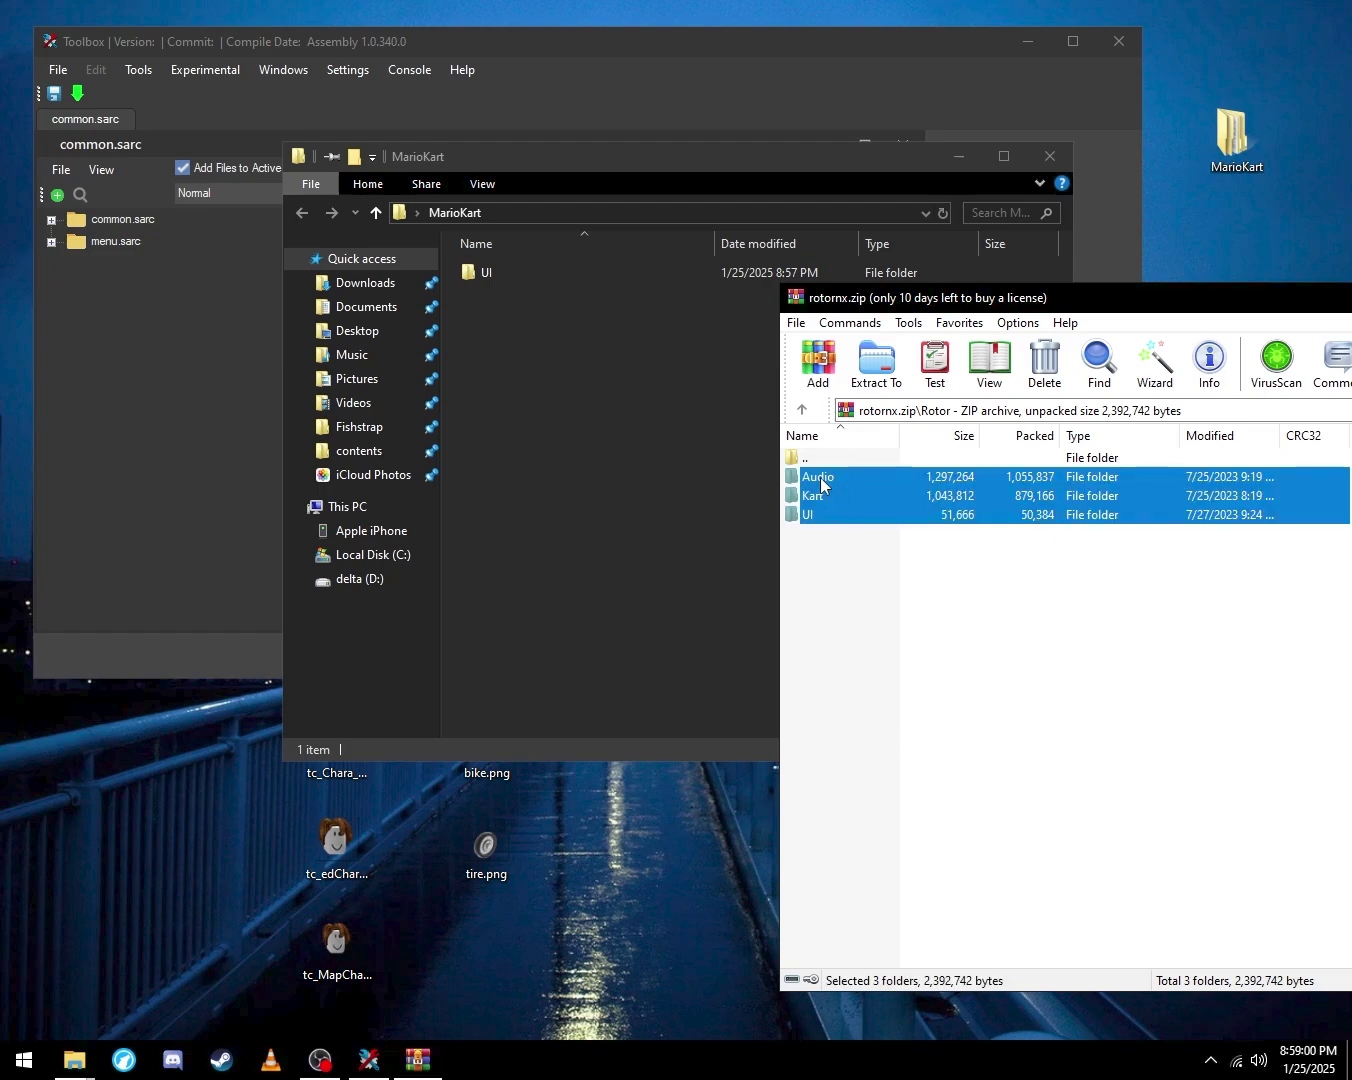
left_click(820, 478, "ctrl")
left_click(817, 496, "ctrl")
left_click(815, 510, "ctrl")
left_click_drag(813, 498, 792, 497)
left_click_drag(546, 315, 549, 322)
left_click(1211, 582)
left_click_drag(1105, 298, 690, 268)
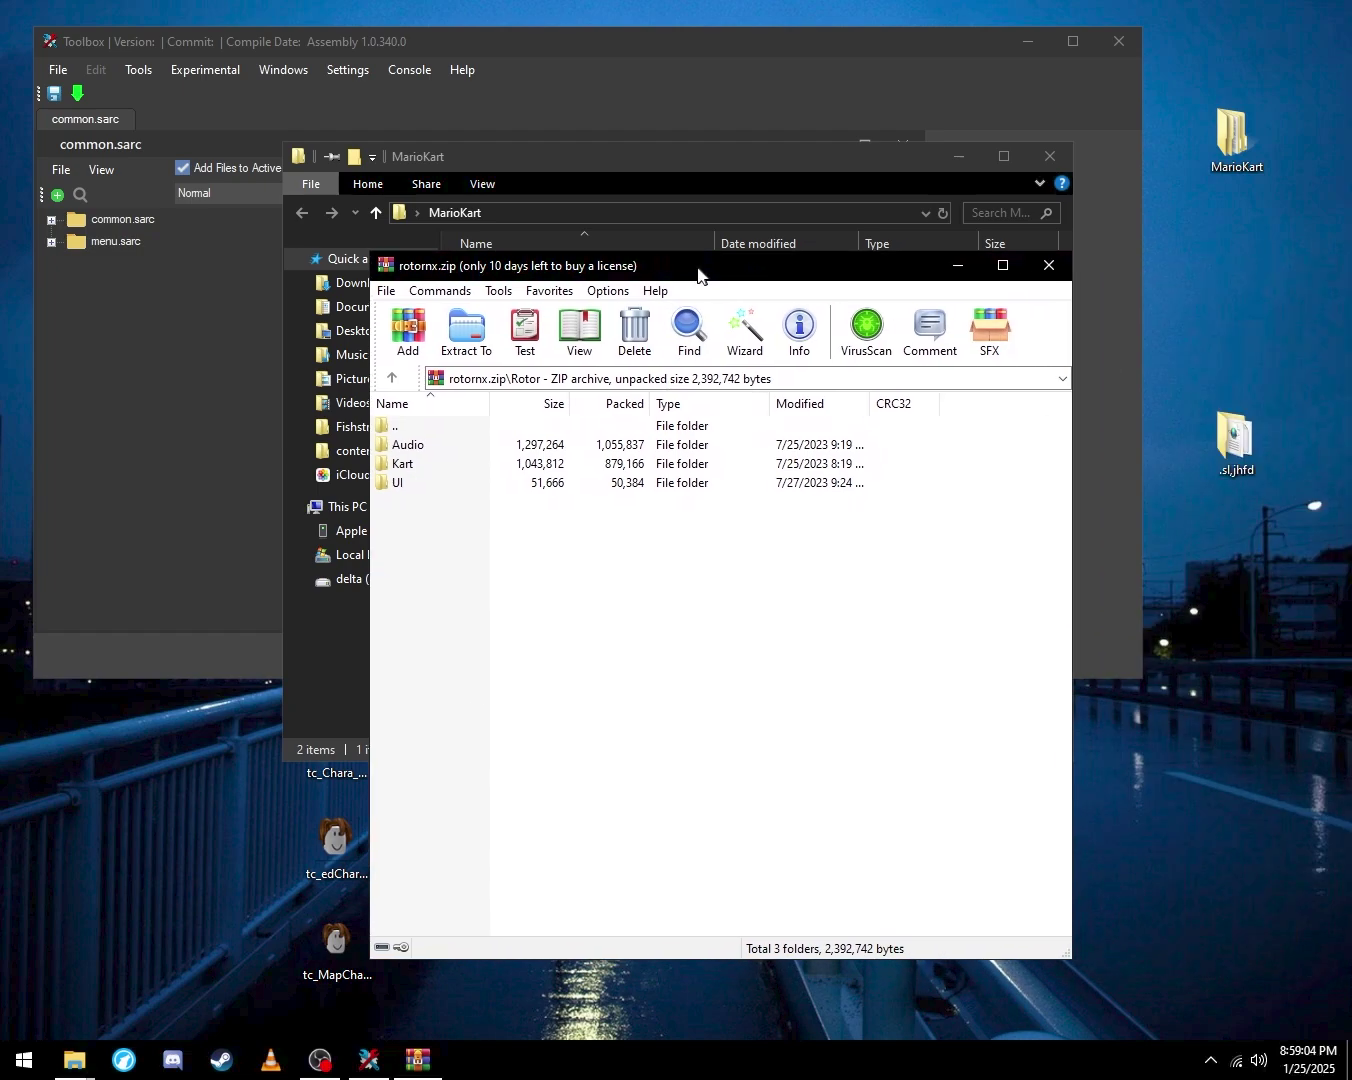
left_click(1056, 269)
left_click(750, 391)
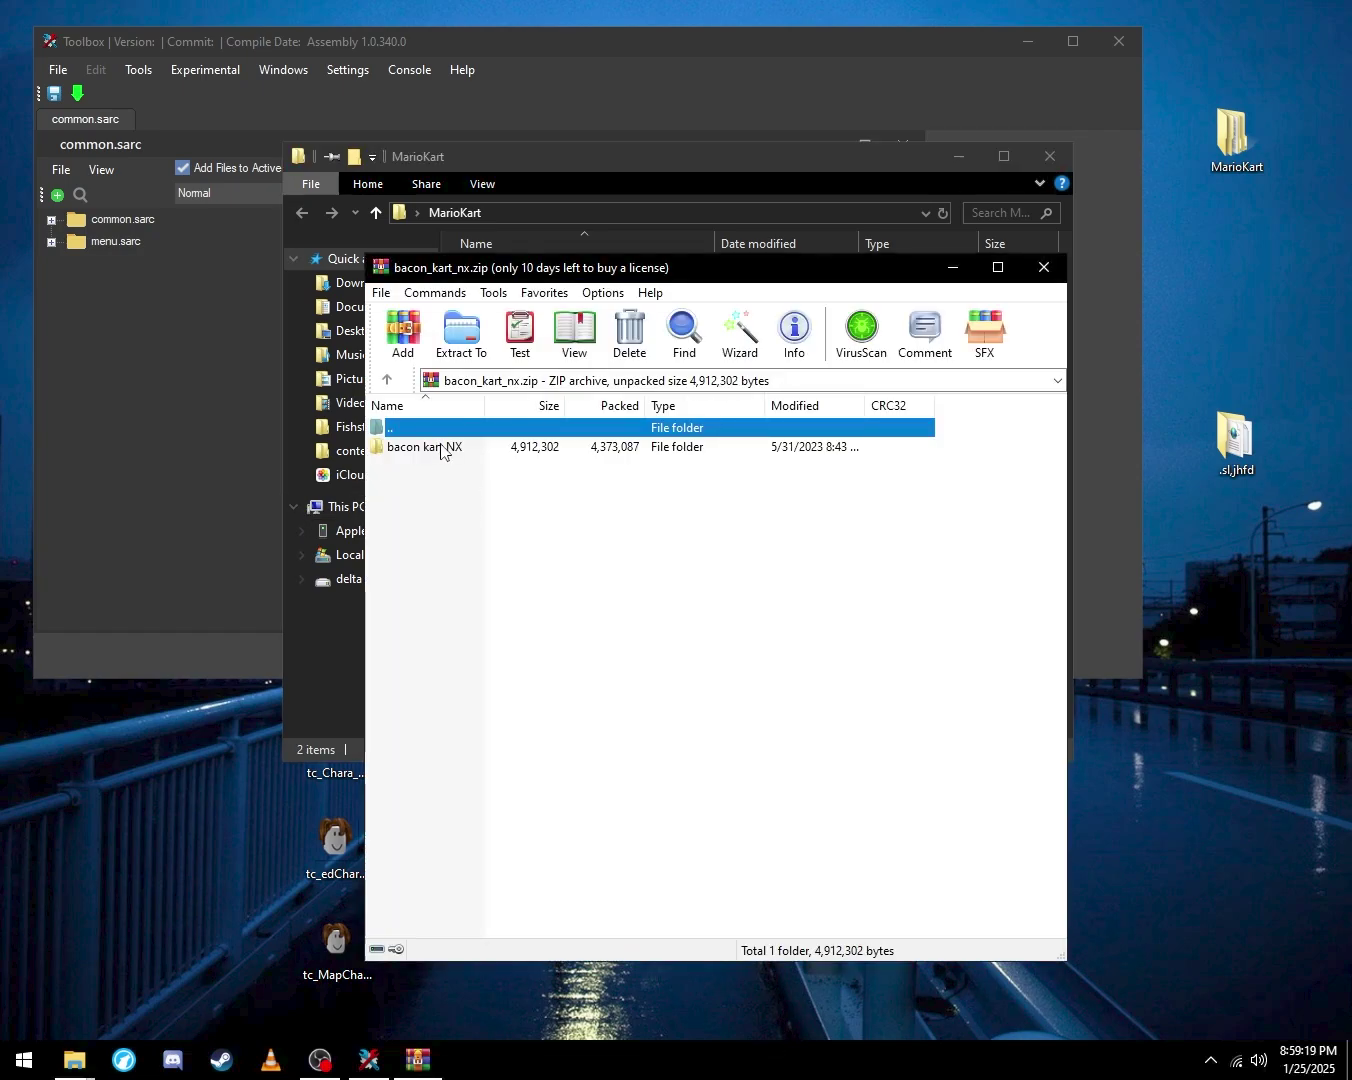
Extract the mod's Driver folder into the MarioKart folder alongside Kart and UI
double_click(441, 447)
left_click_drag(600, 269, 1351, 281)
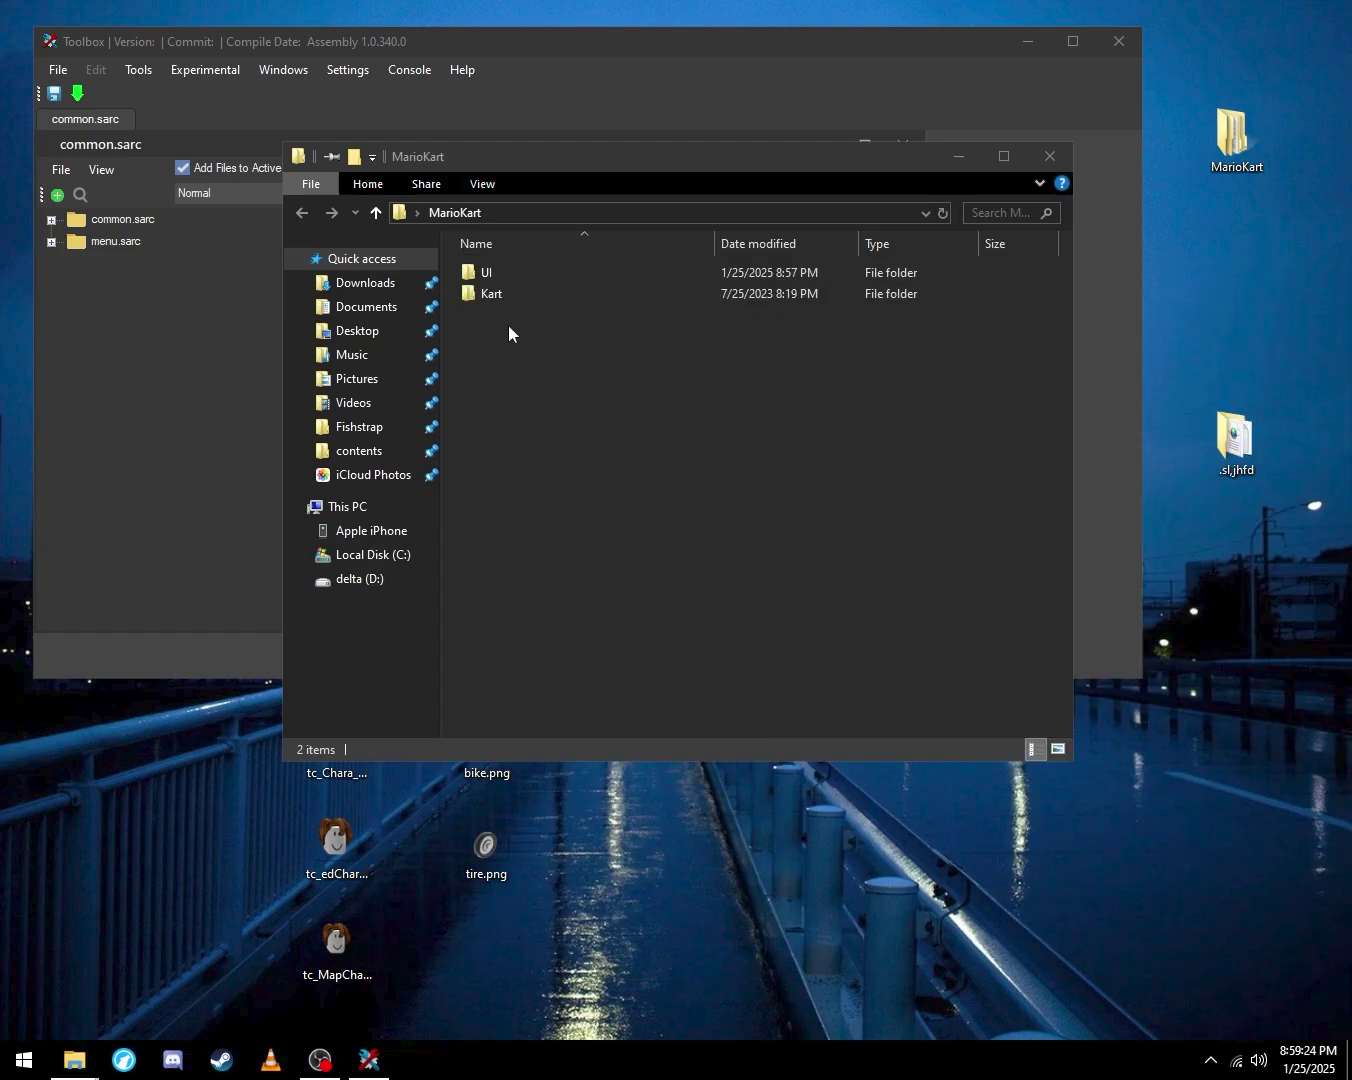
double_click(524, 291)
double_click(532, 277)
key("BackSpace")
key("BackSpace")
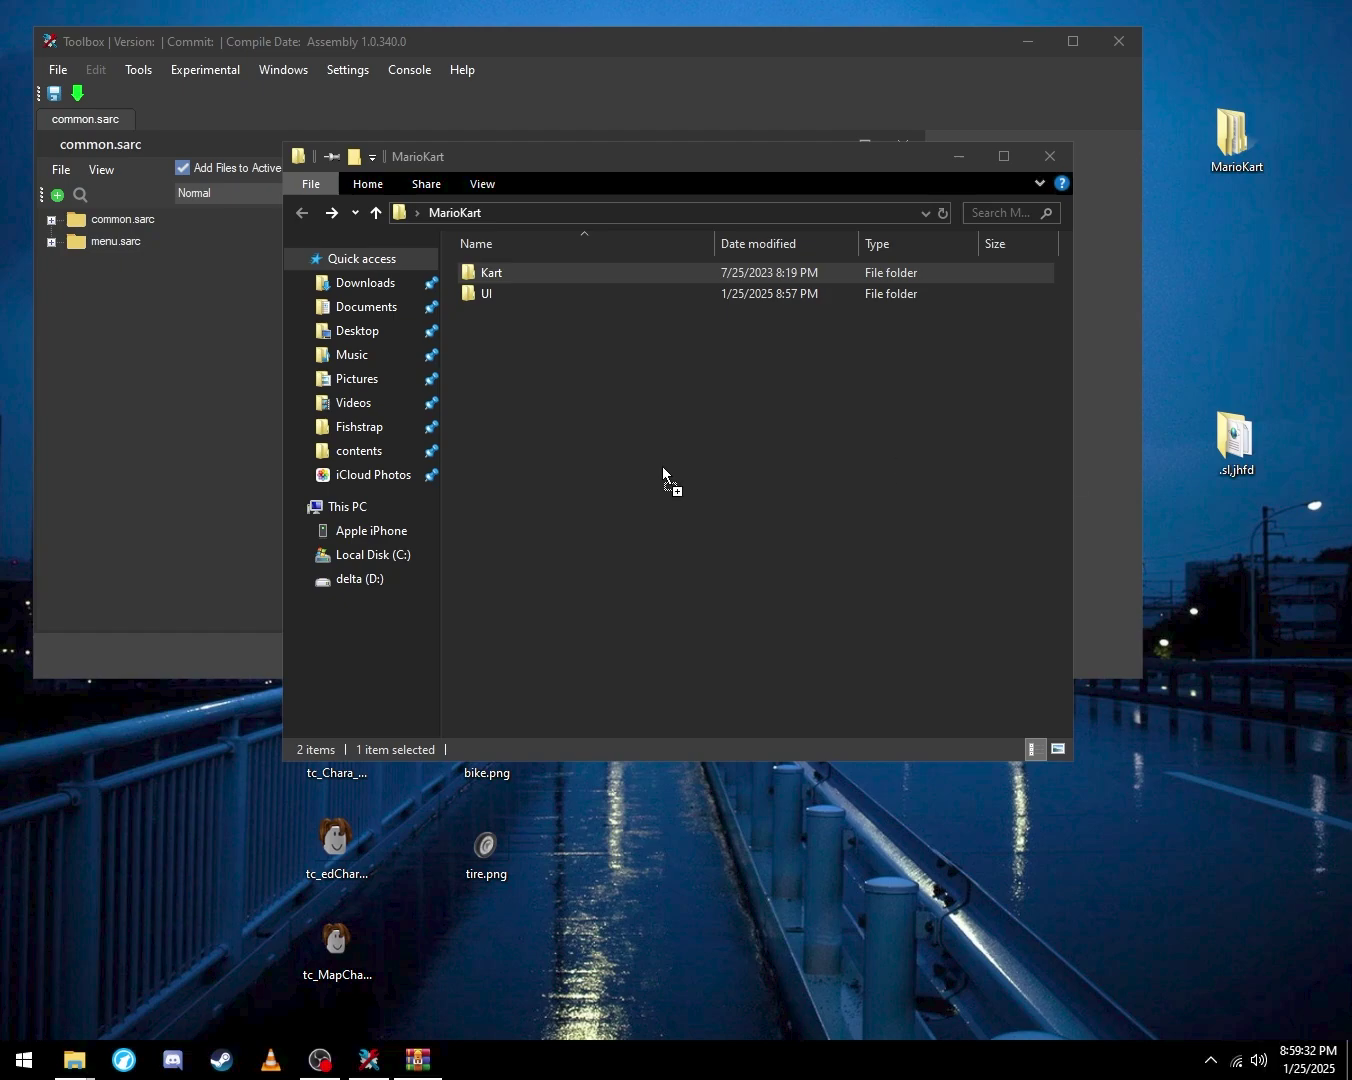
left_click_drag(484, 472, 500, 467)
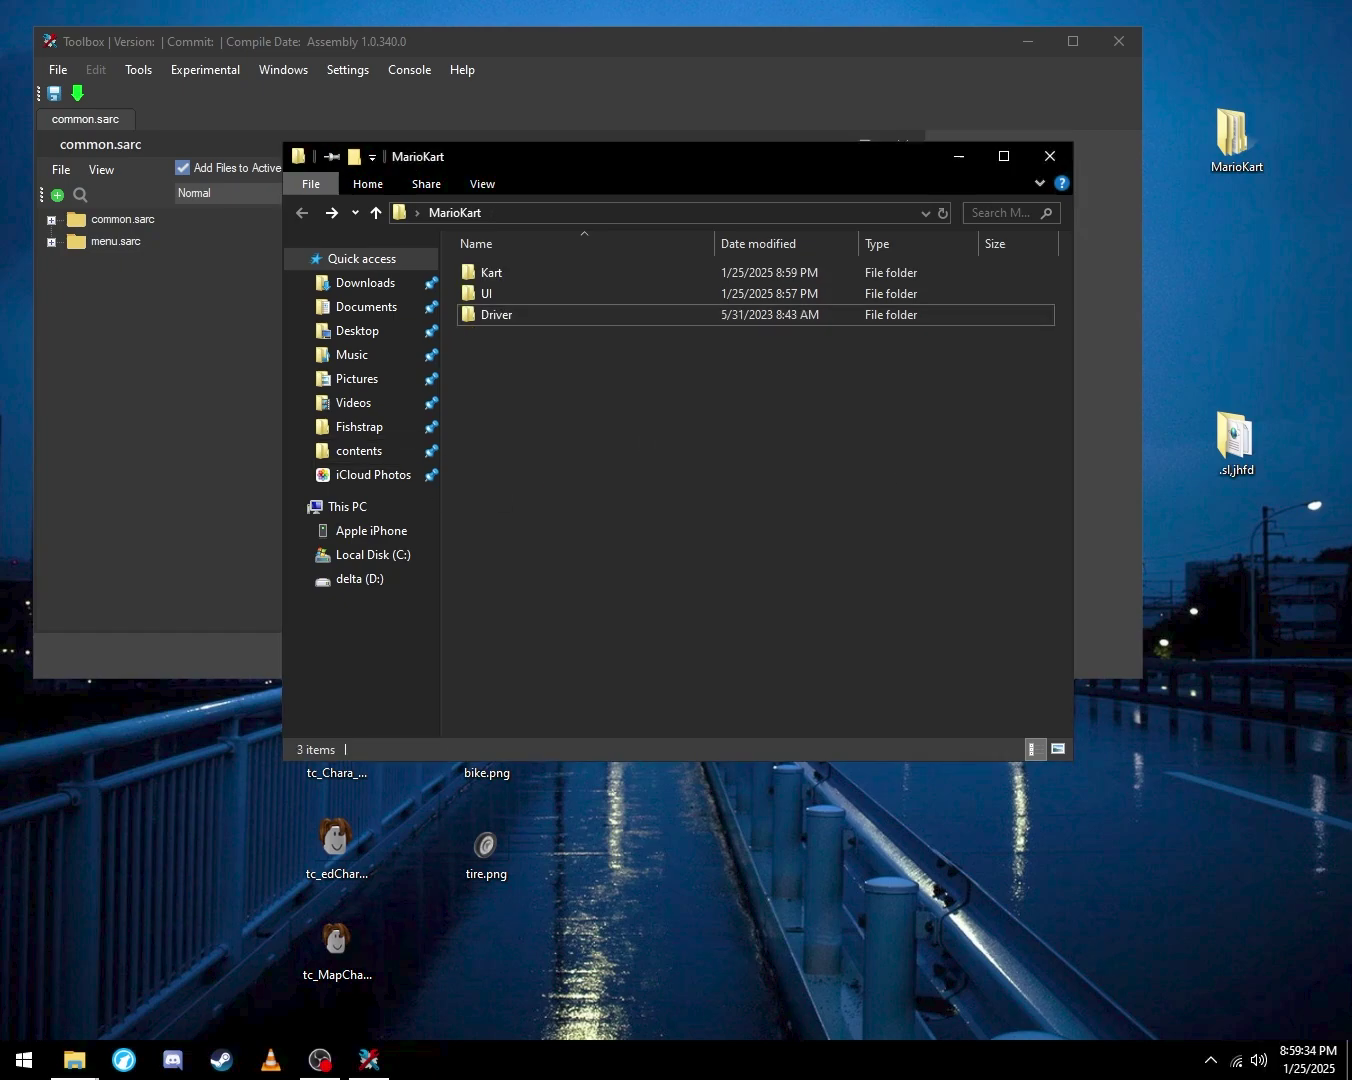
Search the loaded archives in Toolbox for "chara" and open cm_L_CharaIcon_00.szs in common.sarc and mn_L_CharaIcon_00.szs in menu.sarc
left_click(100, 297)
left_click(51, 219)
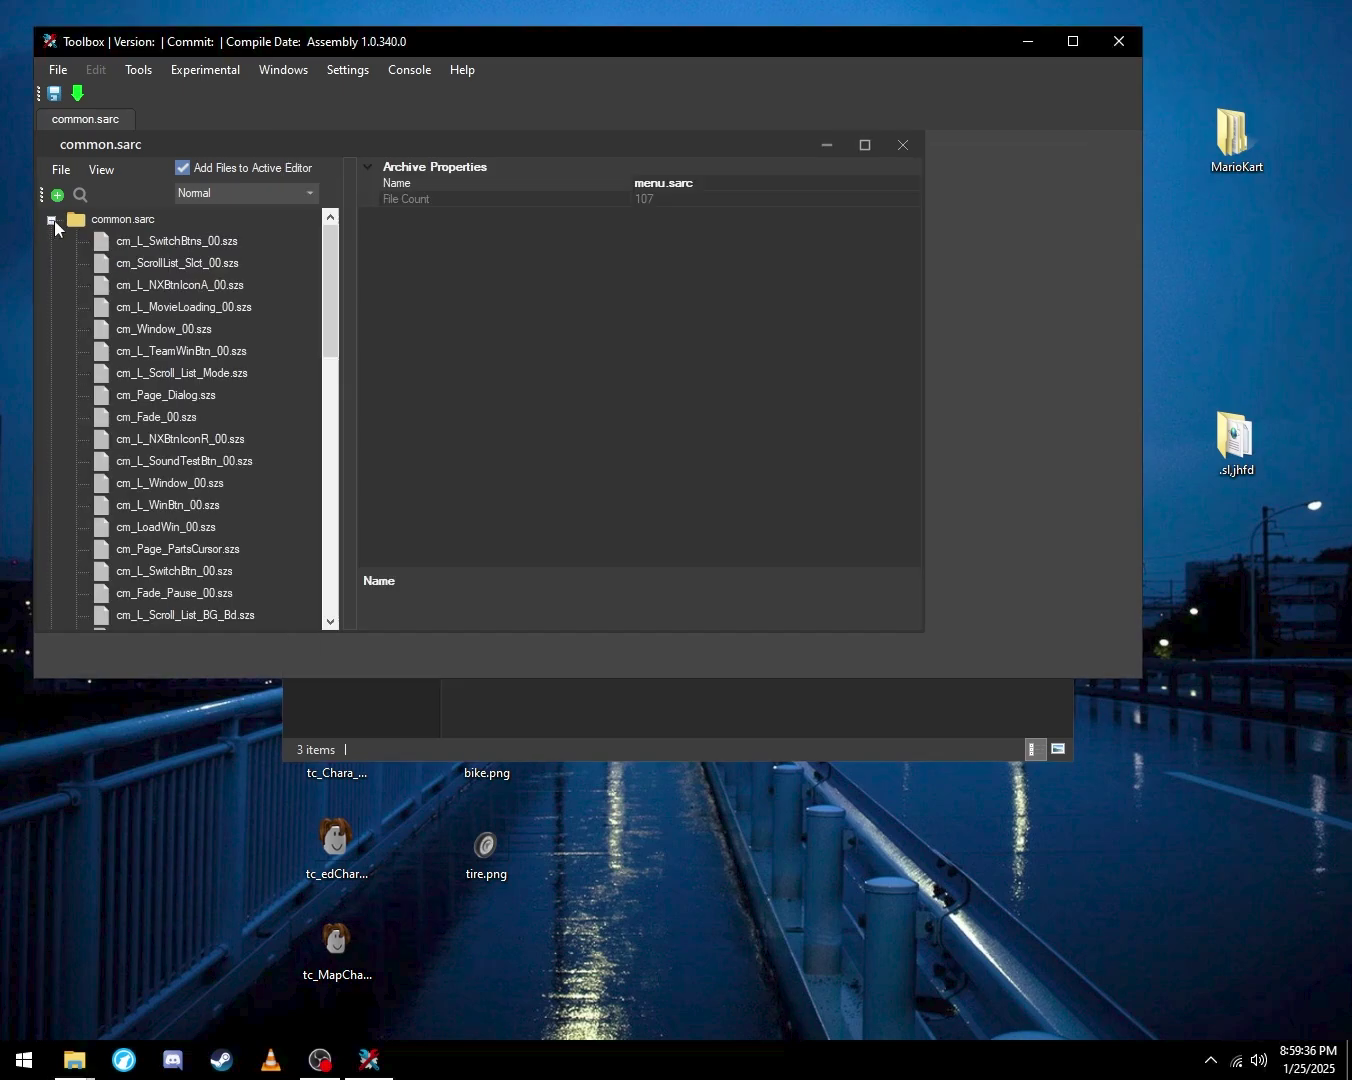
left_click(80, 196)
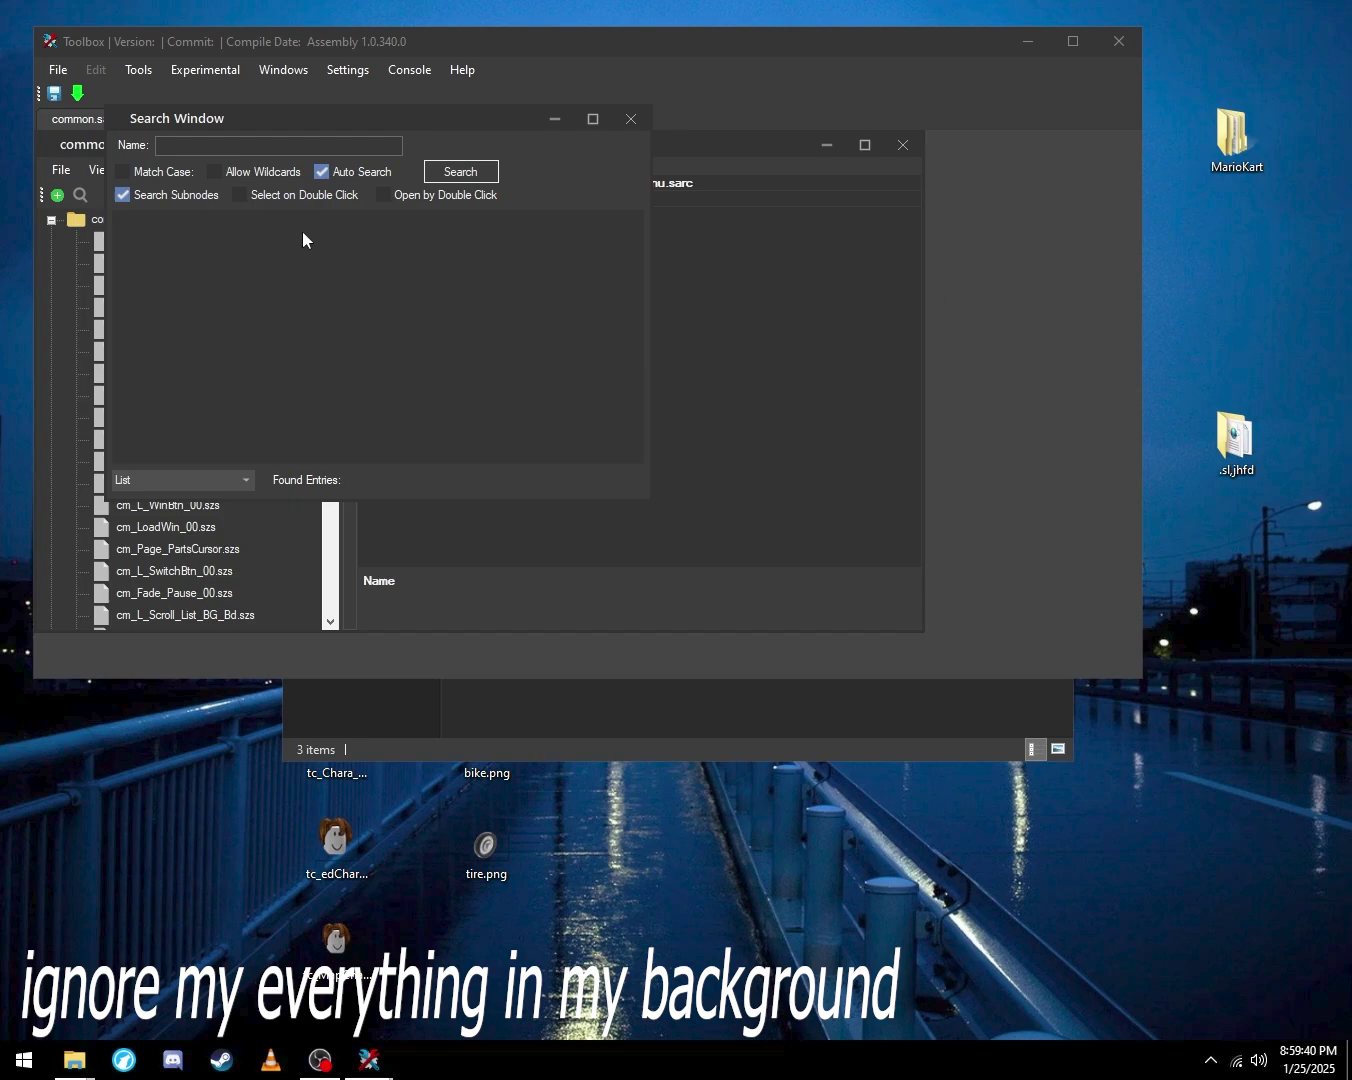
type("chara")
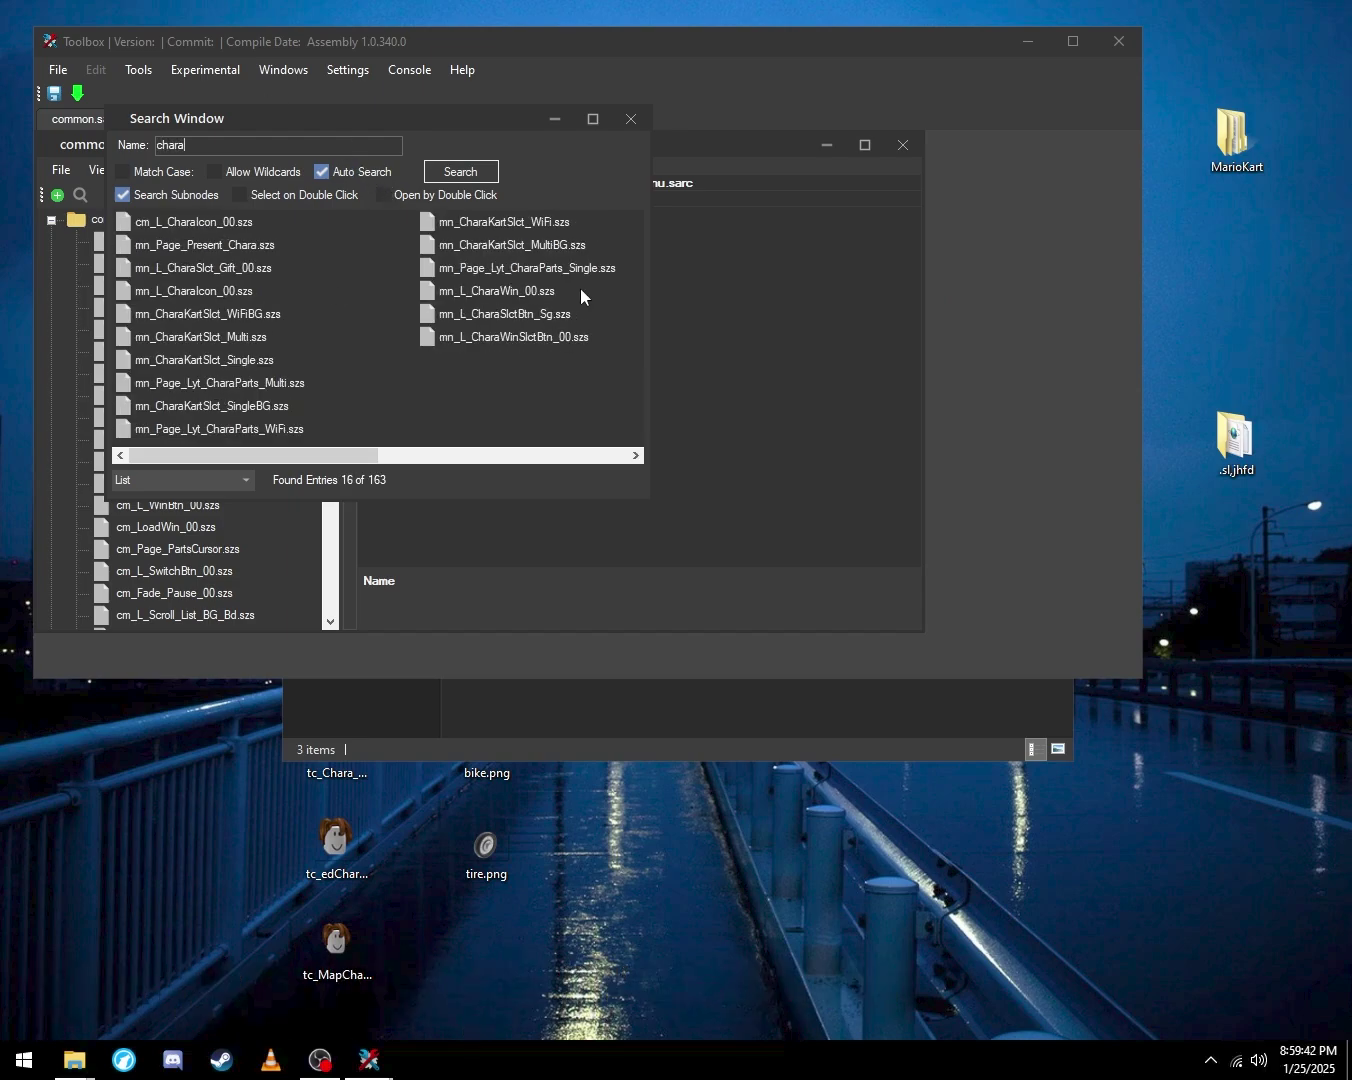
left_click_drag(163, 122, 449, 134)
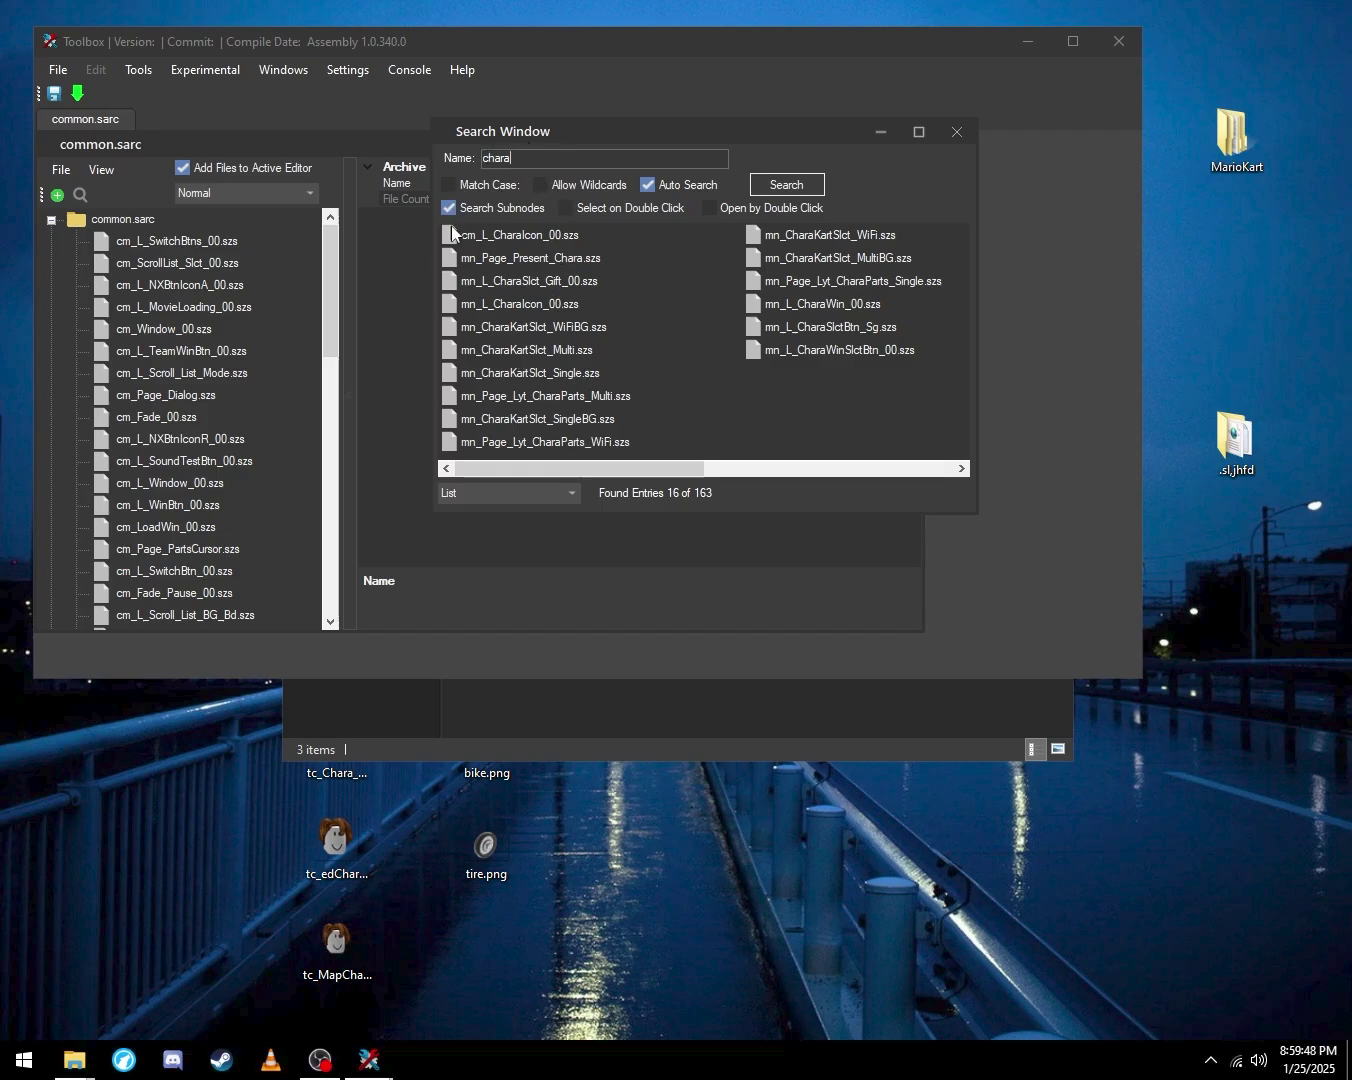
left_click(540, 234)
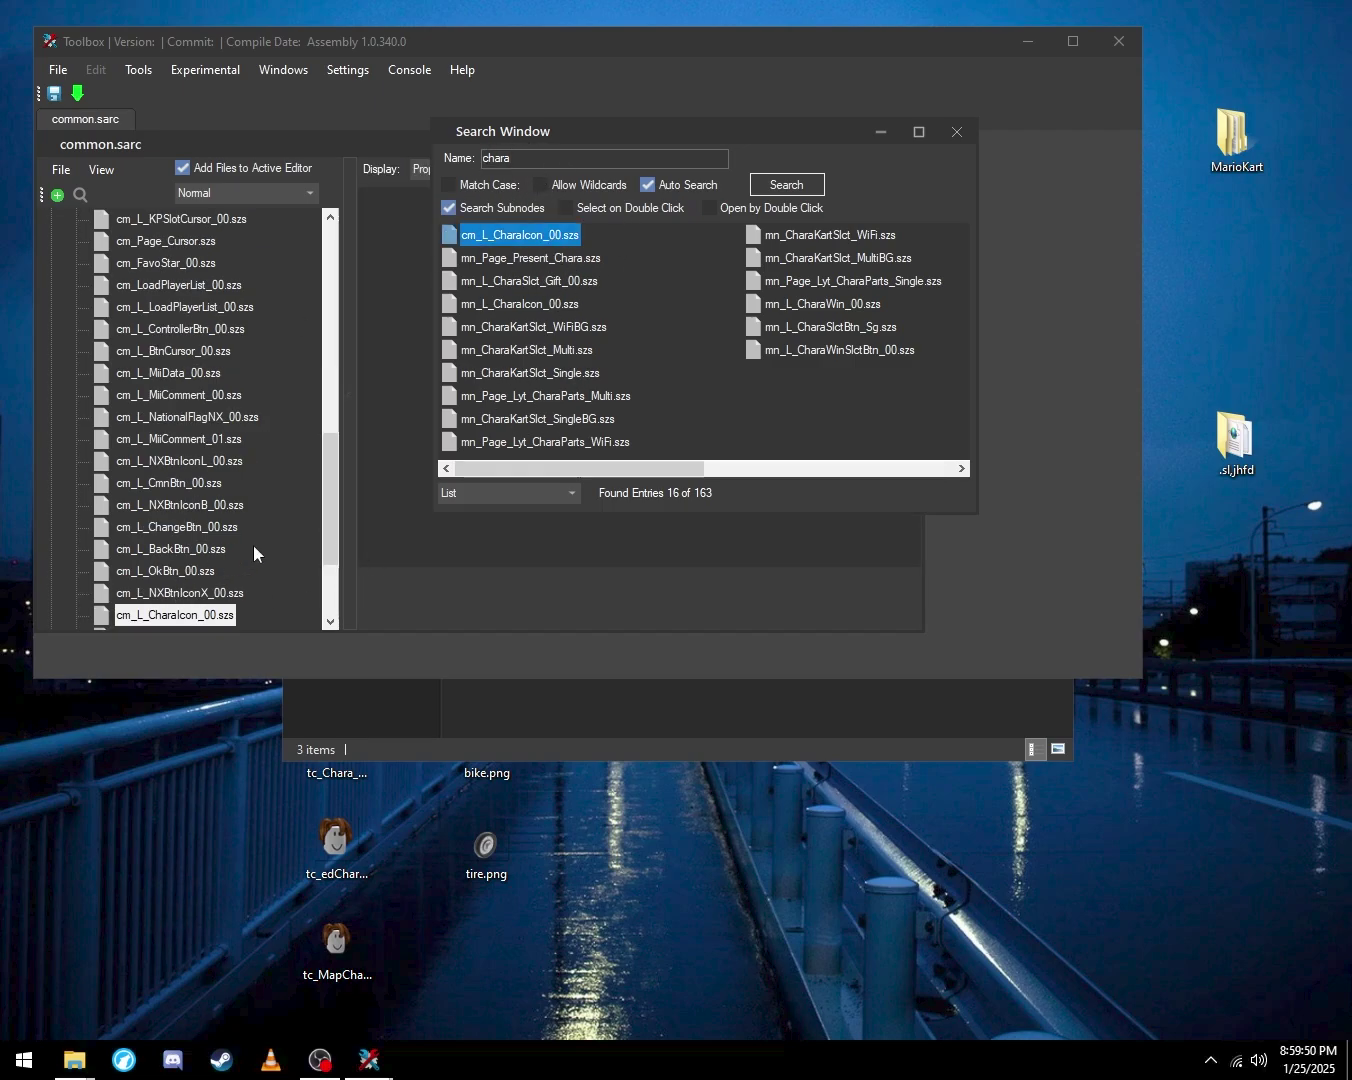
scroll(275, 536, "down", 2)
double_click(144, 484)
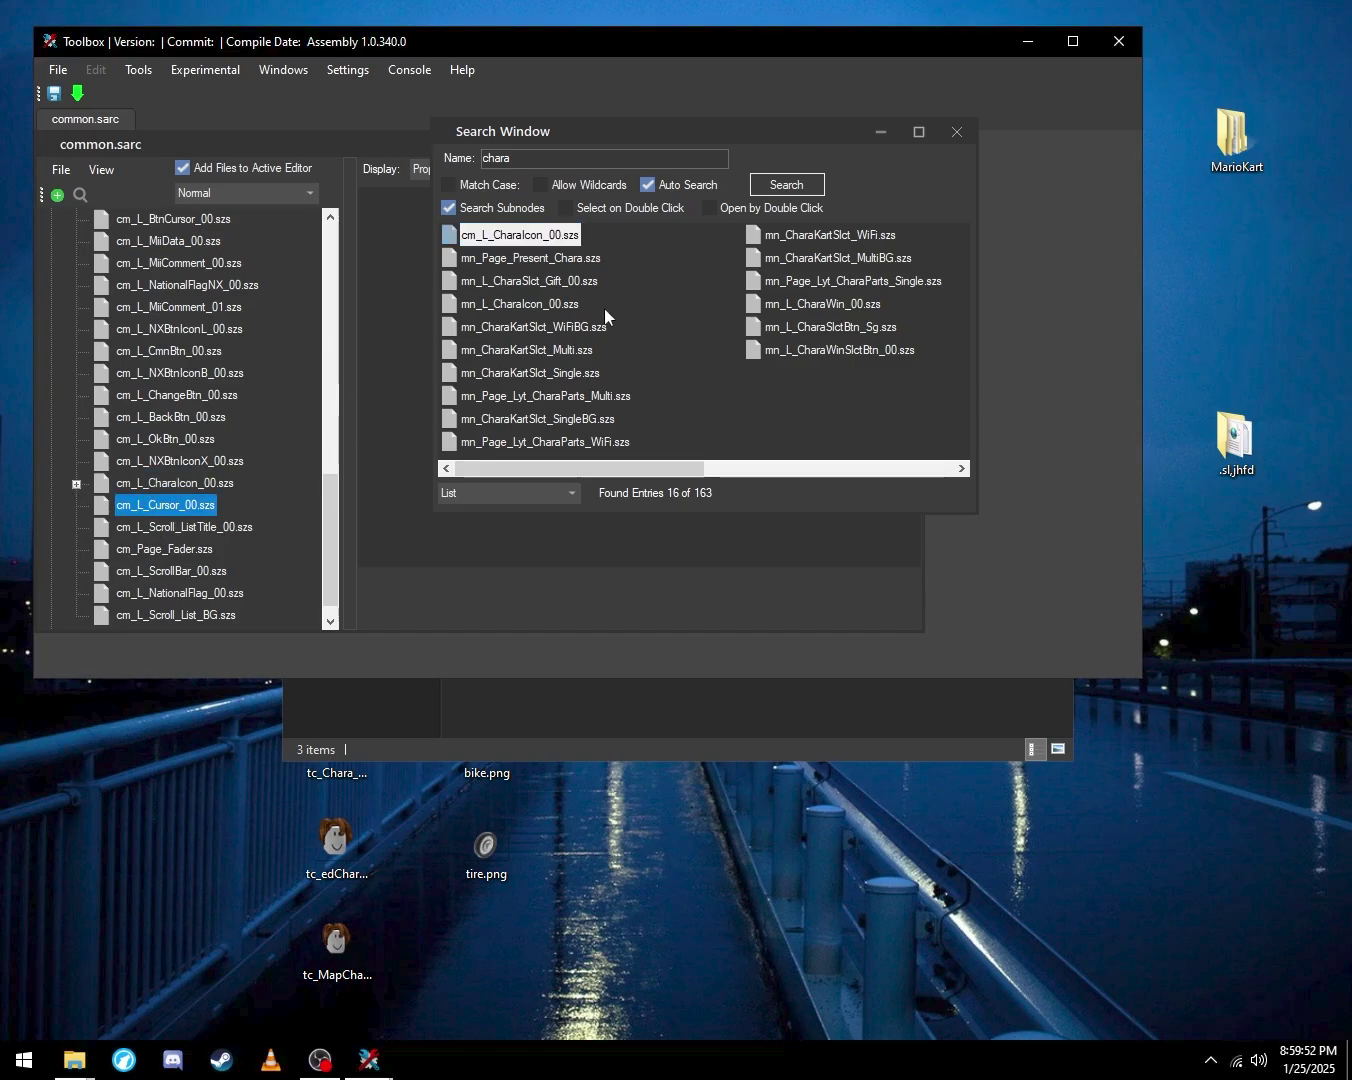
left_click(499, 305)
left_click(177, 482)
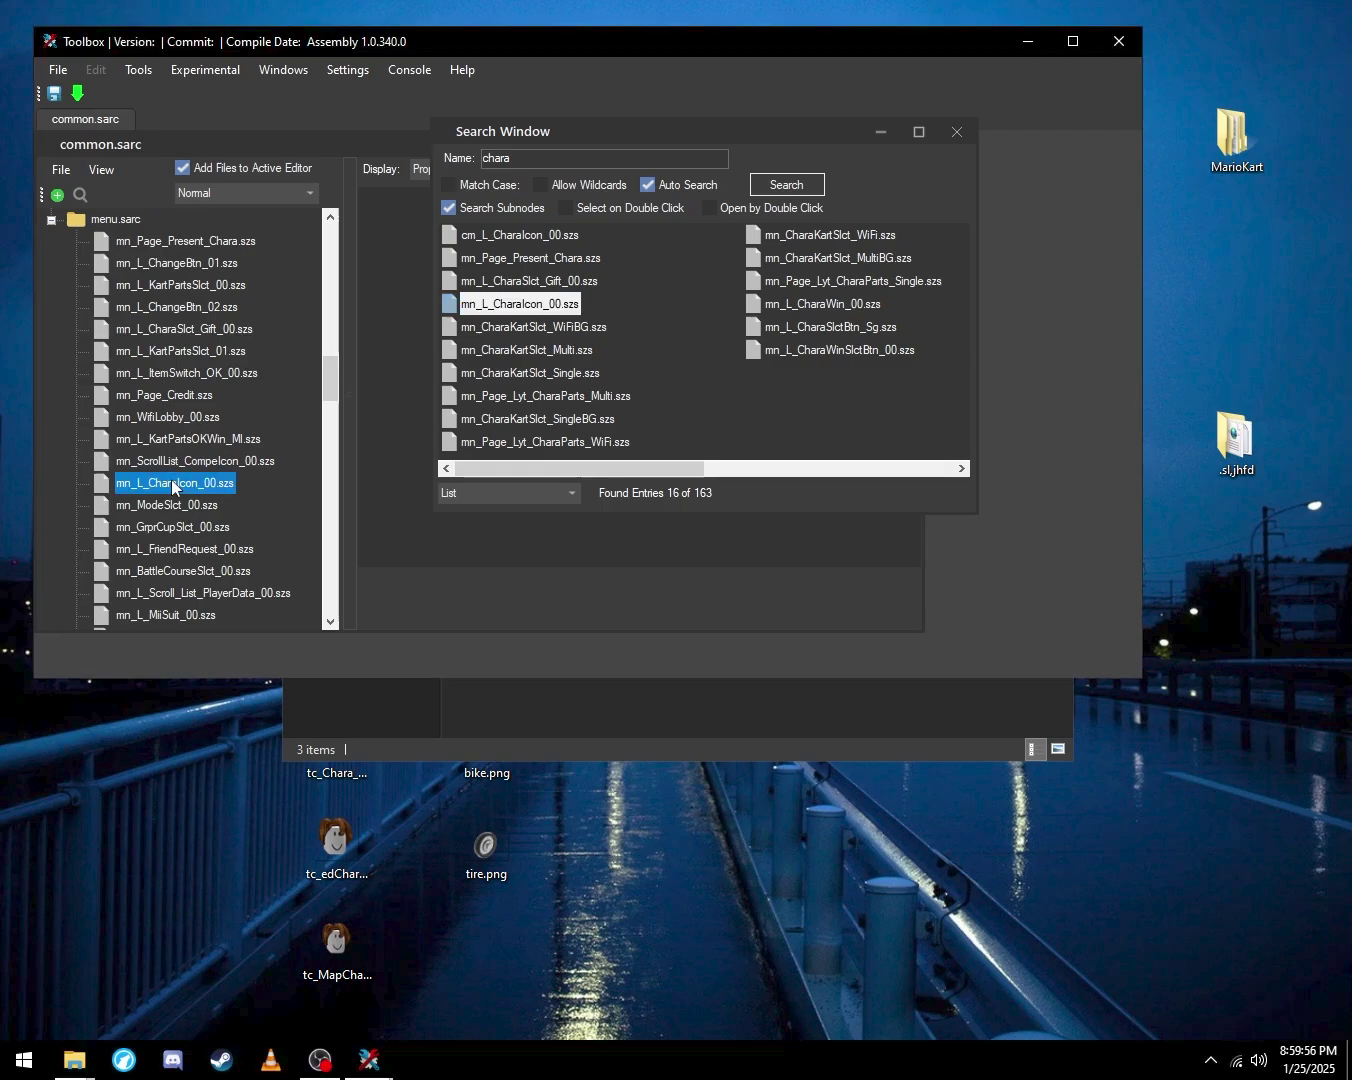
Search for "kart", open mn_L_KartParts_00.szs in menu.sarc, and load the __Combined.bntx file in its timg folder
double_click(526, 160)
type("kart")
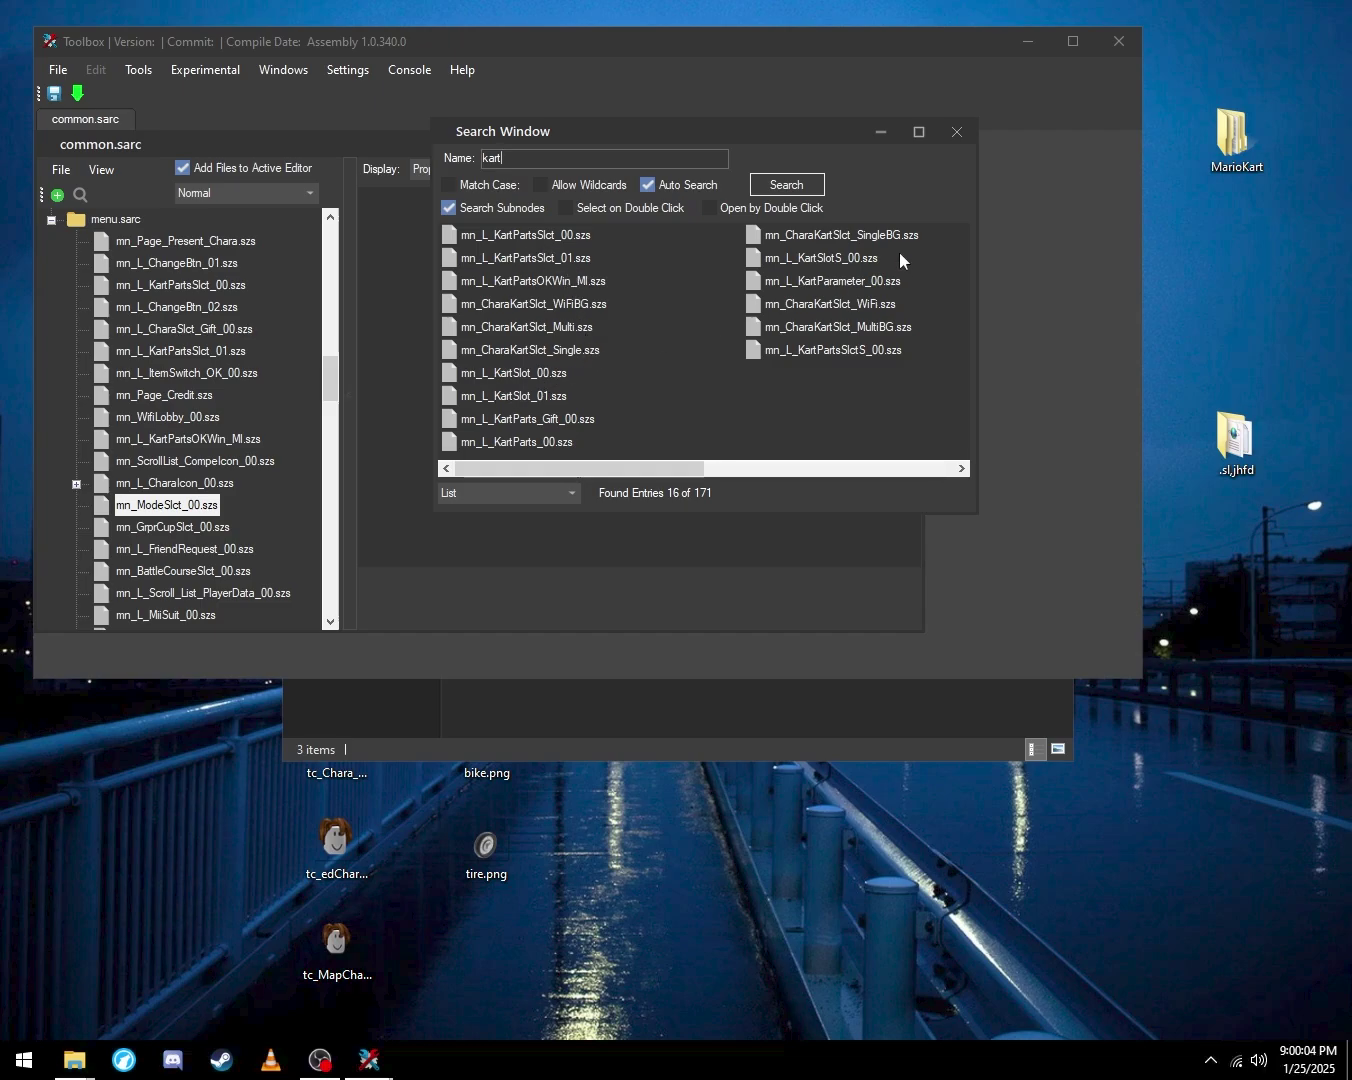
left_click(531, 445)
left_click(125, 619)
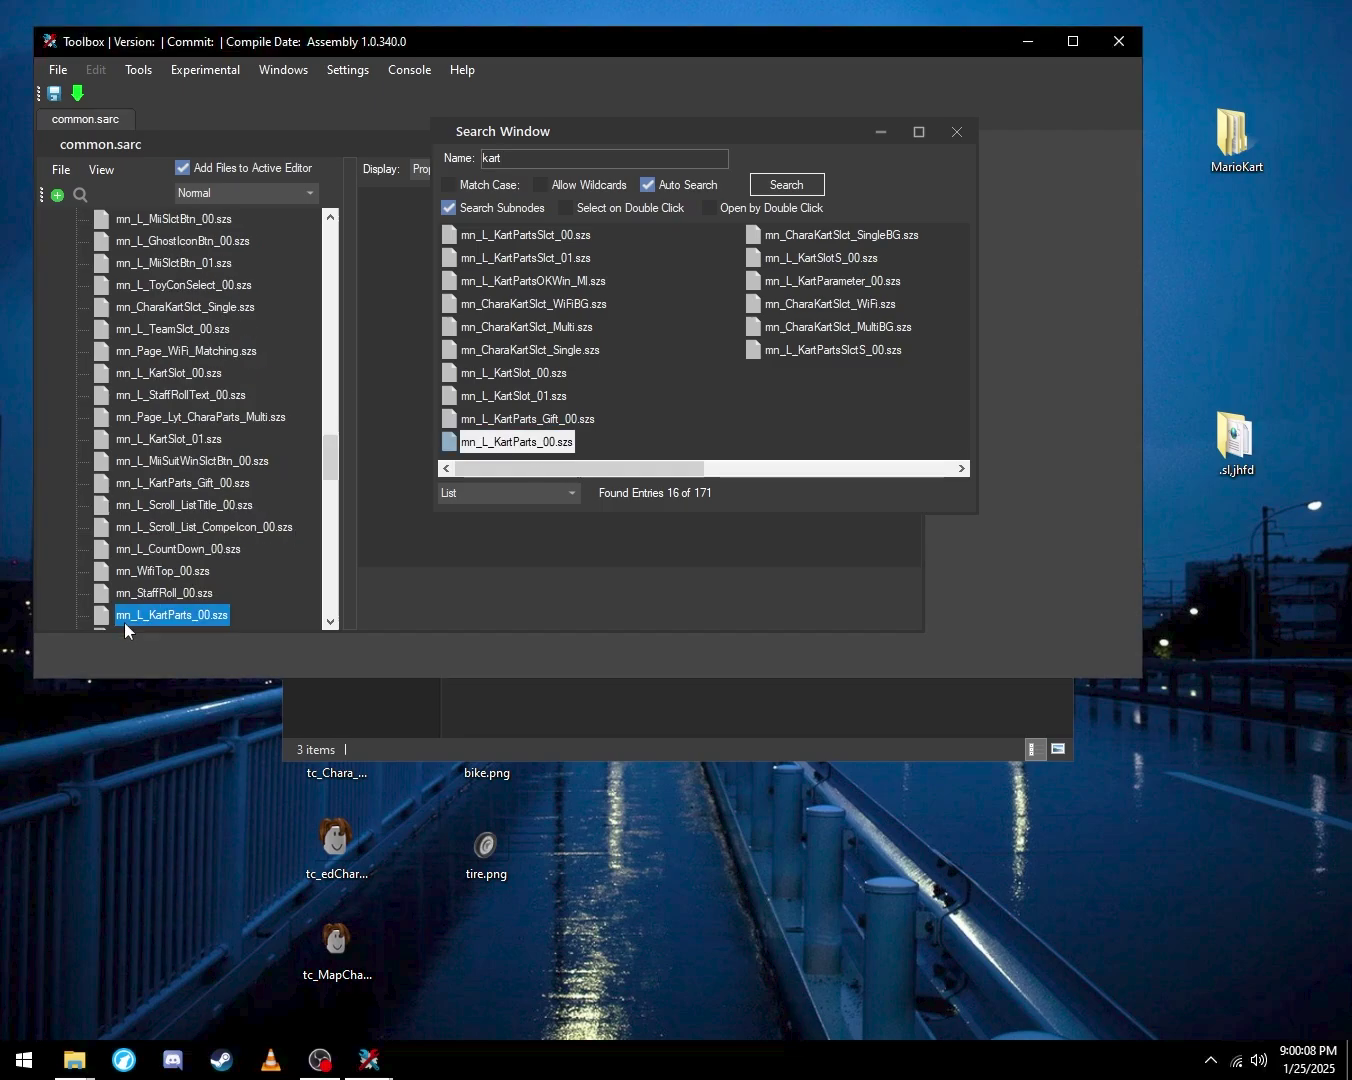
left_click(102, 549)
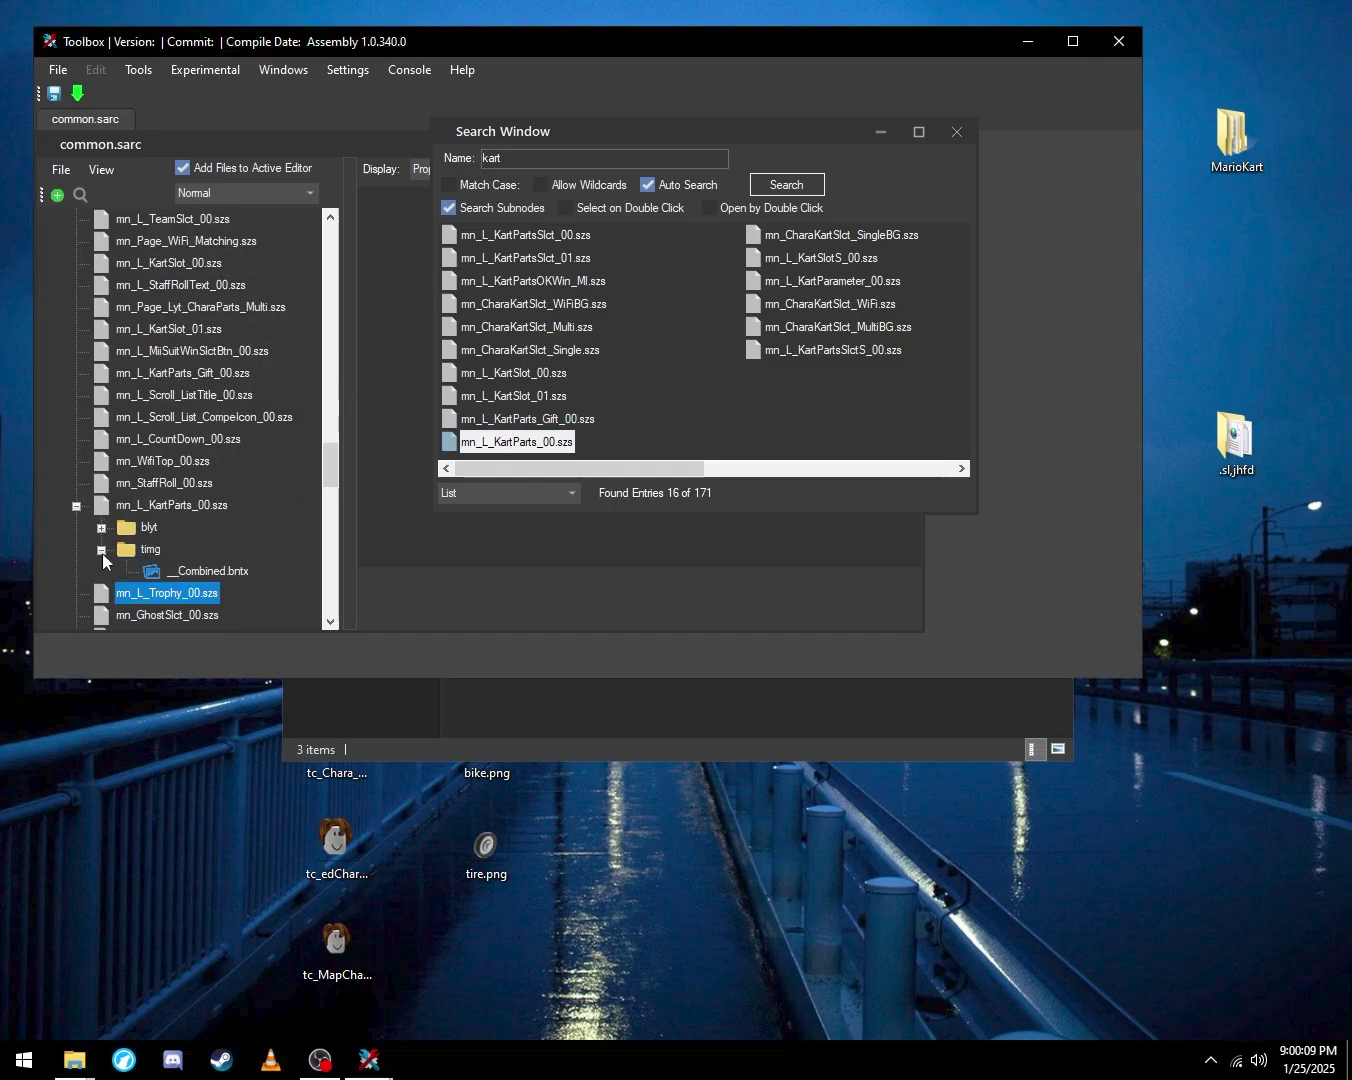
double_click(155, 572)
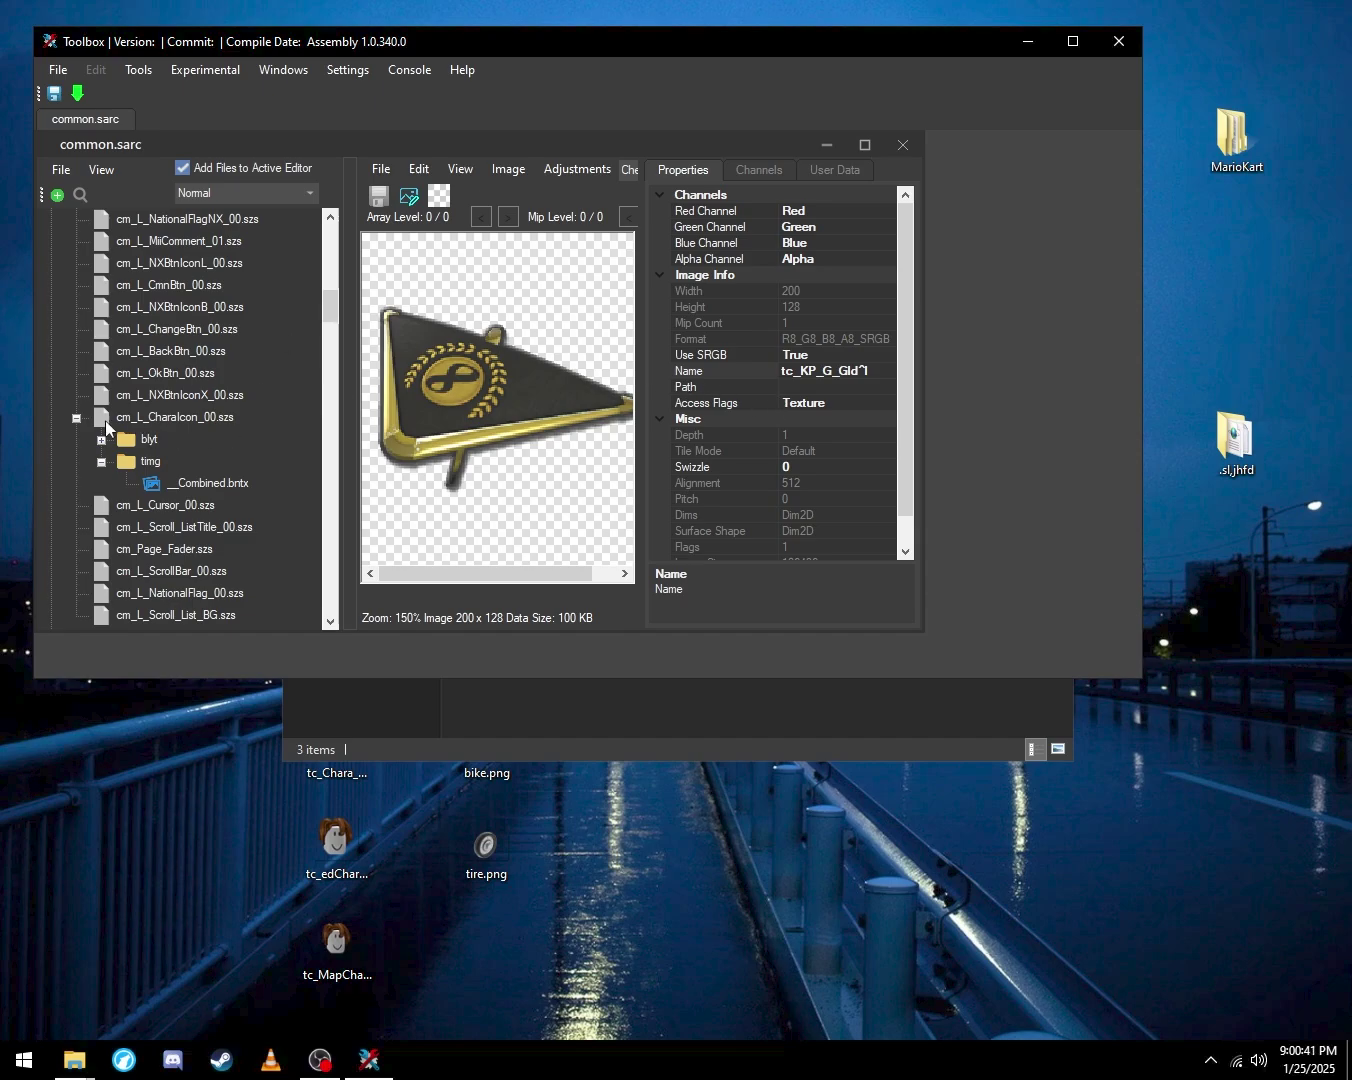
Load and expand __Combined.bntx in the timg folder of cm_L_CharaIcon_00.szs under common.sarc
left_click(101, 462)
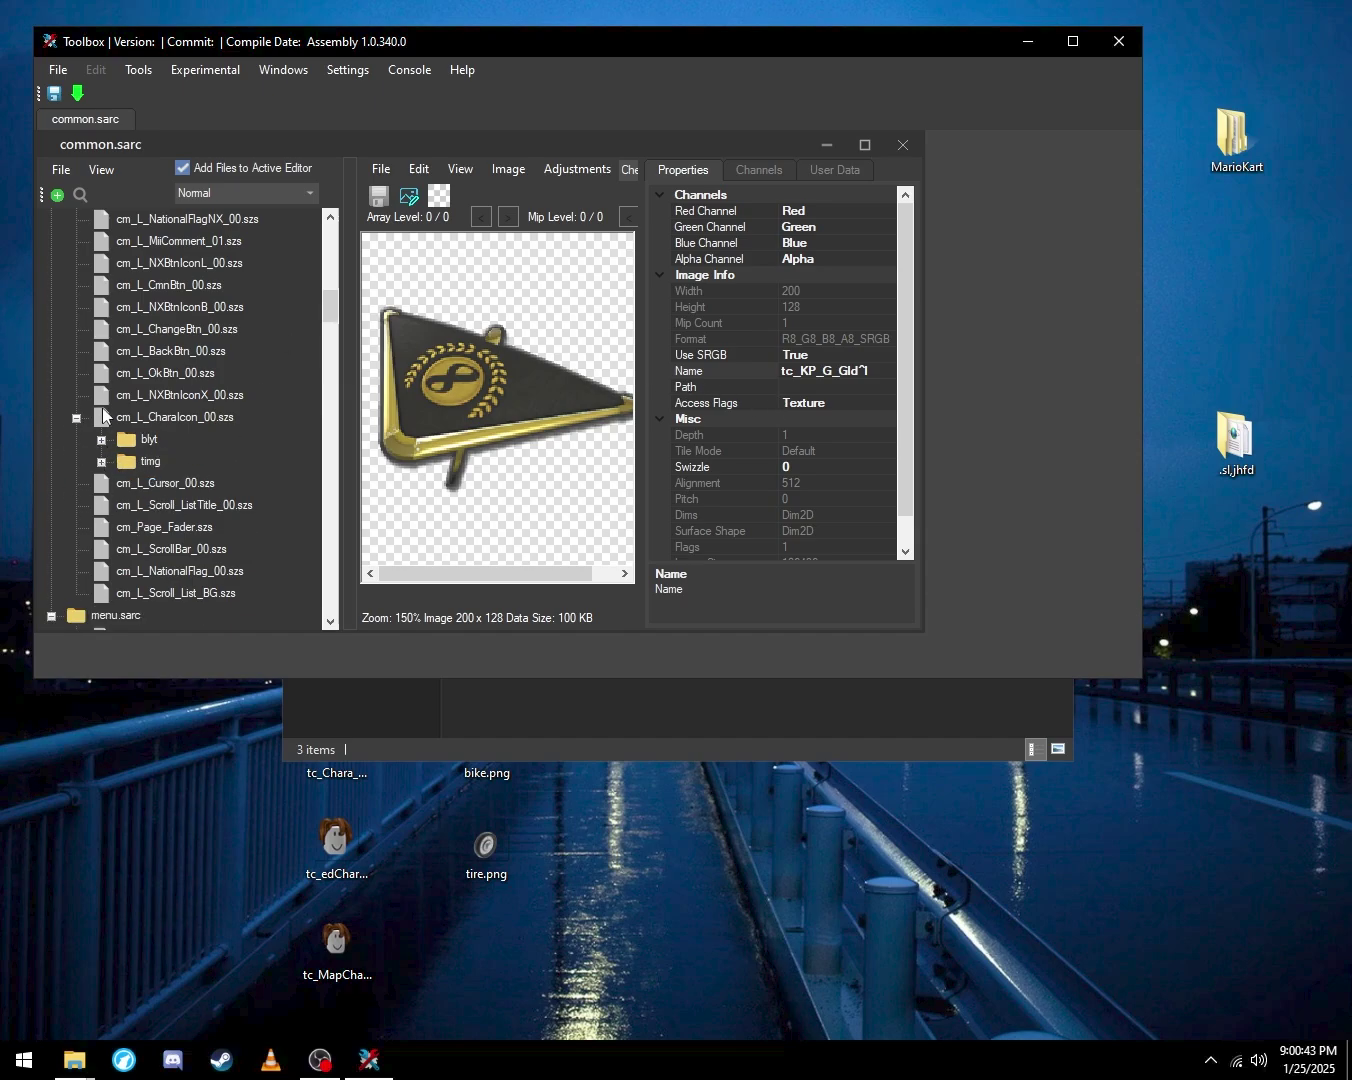
left_click(101, 462)
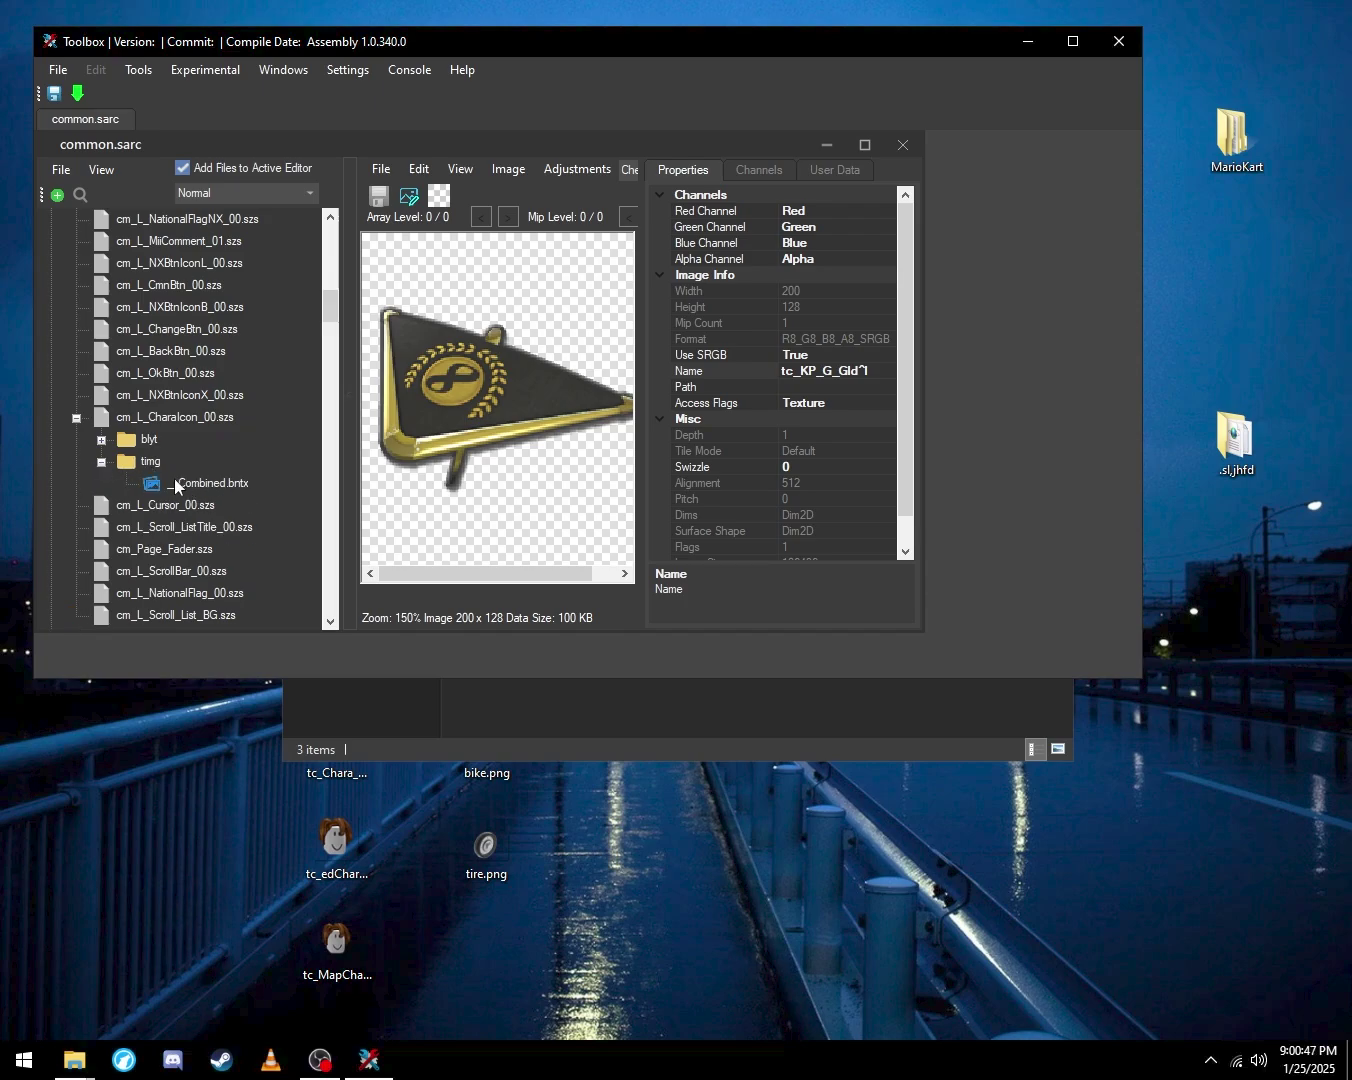
left_click(174, 480)
left_click(130, 483)
Browse the tc_MapChara textures in common.sarc's __Combined.bntx to examine the characters' map icons
left_click(191, 460)
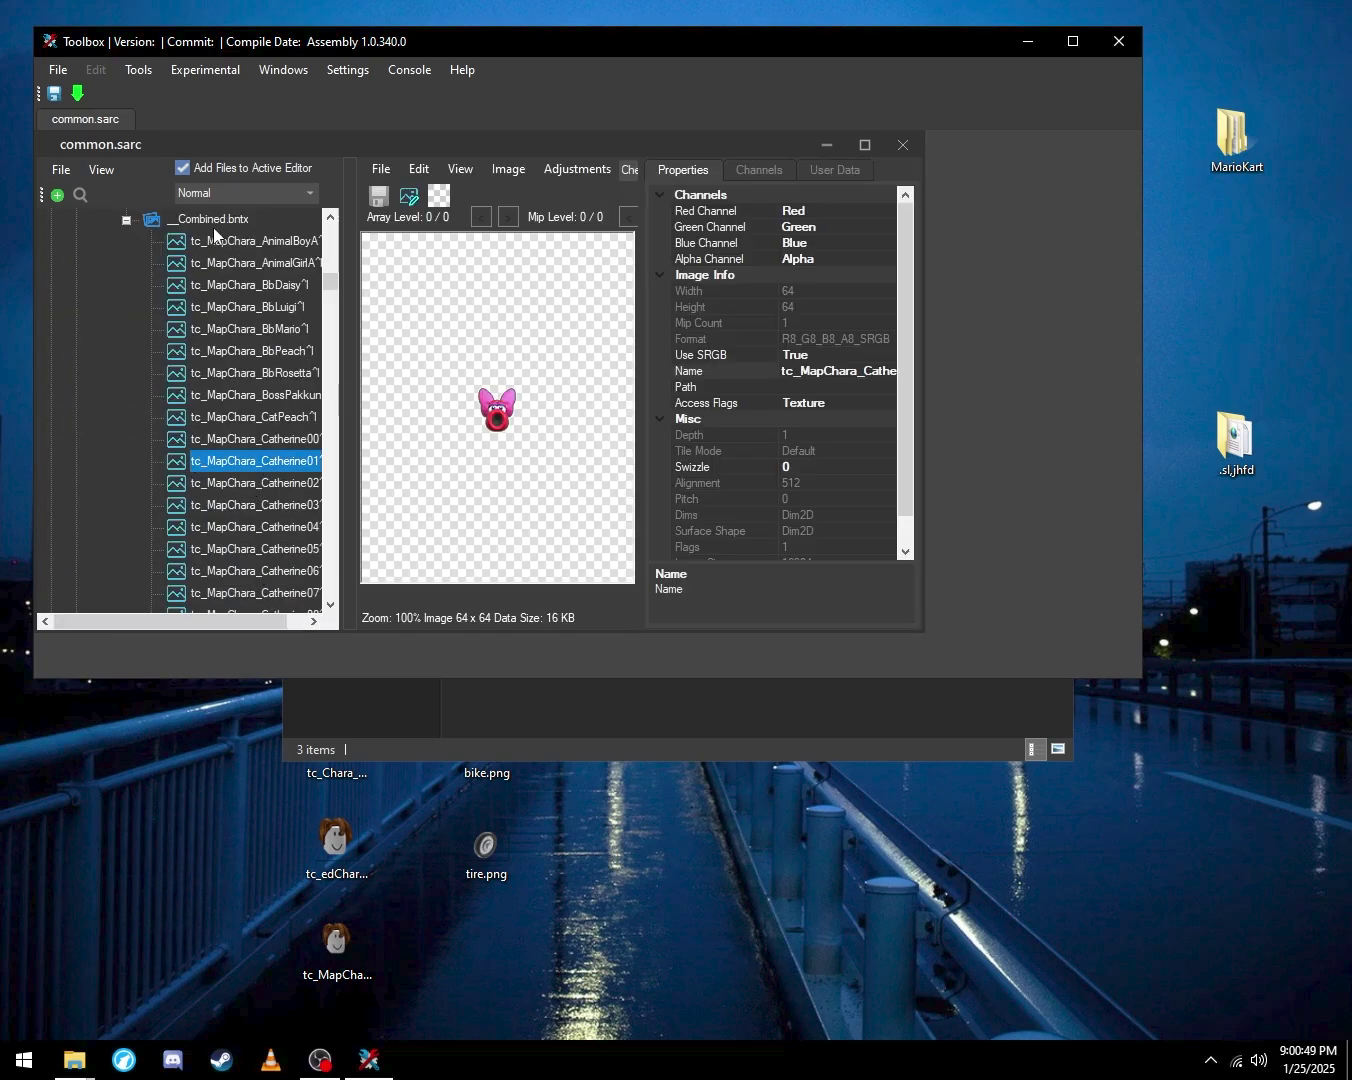
left_click(238, 243)
key("Down")
key("Down")
key("Down")
key("Down")
key("Down")
key("Down")
key("Down")
key("Down")
key("Down")
key("Down")
key("Down")
key("Down")
key("Down")
key("Down")
key("Down")
key("Down")
key("Down")
key("Down")
key("Down")
key("Down")
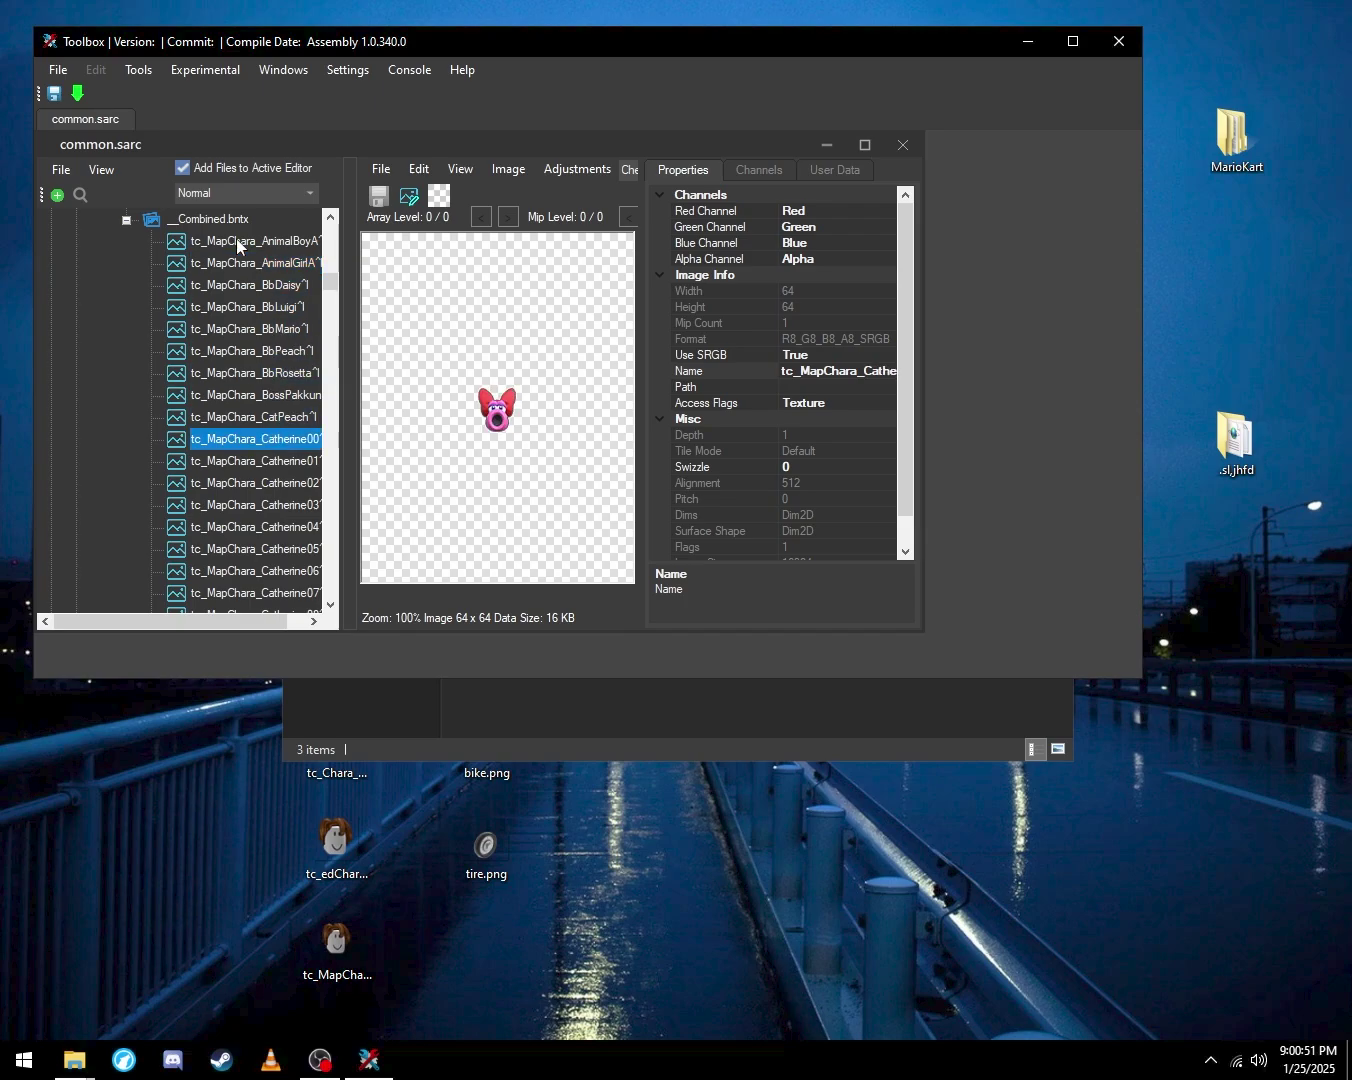
key("Down")
key("Down")
key("Down")
key("Down")
key("Down")
key("Down")
key("Down")
key("Down")
key("Down")
key("Down")
key("Down")
key("Down")
key("Down")
key("Down")
key("Down")
key("Down")
key("Down")
key("Down")
key("Down")
key("Down")
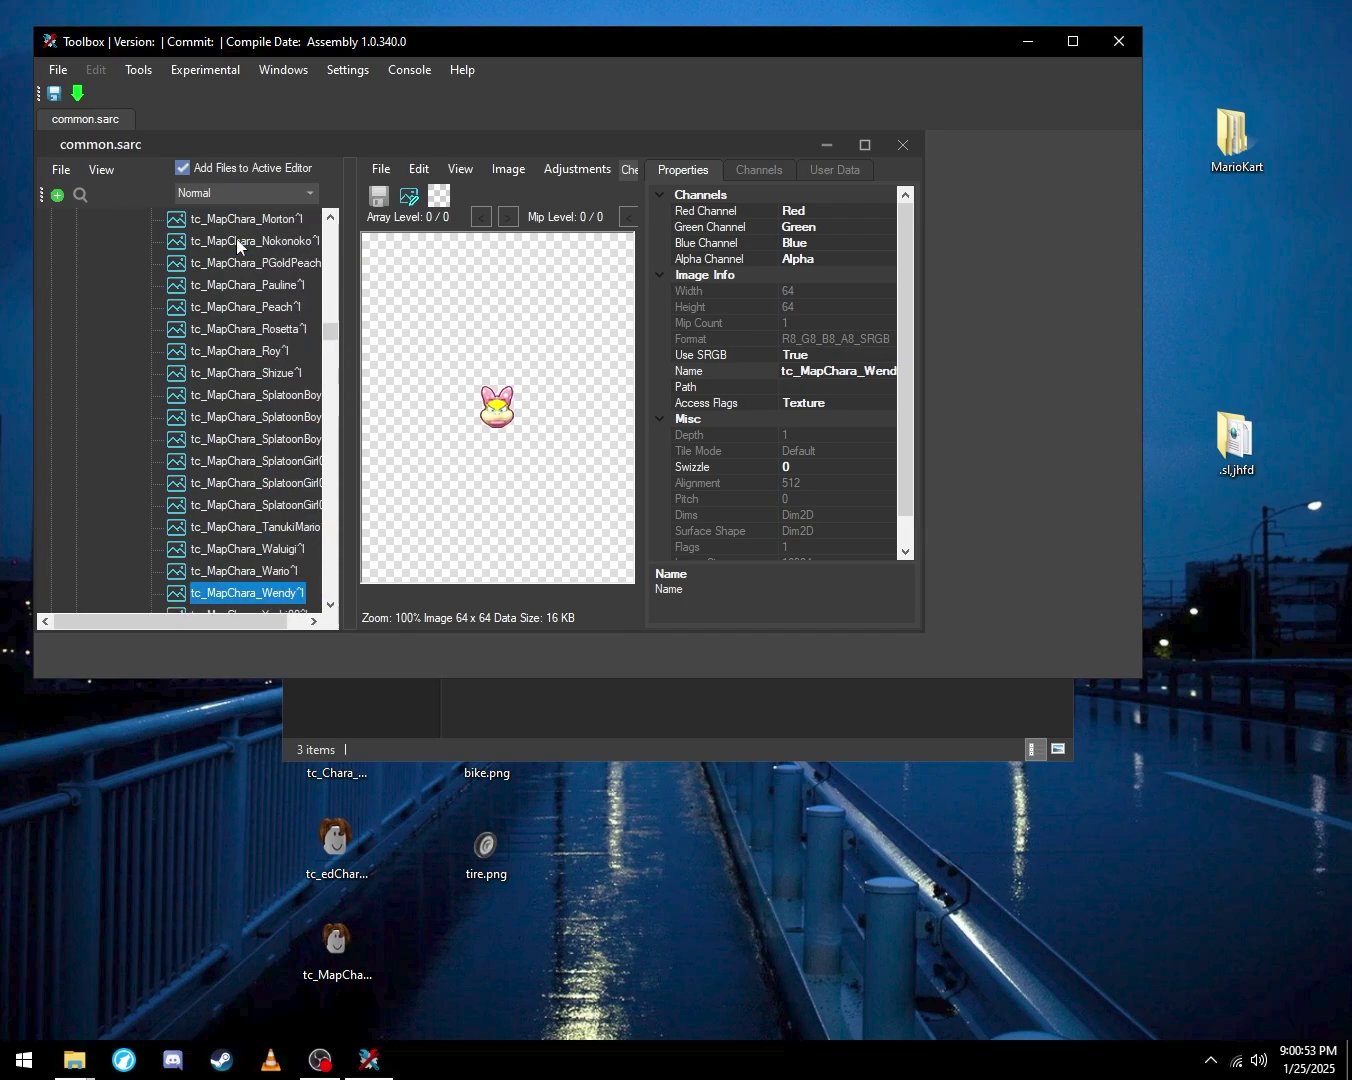
key("Up")
key("Up")
key("Up")
key("Up")
key("Up")
key("Up")
key("Up")
key("Up")
key("Up")
key("Up")
key("Up")
key("Up")
key("Up")
key("Up")
key("Up")
key("Up")
key("Up")
key("Up")
key("Up")
key("Up")
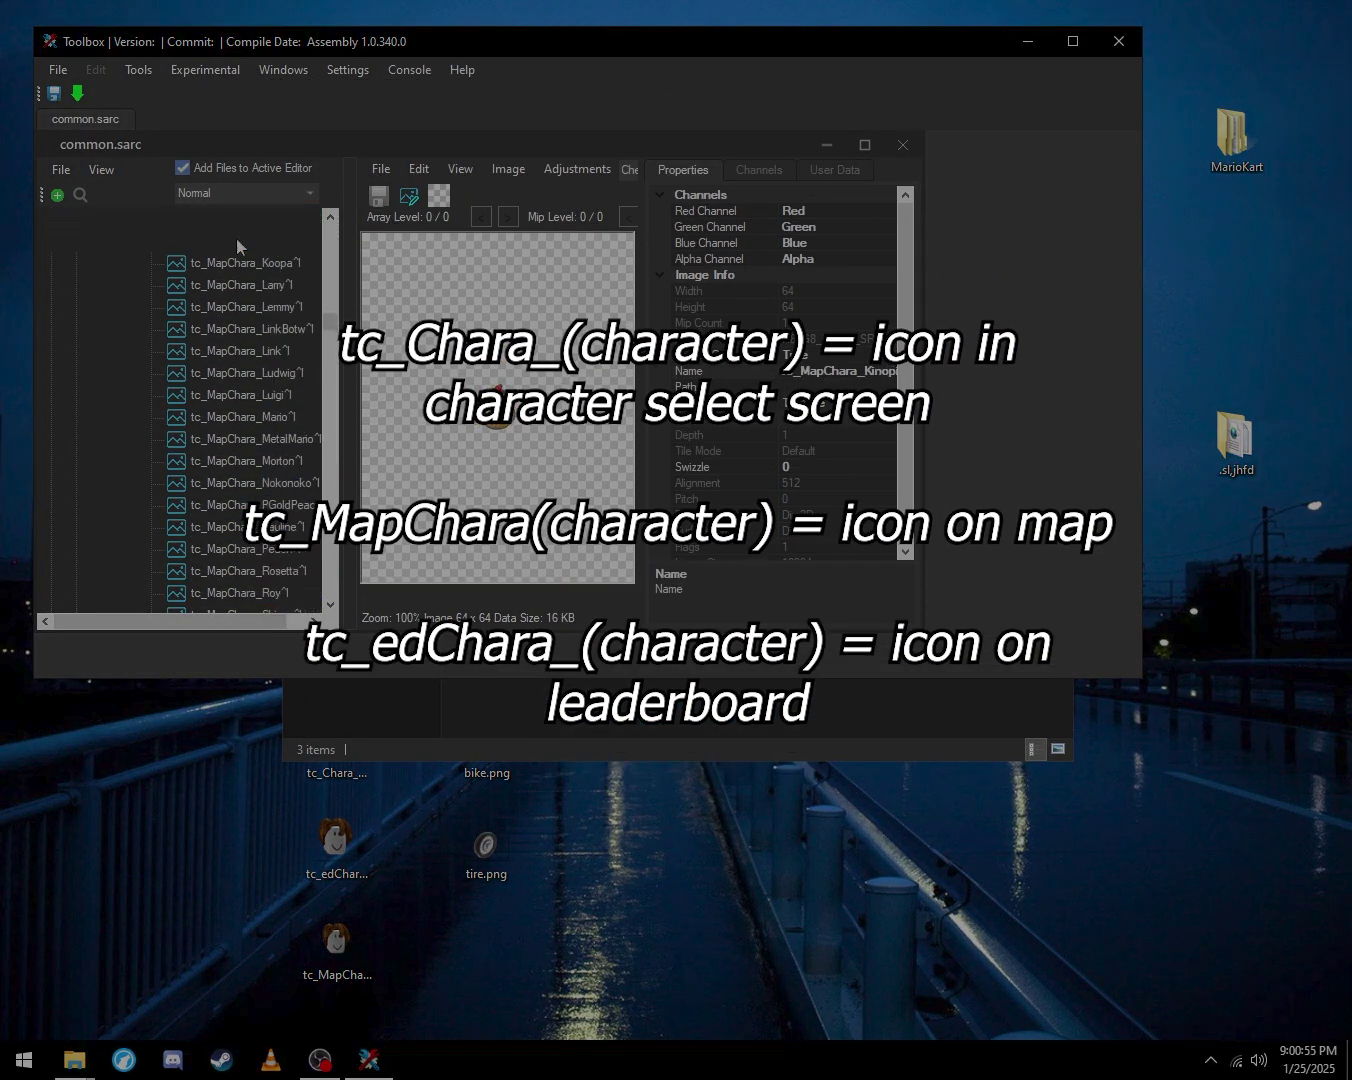
key("Up")
key("Up")
key("Up")
key("Up")
key("Up")
key("Up")
key("Up")
key("Up")
key("Up")
key("Up")
key("Up")
key("Up")
key("Up")
key("Up")
key("Up")
key("Up")
key("Up")
key("Up")
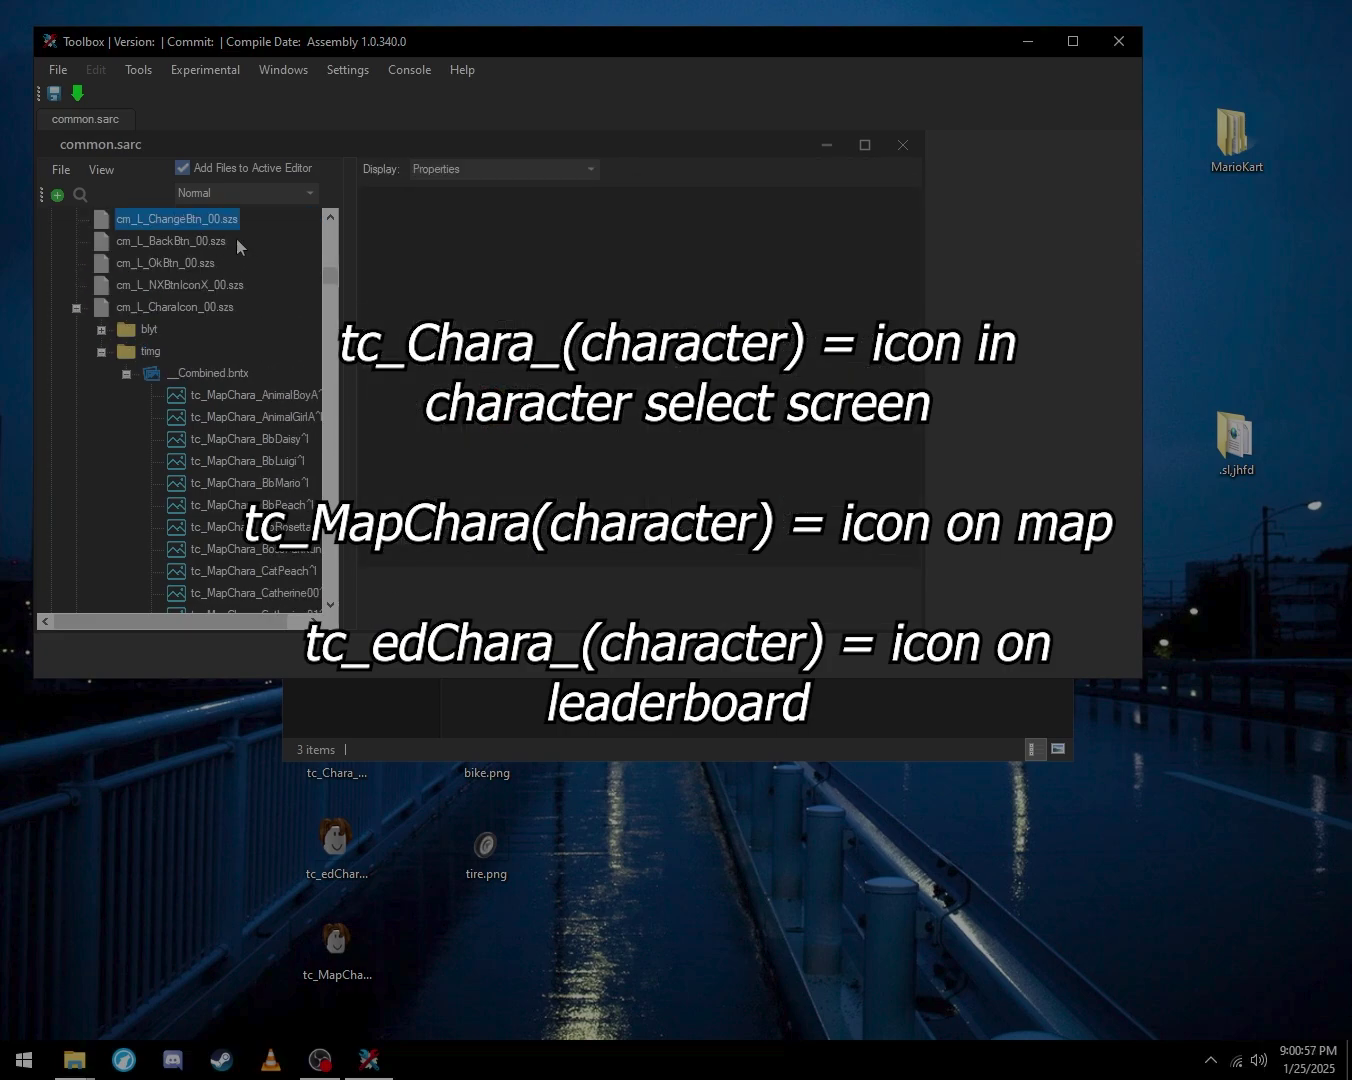
scroll(267, 440, "down", 2)
scroll(267, 445, "down", 3)
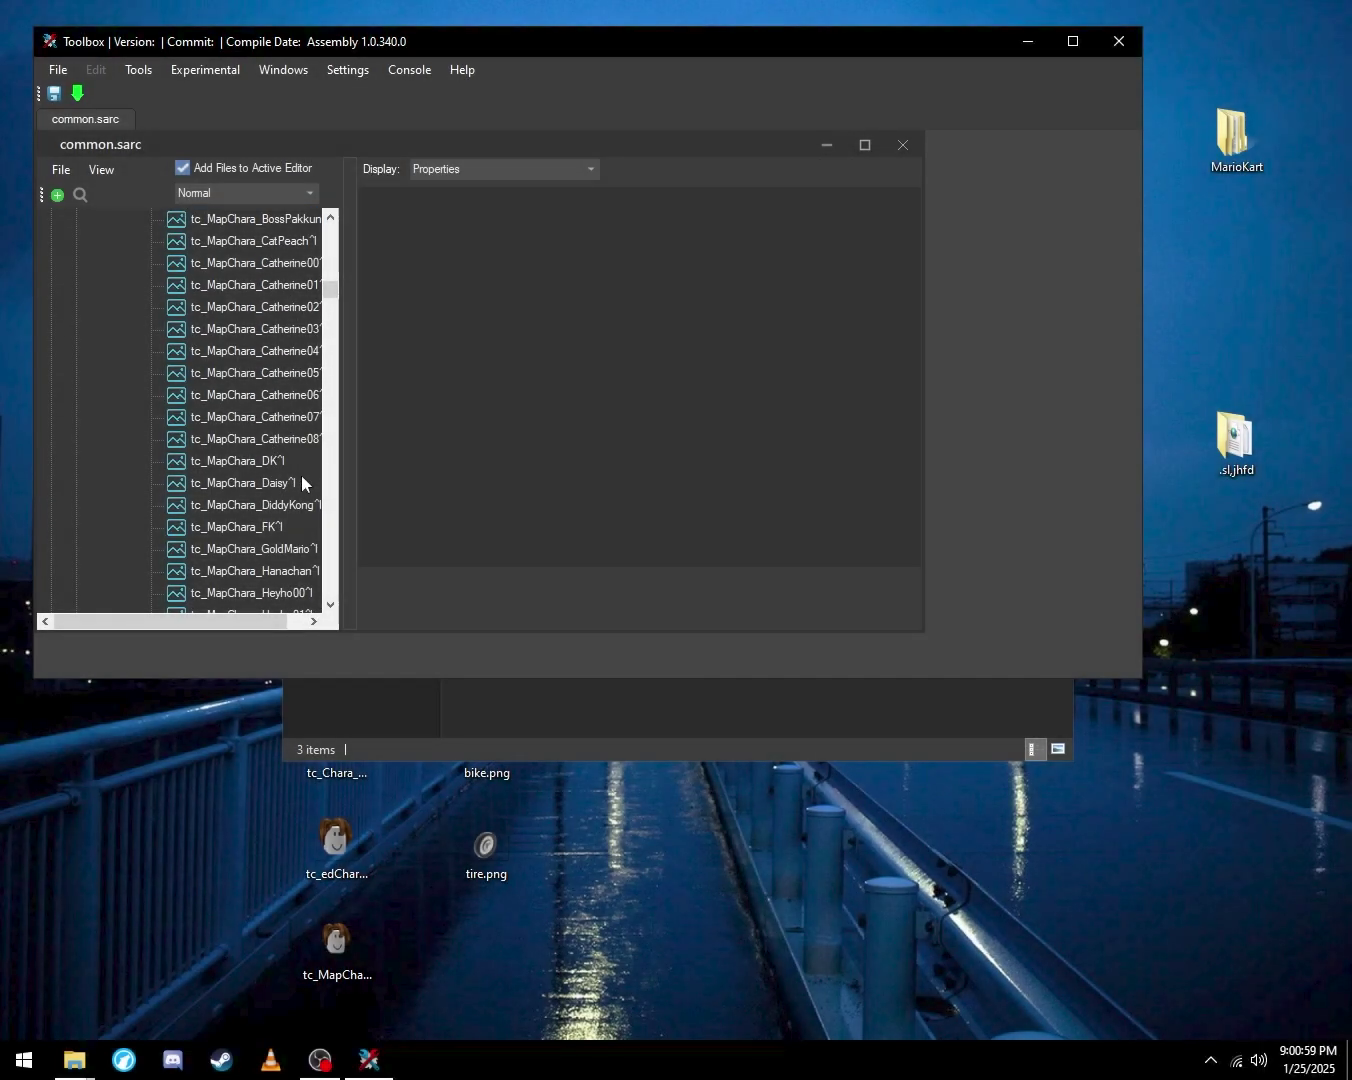
Replace the tc_MapChara_Mario^l texture in common.sarc with tc_MapChara_Mario^l.png from the Desktop, keeping the default import settings
scroll(301, 477, "down", 10)
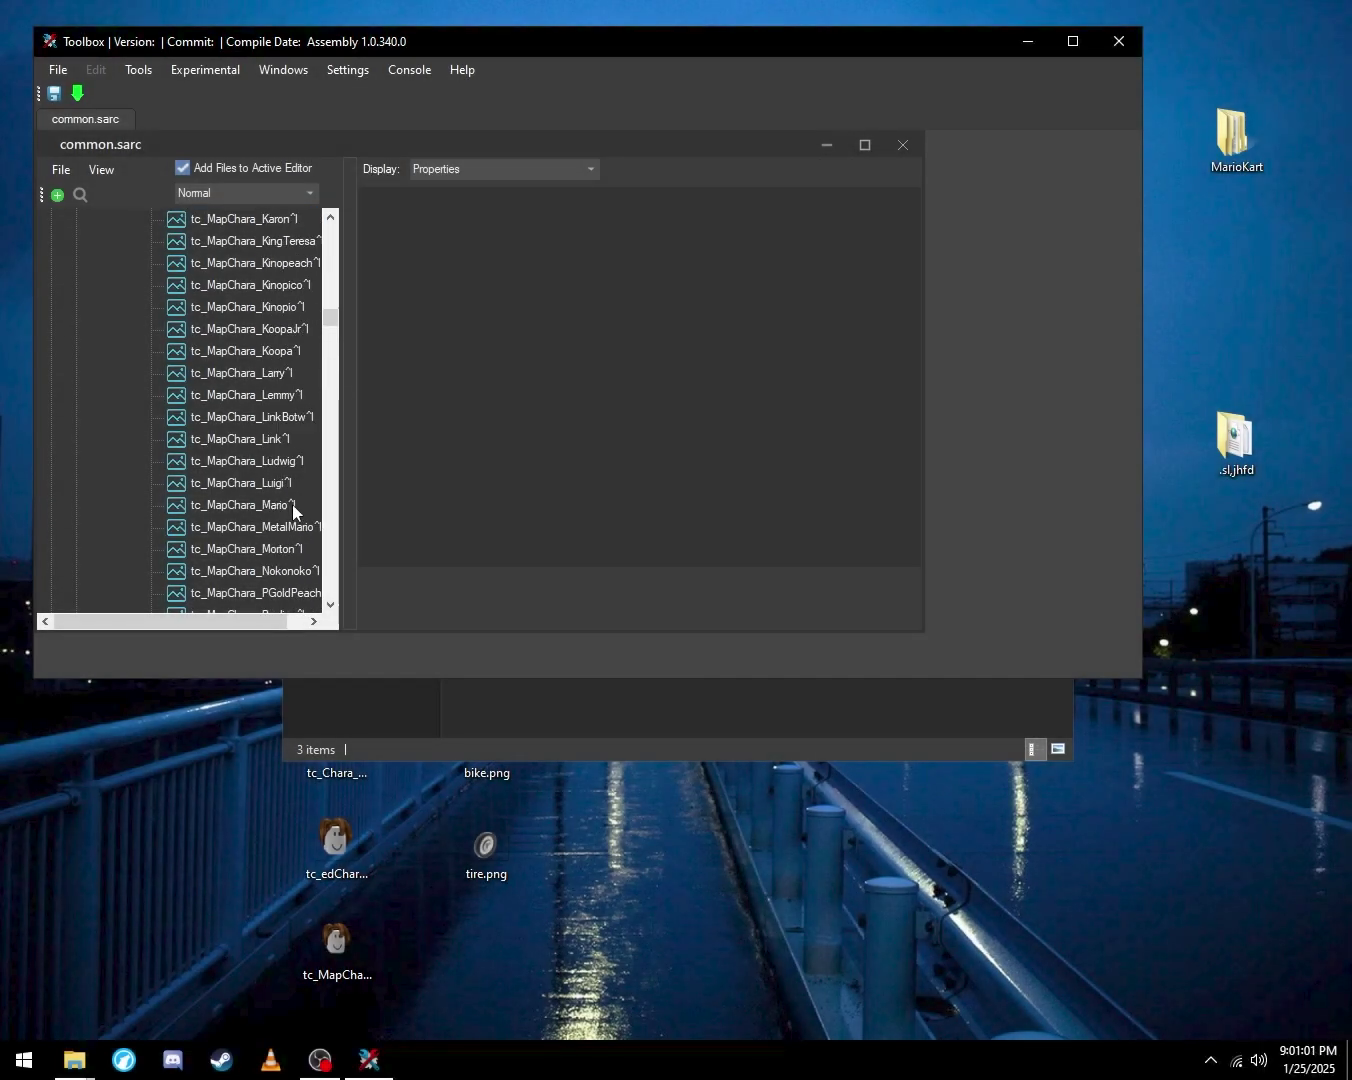
scroll(292, 511, "down", 1)
left_click(280, 439)
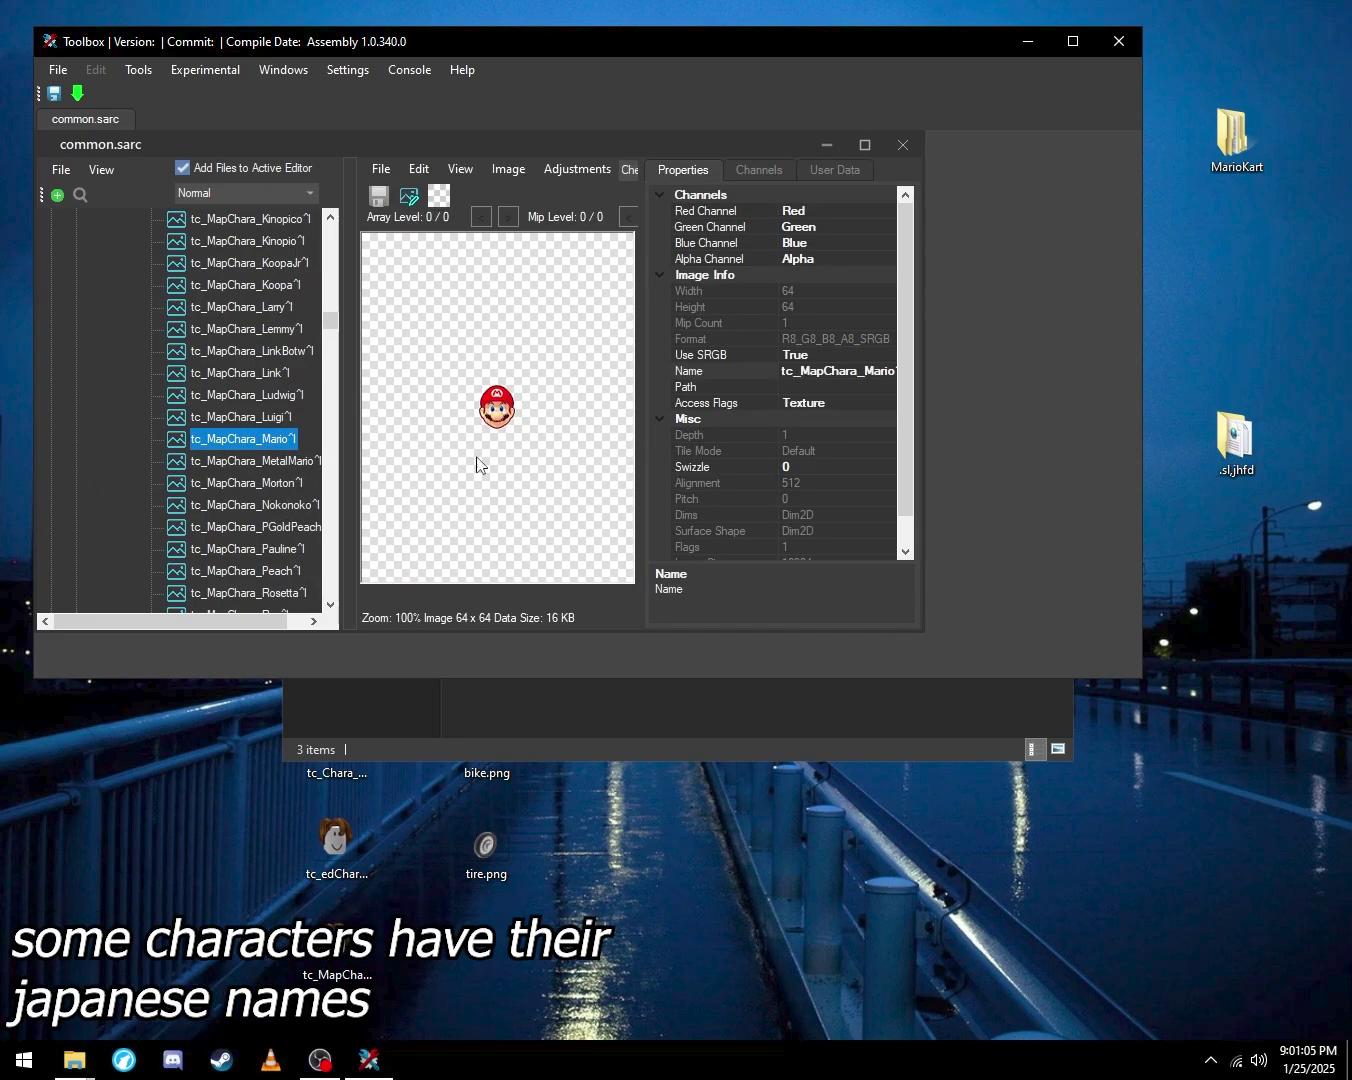
key("ctrl+r")
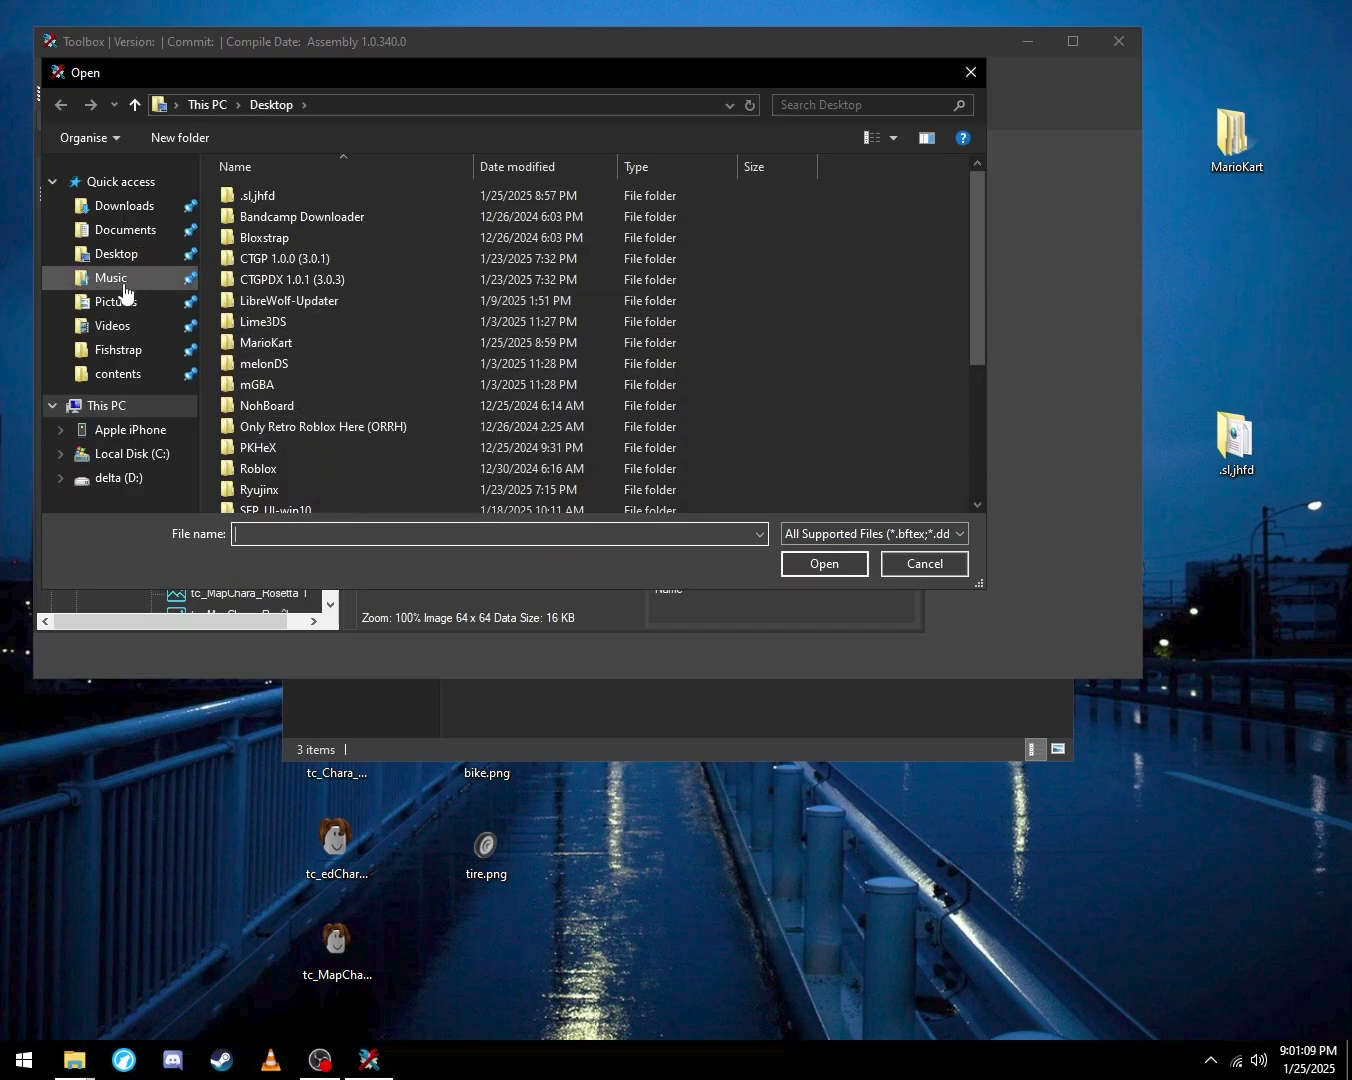
left_click(109, 254)
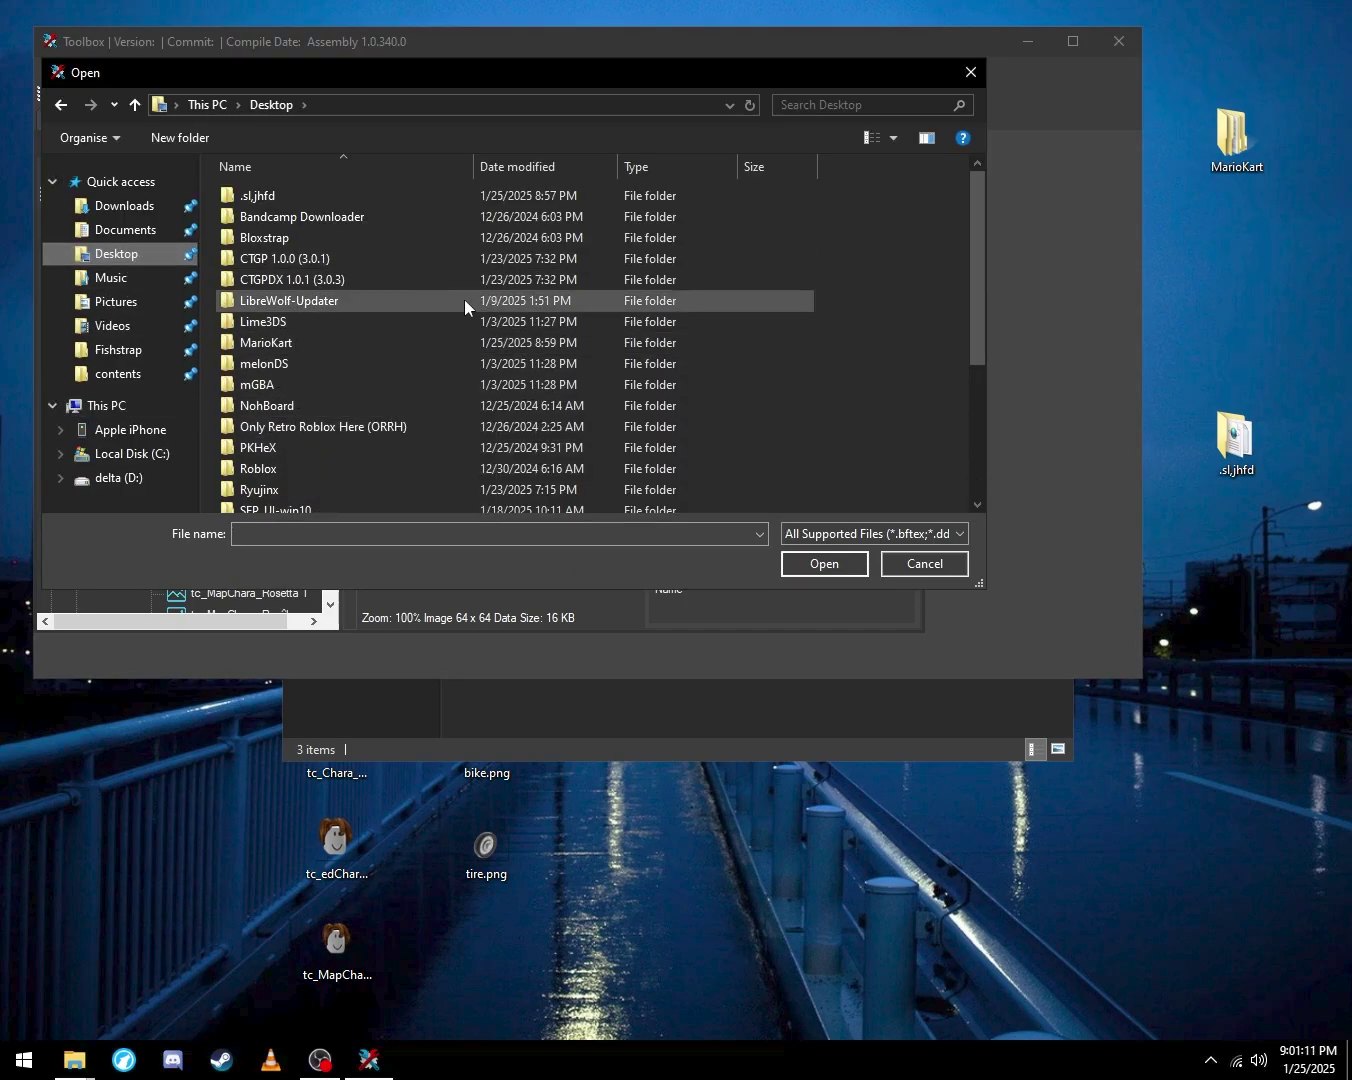
scroll(465, 312, "down", 4)
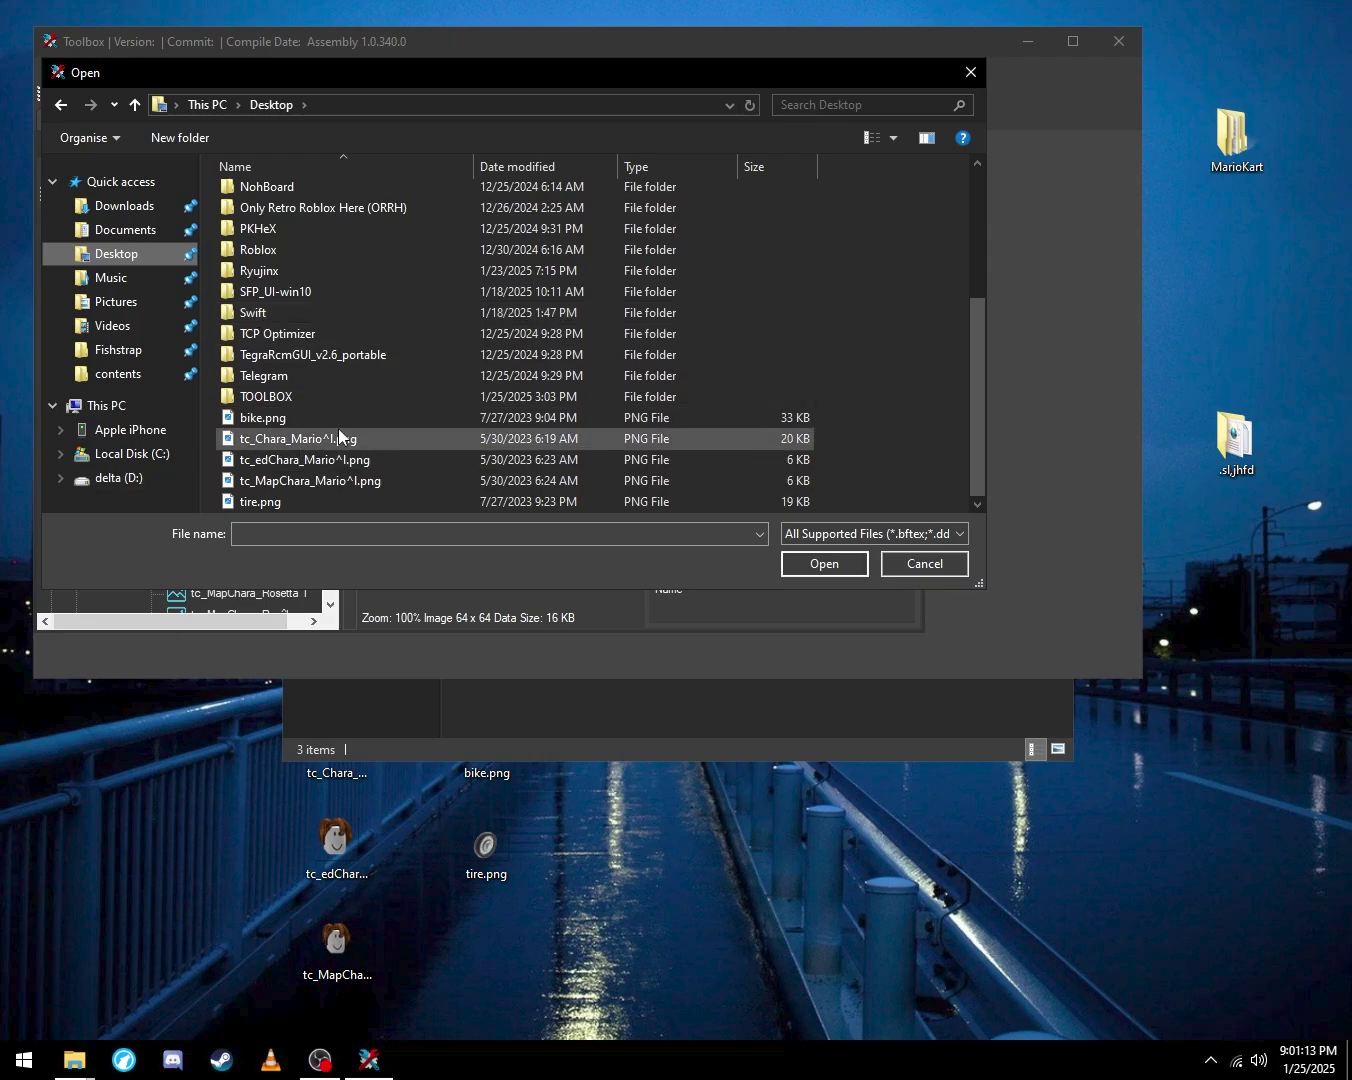
left_click_drag(506, 86, 863, 162)
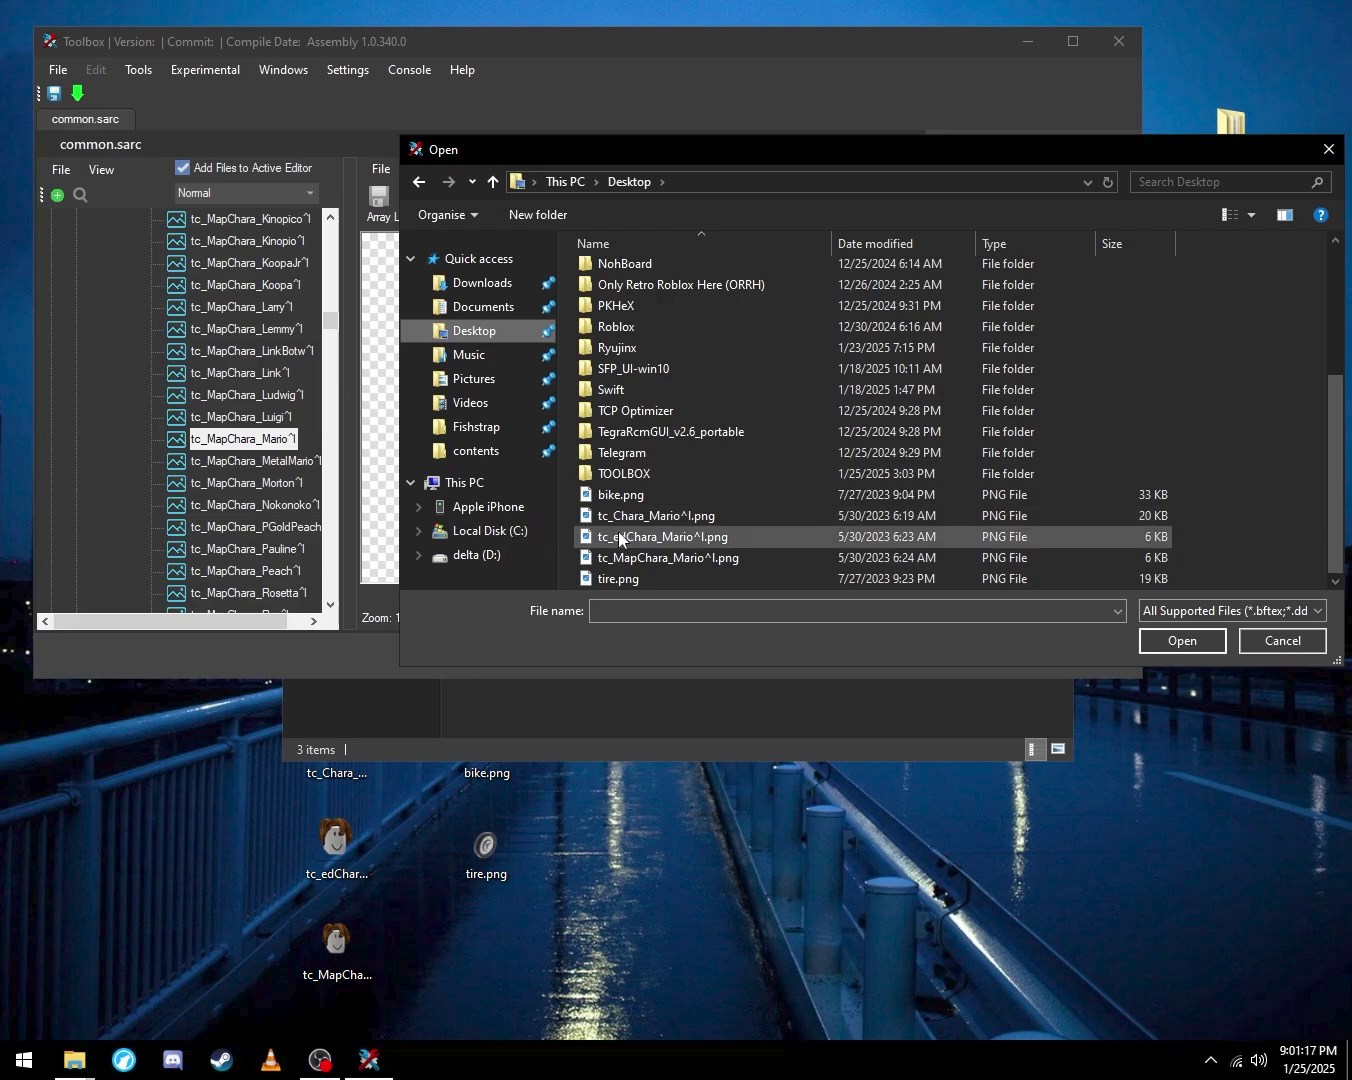
left_click(659, 556)
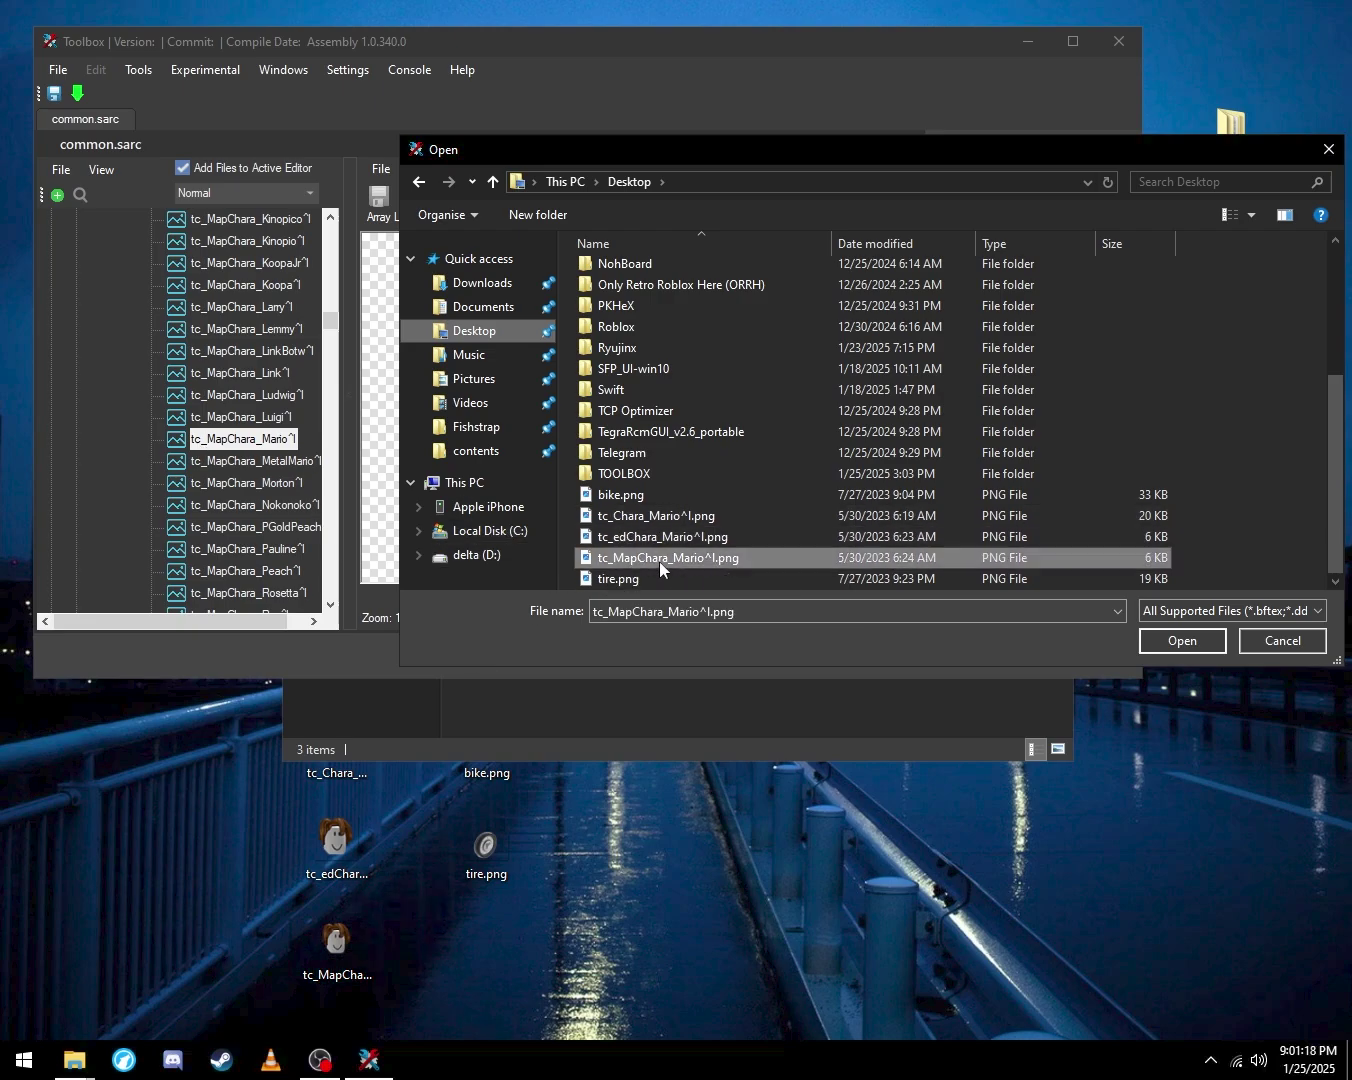
left_click(1189, 640)
left_click(999, 620)
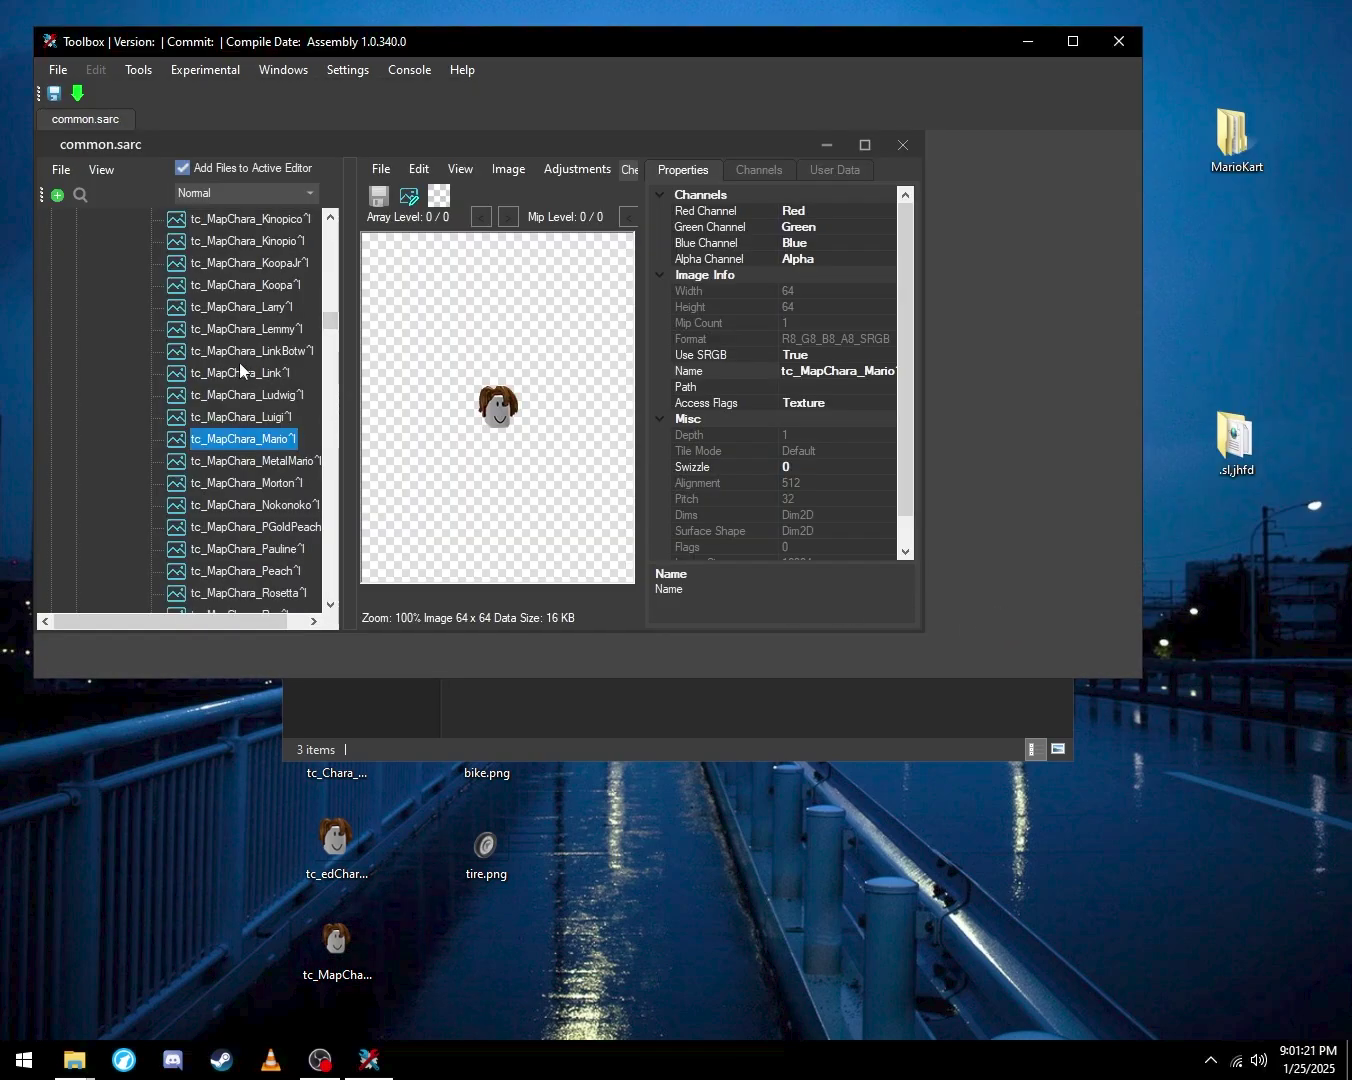
Move the three character icon images, bike.png and tire.png to the far left edge of the desktop
scroll(244, 426, "up", 5)
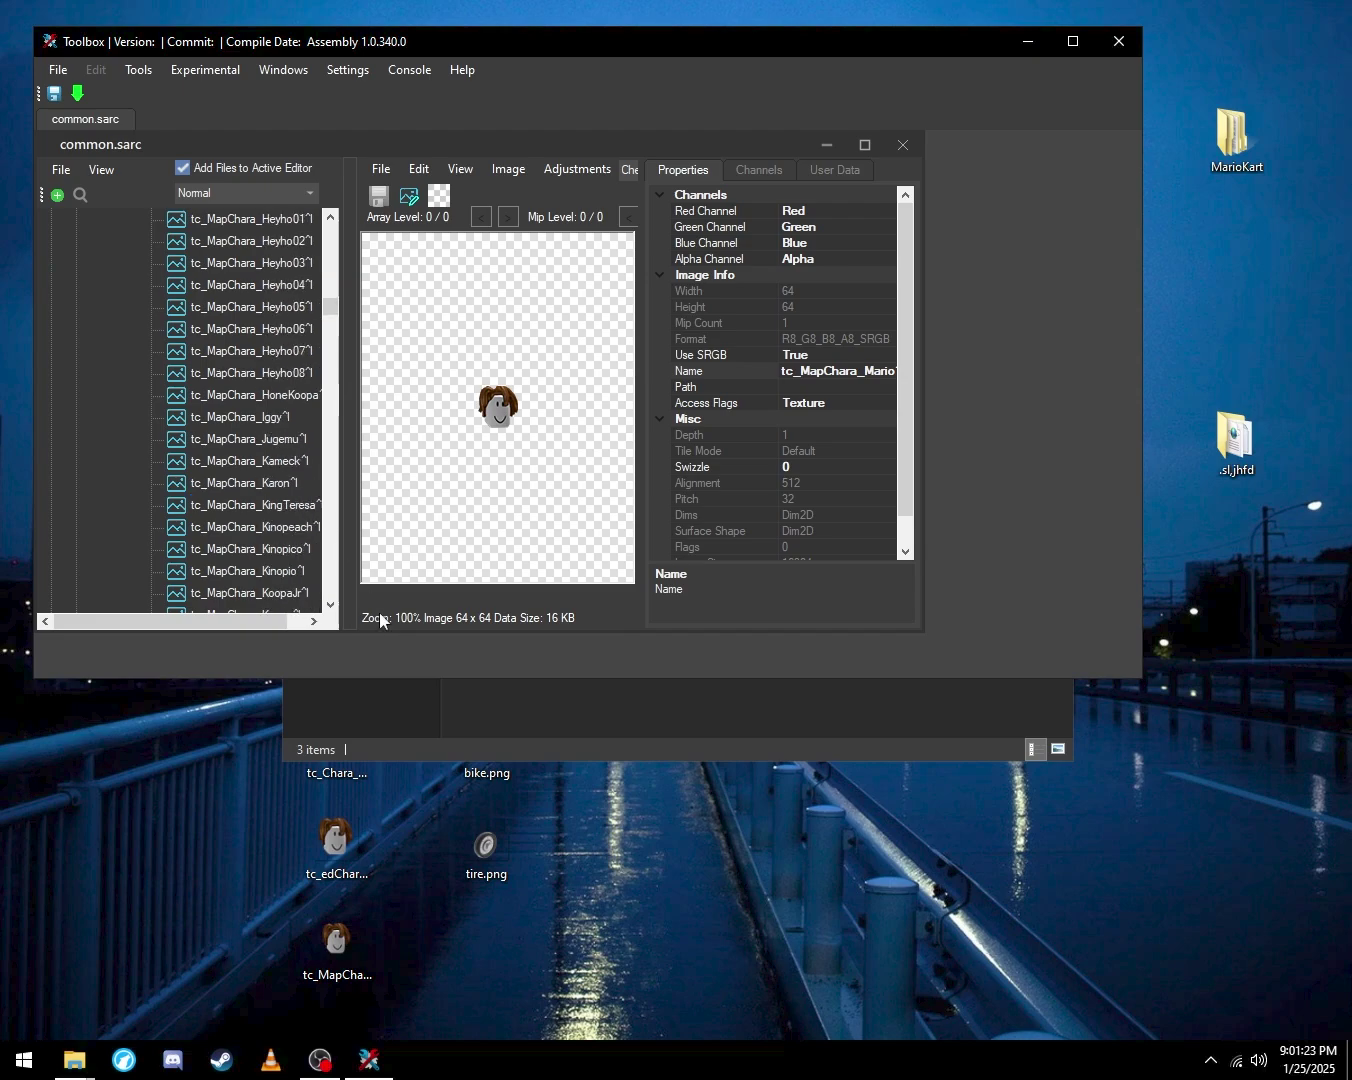
scroll(290, 530, "up", 4)
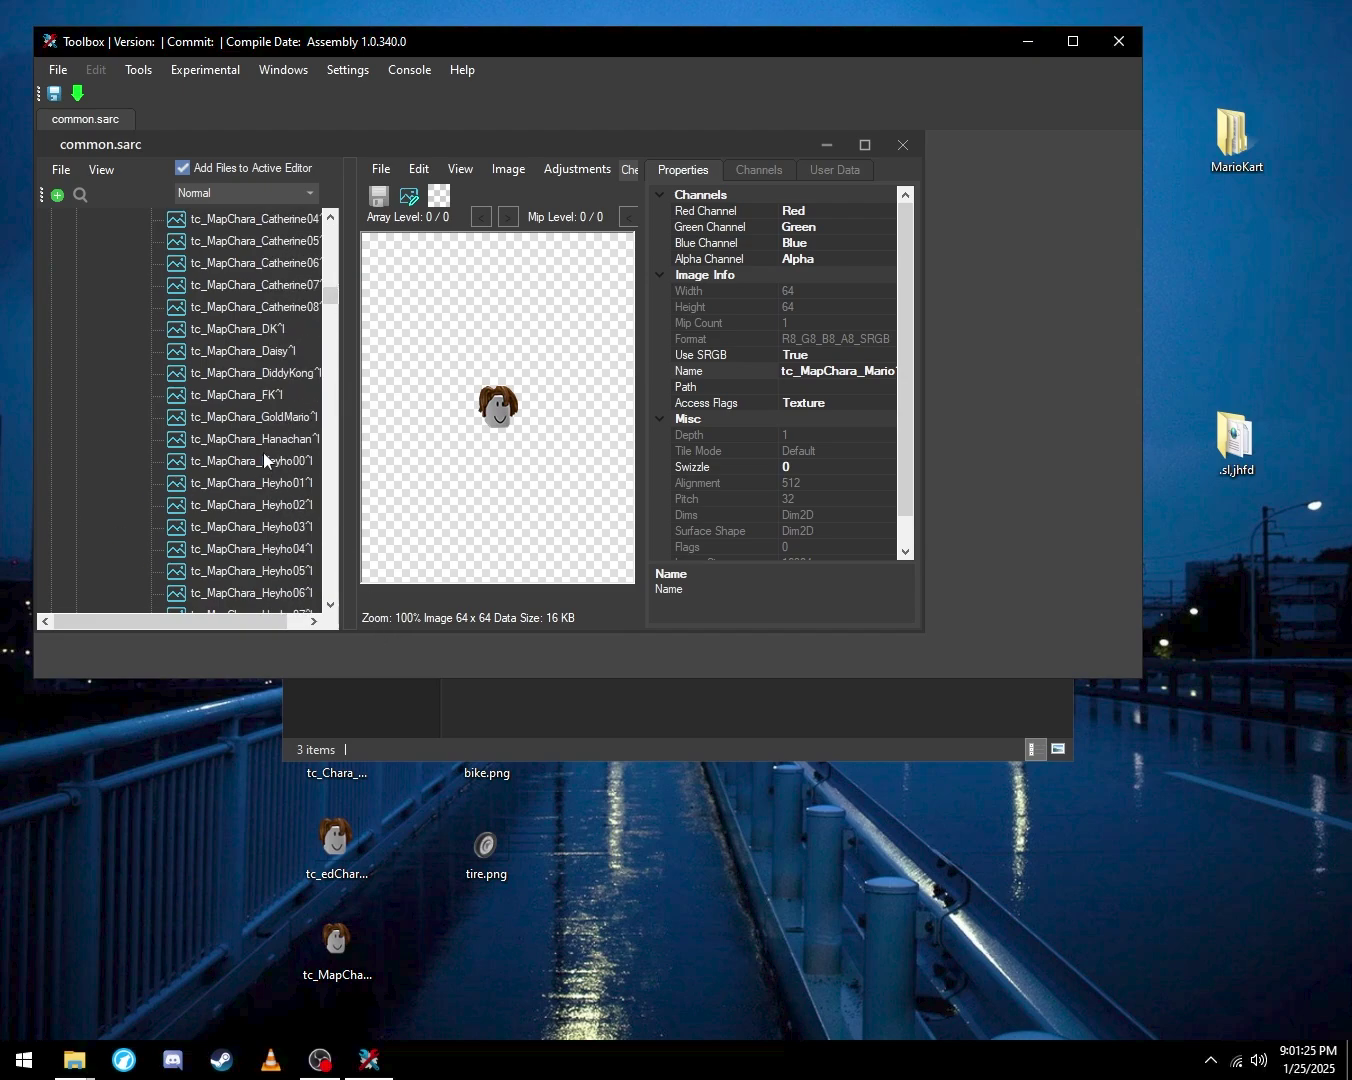
left_click_drag(414, 988, 322, 762)
left_click_drag(321, 776, 48, 770)
left_click(562, 884)
left_click_drag(631, 886, 105, 744)
left_click(260, 837)
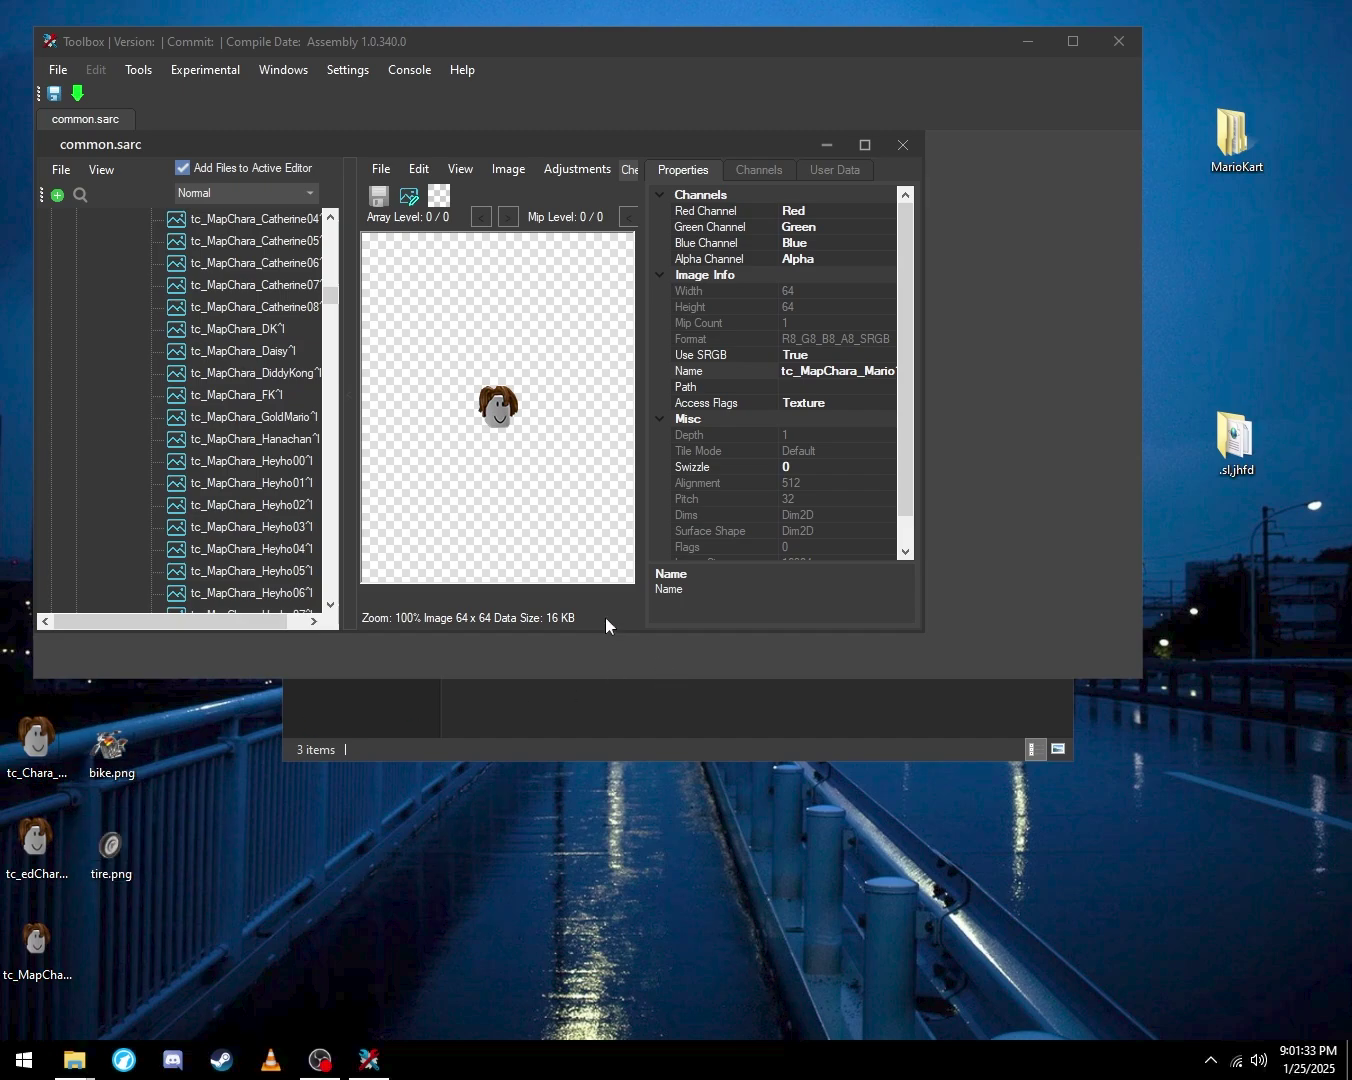
Replace the tc_edChara_Mario^l texture in common.sarc with tc_edChara_Mario^l.png from the Desktop, keeping the default import settings
scroll(261, 462, "up", 5)
scroll(275, 471, "down", 20)
scroll(257, 488, "down", 5)
scroll(246, 518, "down", 2)
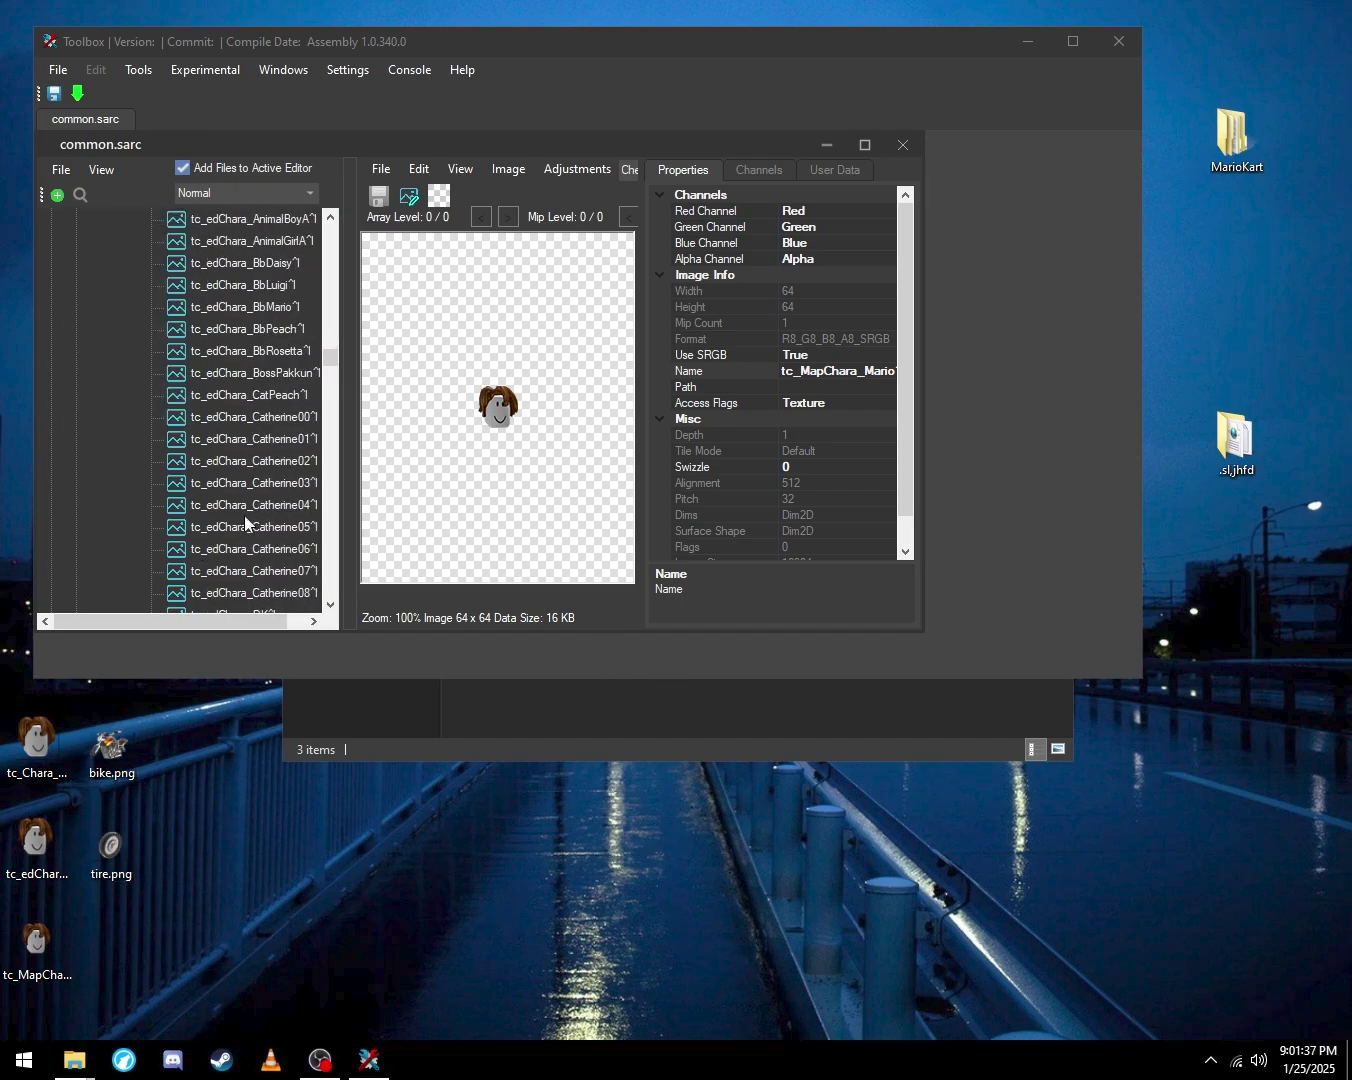
scroll(271, 458, "down", 1)
scroll(272, 459, "down", 2)
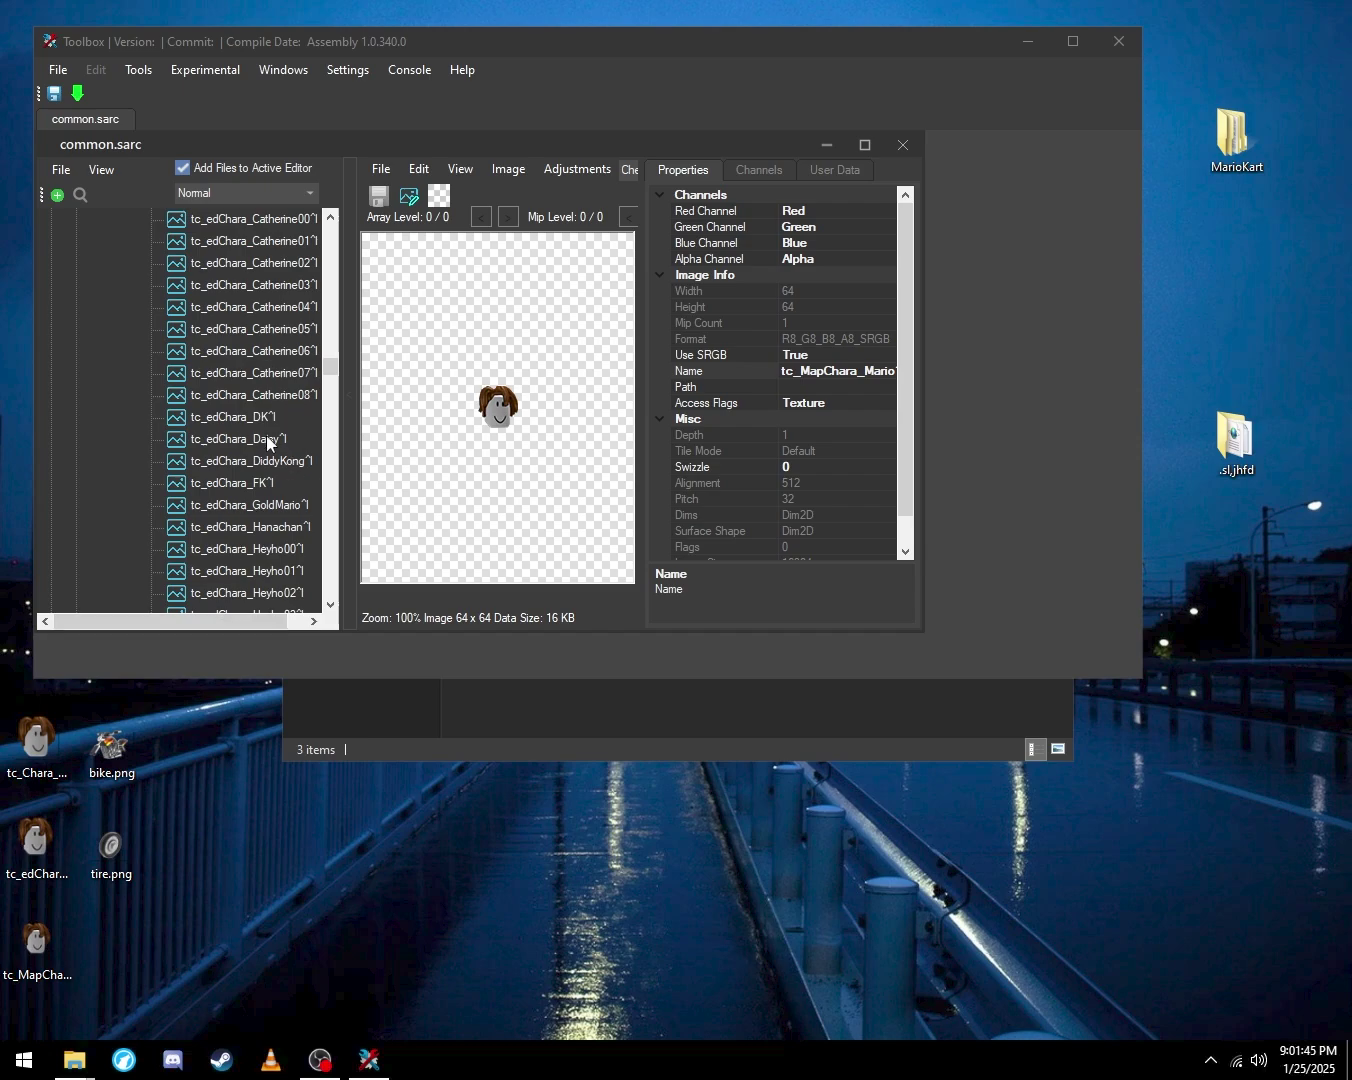
scroll(282, 510, "down", 9)
scroll(283, 441, "down", 3)
scroll(272, 437, "up", 1)
left_click(298, 400)
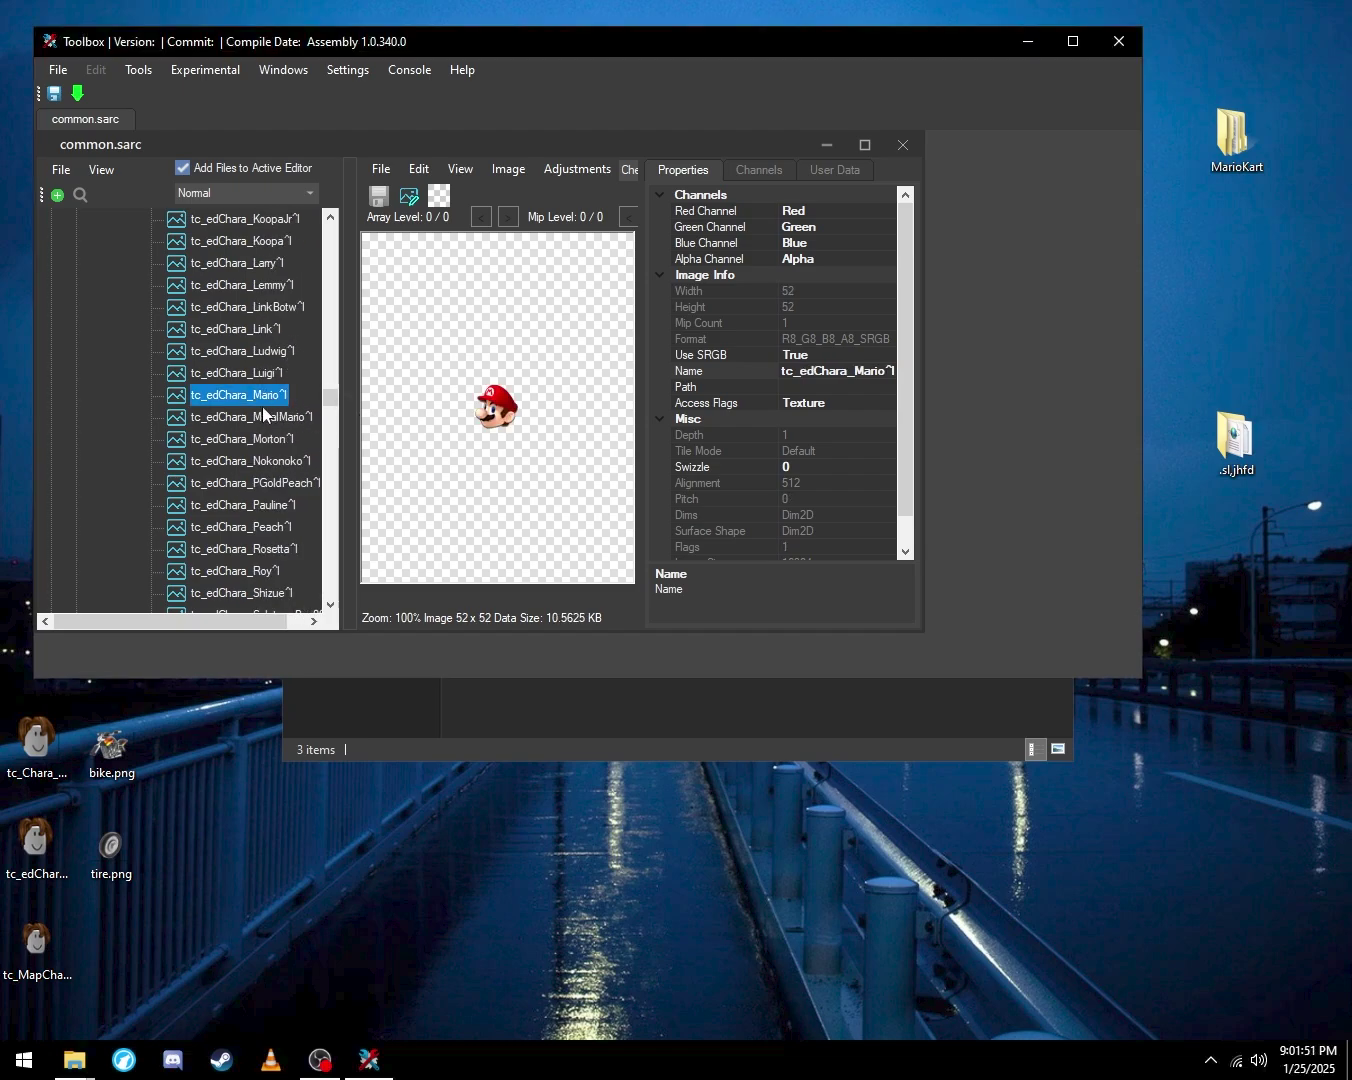
right_click(265, 410)
left_click(372, 430)
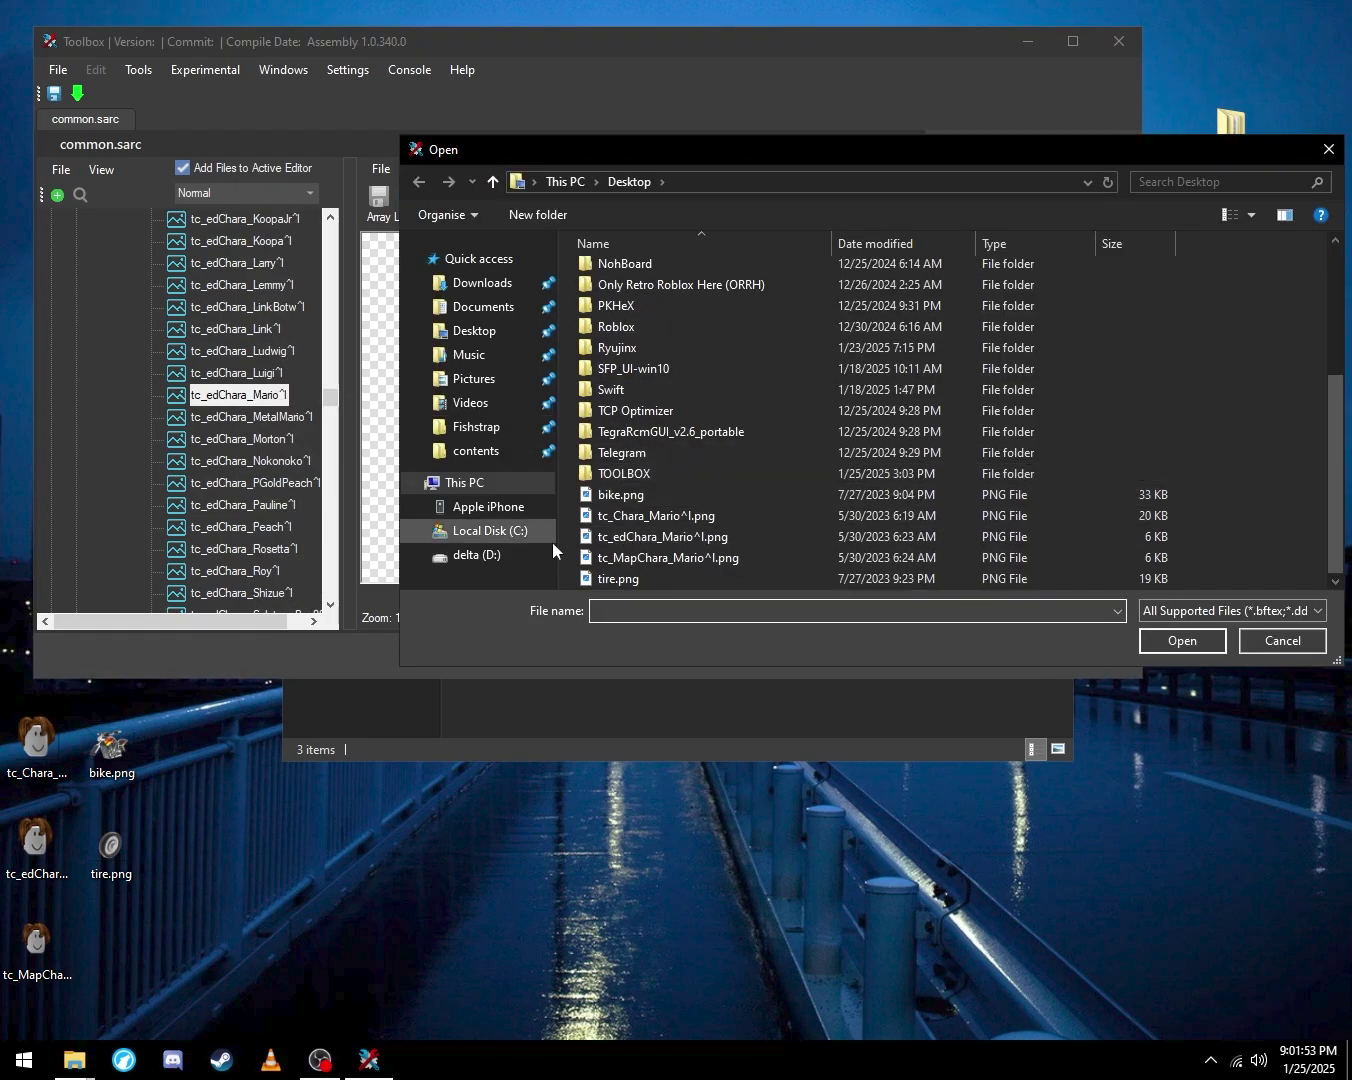
left_click(645, 543)
left_click(1182, 640)
left_click(1010, 611)
Load and expand __Combined.bntx in the timg folder of mn_L_CharaIcon_00.szs under menu.sarc
scroll(268, 440, "down", 10)
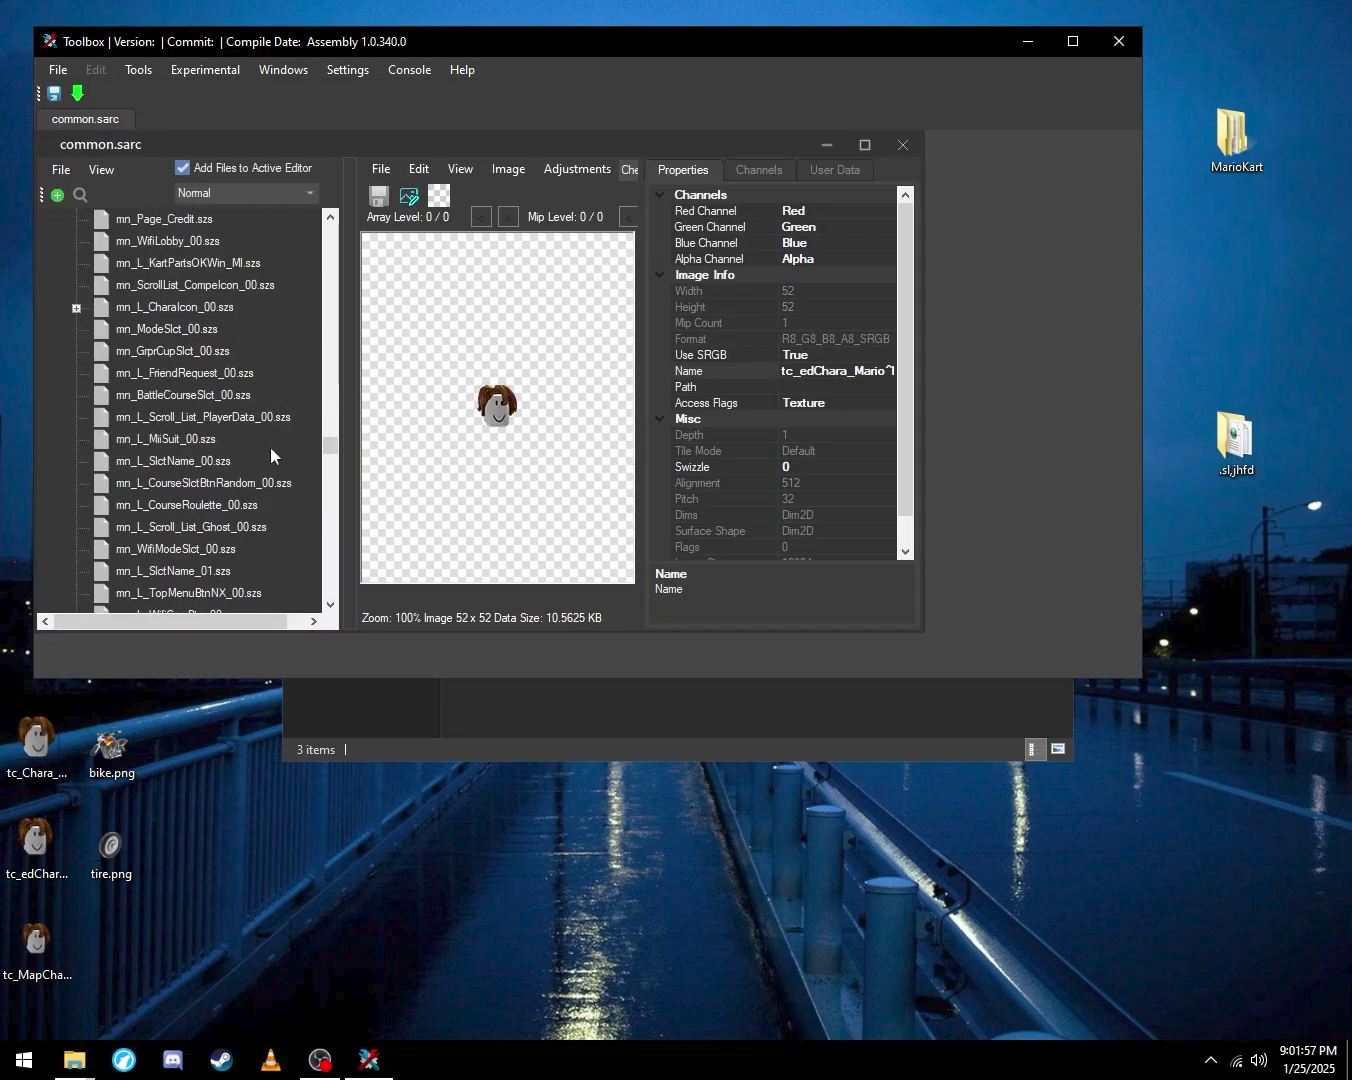
scroll(265, 445, "down", 3)
scroll(245, 437, "up", 4)
left_click(76, 307)
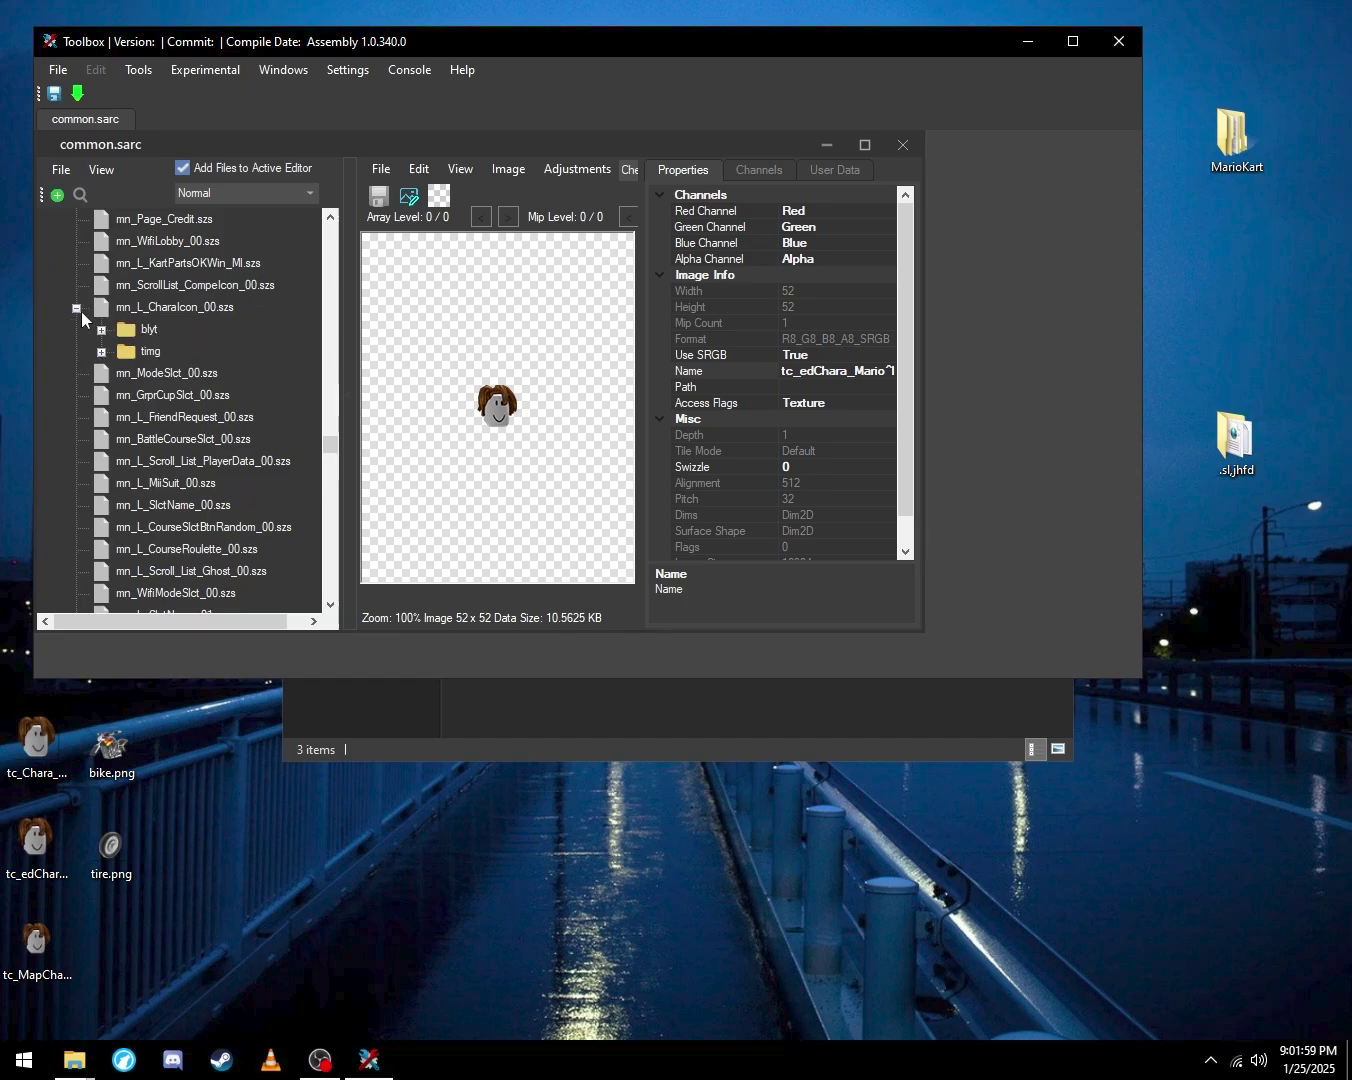
left_click(102, 351)
double_click(191, 371)
left_click(127, 373)
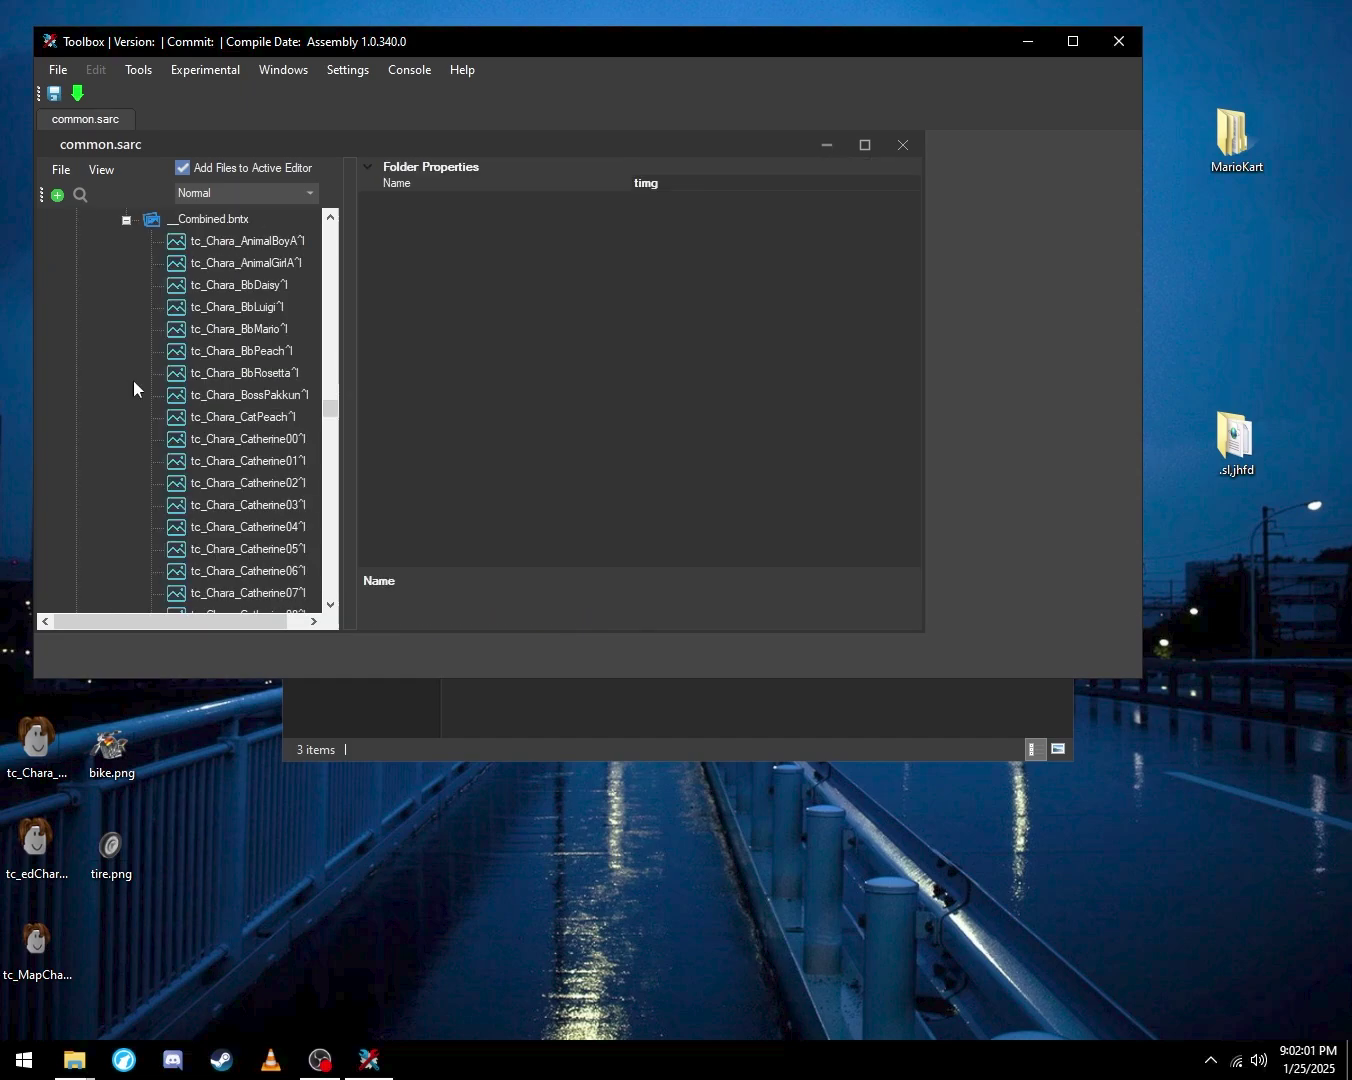
Preview a few tc_Chara textures, including the Catherine variants, to examine the menu character icons
scroll(280, 414, "down", 4)
scroll(280, 414, "up", 4)
left_click(254, 399)
left_click(243, 440)
left_click(243, 478)
Replace the tc_Chara_Mario^l texture in mn_L_CharaIcon_00.szs with tc_Chara_Mario^l.png from the Desktop, keeping the default import settings
scroll(263, 454, "down", 9)
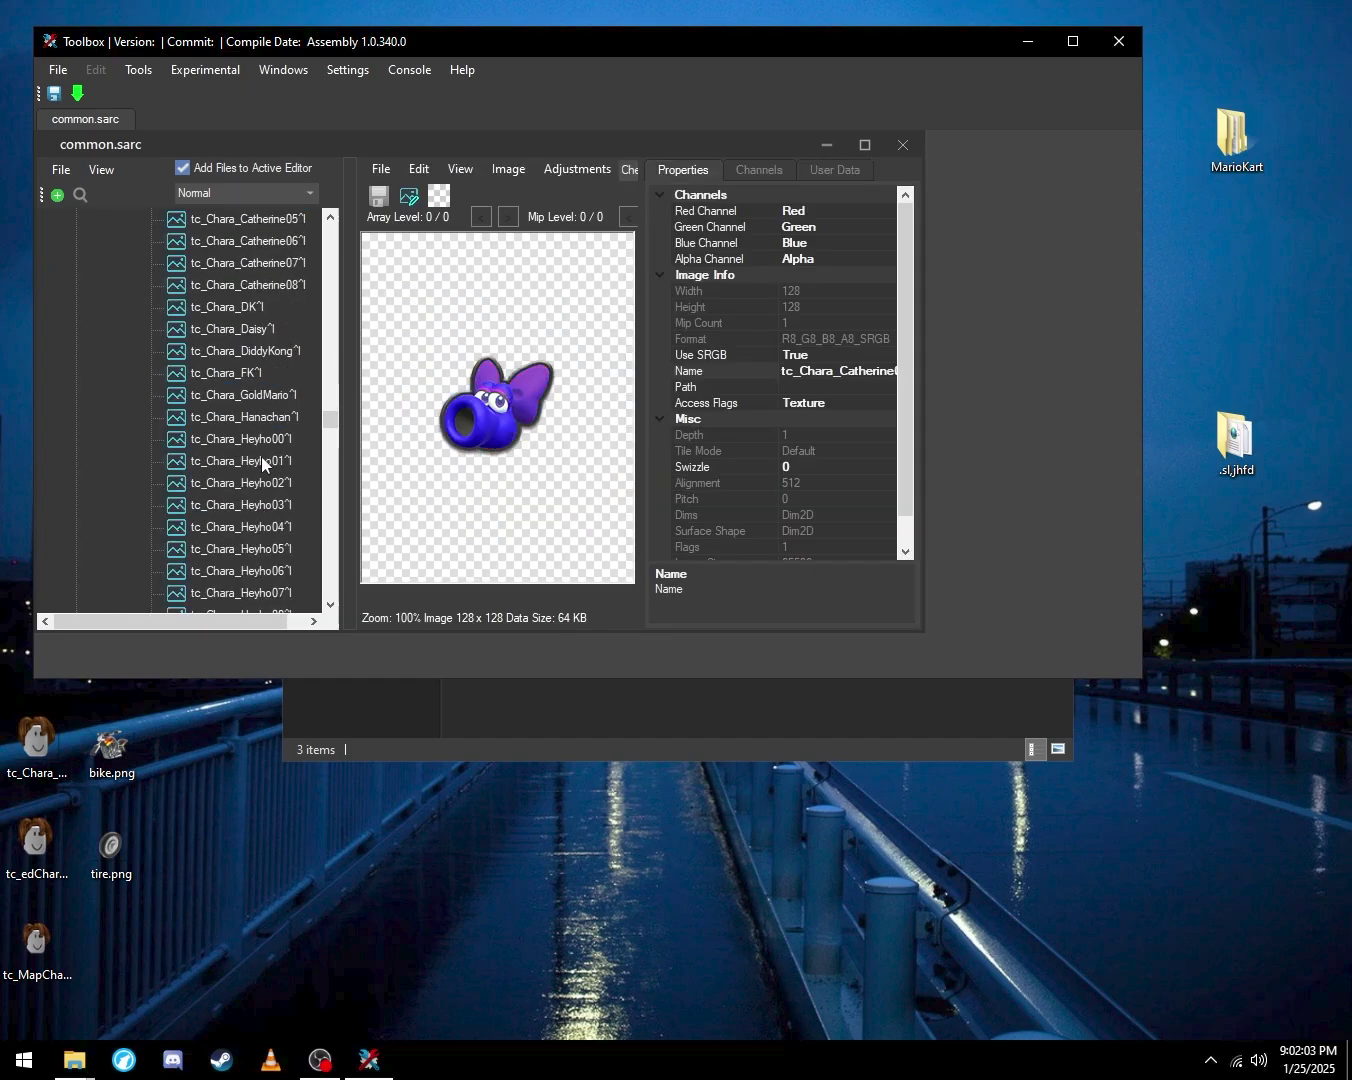
scroll(265, 447, "down", 20)
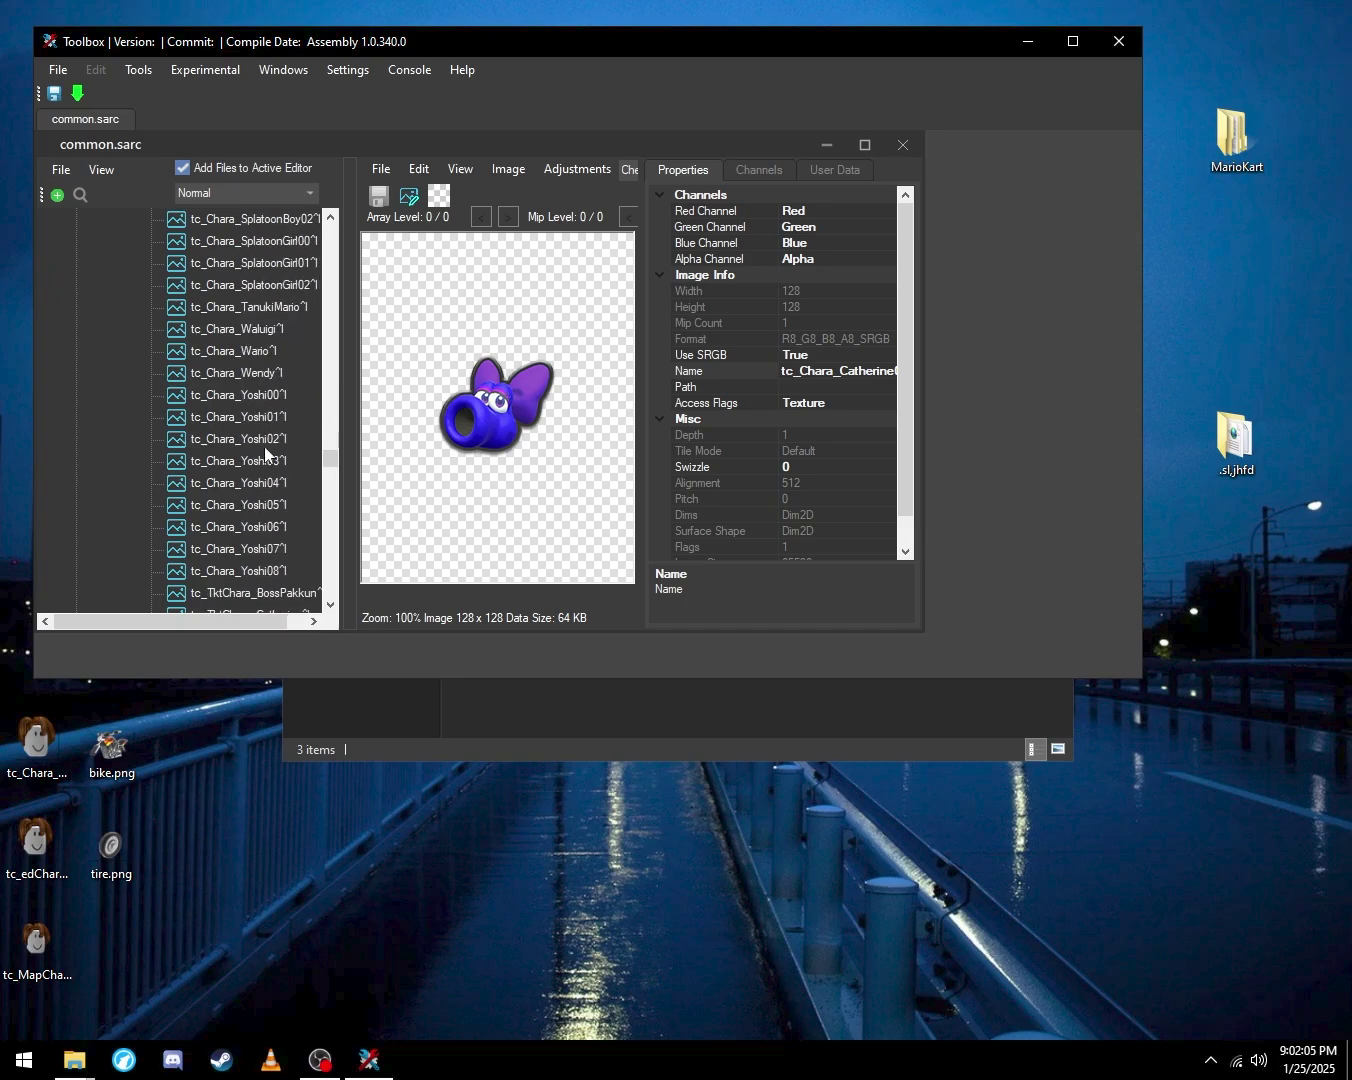
scroll(269, 452, "up", 10)
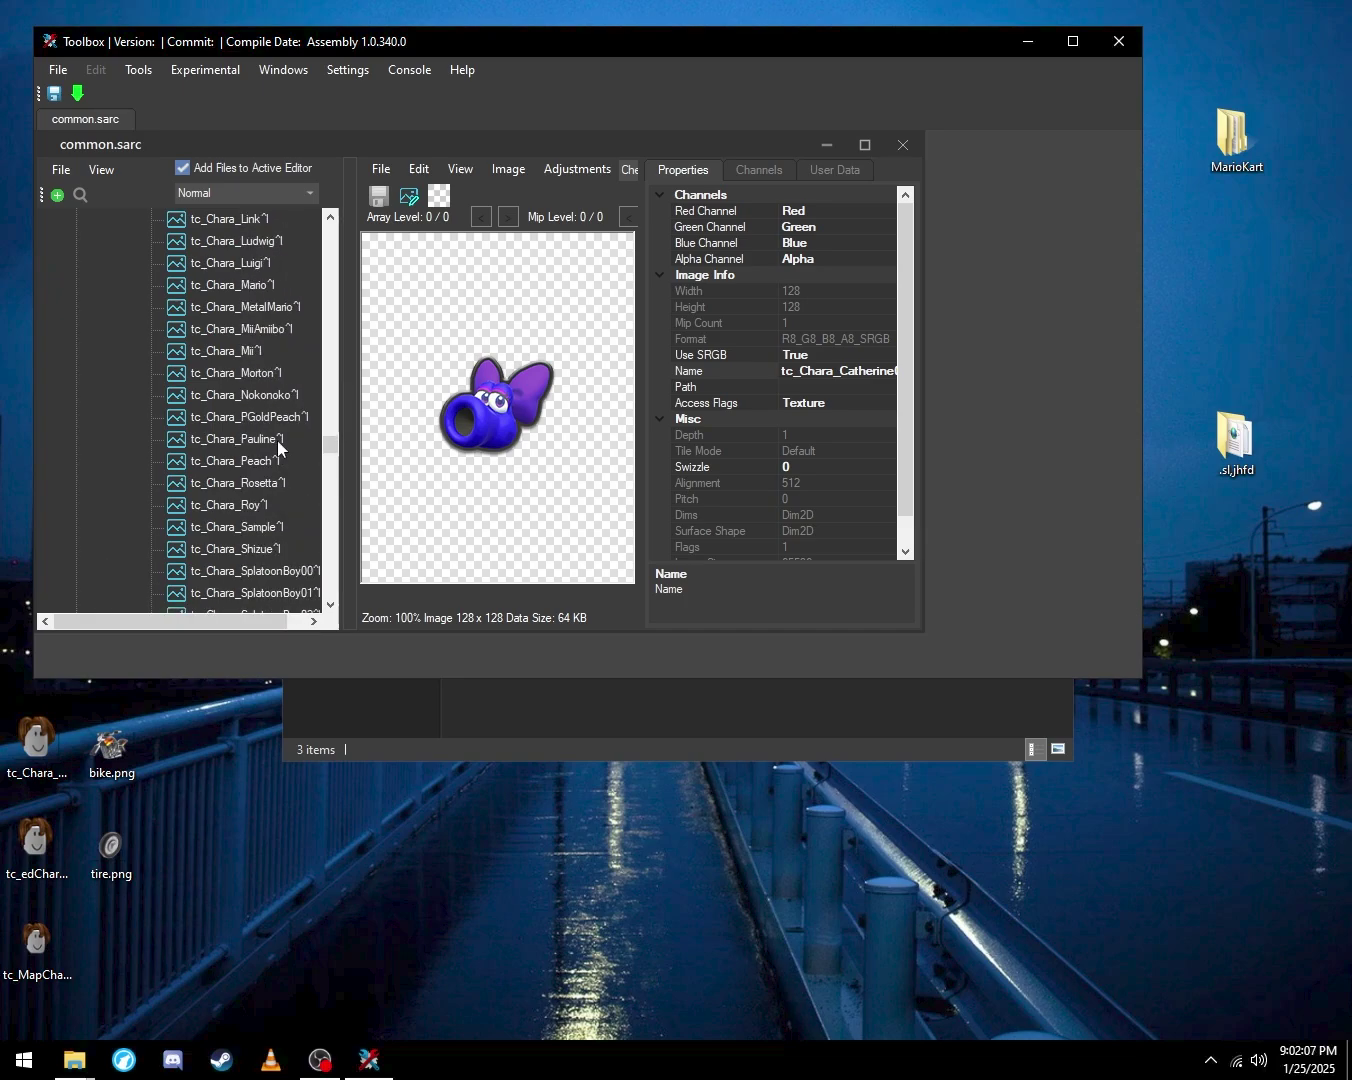
scroll(280, 439, "up", 1)
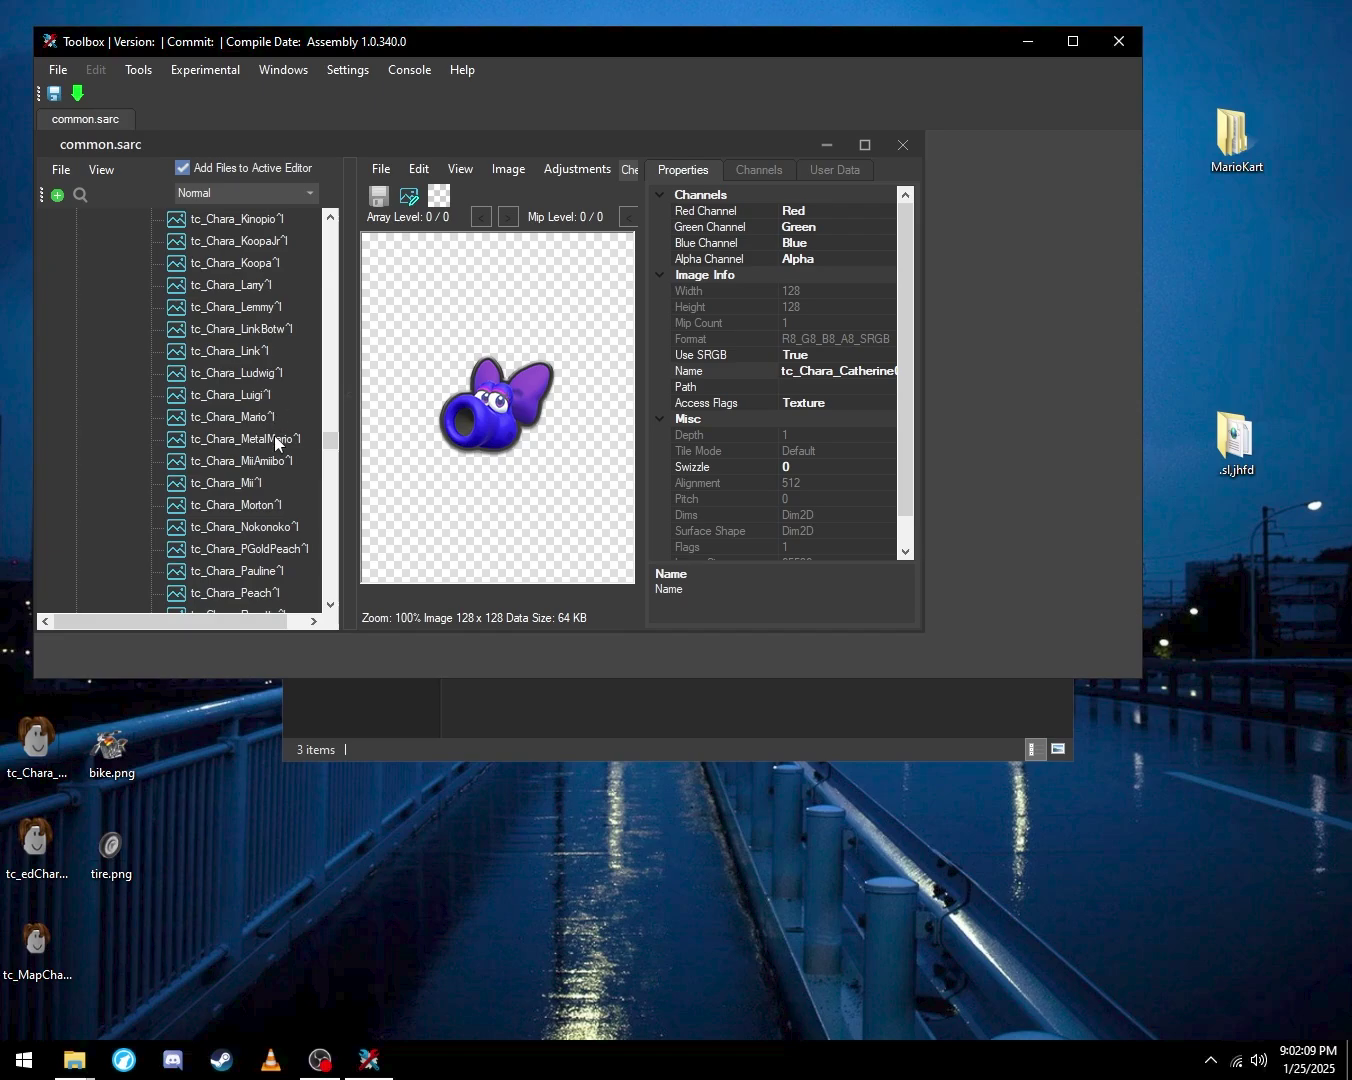
left_click(240, 417)
right_click(240, 417)
left_click(310, 453)
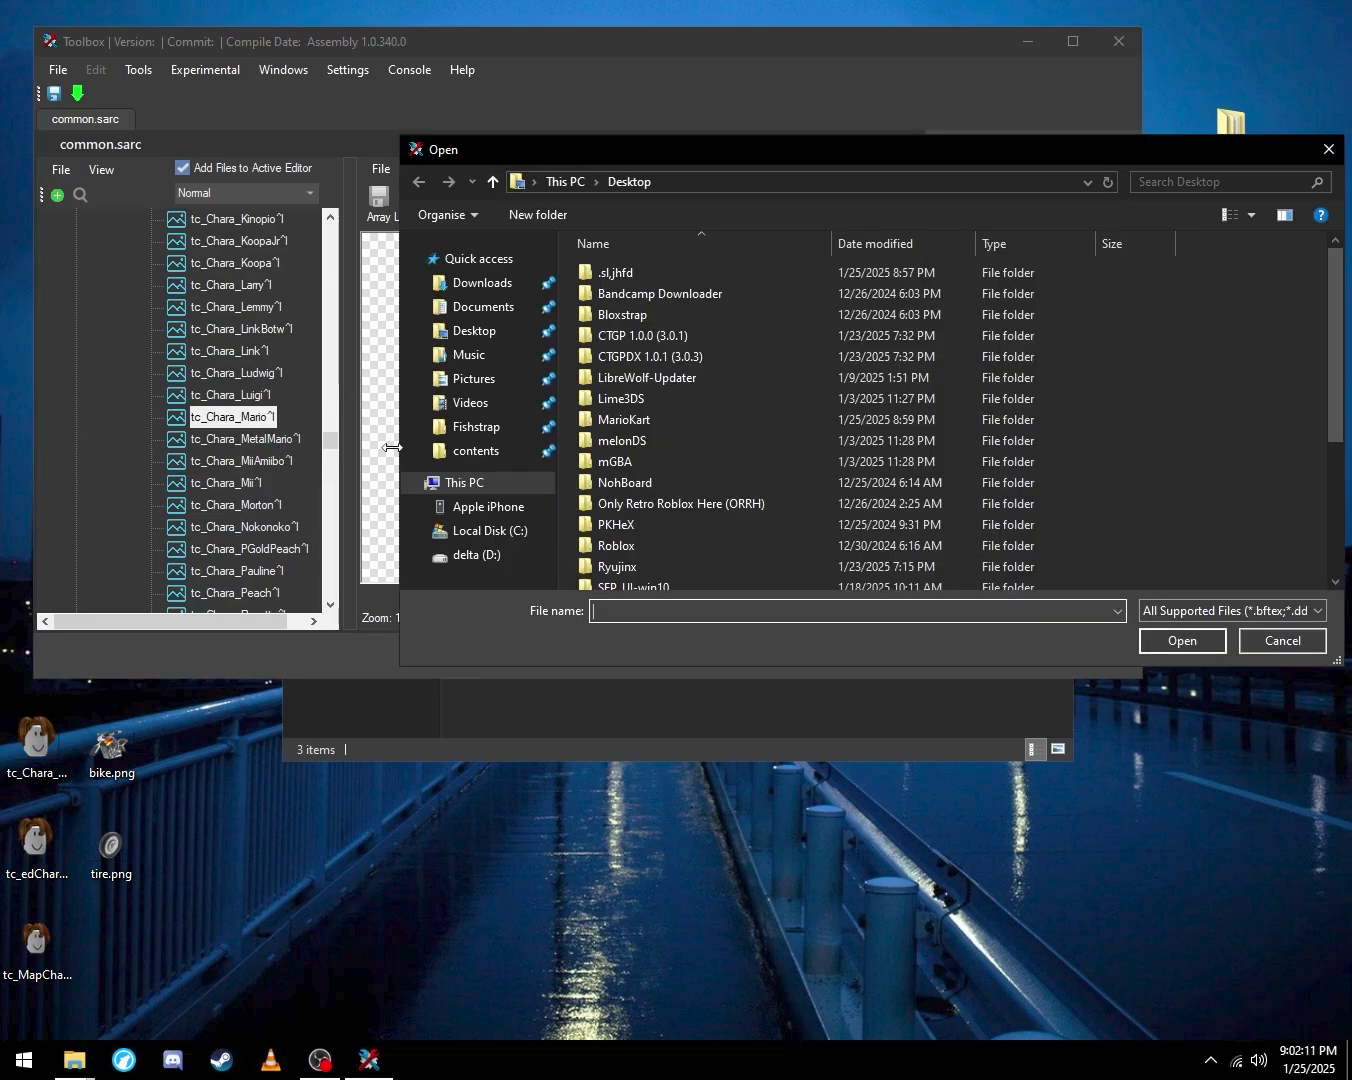
scroll(838, 454, "down", 4)
left_click(685, 536)
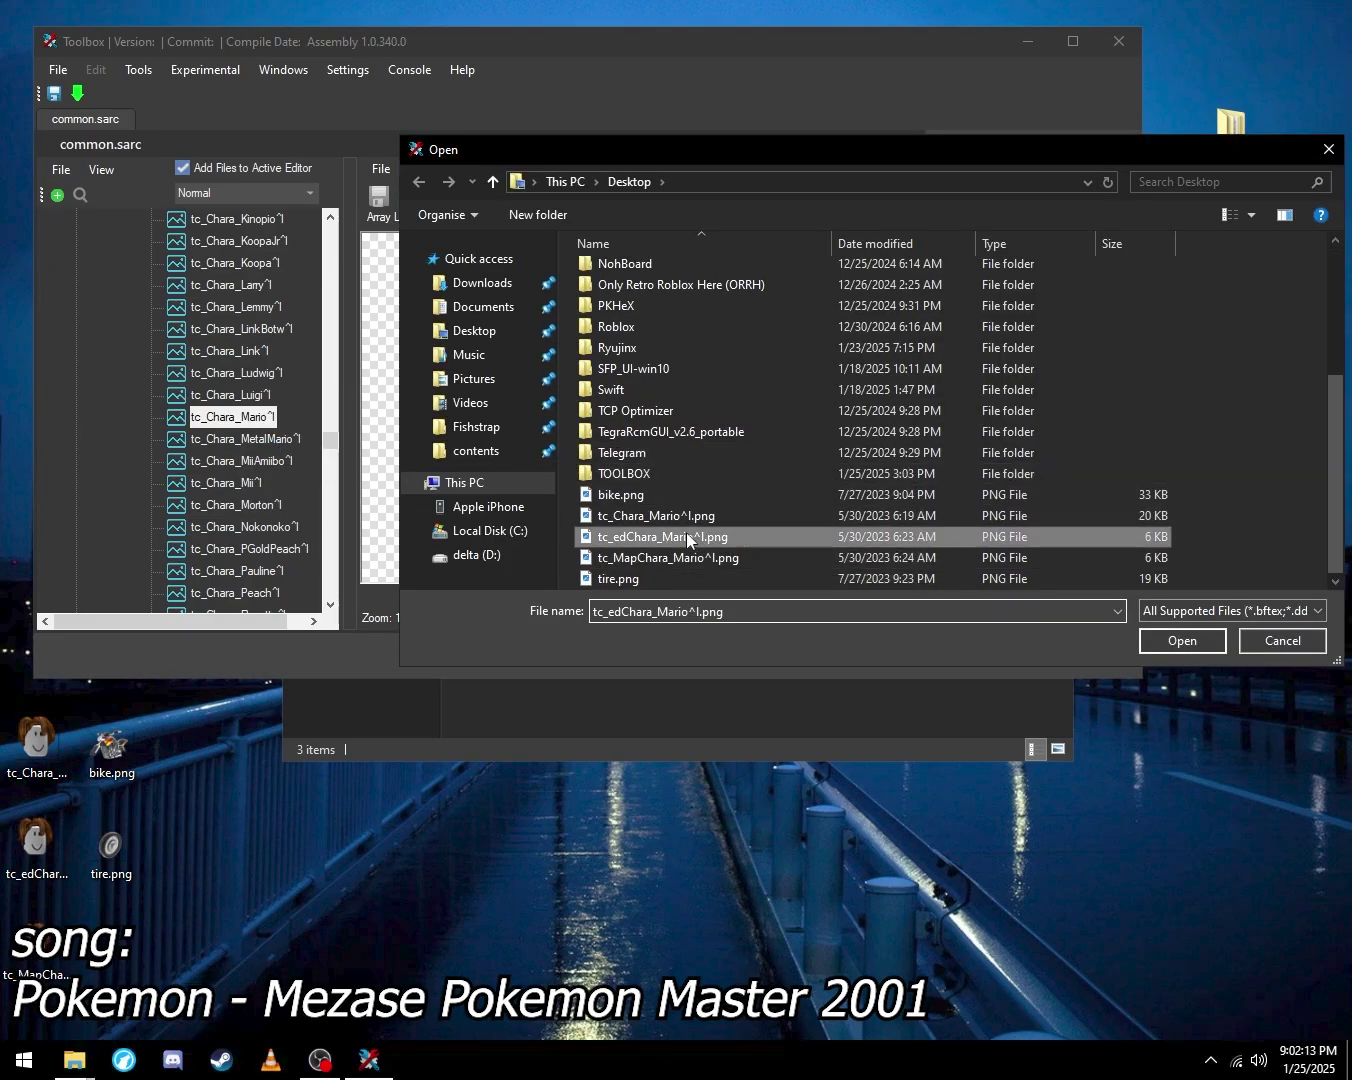
left_click(691, 517)
left_click(1182, 640)
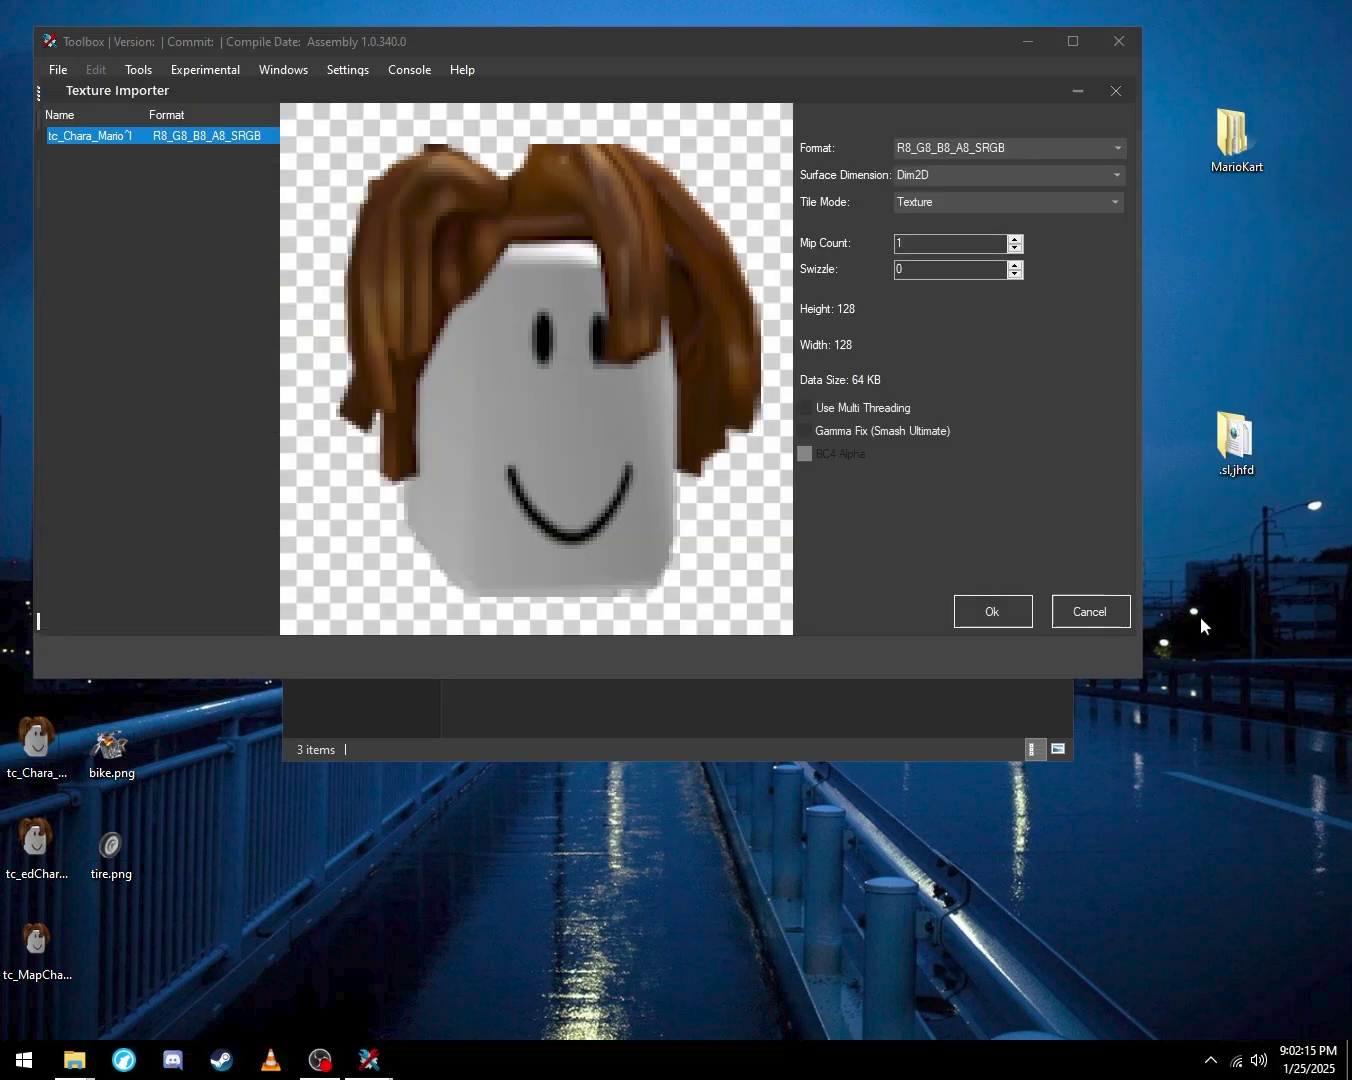
left_click(981, 609)
Collapse mn_L_CharaIcon_00.szs and list the textures of __Combined.bntx in the timg folder of mn_L_KartParts_00.szs
scroll(228, 462, "down", 5)
scroll(230, 457, "up", 10)
scroll(241, 428, "up", 4)
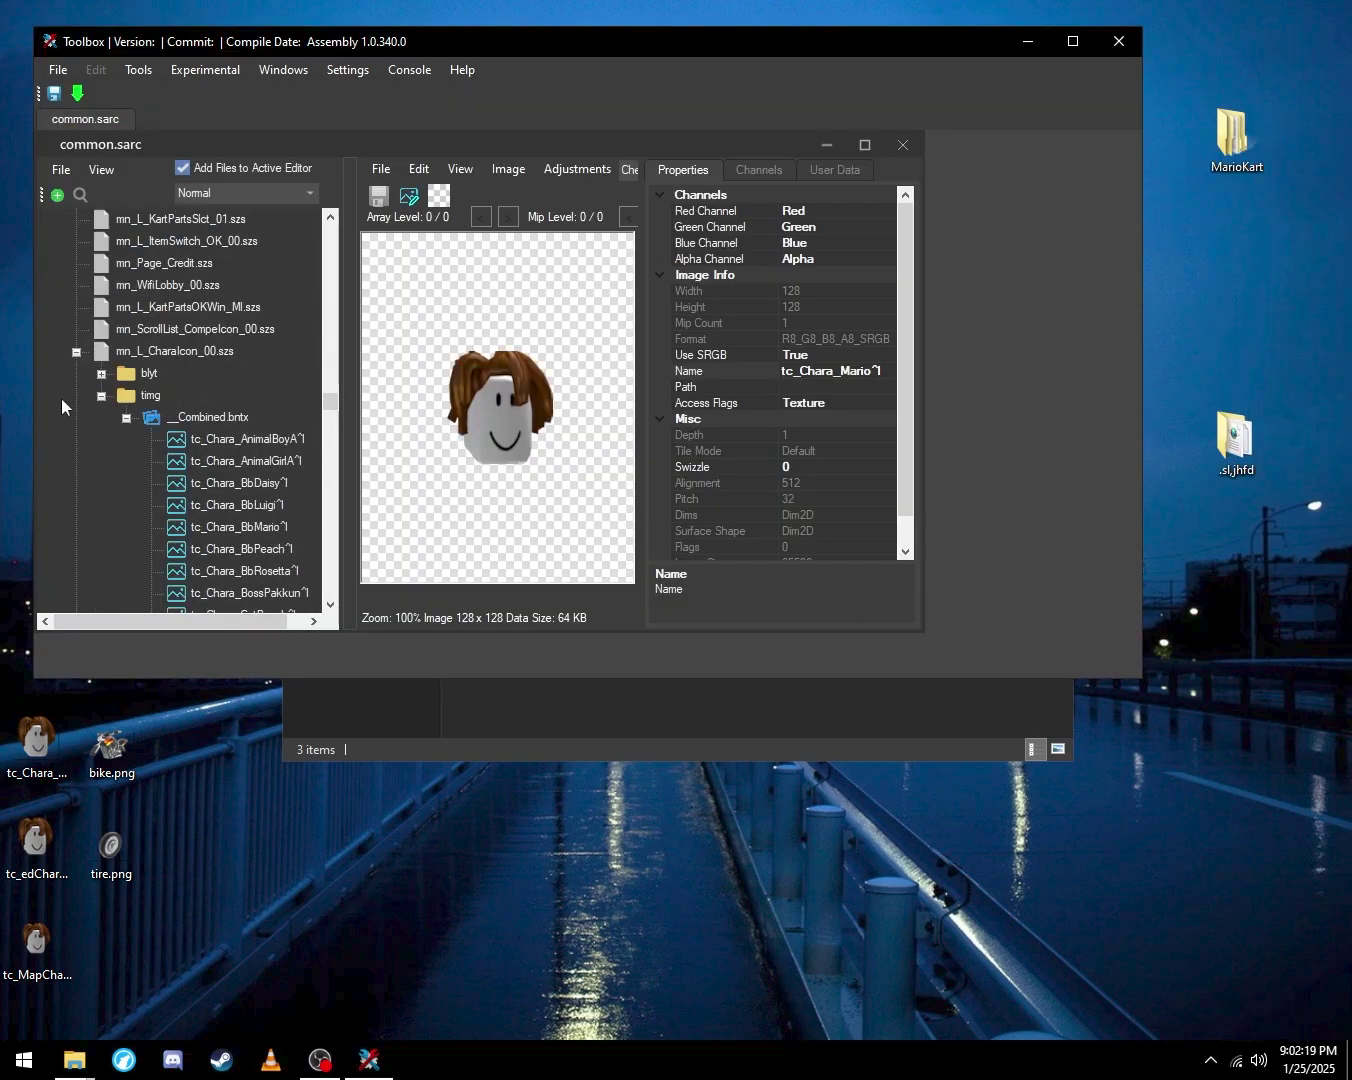
left_click(76, 351)
scroll(143, 423, "down", 8)
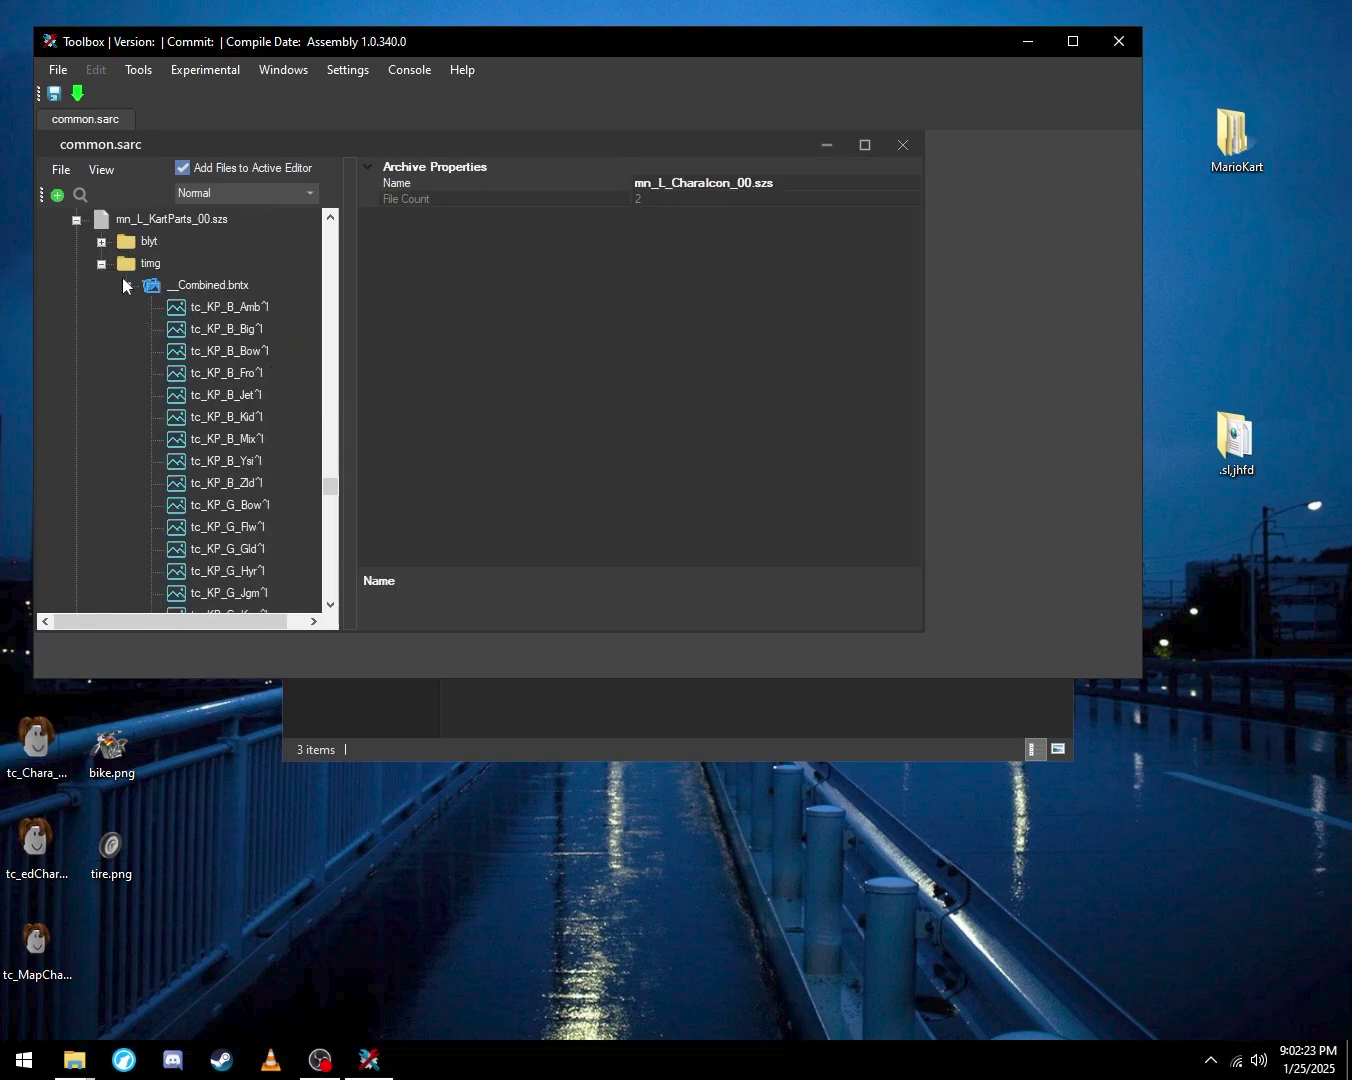
left_click(125, 287)
left_click(102, 264)
scroll(191, 282, "up", 2)
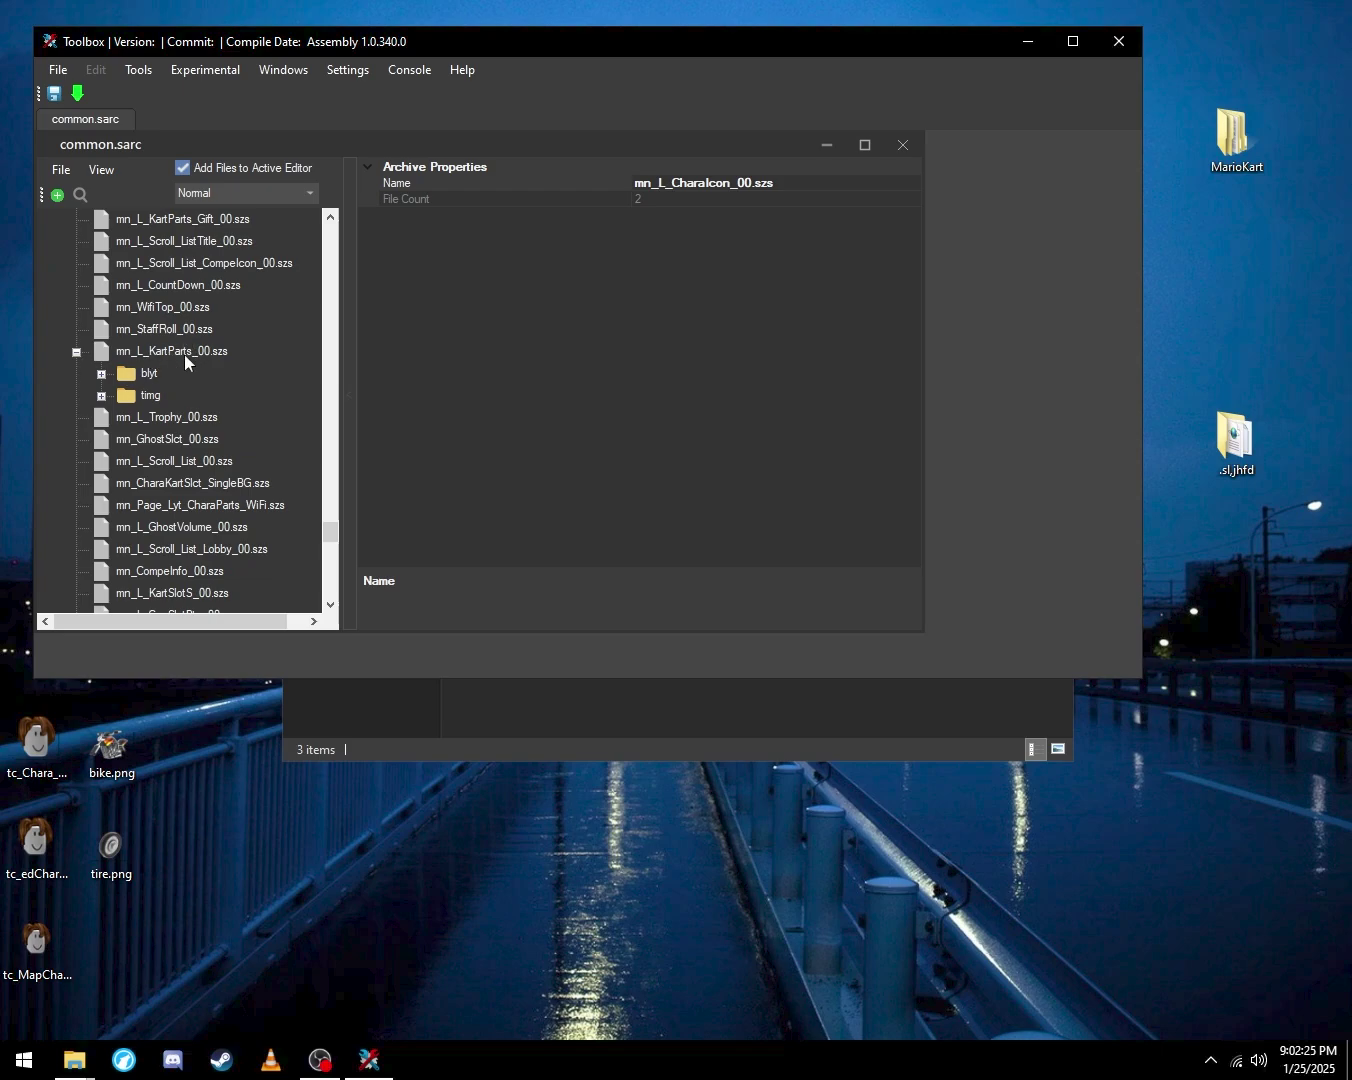
left_click(102, 396)
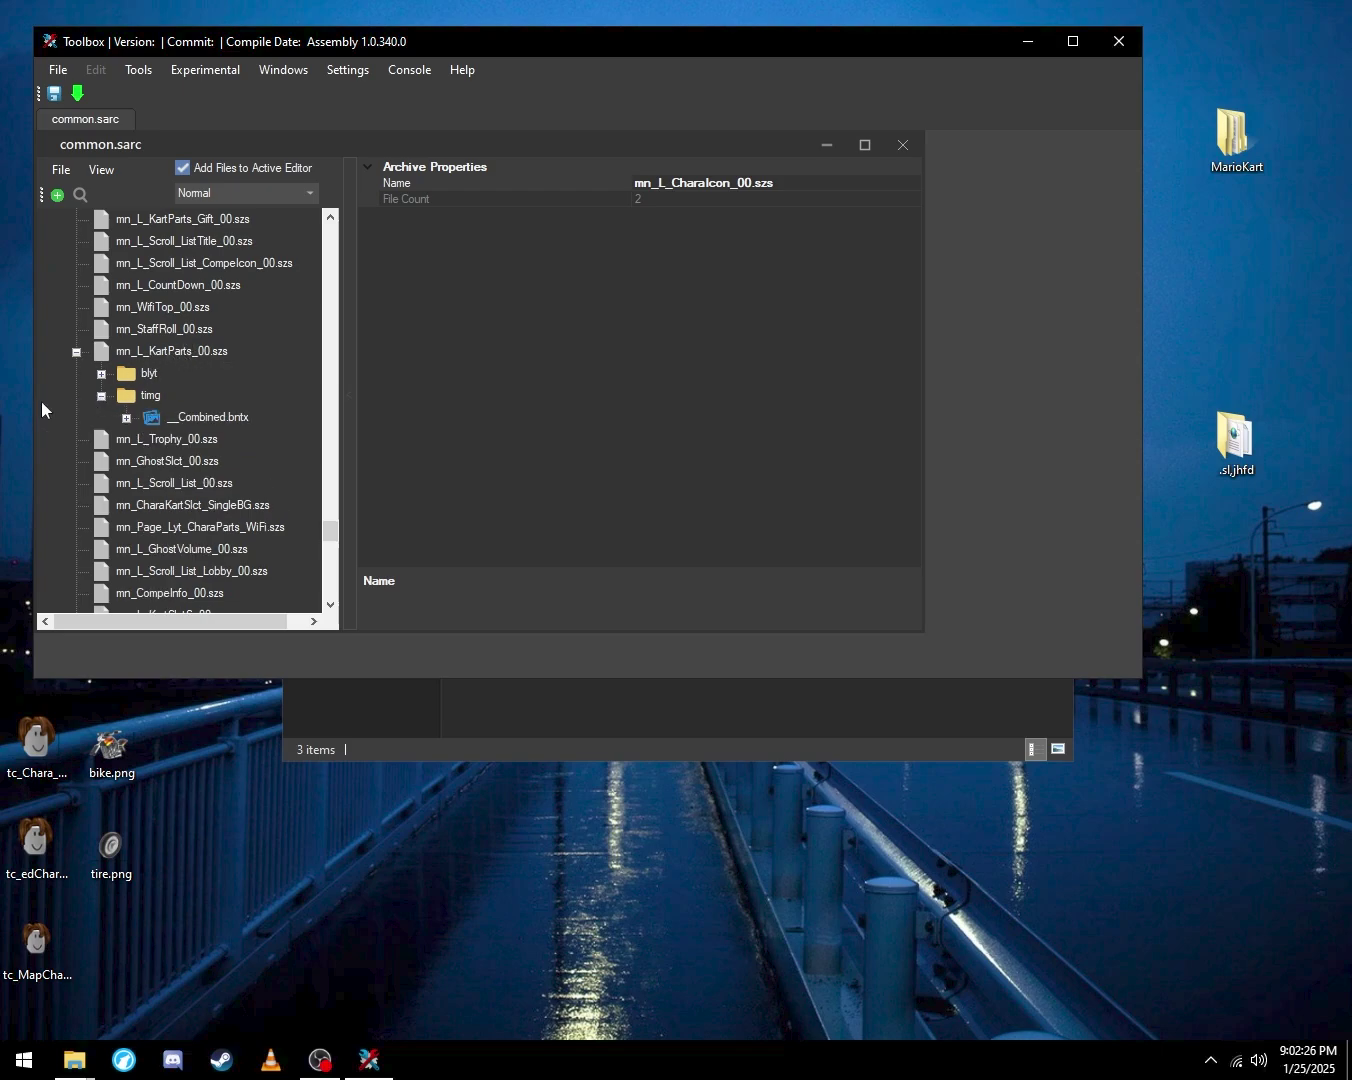
left_click(126, 418)
scroll(262, 385, "down", 2)
scroll(261, 380, "up", 5)
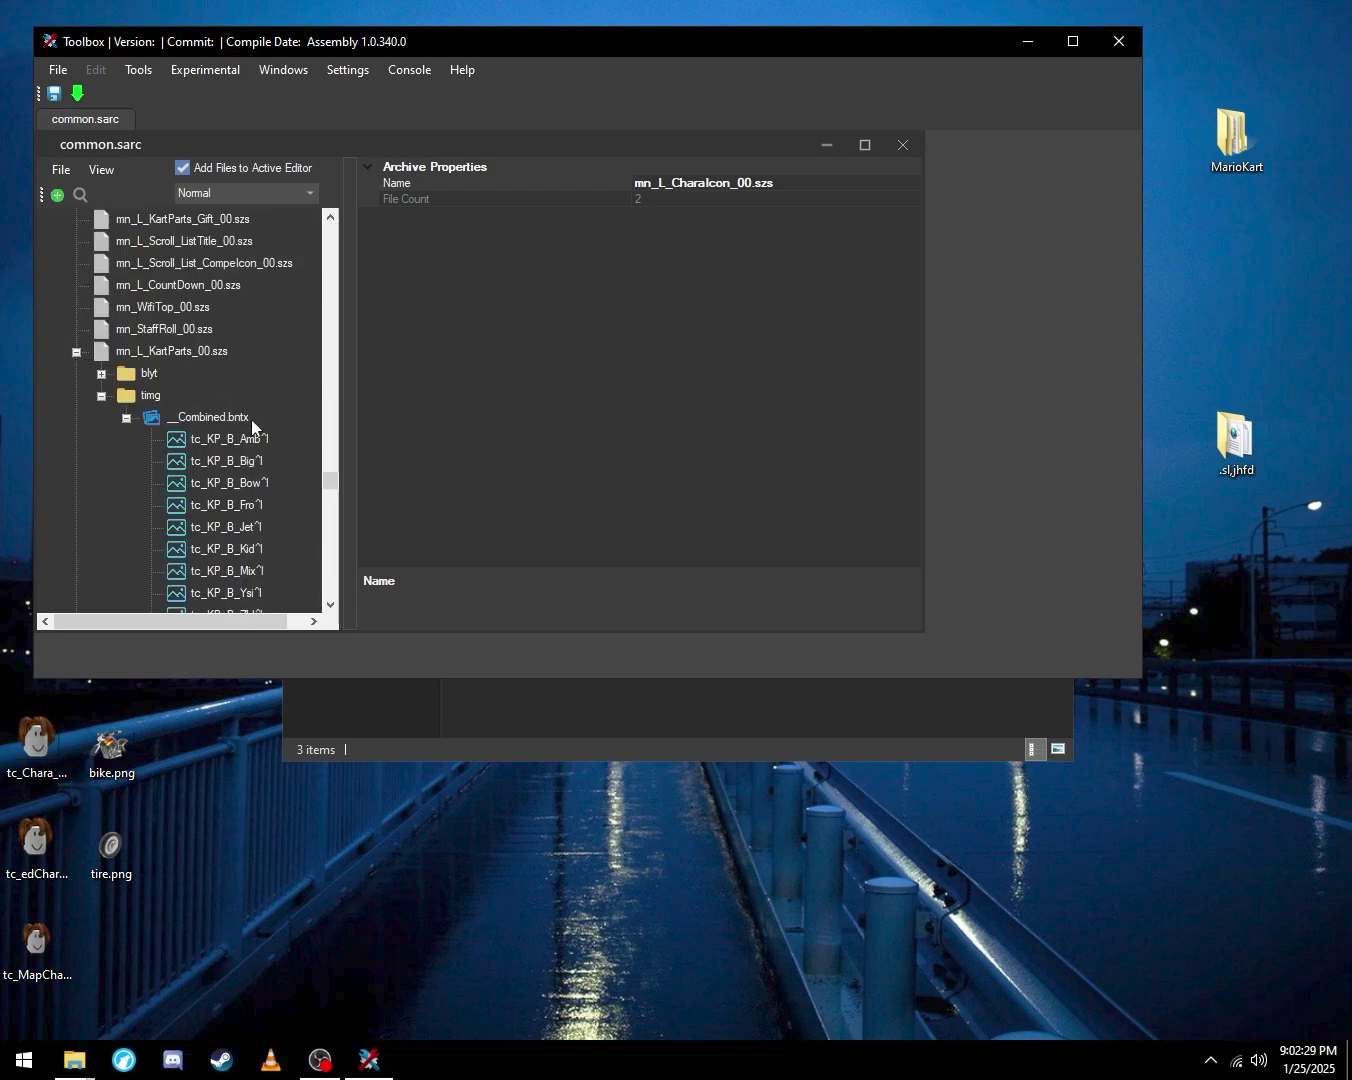
Replace the tc_KP_B_Amb^l bike texture with bike.png from the Desktop, keeping the default import settings
right_click(257, 452)
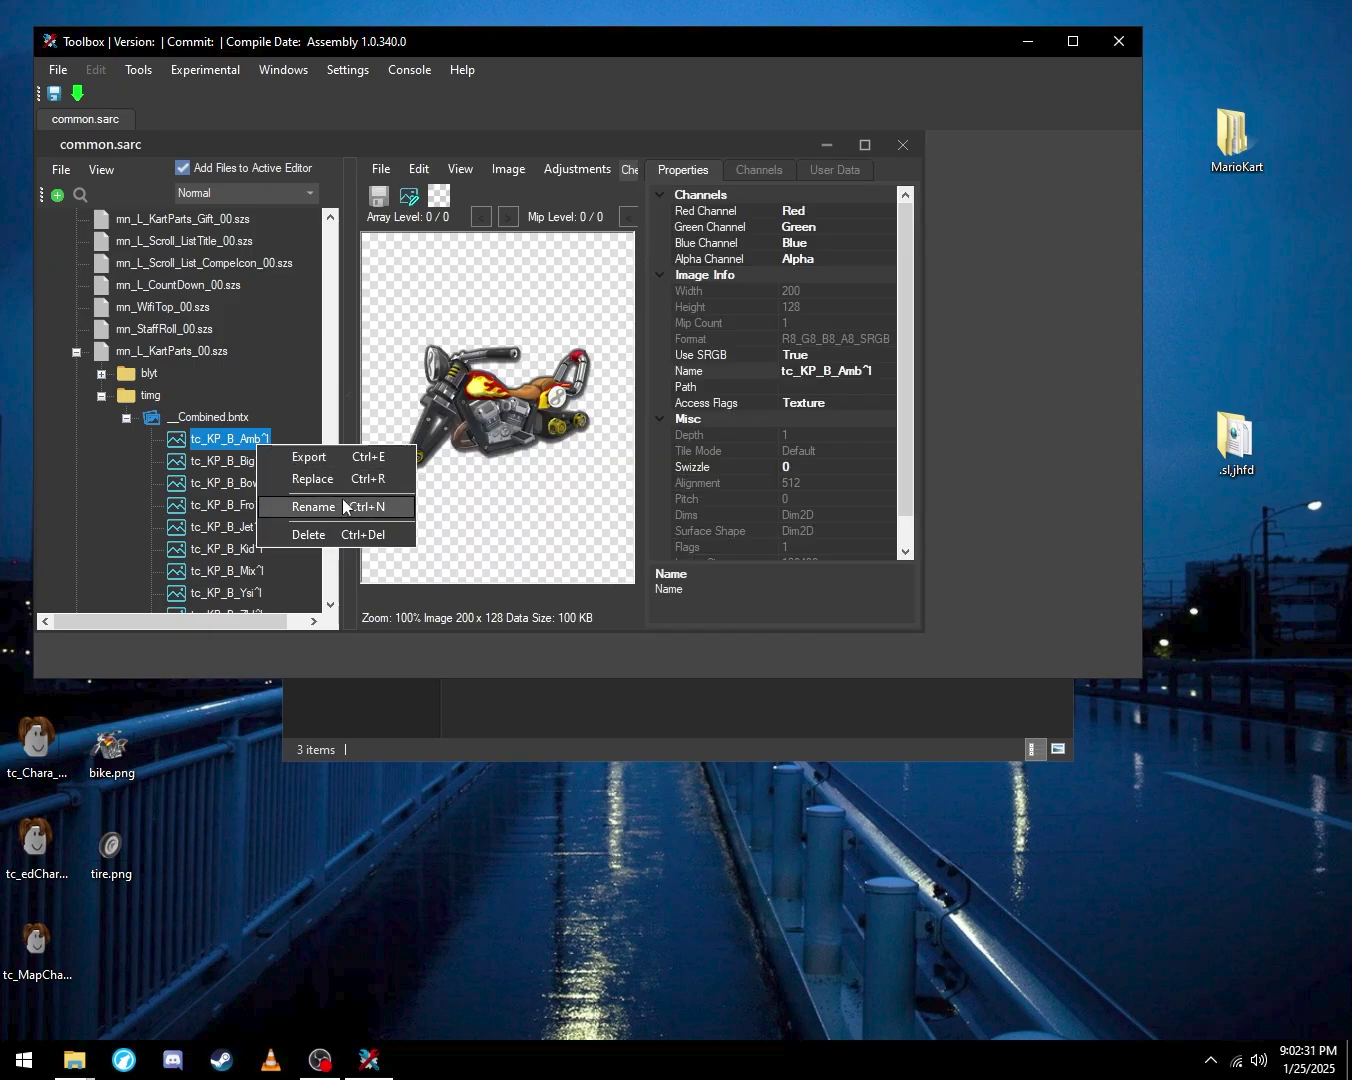
left_click(337, 485)
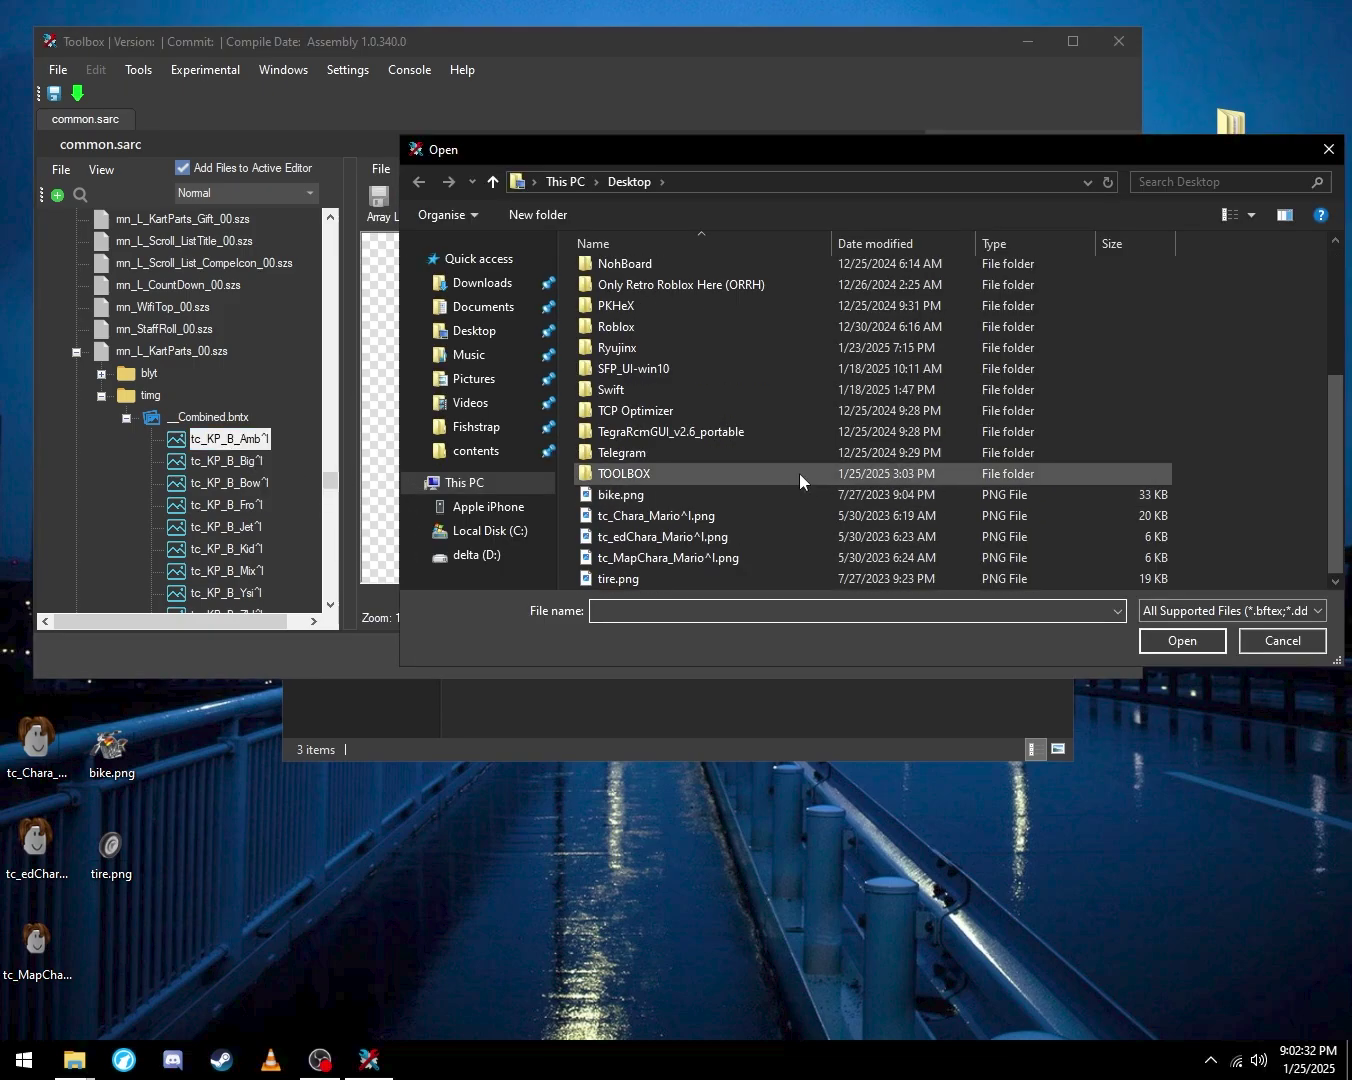
left_click(703, 495)
left_click(1194, 641)
key("Return")
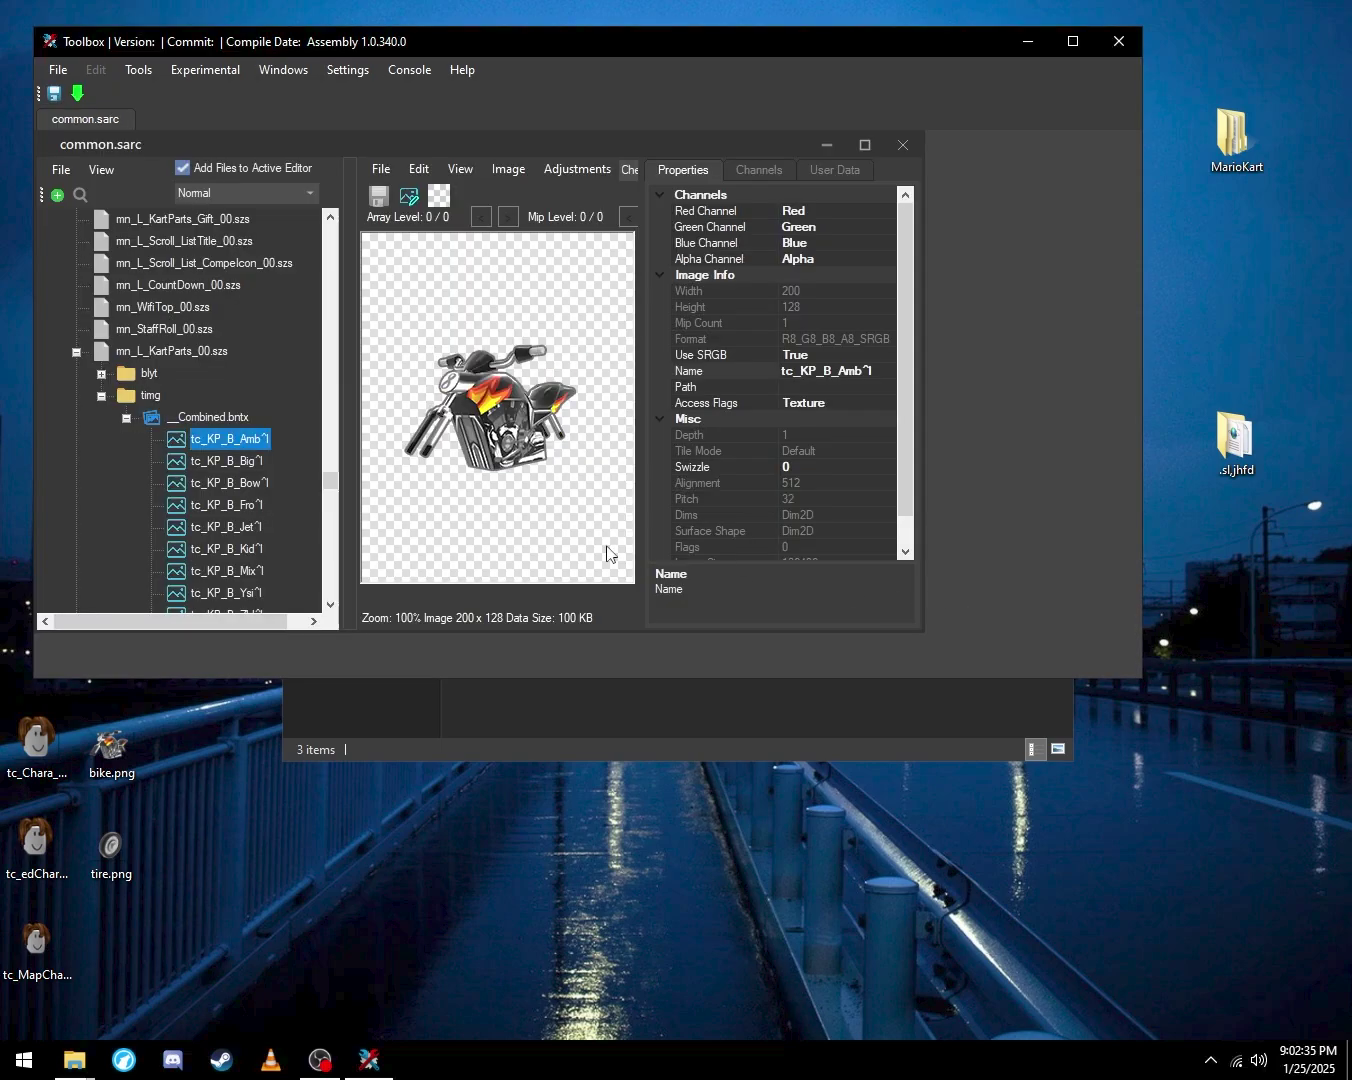
Replace the tc_KP_T_Ofr^l tire texture in mn_L_KartParts_00.szs with tire.png from the Desktop, keeping the default import settings
scroll(229, 503, "down", 10)
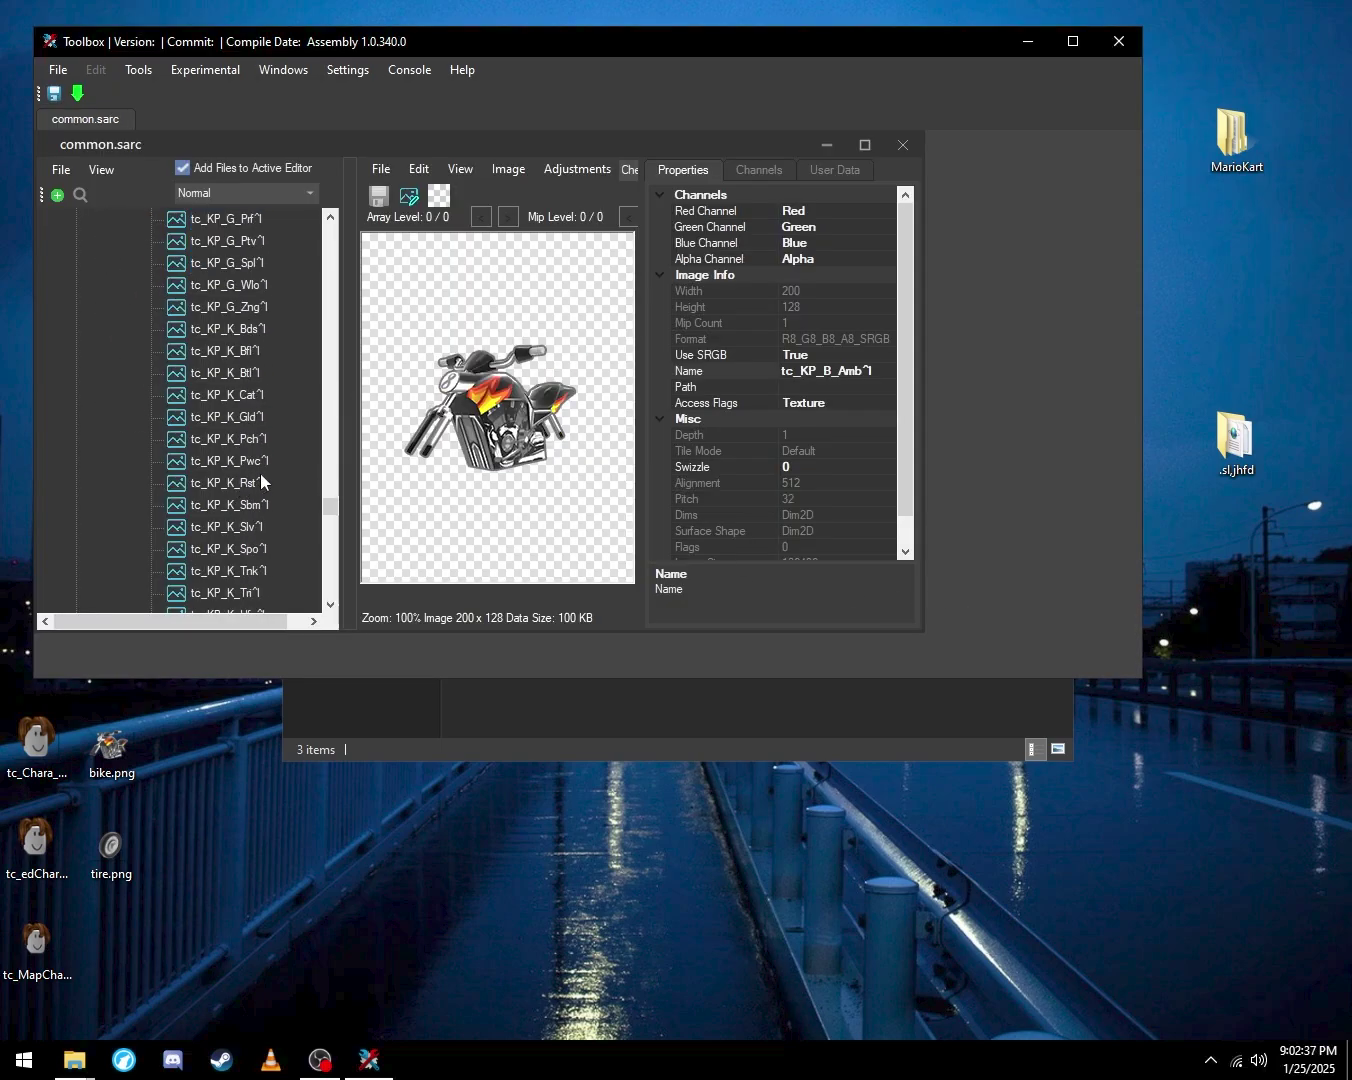
scroll(285, 441, "down", 5)
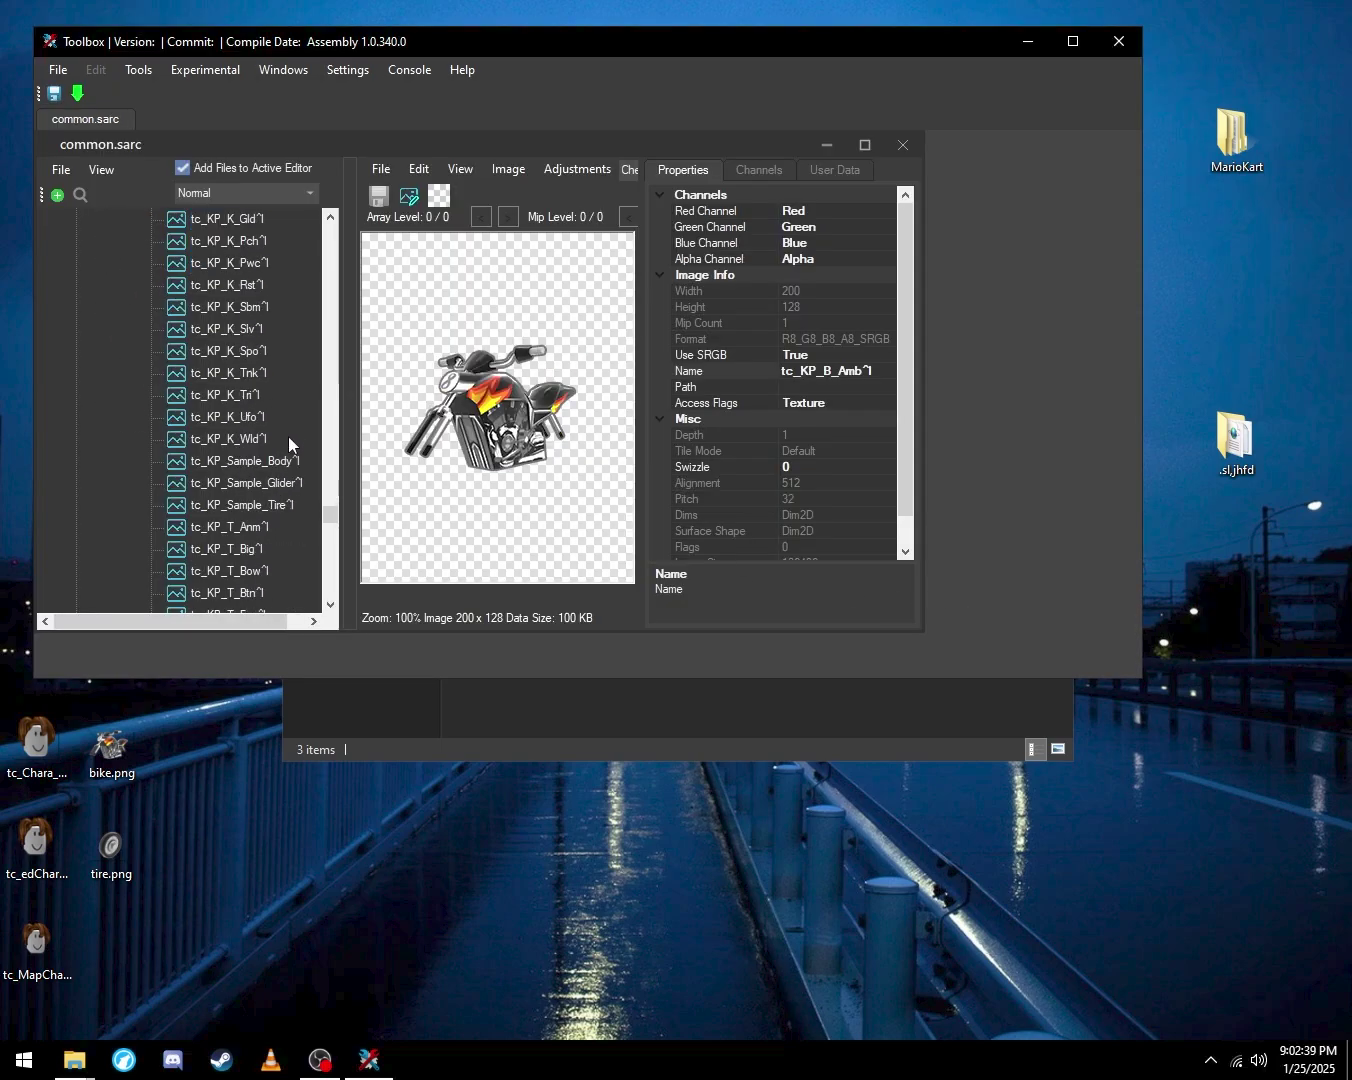
scroll(289, 445, "down", 6)
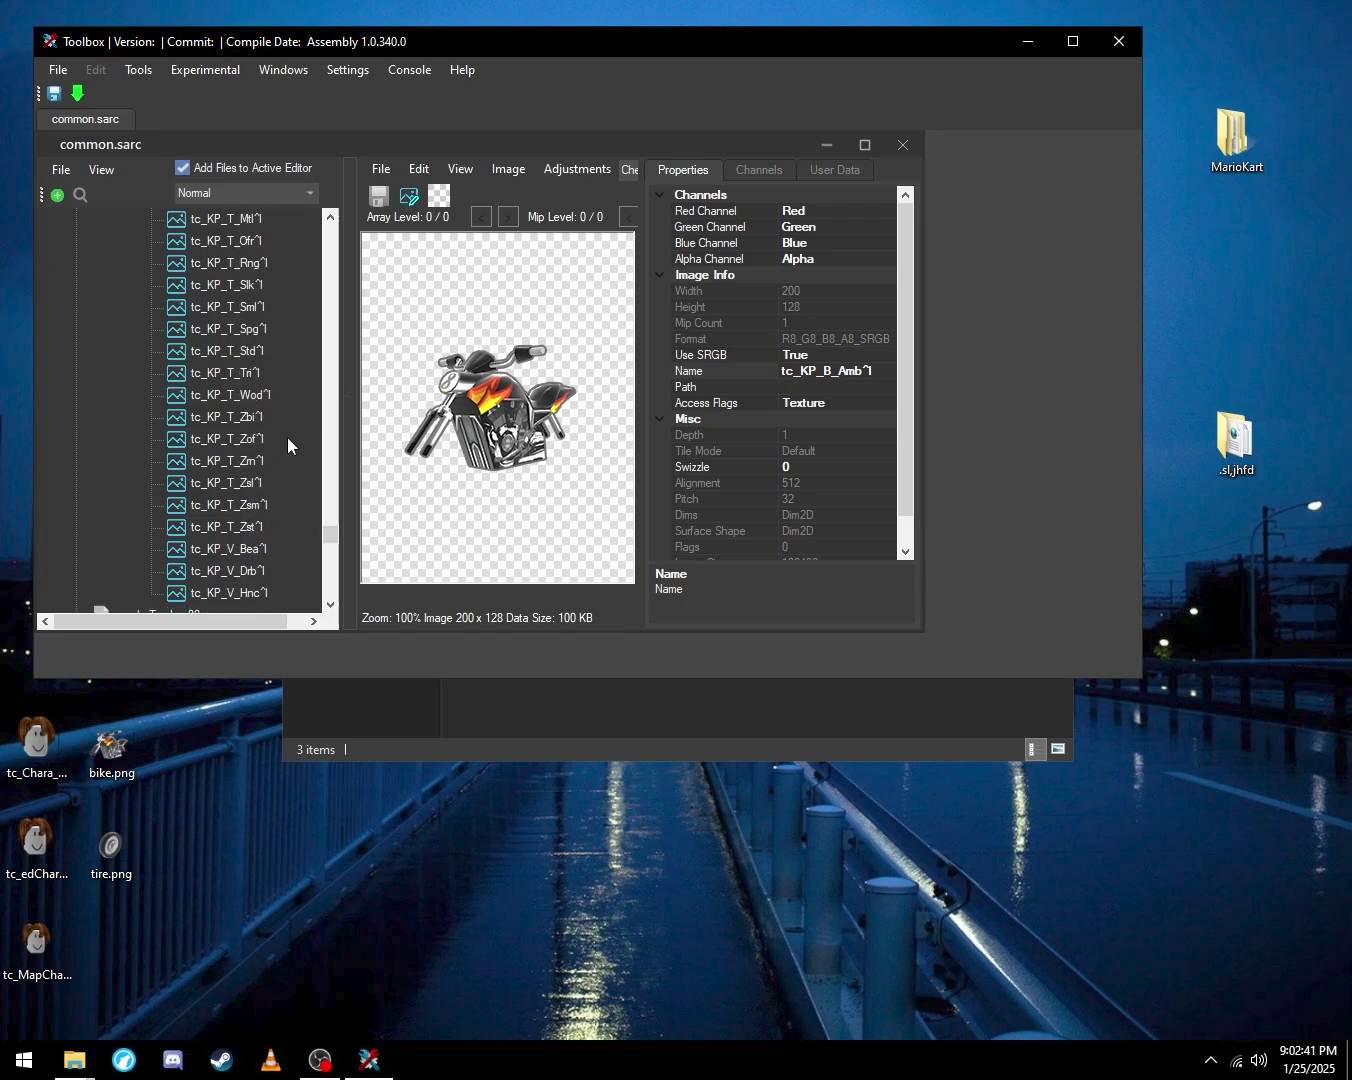
scroll(288, 445, "up", 7)
scroll(291, 438, "up", 20)
scroll(291, 438, "down", 8)
scroll(292, 441, "down", 3)
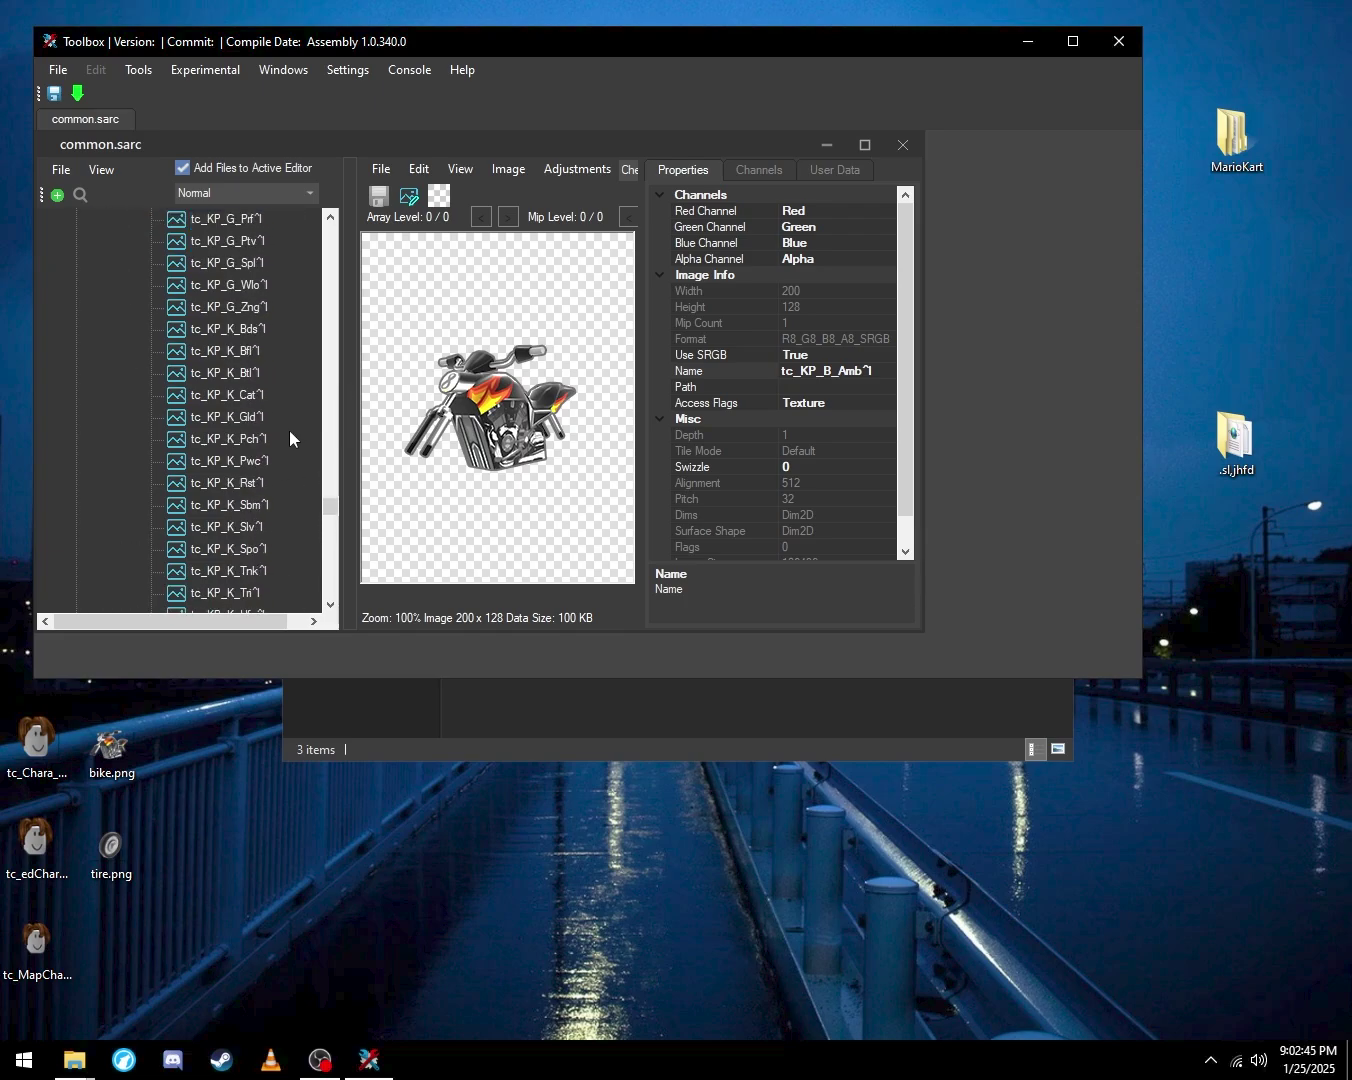
scroll(252, 419, "down", 1)
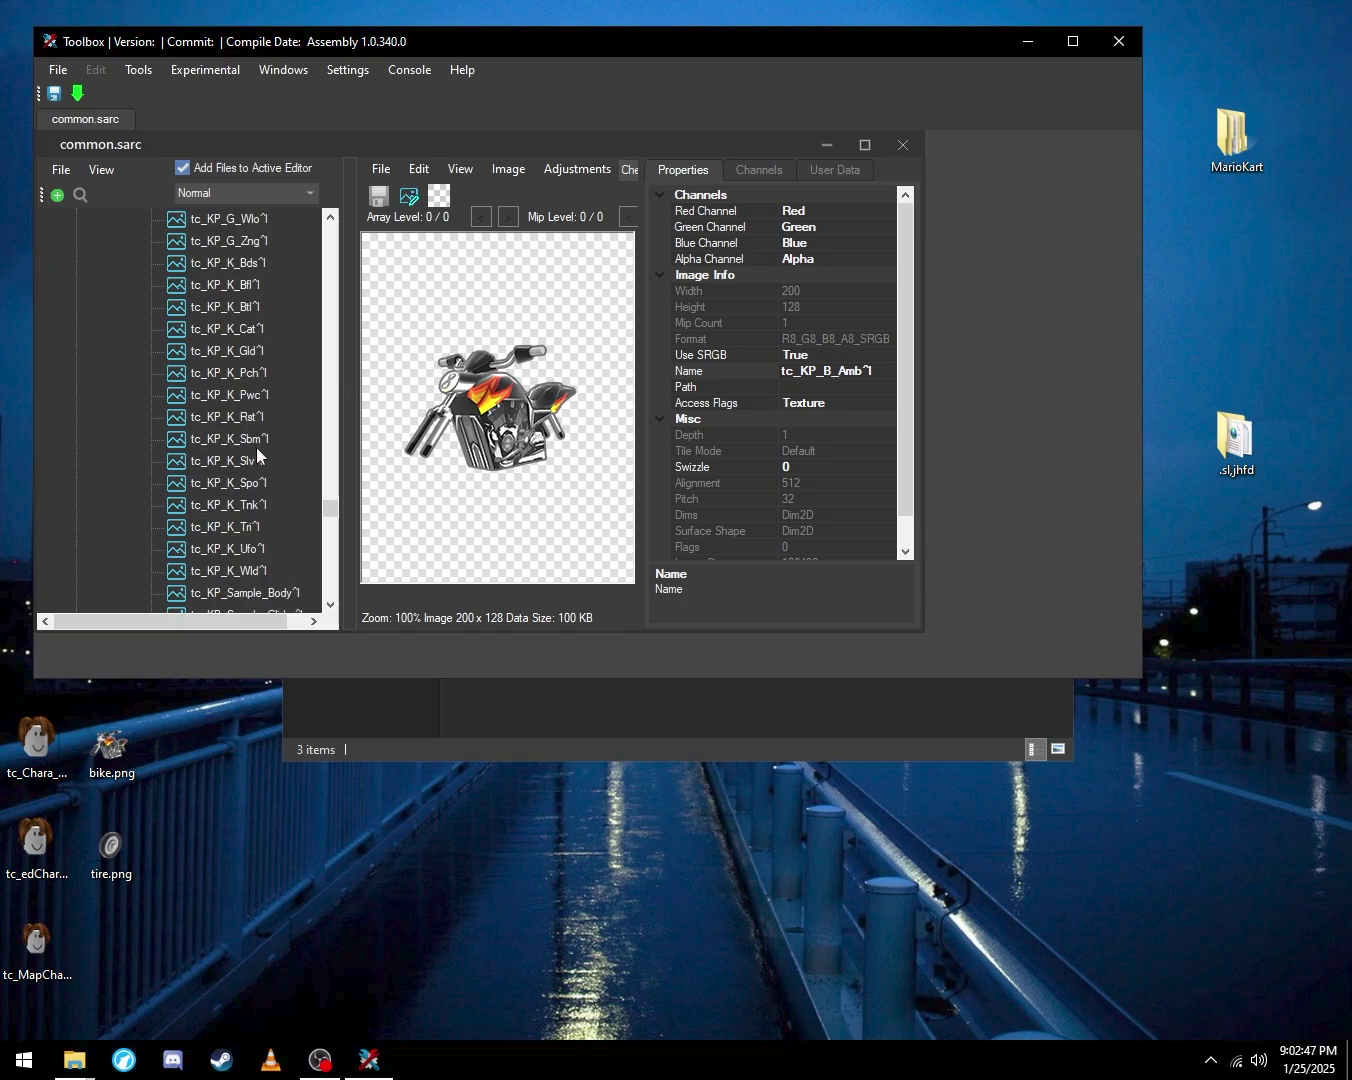
scroll(256, 440, "down", 2)
scroll(256, 387, "down", 1)
scroll(261, 391, "down", 2)
left_click(255, 506)
right_click(262, 509)
left_click(401, 541)
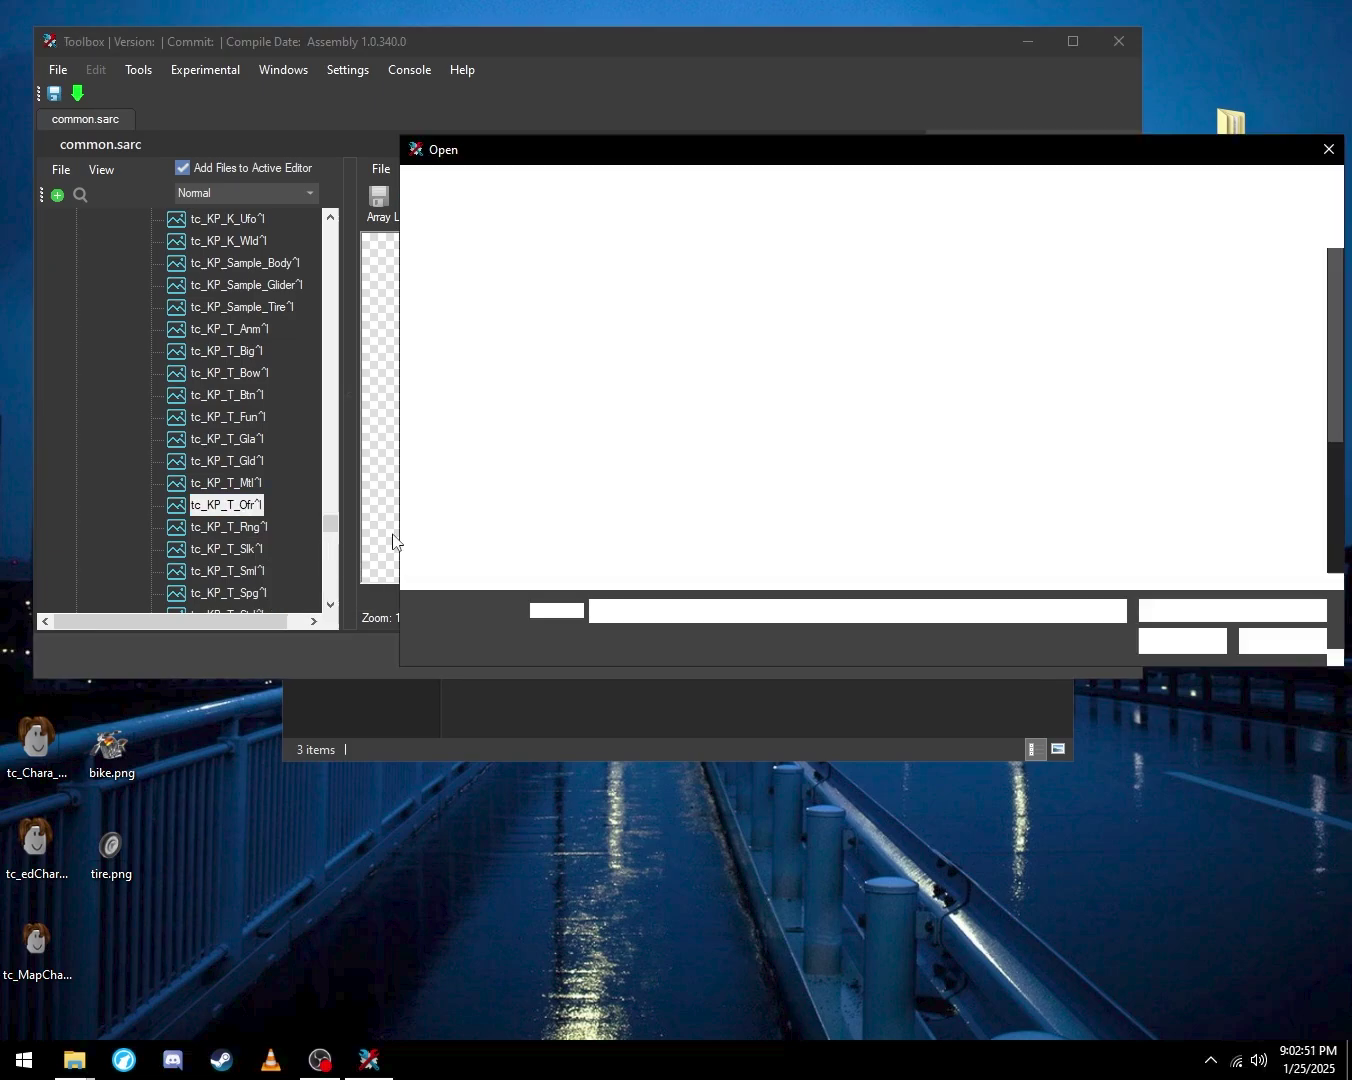
scroll(654, 460, "down", 1)
double_click(660, 563)
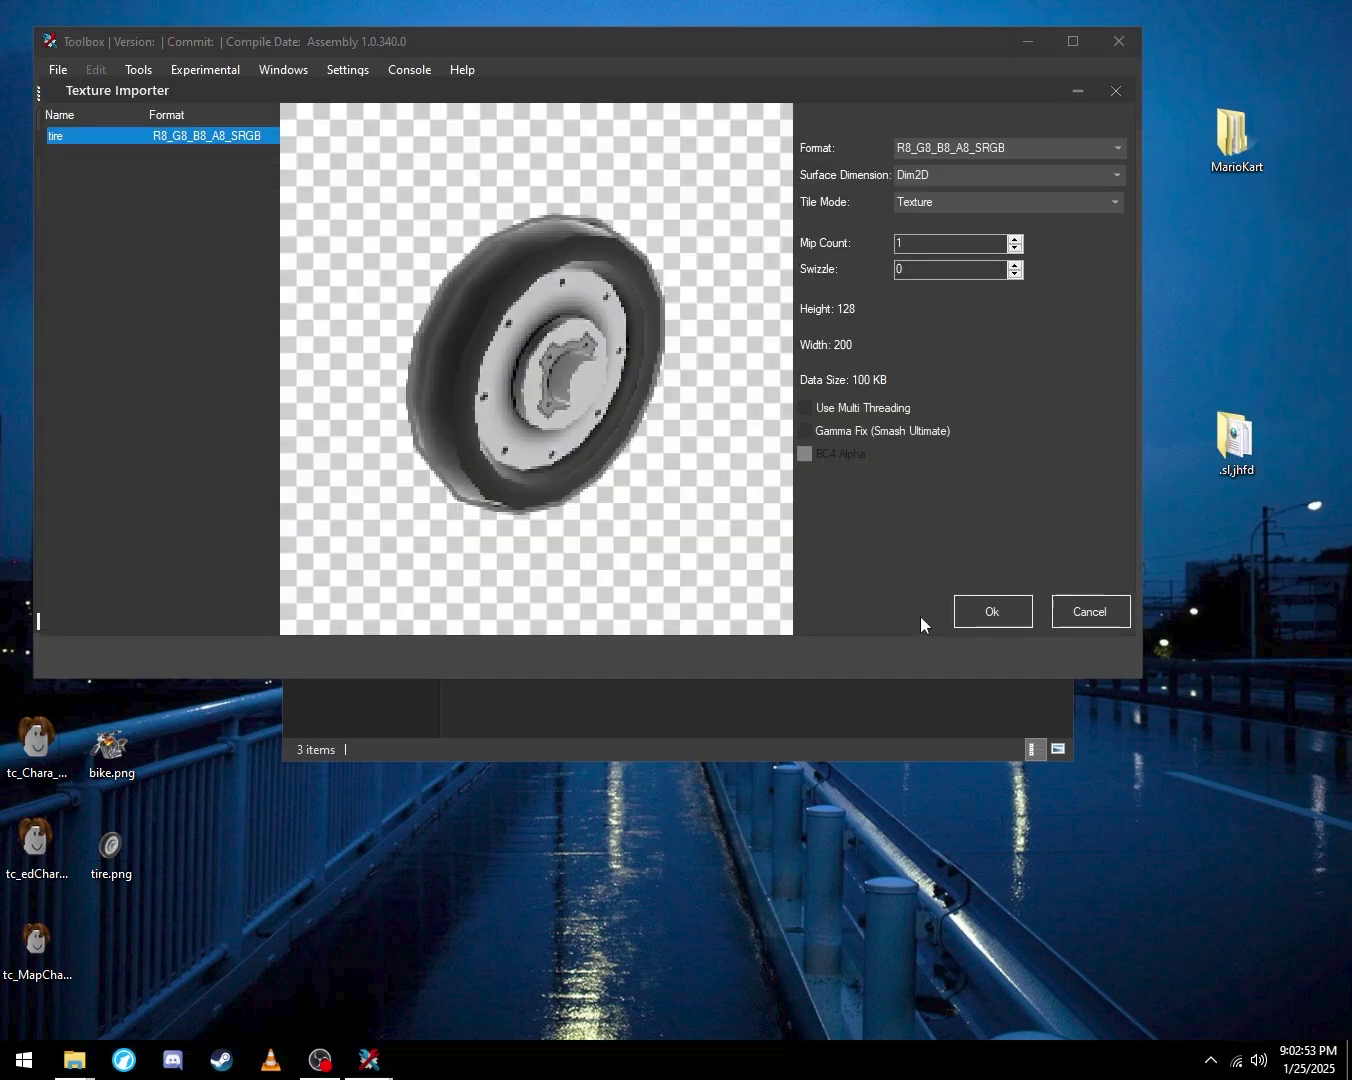
left_click(991, 611)
Save the edited menu.sarc archive in the MarioKart UI folder and close Toolbox
scroll(290, 460, "up", 12)
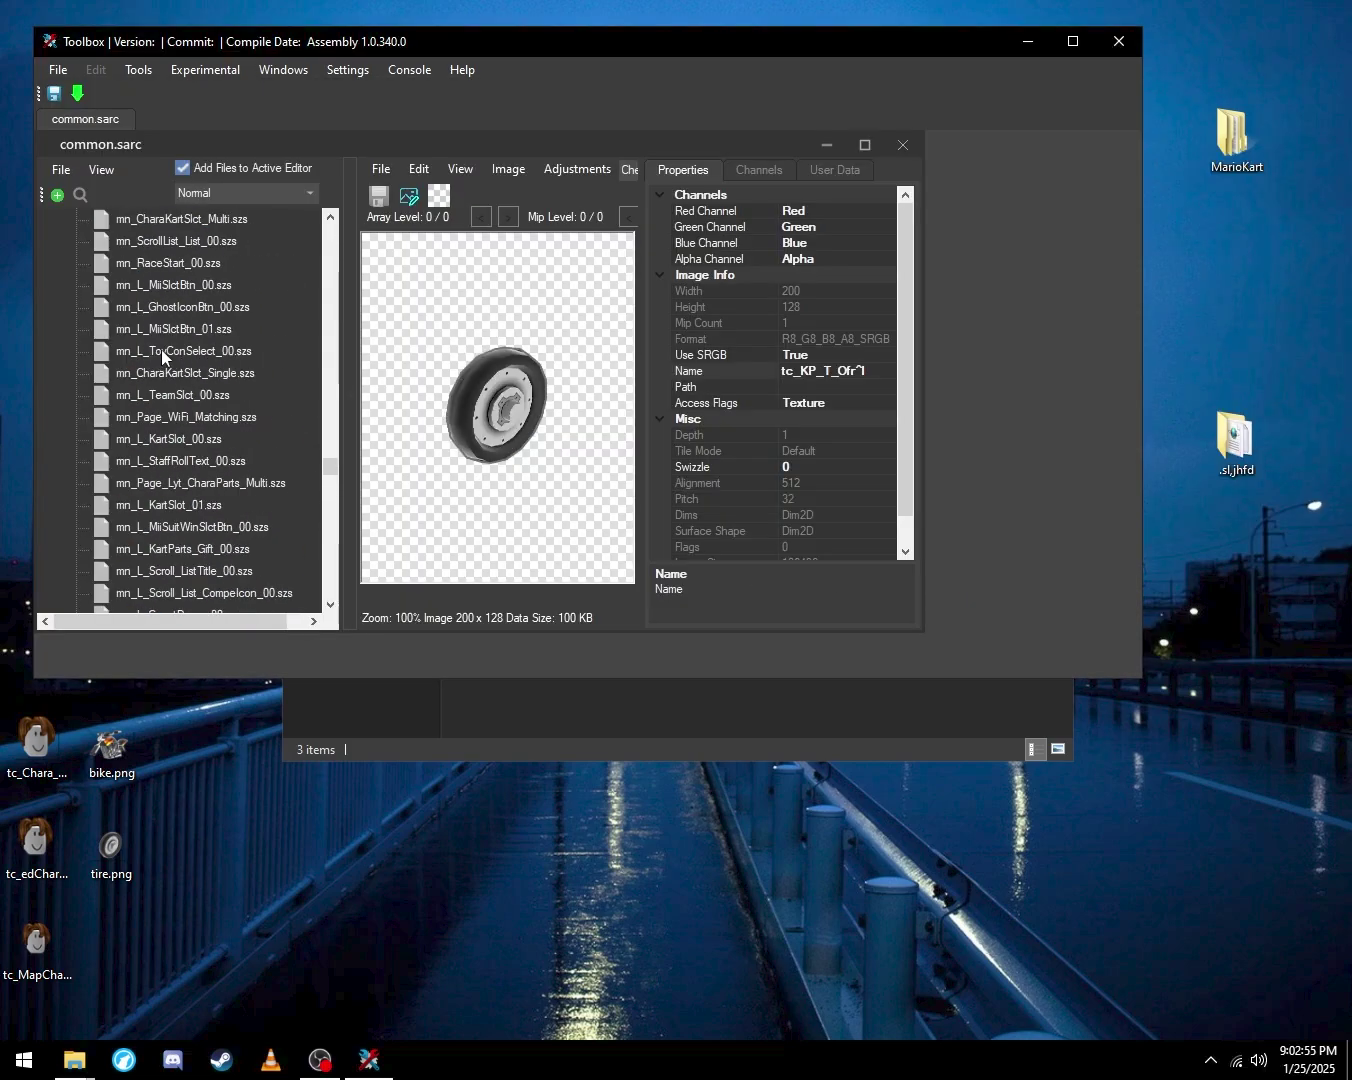
scroll(152, 348, "up", 6)
scroll(398, 297, "up", 2)
scroll(234, 215, "up", 20)
scroll(492, 415, "down", 4)
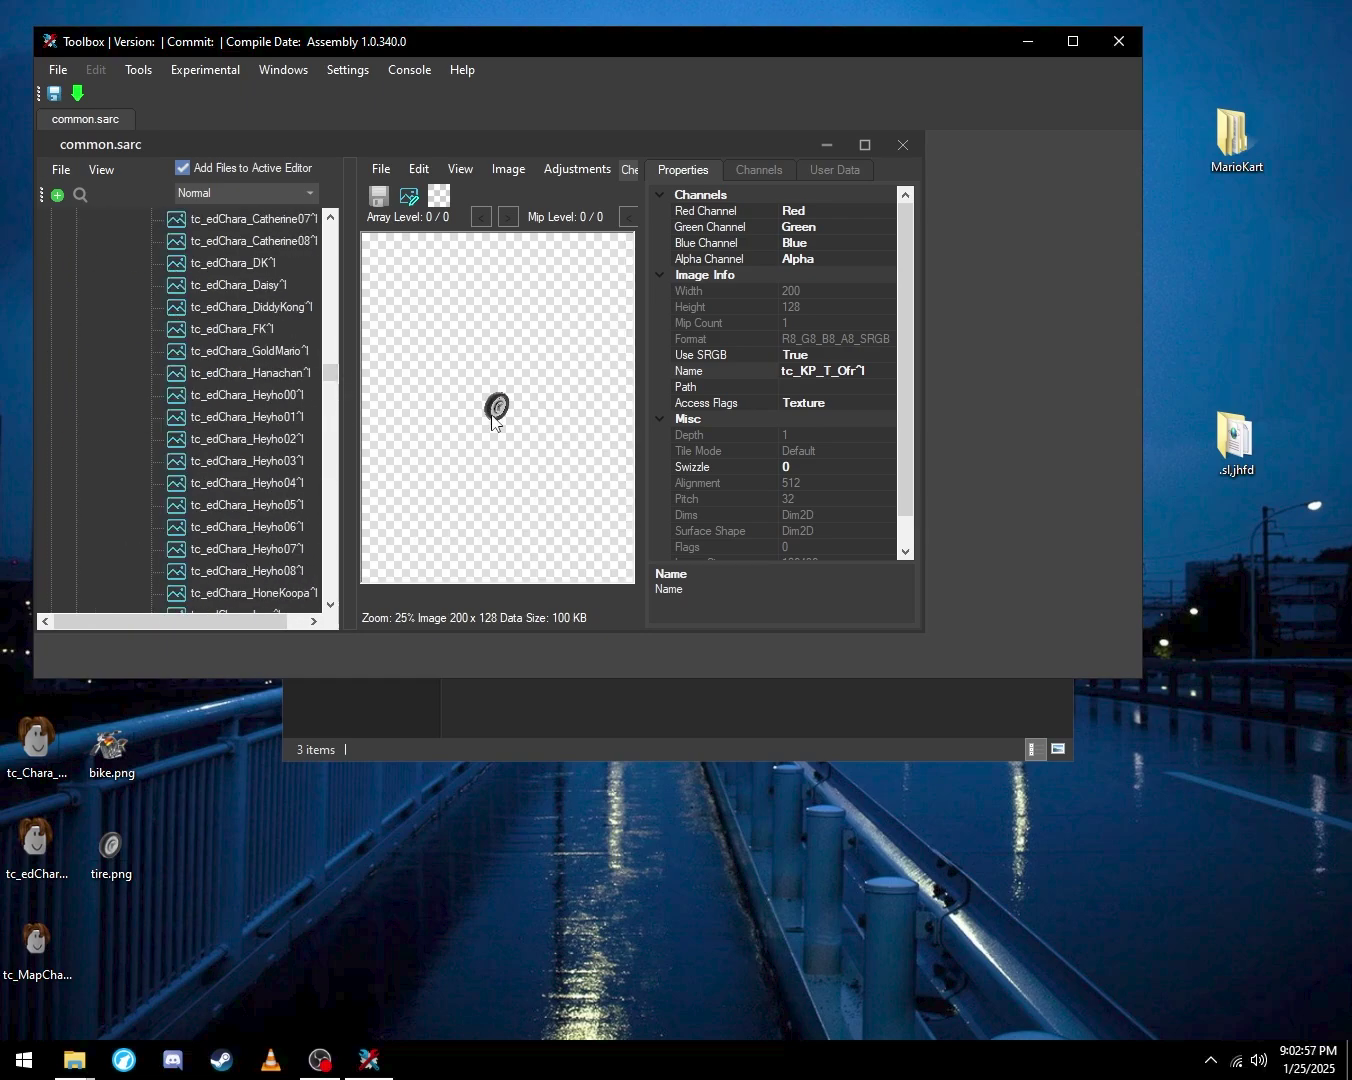
scroll(532, 428, "up", 5)
scroll(534, 427, "down", 1)
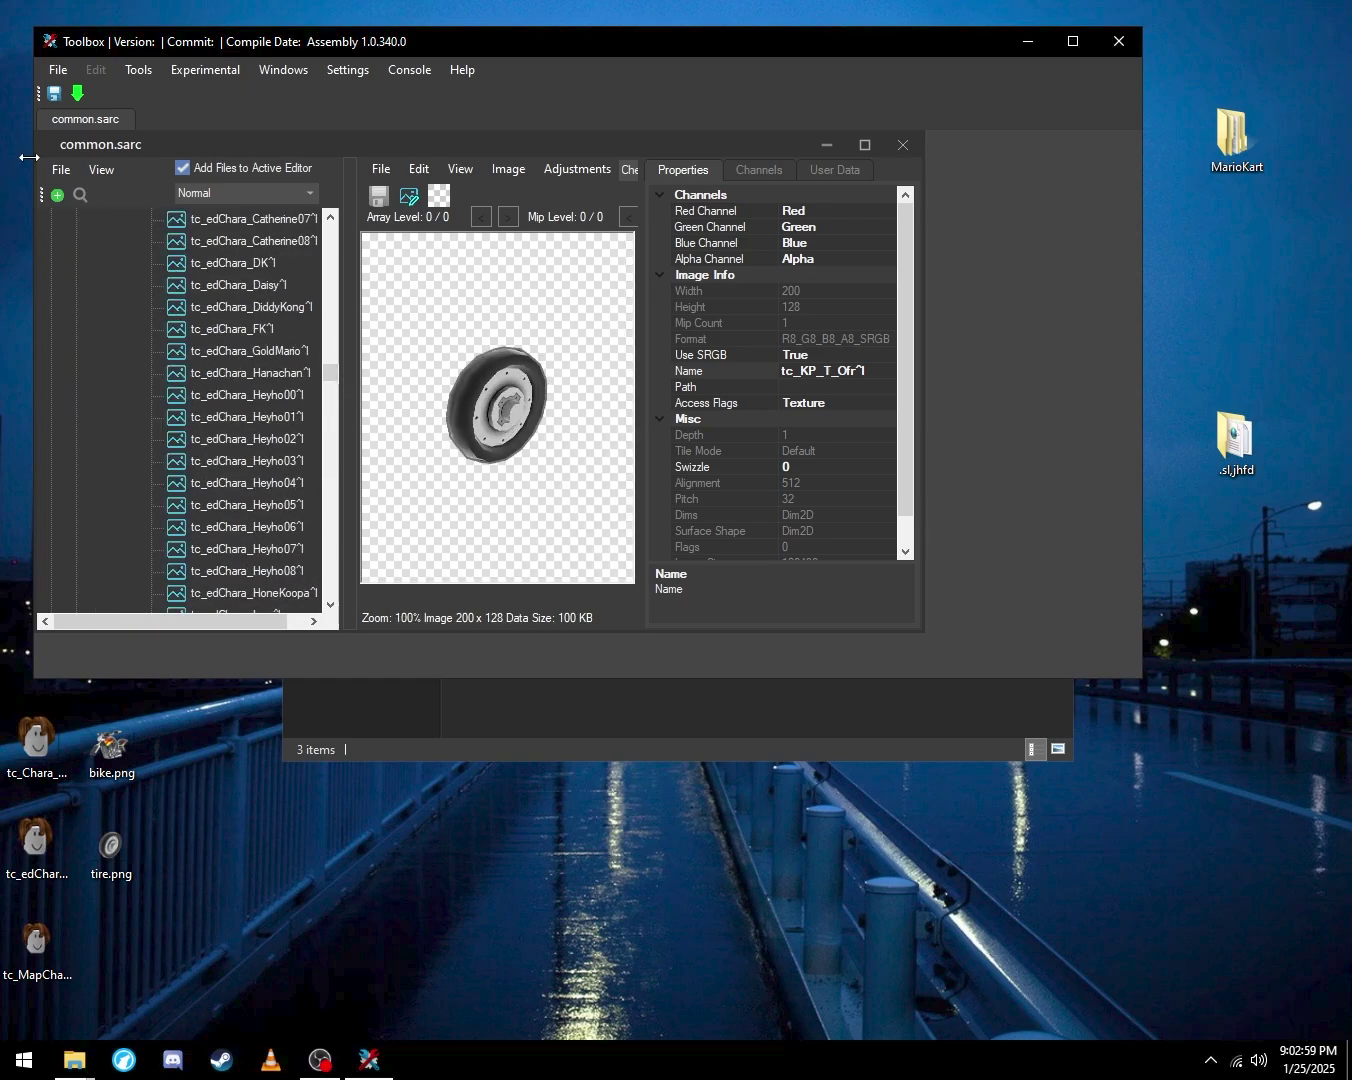
left_click(52, 95)
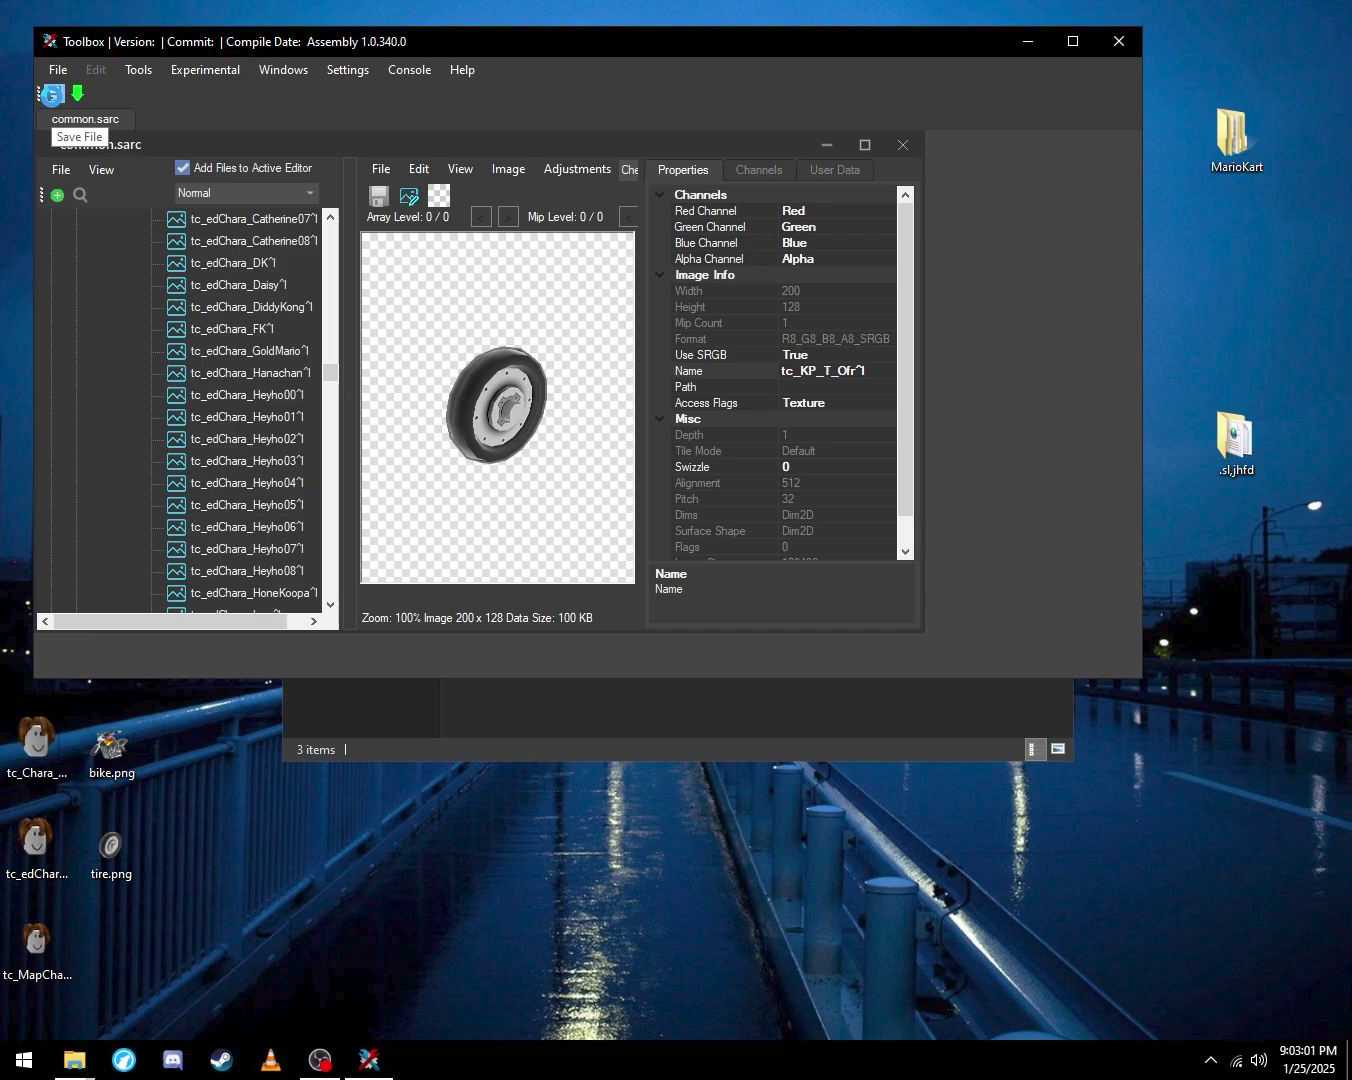
left_click(798, 599)
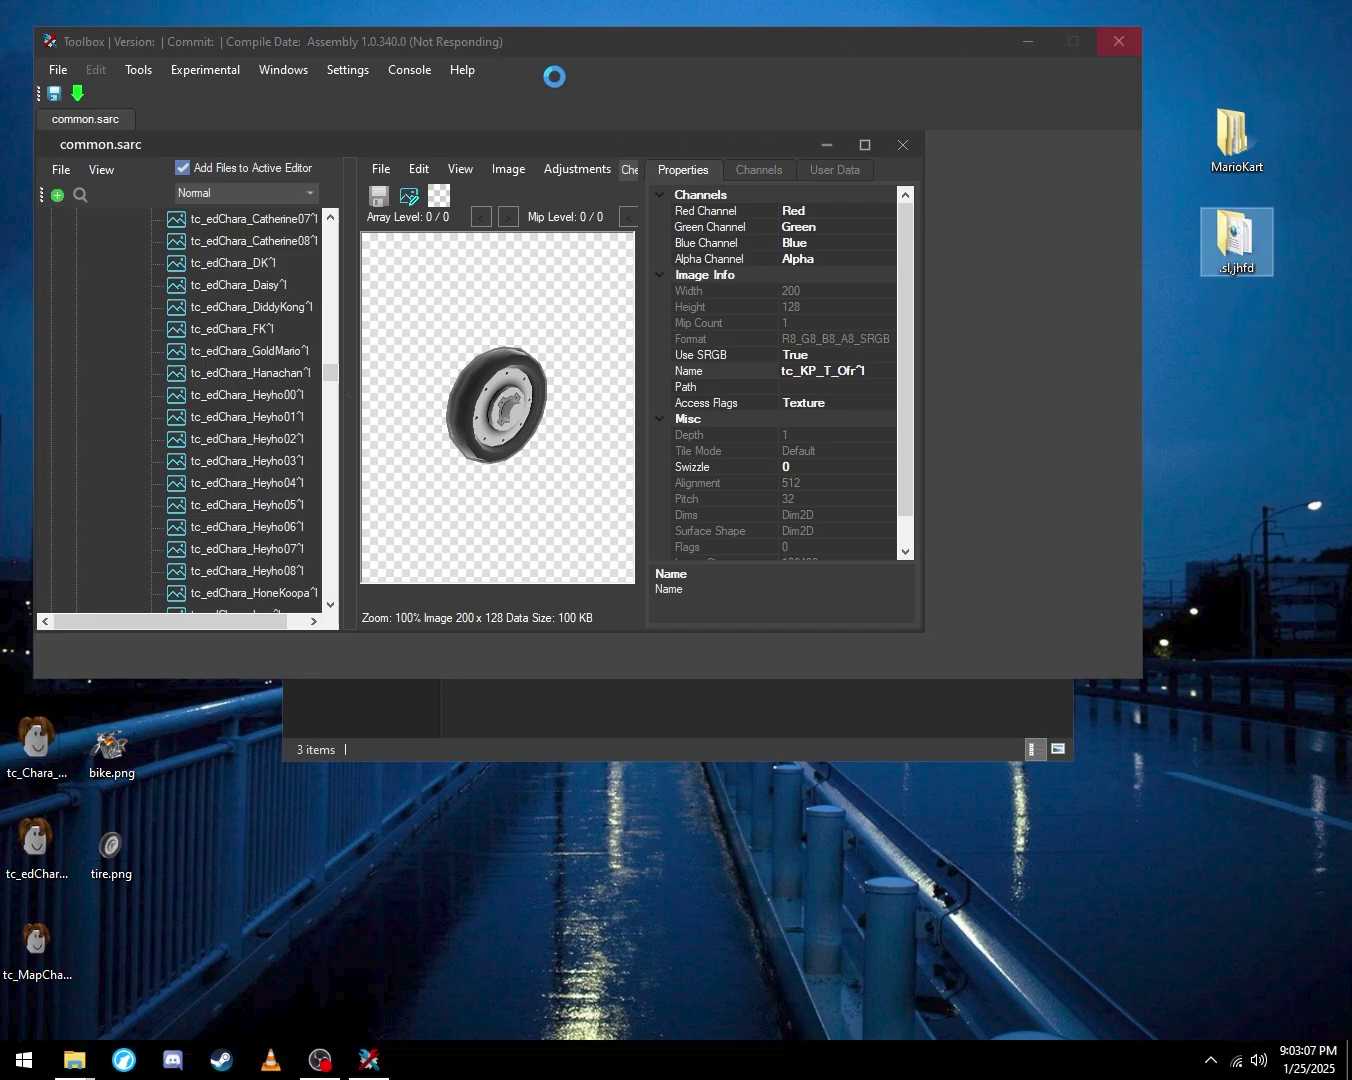
left_click_drag(562, 47, 595, 123)
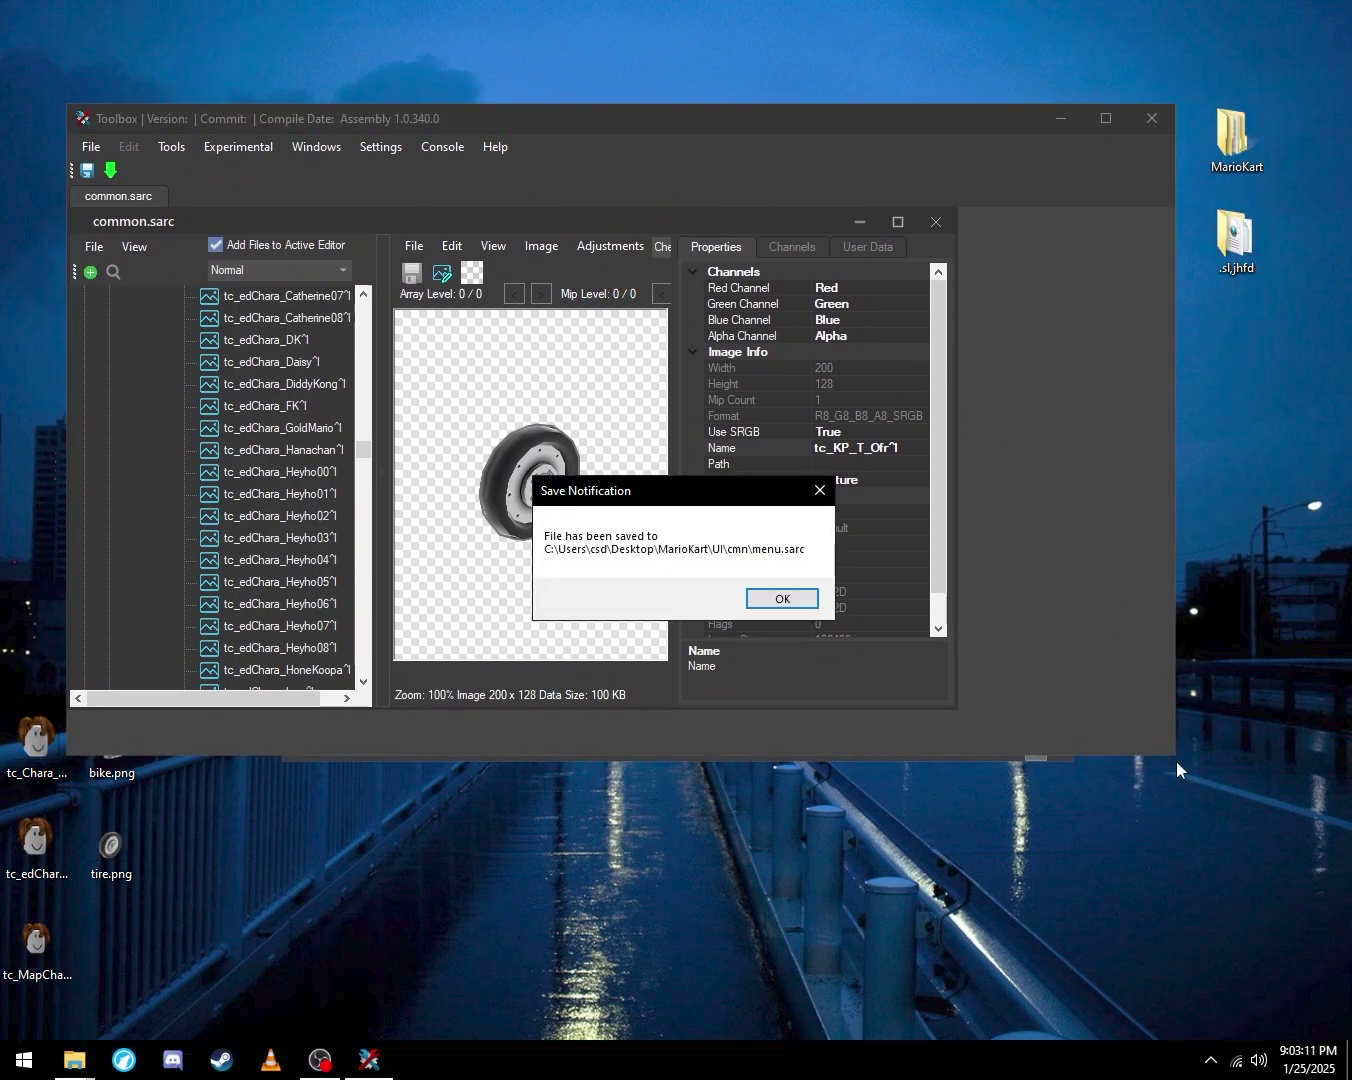
left_click(782, 598)
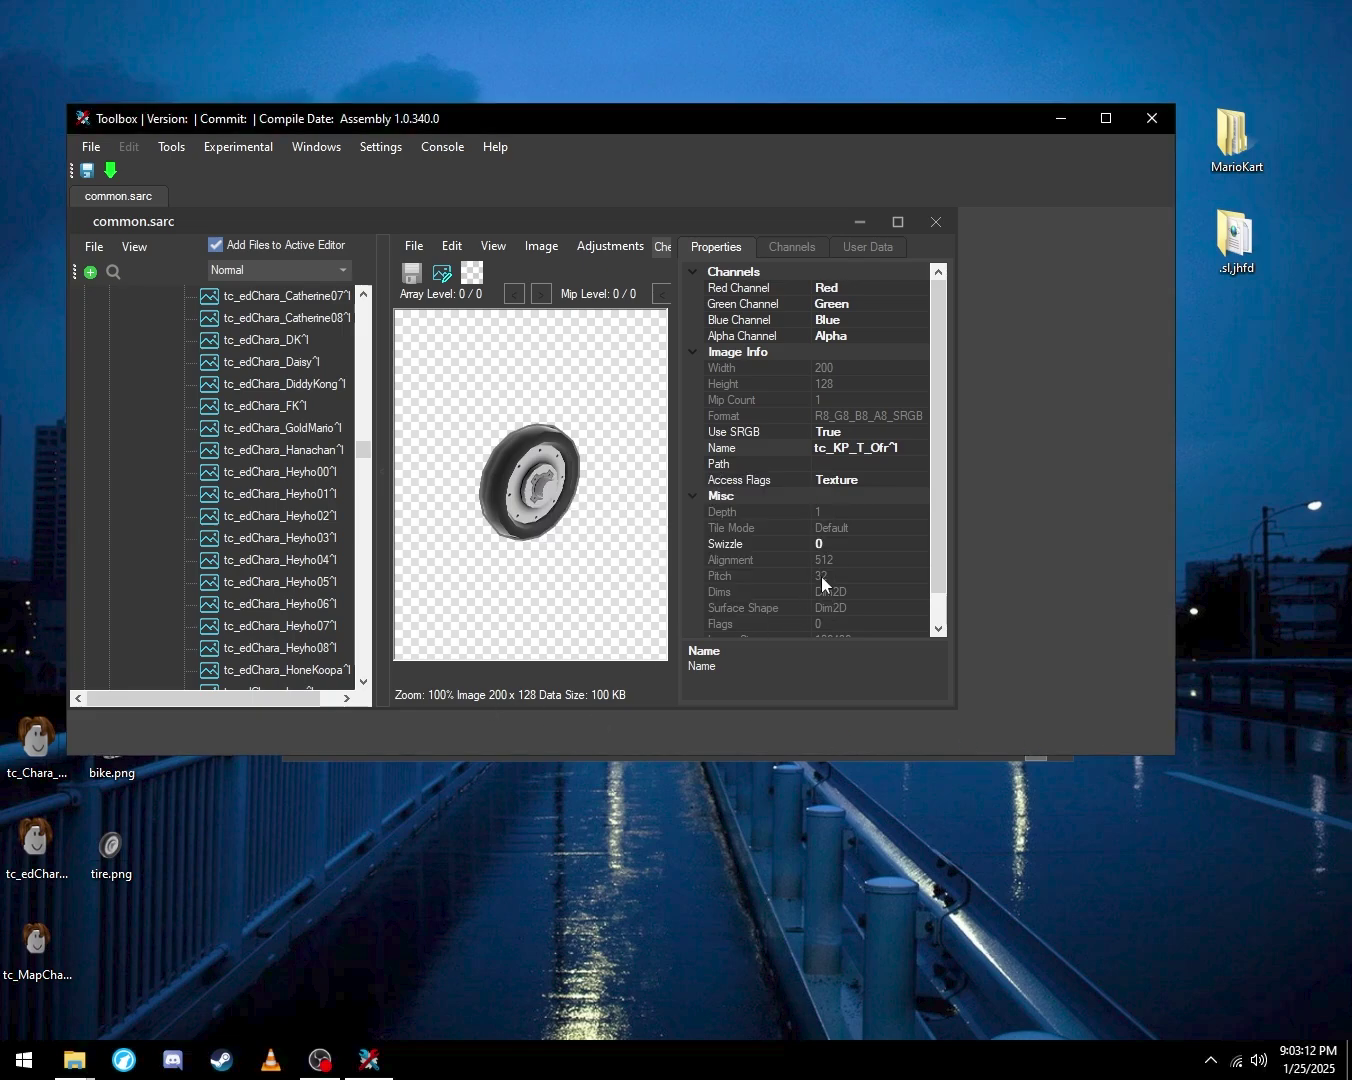
left_click(1153, 118)
left_click(660, 481)
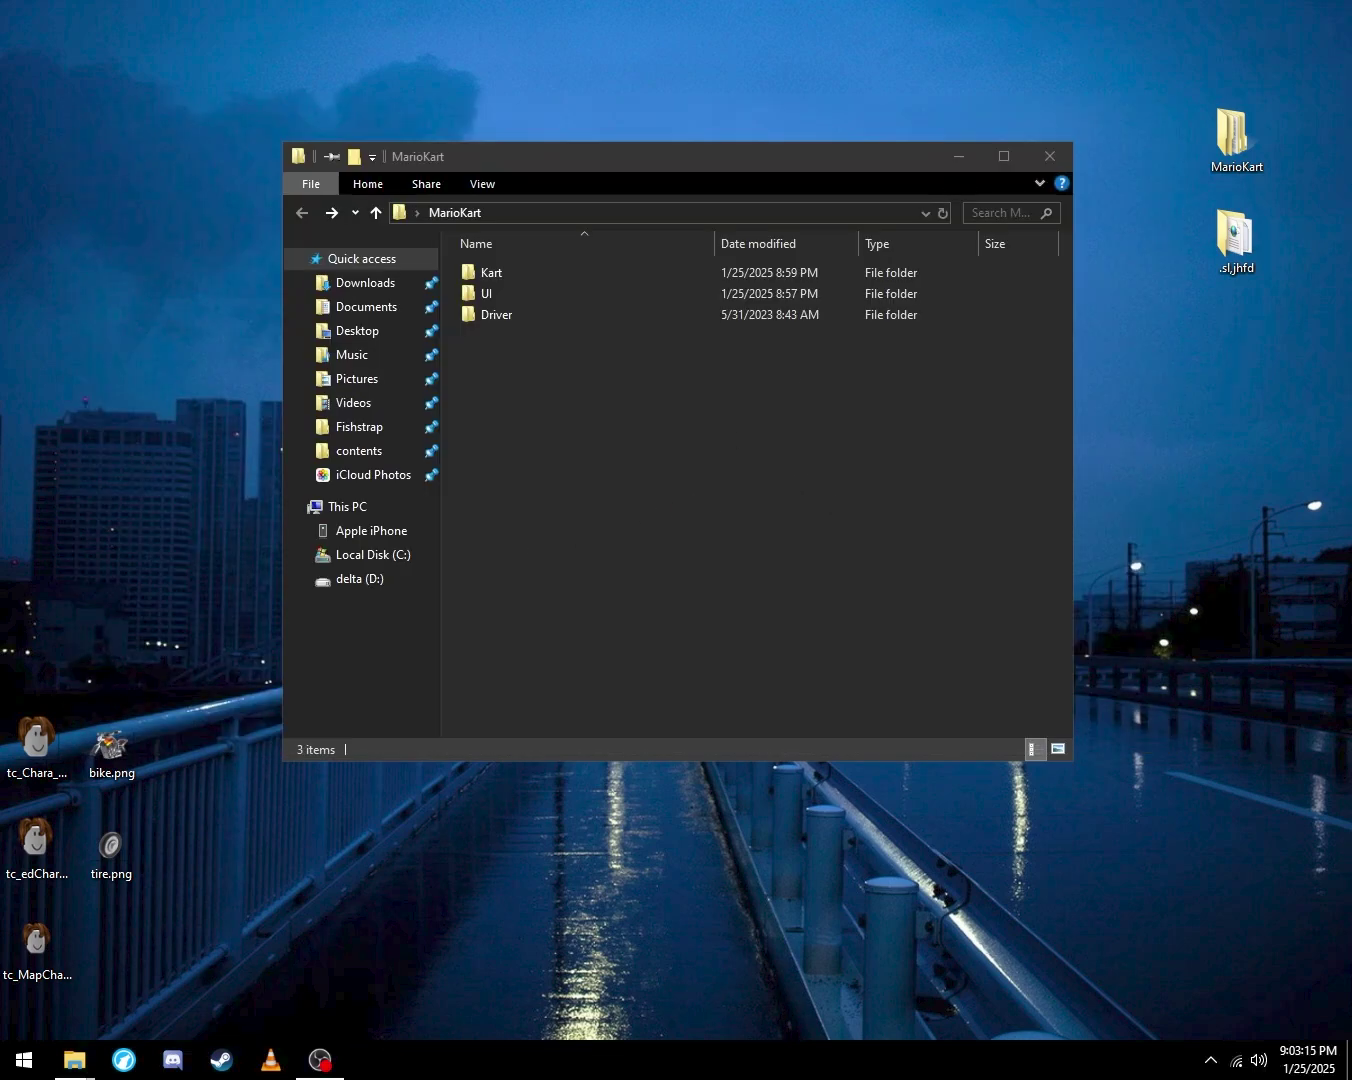
Delete the five icon PNG files and the .sljhfd folder from the Desktop, and rename the MarioKart folder as delta
left_click_drag(448, 960, 28, 681)
key("Delete")
left_click_drag(868, 157, 744, 130)
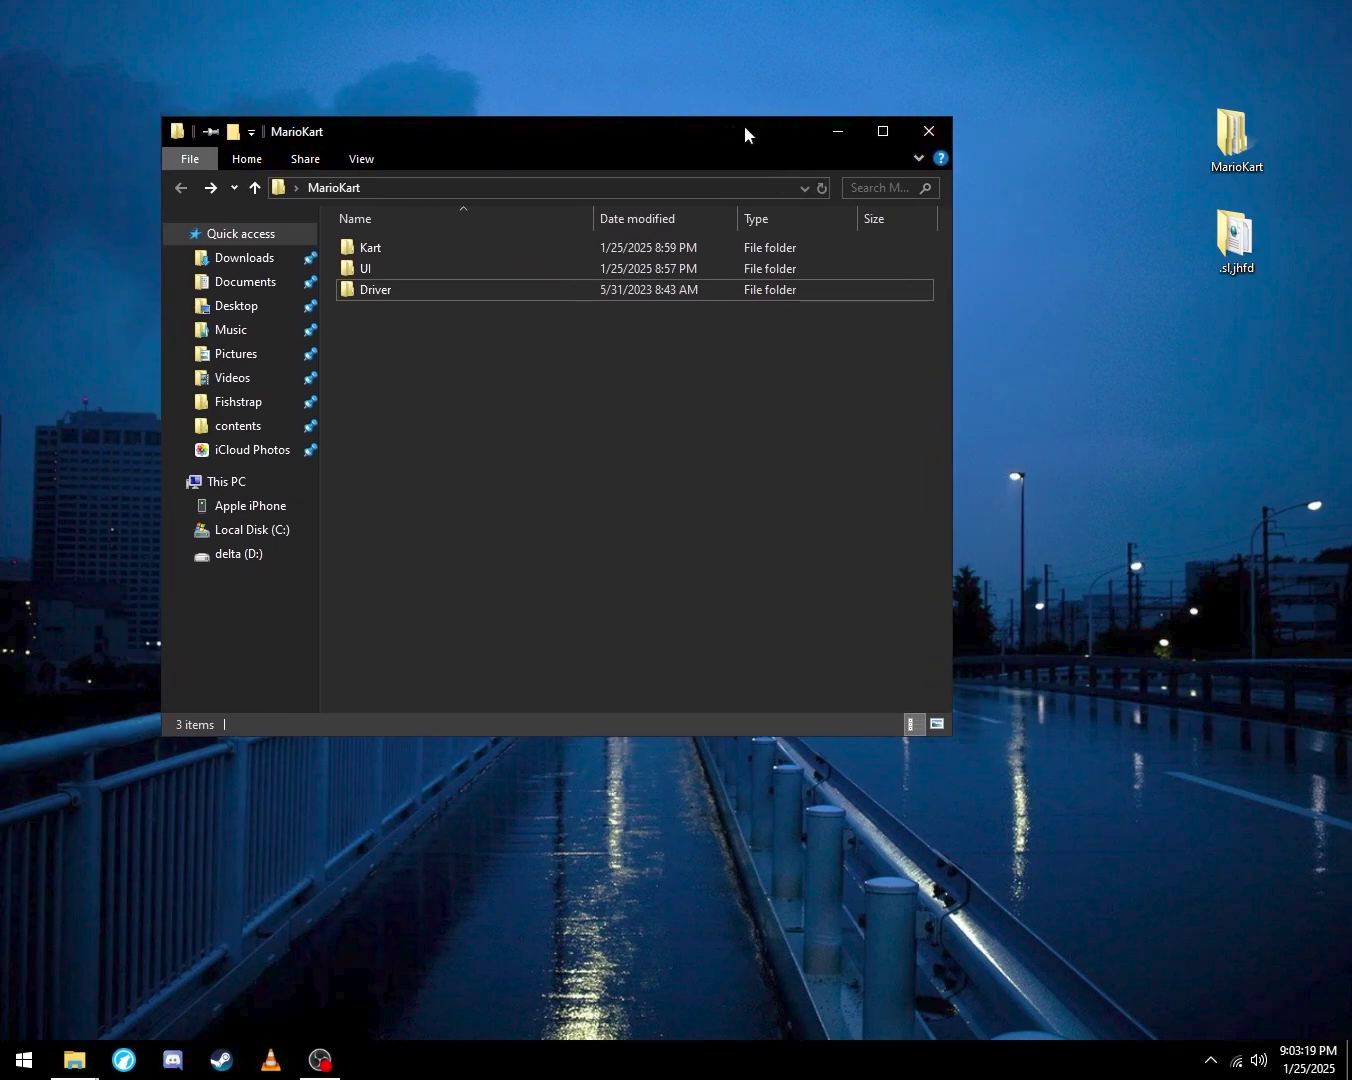
double_click(1233, 239)
left_click(954, 158)
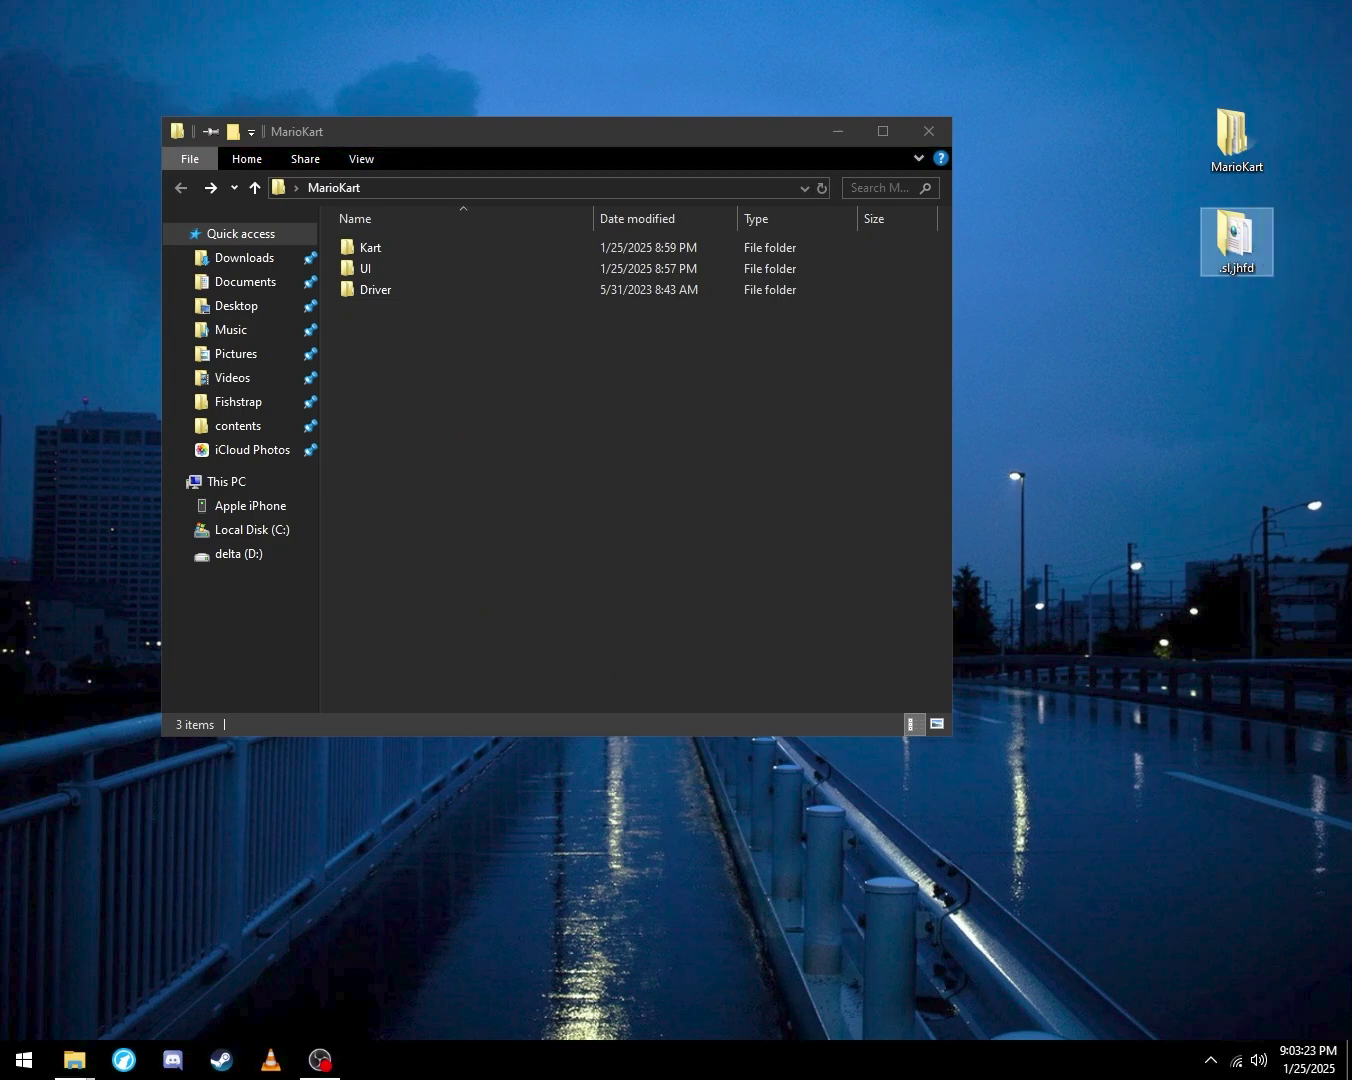
key("Delete")
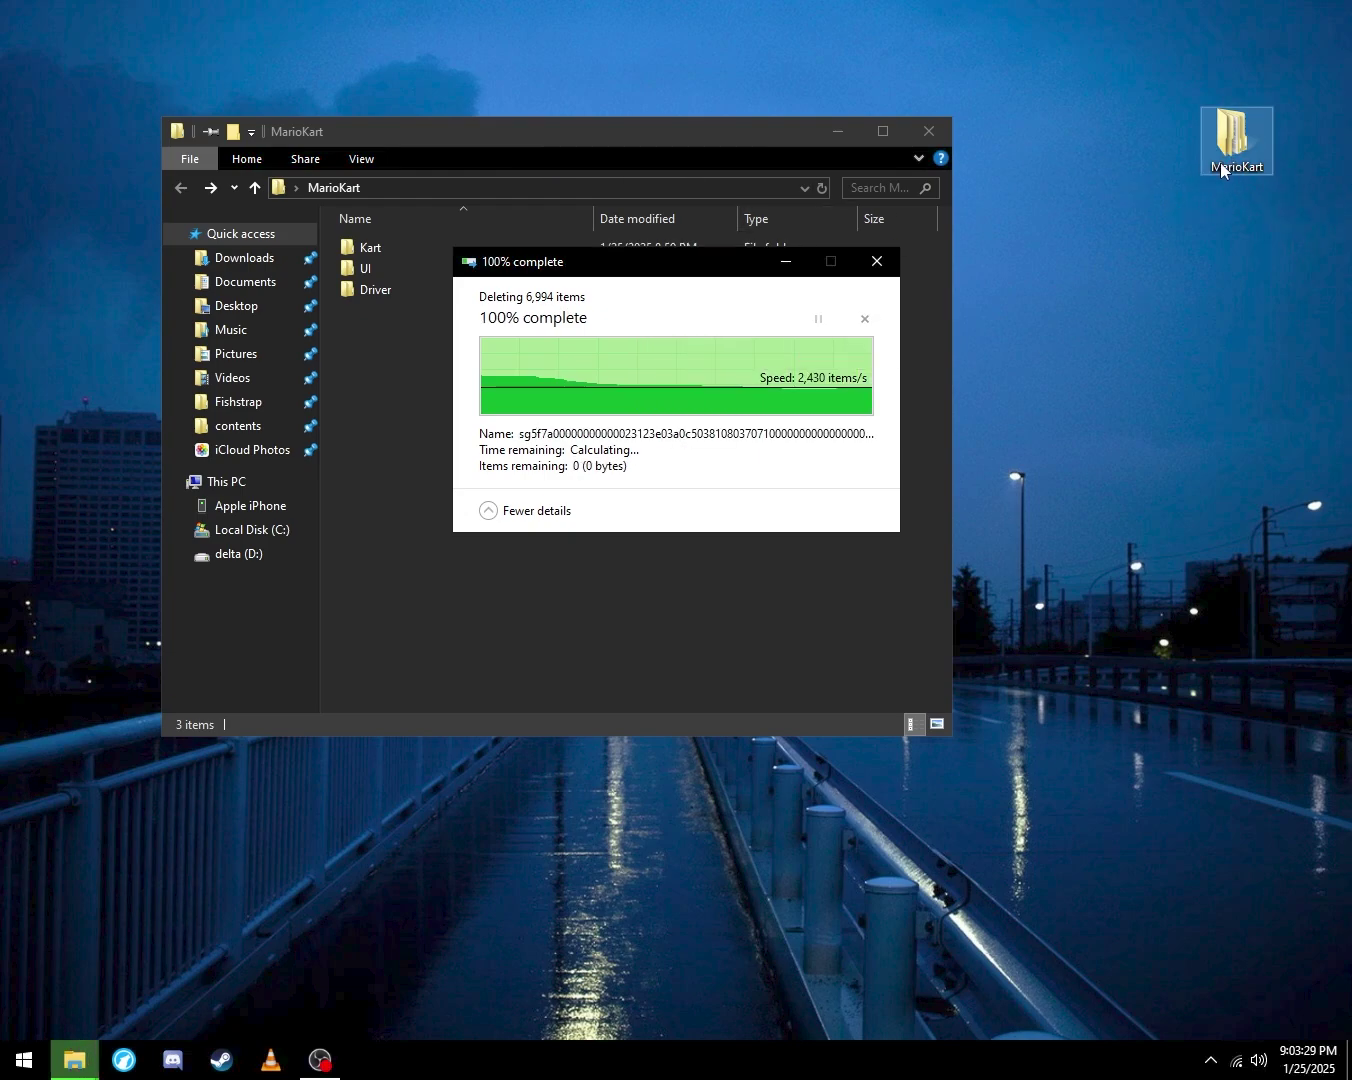
mouse_move(1251, 167)
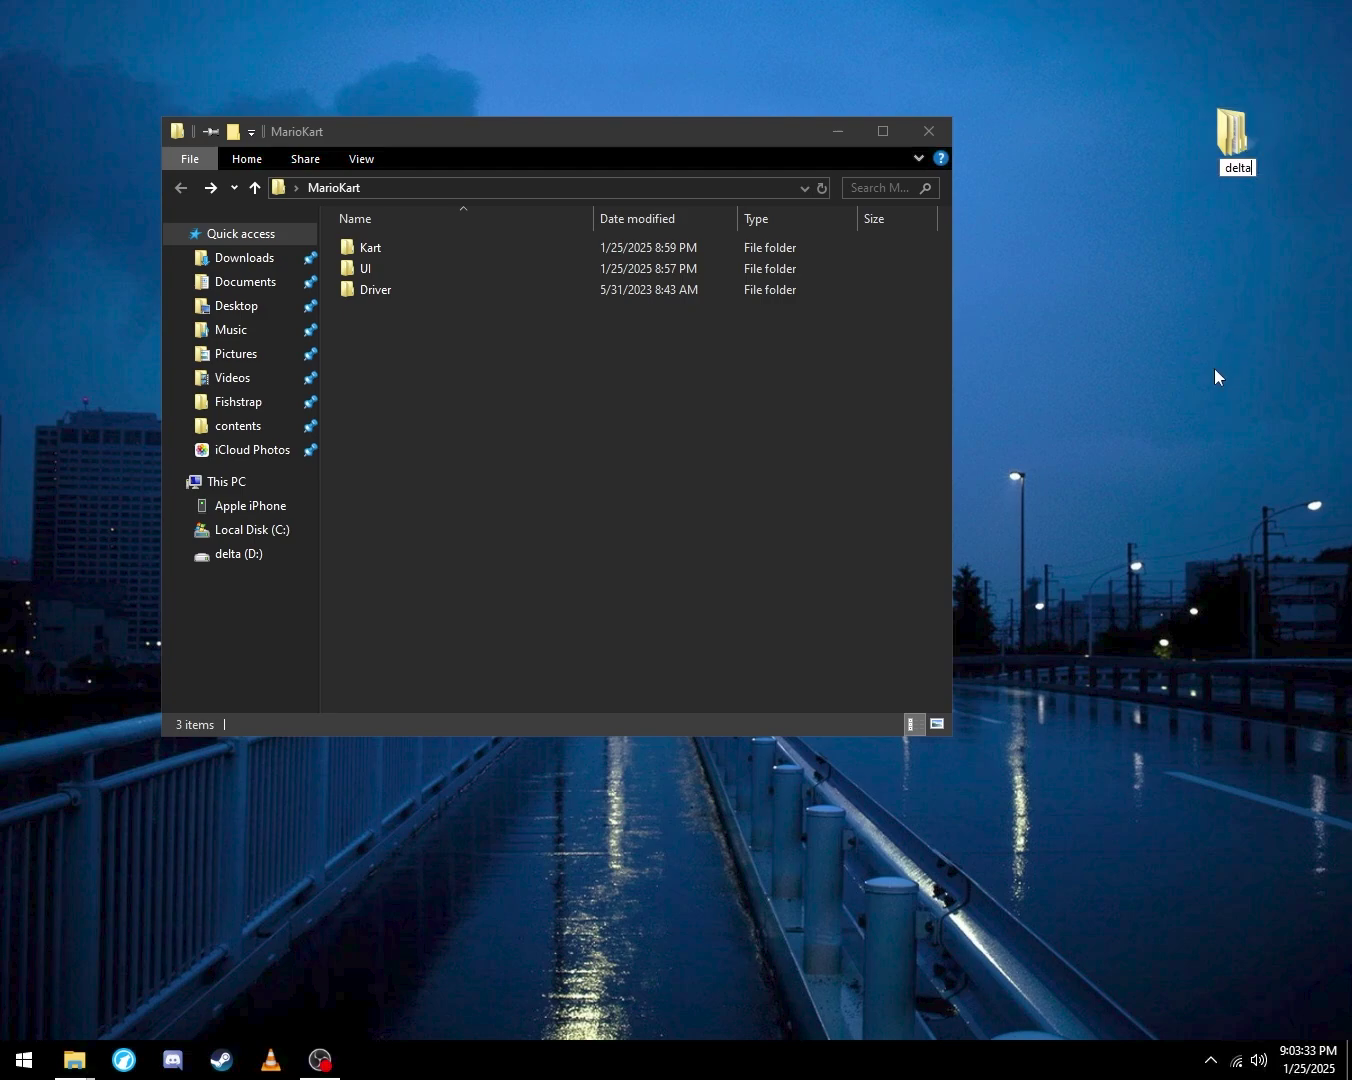
key("Return")
Start Ryujinx and open the mods directory of Mario Kart 8 Deluxe
key("super")
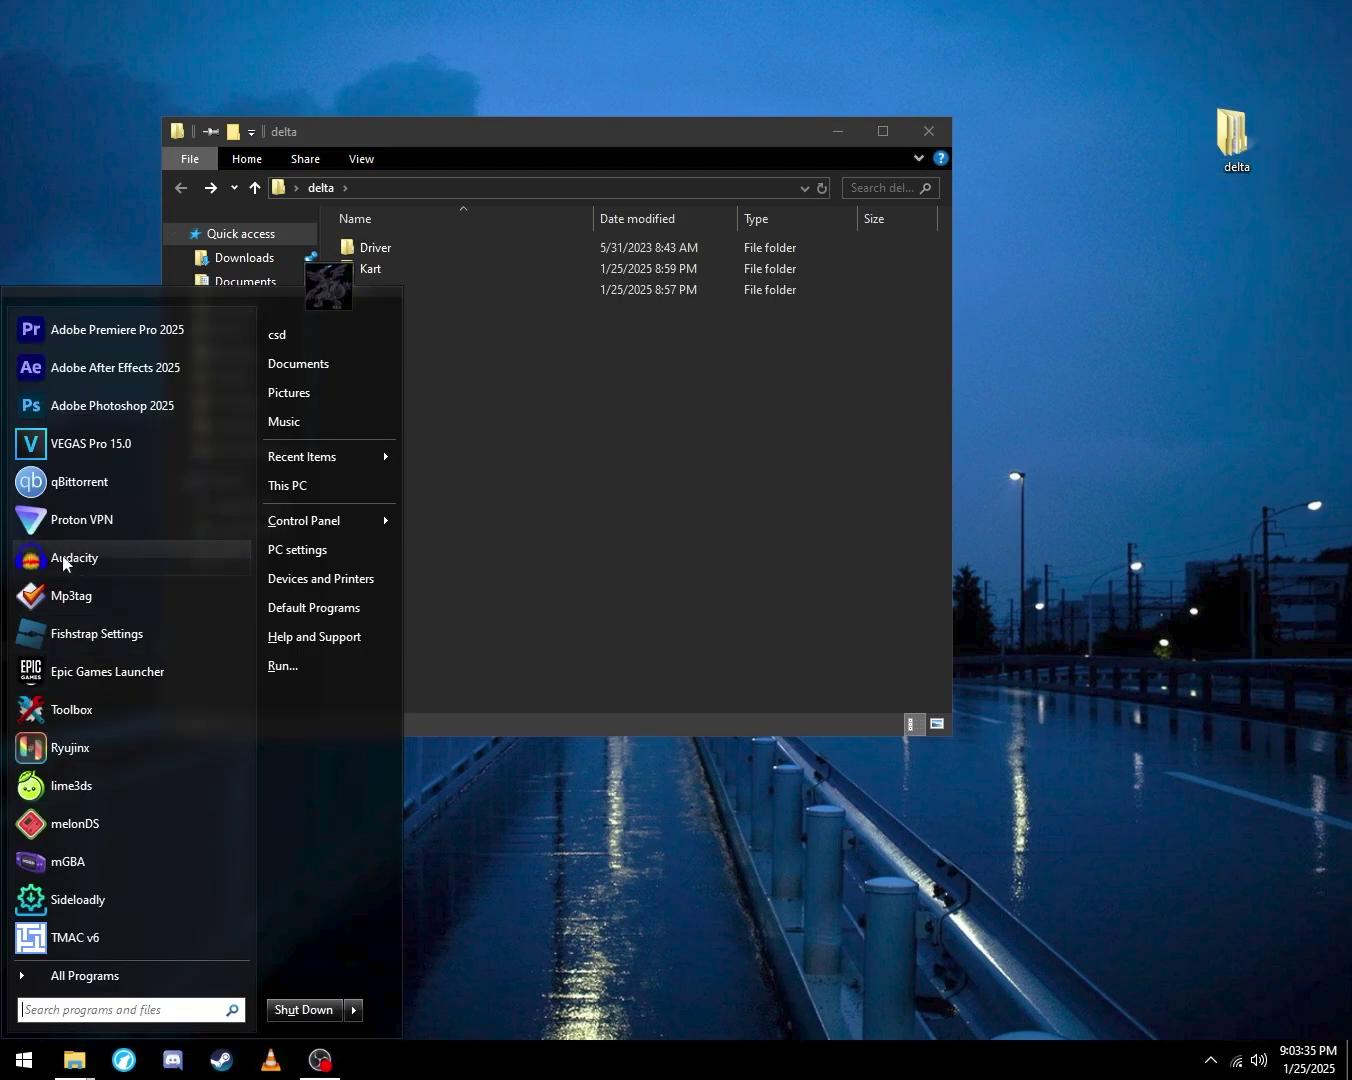
left_click(68, 742)
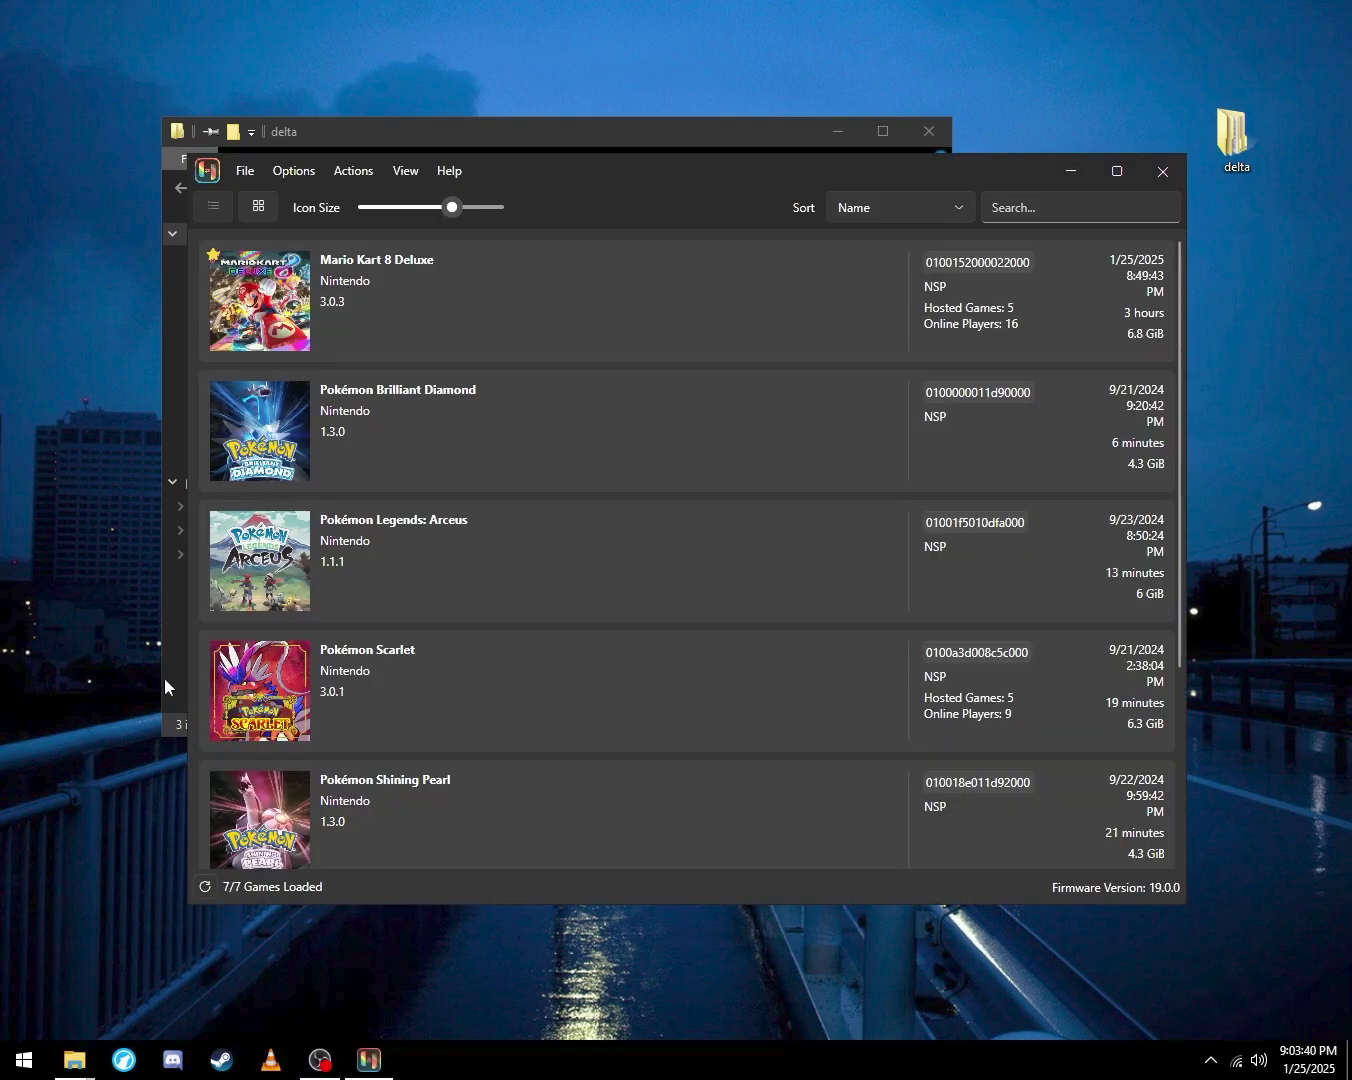
right_click(427, 307)
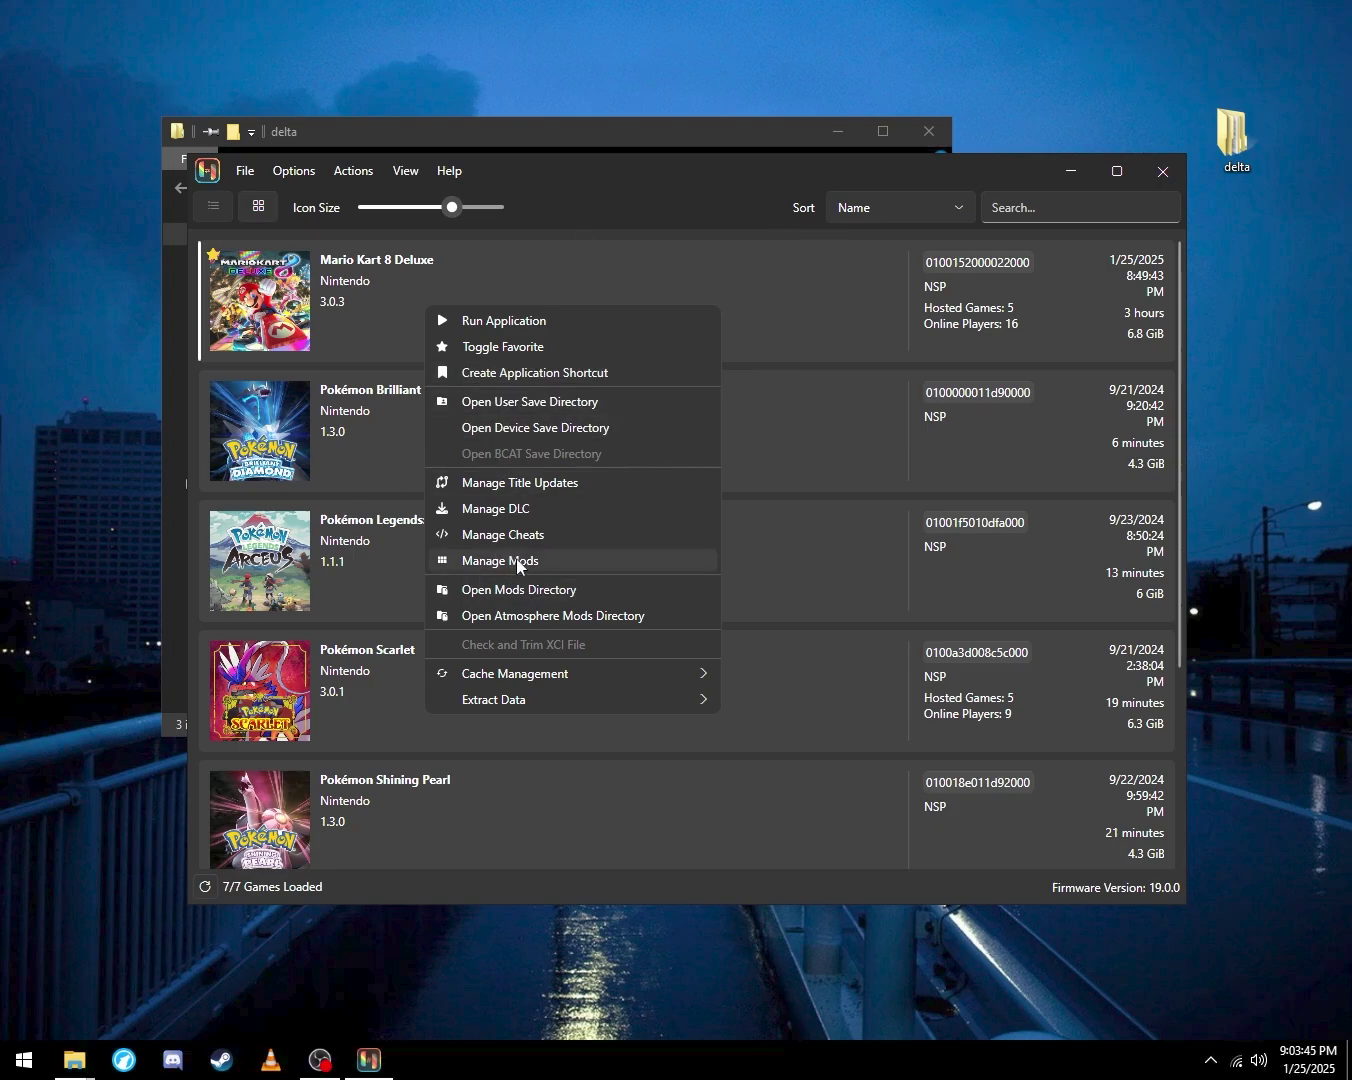
left_click(505, 591)
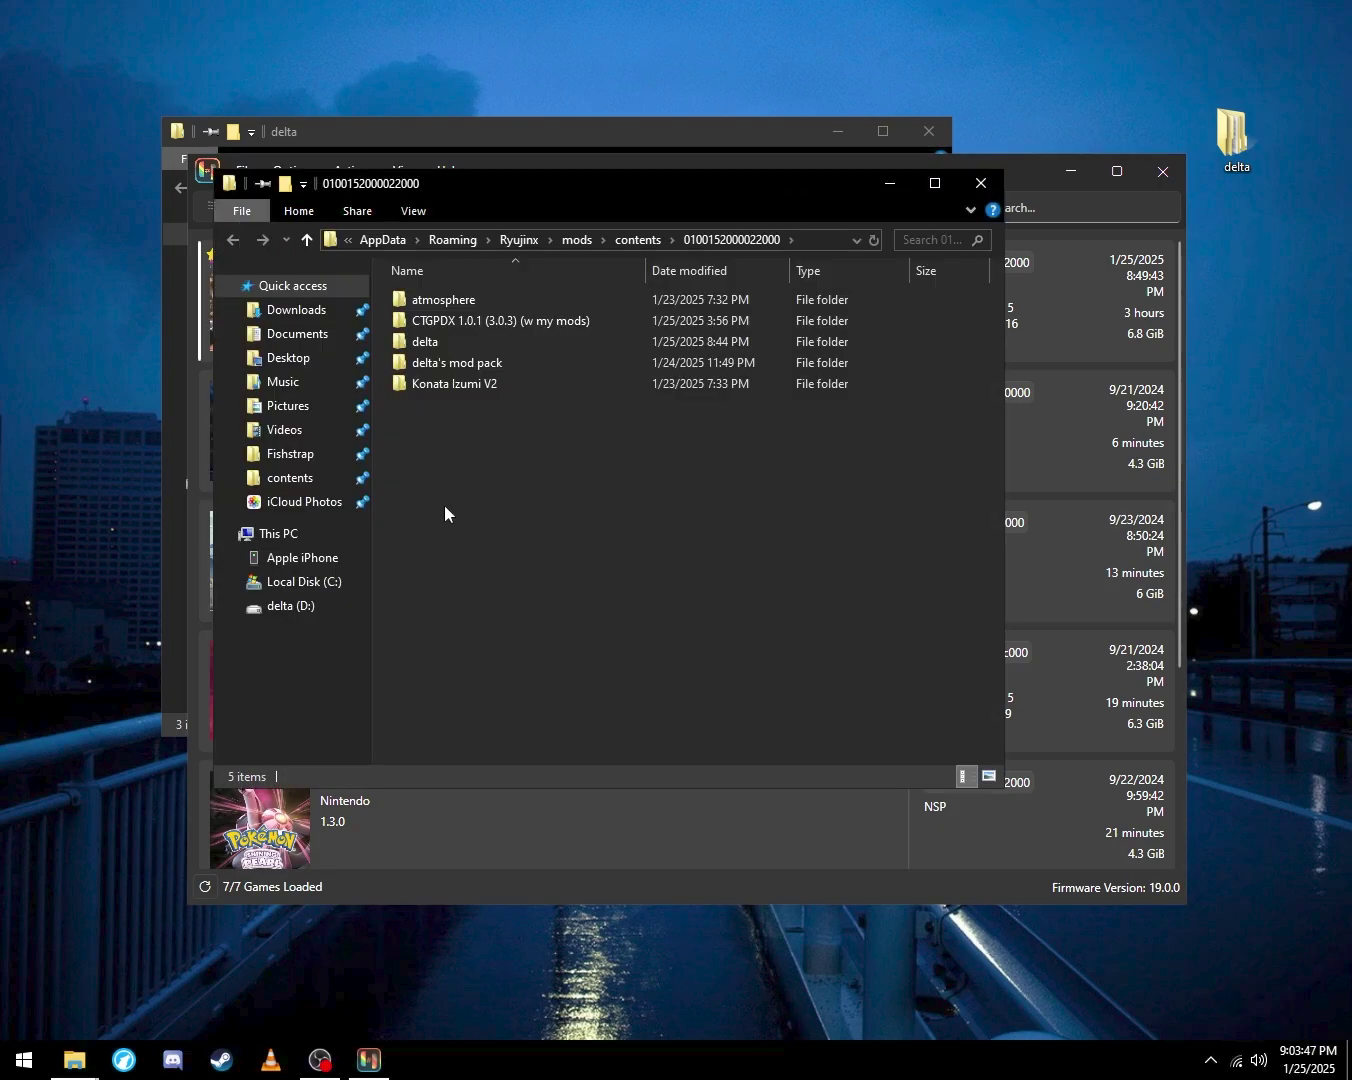
Try moving the Desktop delta folder into the game's mods directory, inspect the merged folder, and undo the move
left_click_drag(1247, 143, 615, 522)
double_click(505, 344)
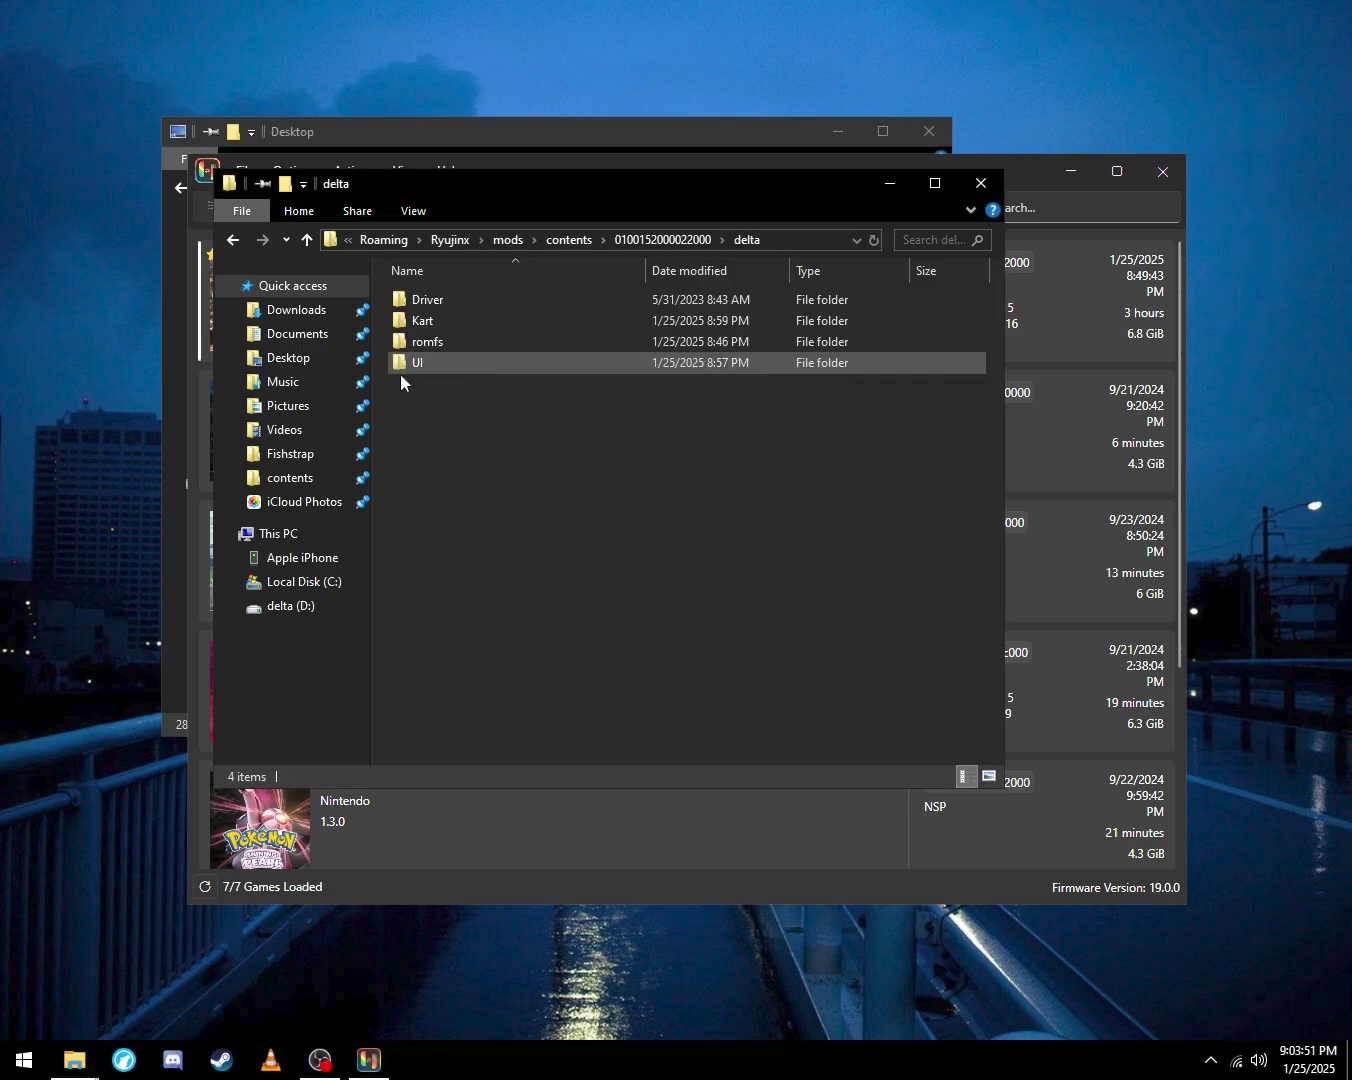
left_click_drag(656, 190, 722, 272)
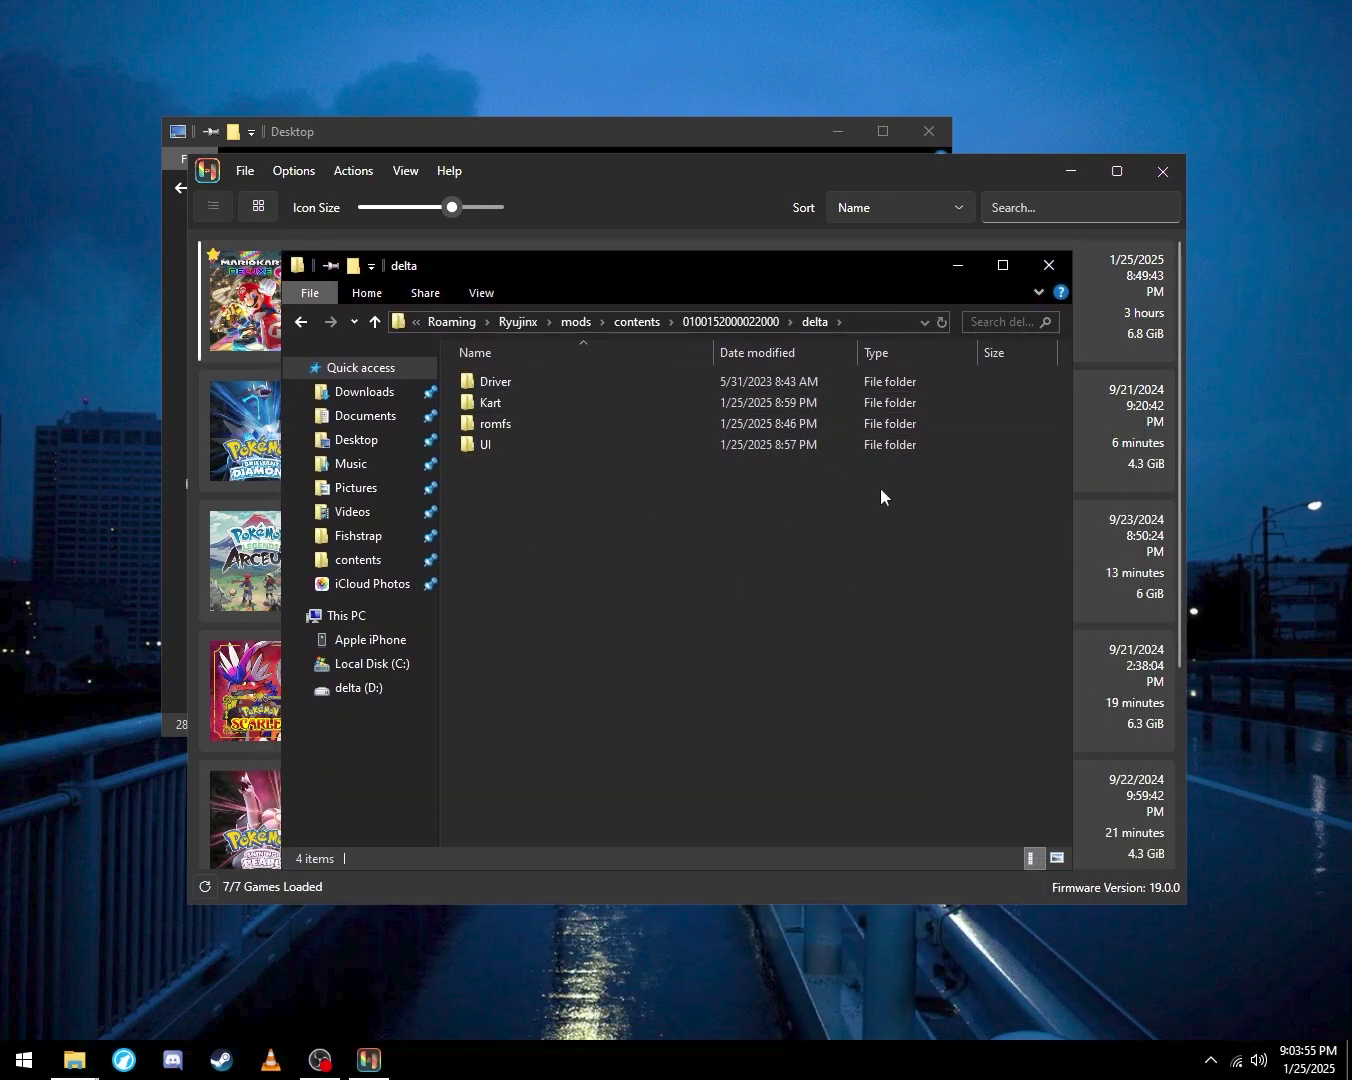
key("ctrl+z")
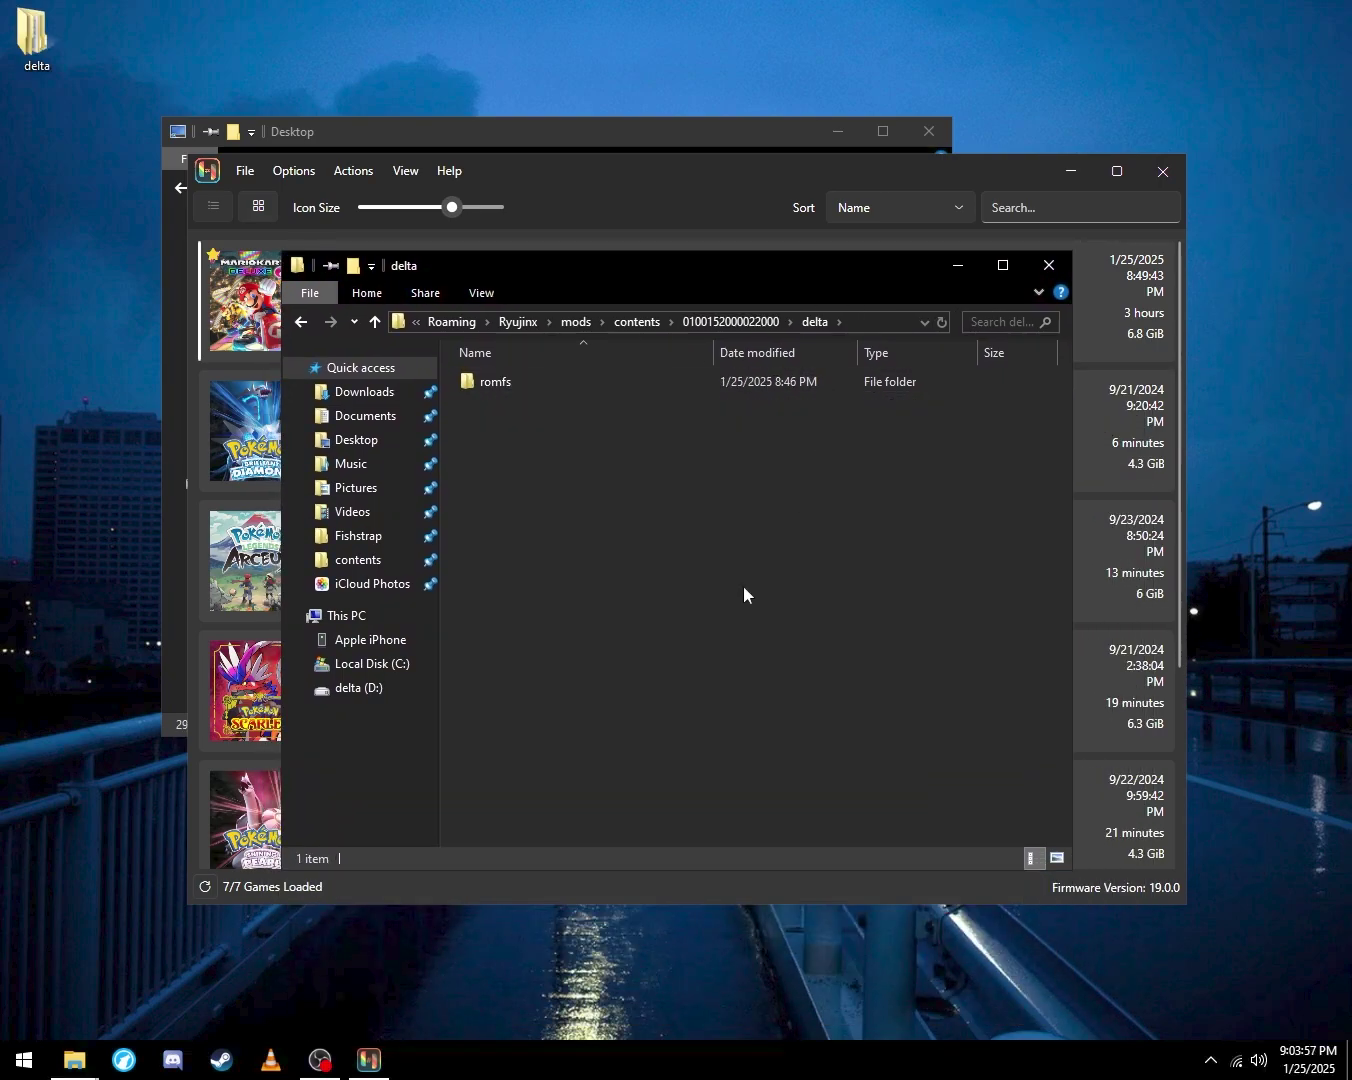
Delete the old delta folder from the Mario Kart 8 Deluxe mods directory
key("alt+Left")
key("Delete")
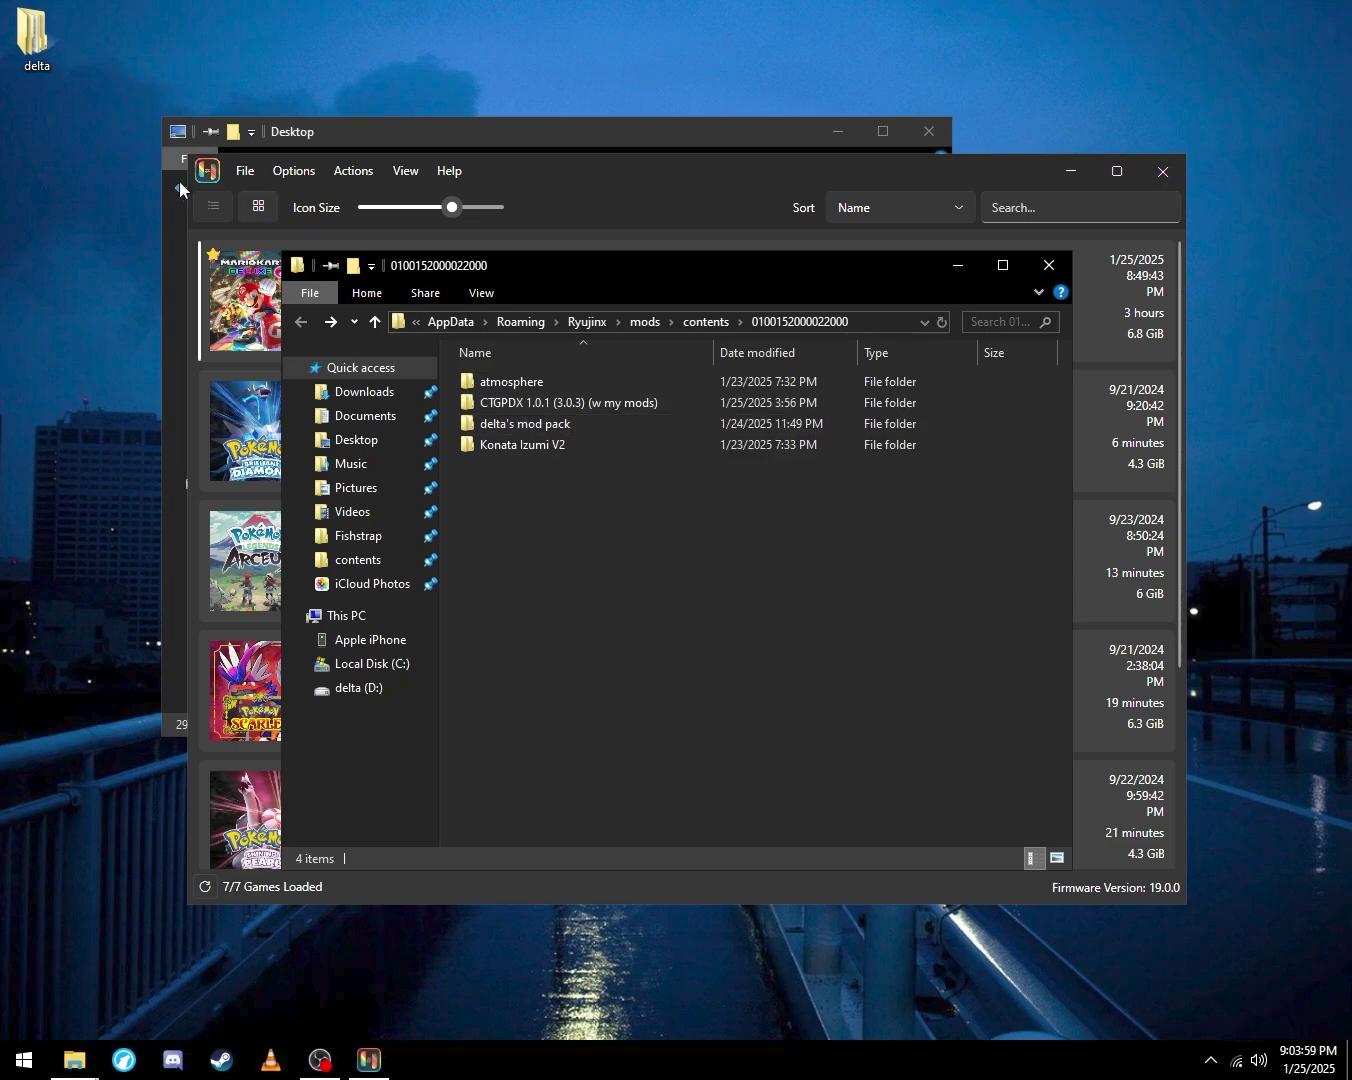
Create a folder named romfs inside the delta folder on the Desktop
left_click_drag(29, 43, 420, 240)
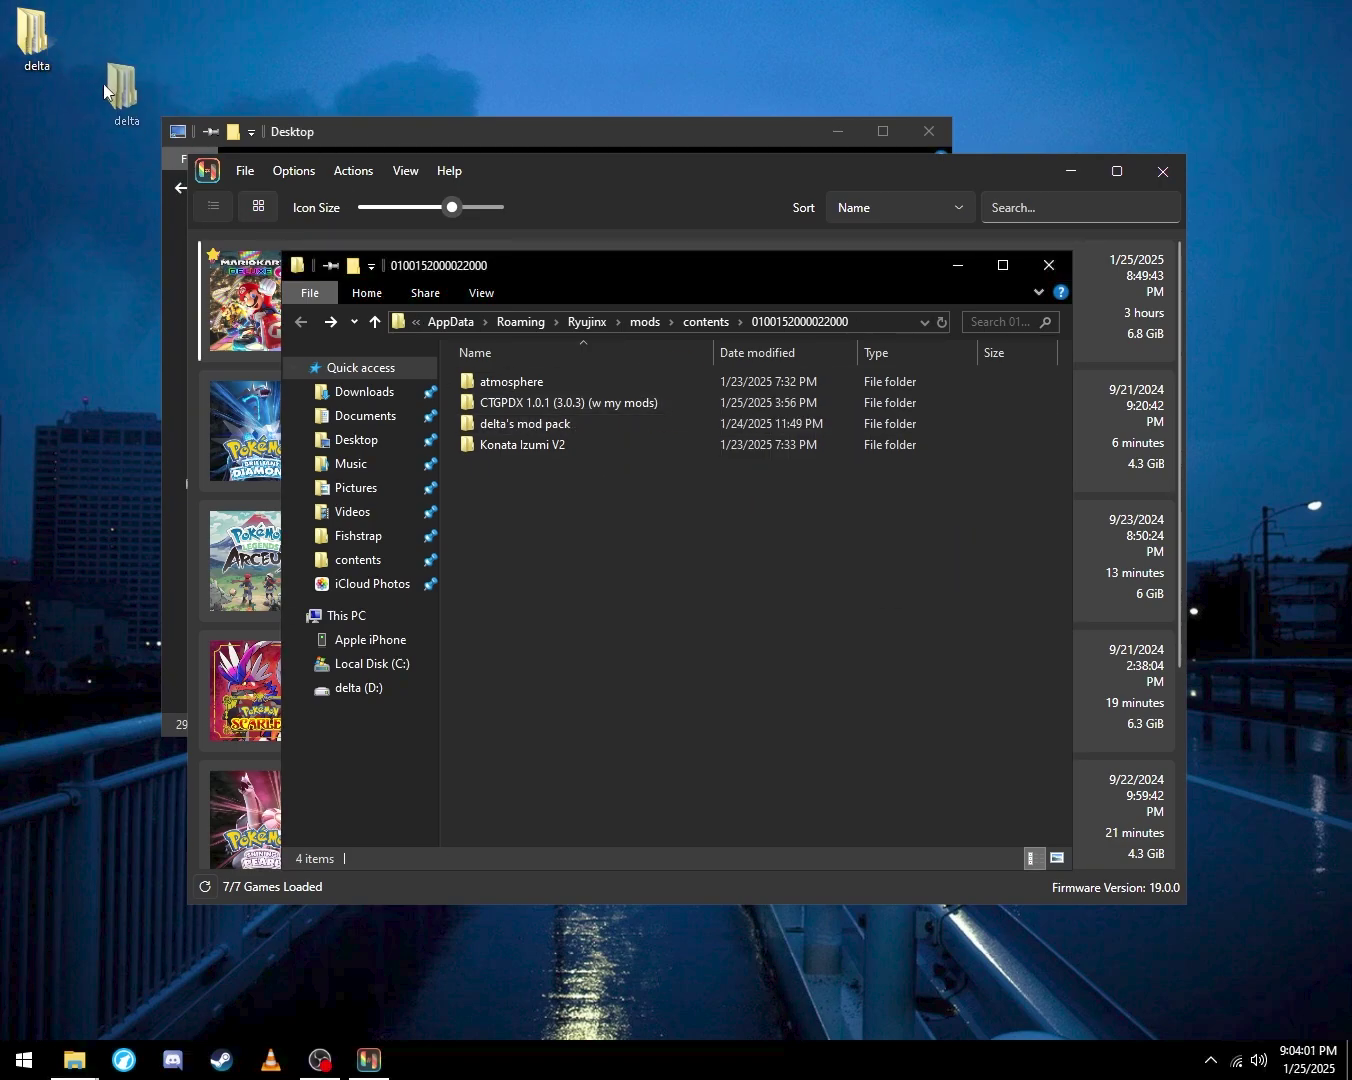
left_click_drag(105, 88, 104, 45)
double_click(107, 35)
right_click(653, 612)
mouse_move(813, 851)
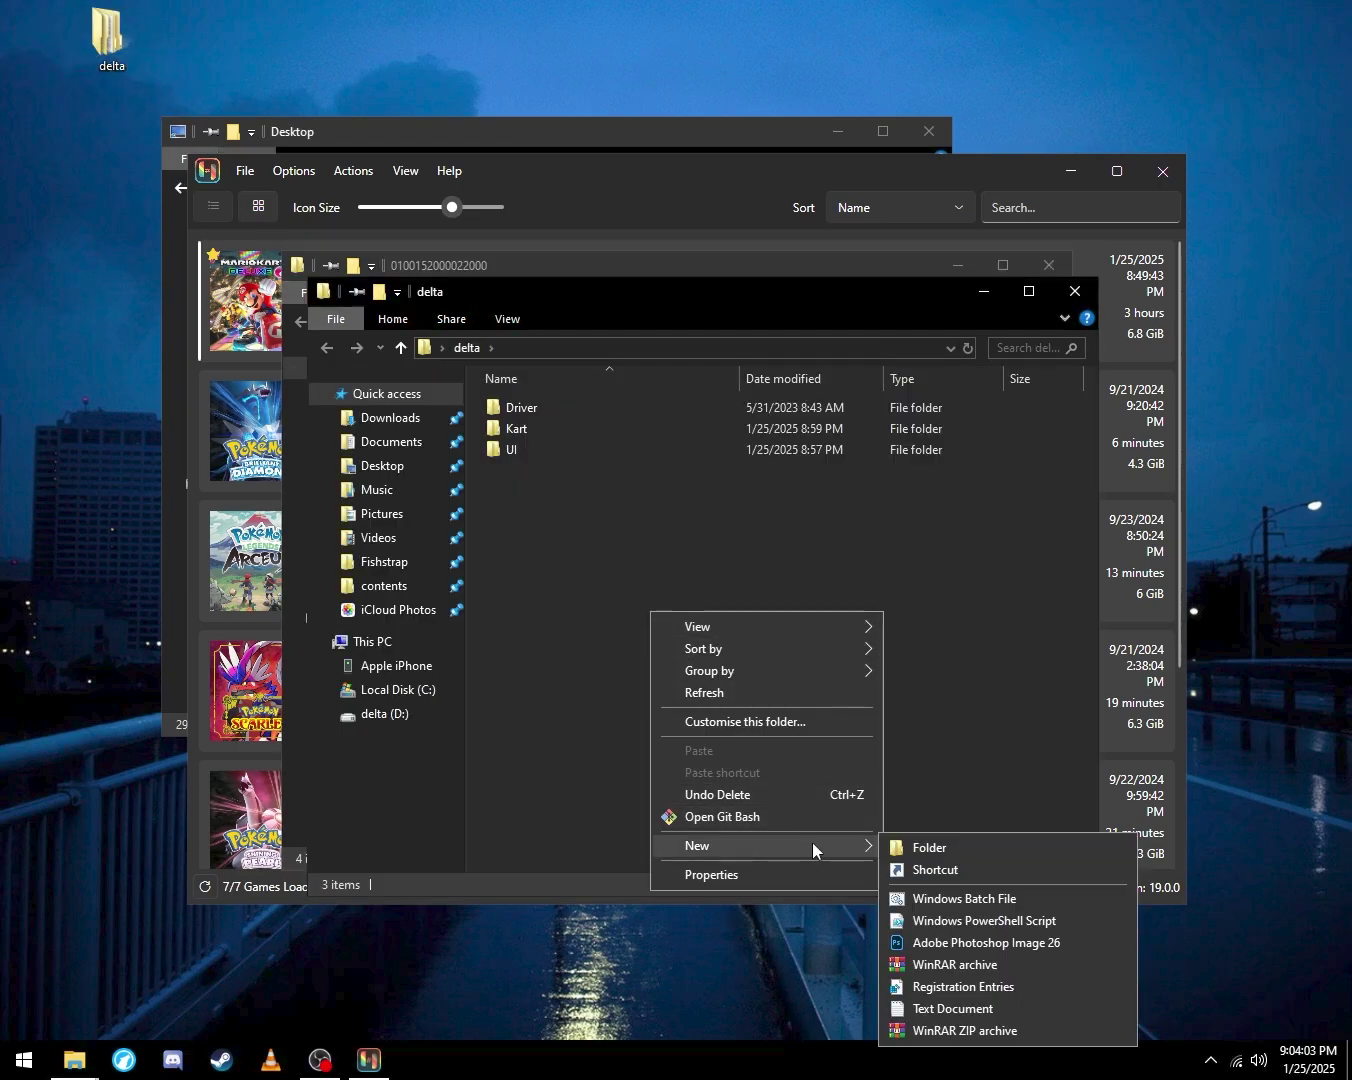
left_click(928, 850)
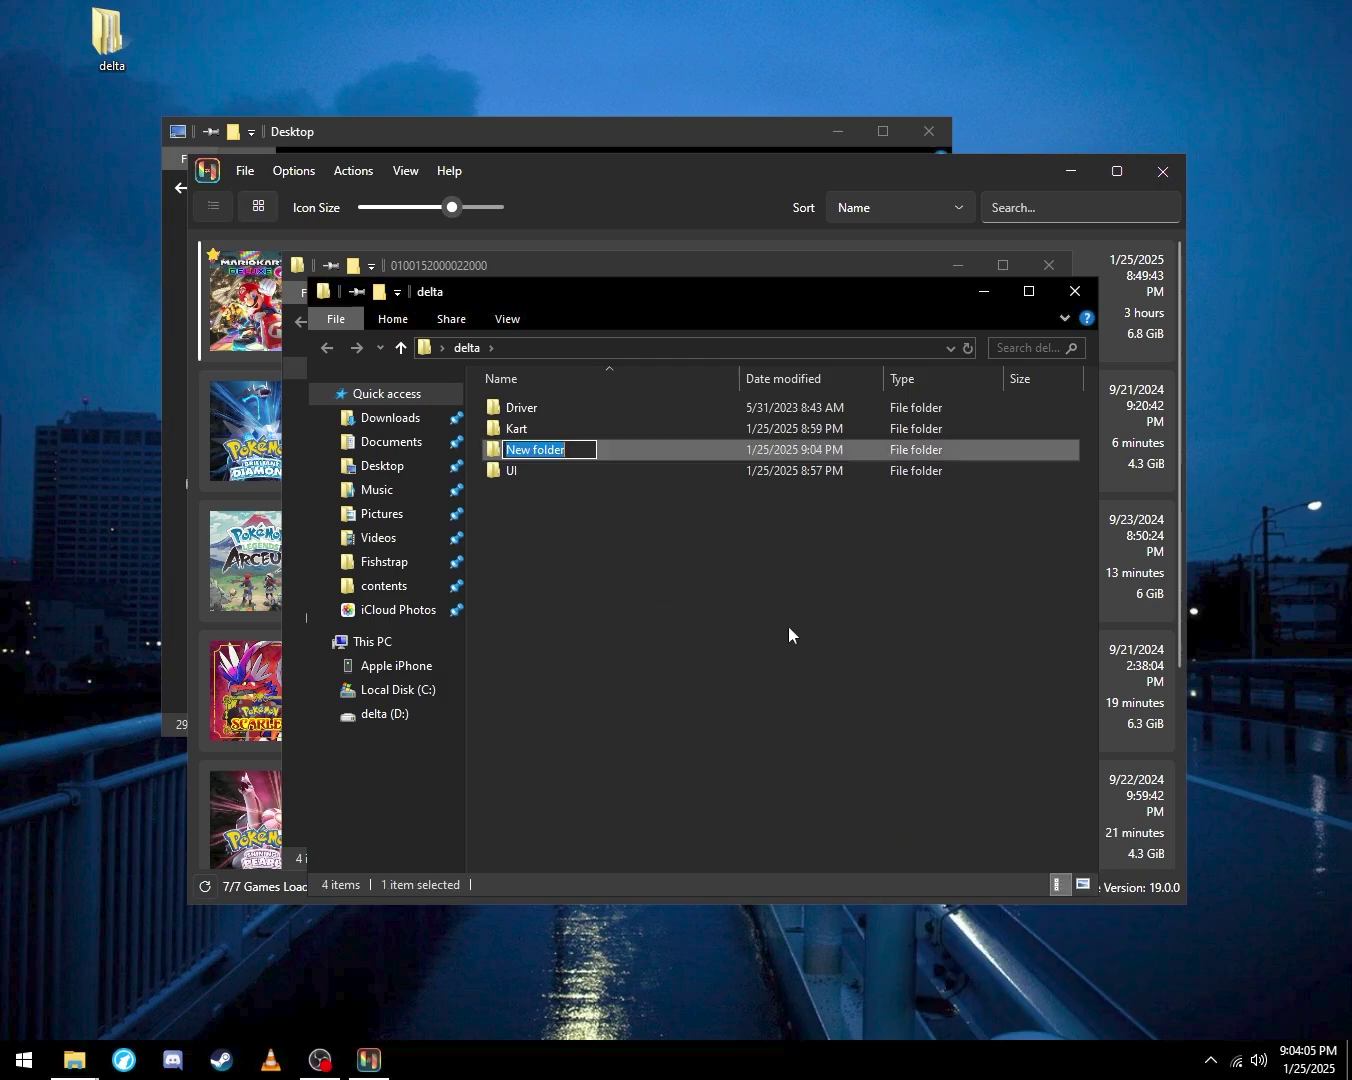
type("romfs")
key("Return")
Move the Driver, Kart and UI folders into romfs and close the delta folder window
key("ctrl+a")
left_click(528, 456, "ctrl")
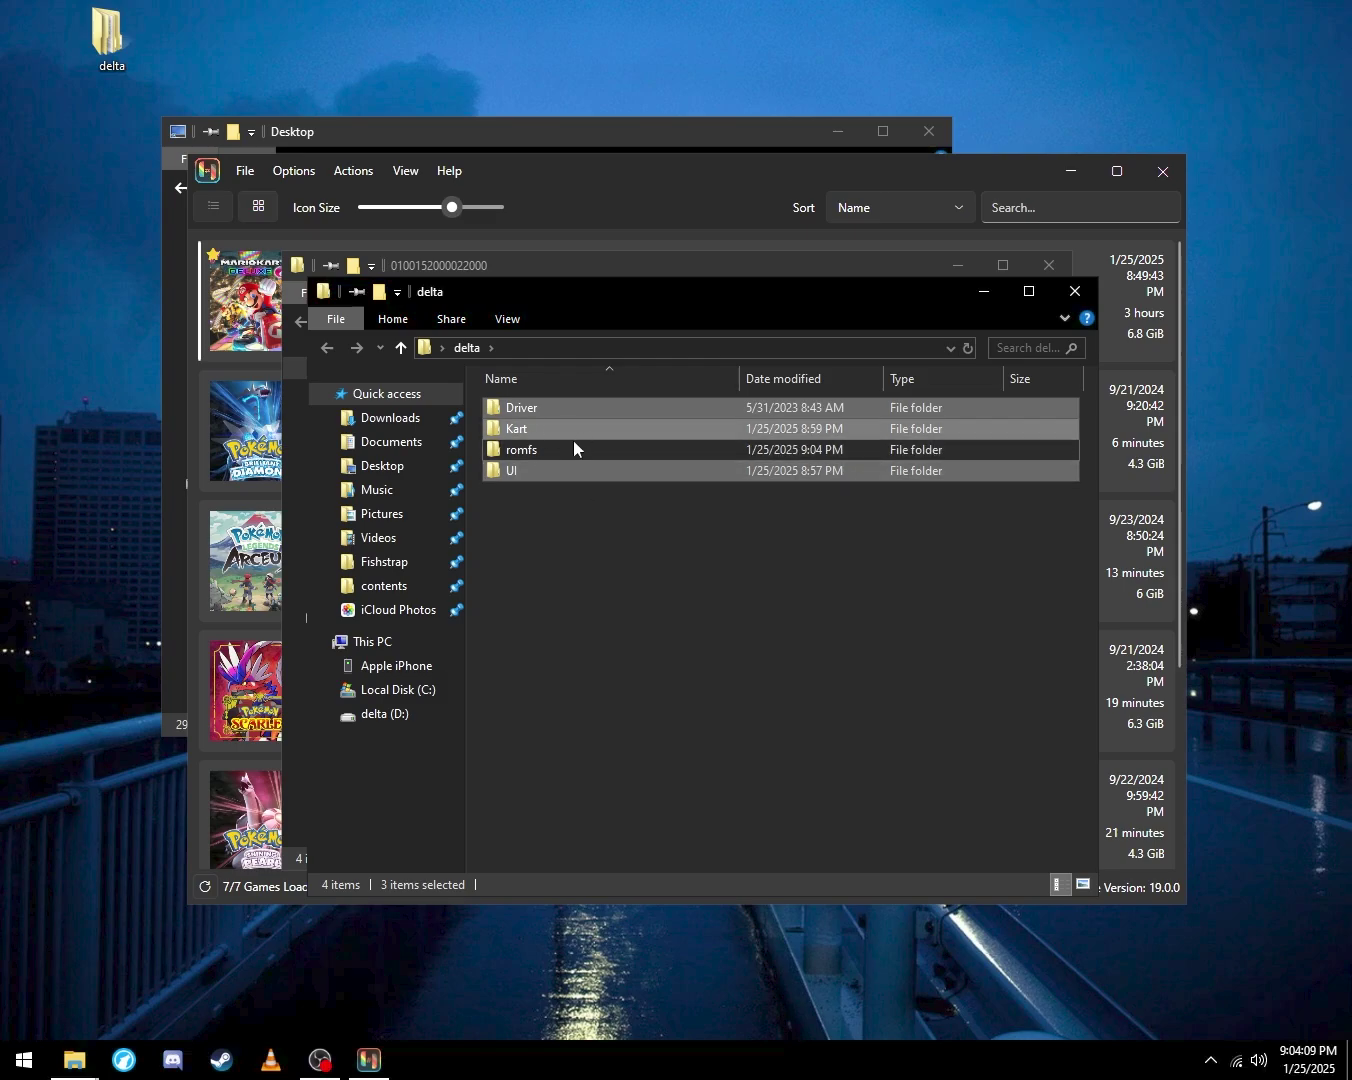
left_click_drag(649, 649, 719, 852)
key("ctrl+a")
left_click(538, 452, "ctrl")
left_click_drag(530, 428, 590, 452)
left_click(1074, 292)
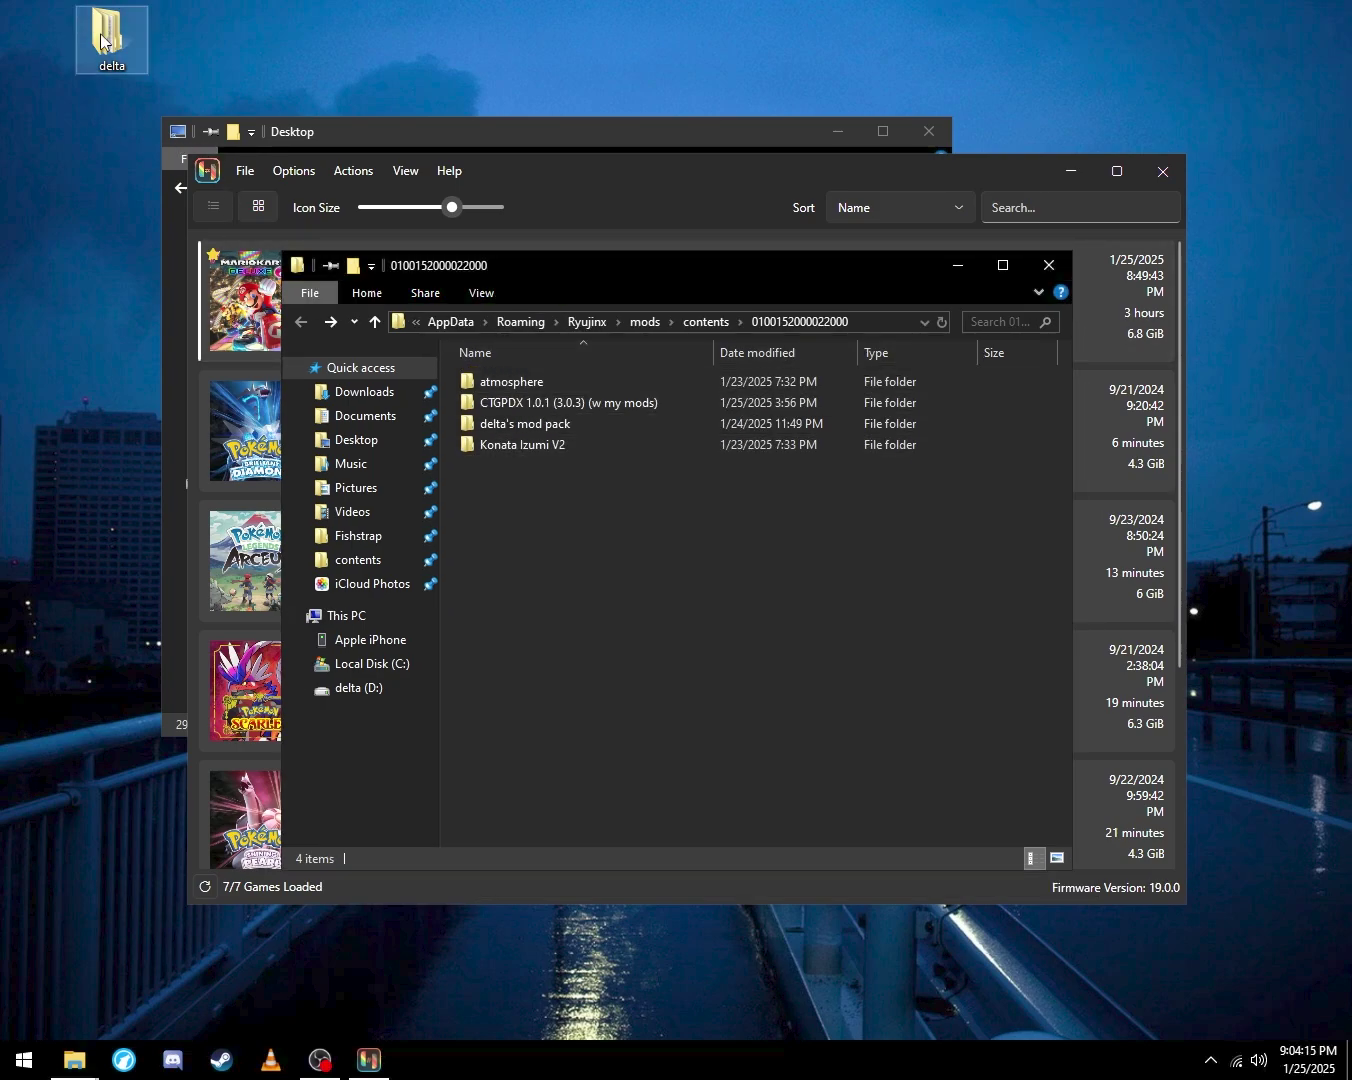
Move the delta folder from the Desktop into the game's mods directory, and check the mod list of Mario Kart 8 Deluxe in Ryujinx
left_click_drag(100, 38, 695, 627)
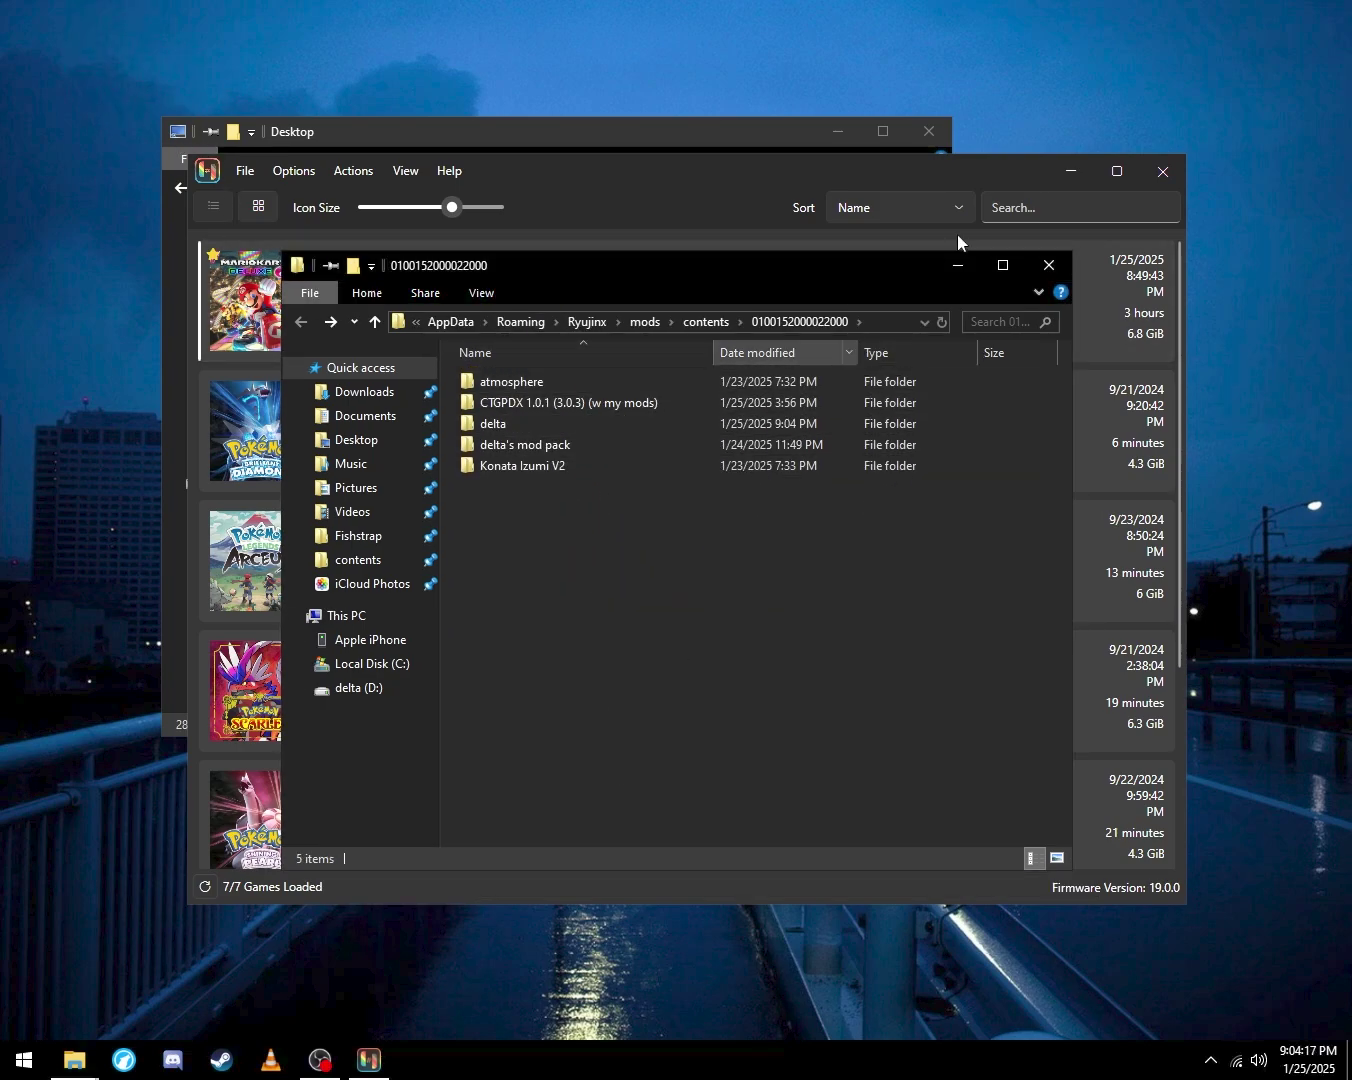
left_click(1051, 284)
right_click(641, 318)
left_click(713, 577)
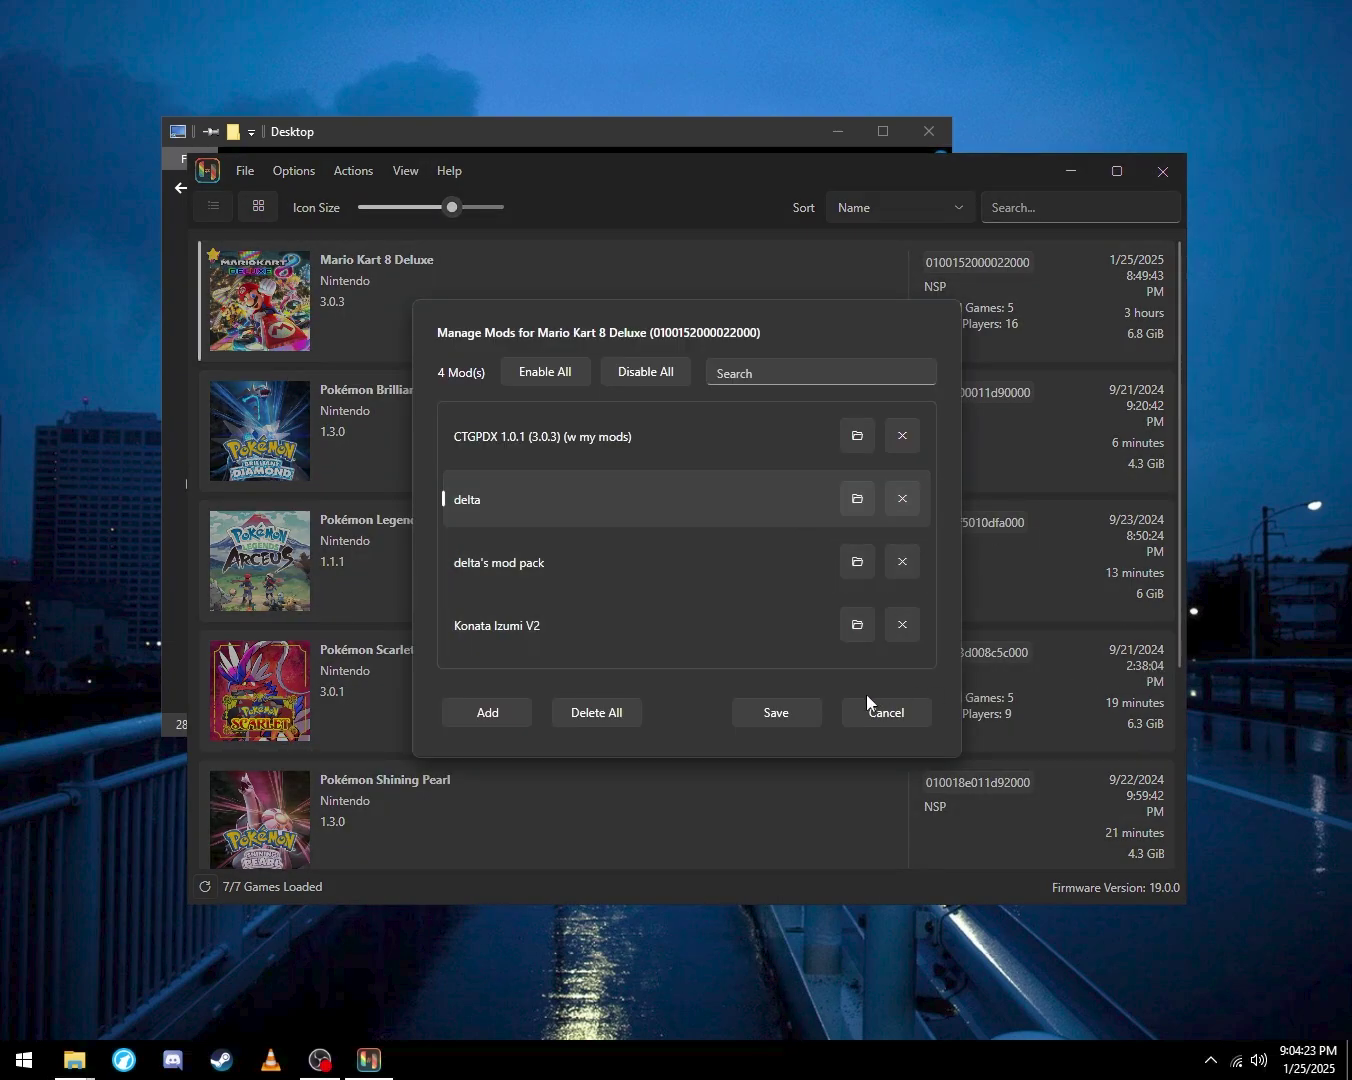
left_click(865, 704)
Try to run Mario Kart 8 Deluxe with the delta mod and adjust the emulator's audio volume
right_click(529, 297)
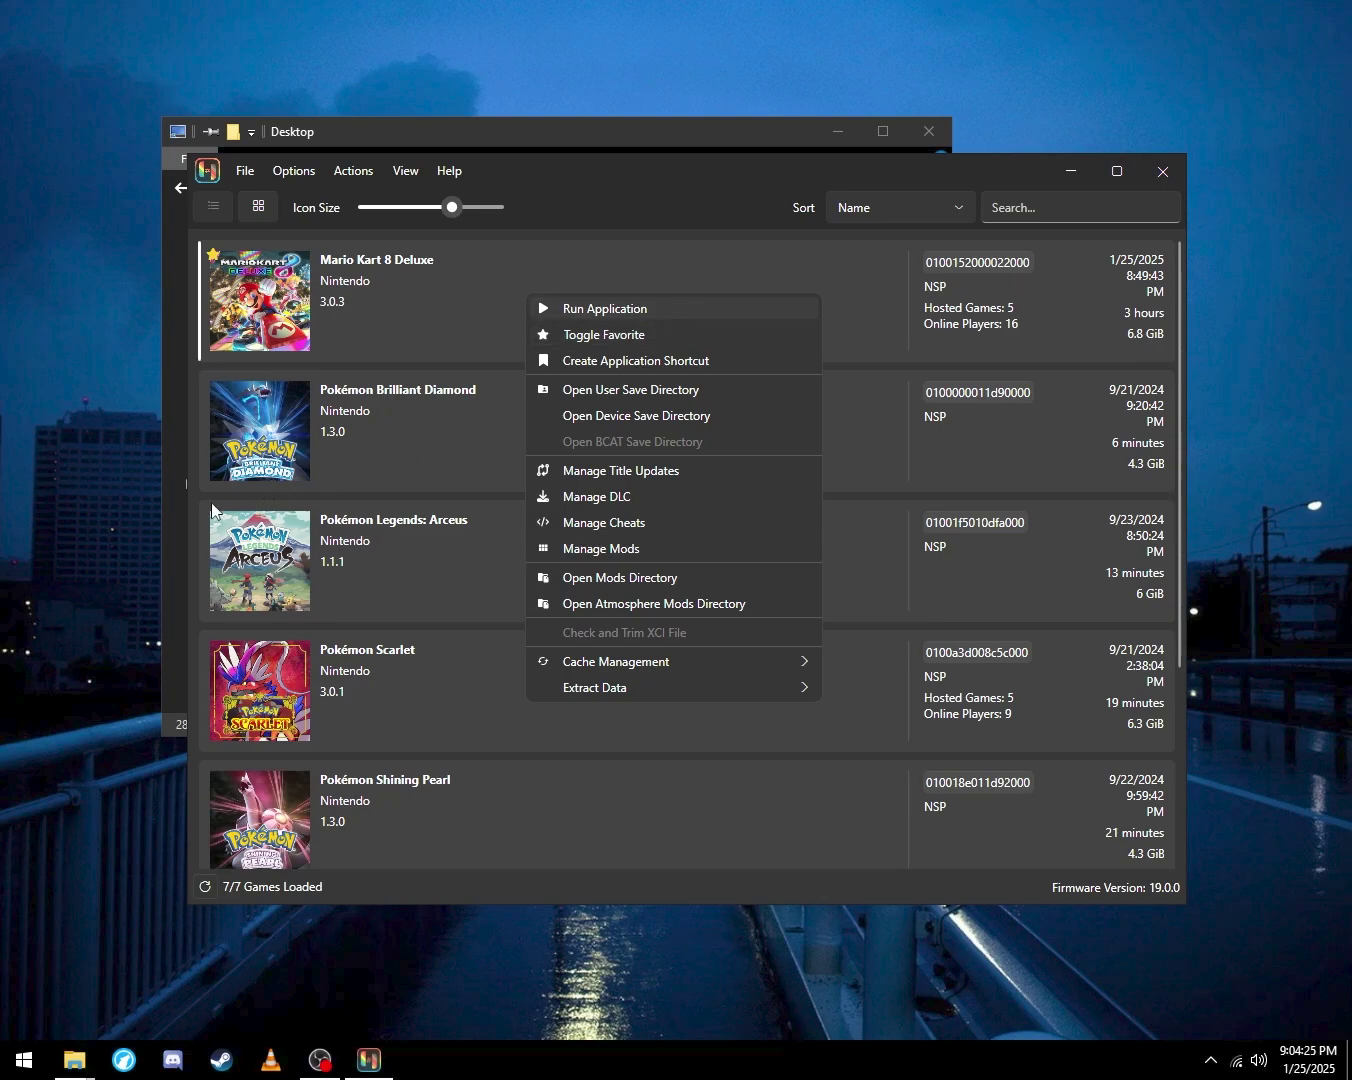
key("Return")
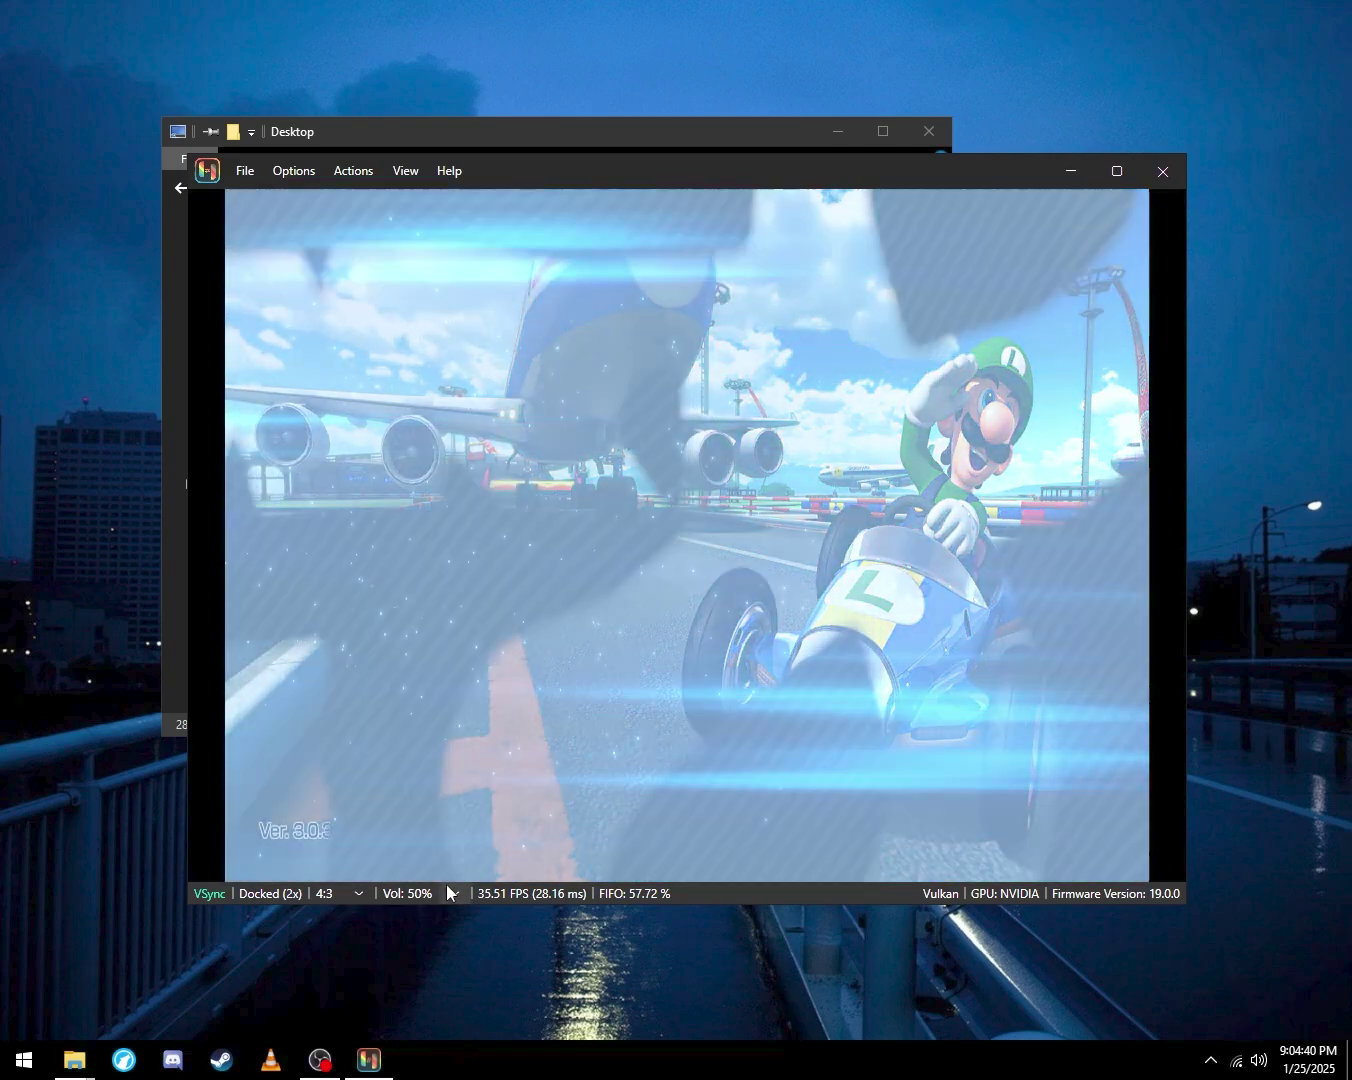
left_click(454, 893)
left_click(416, 948)
left_click_drag(416, 953, 371, 950)
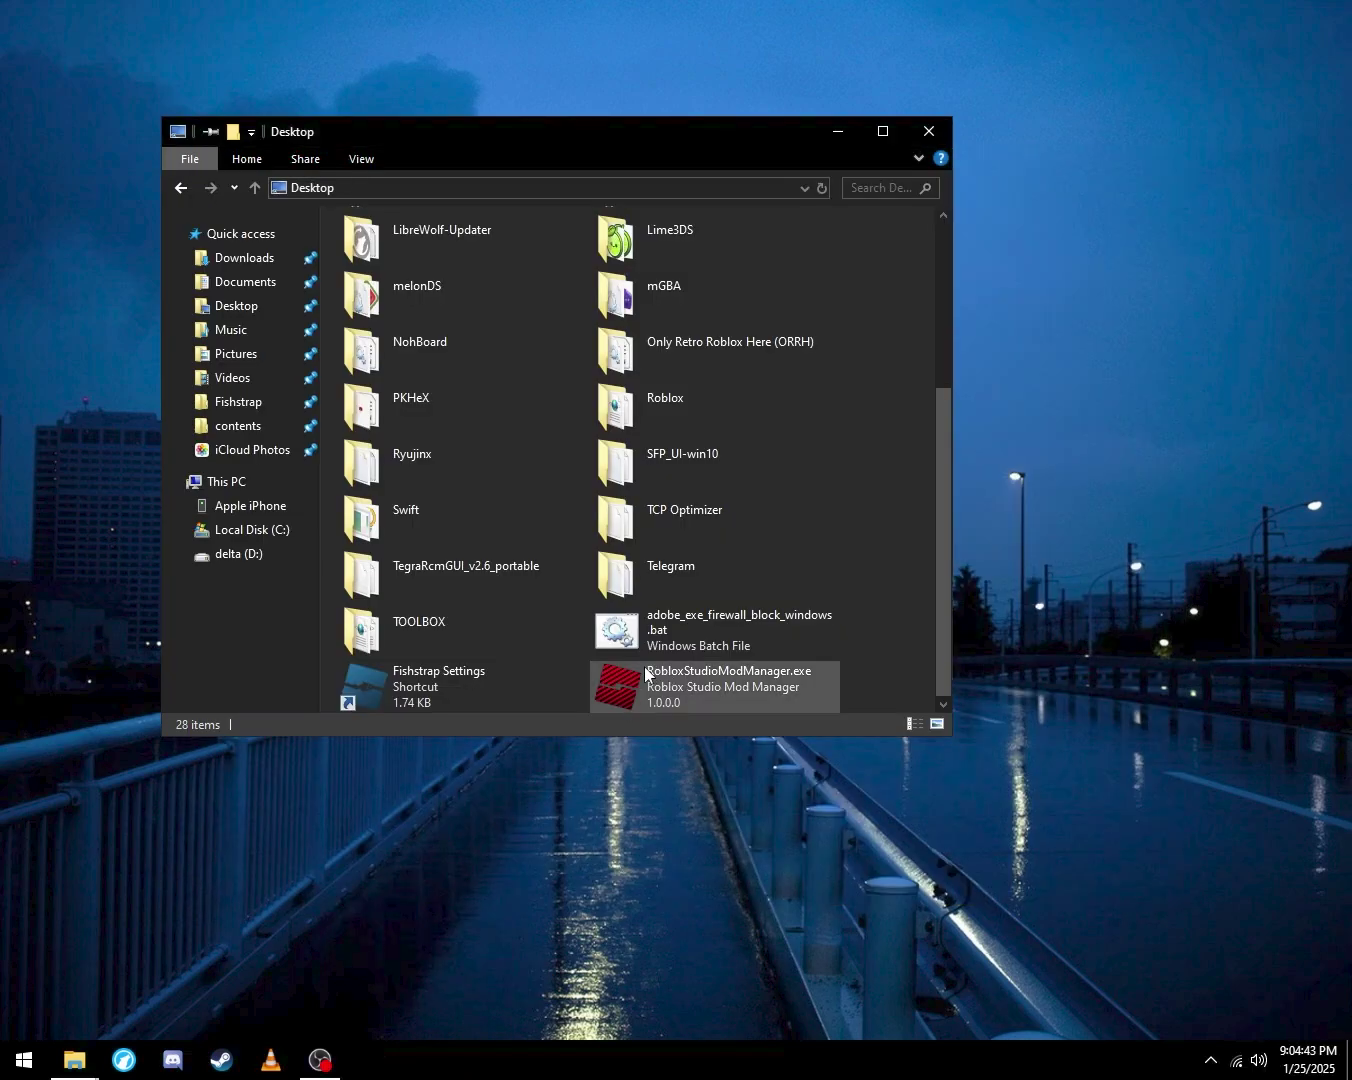
left_click(22, 1061)
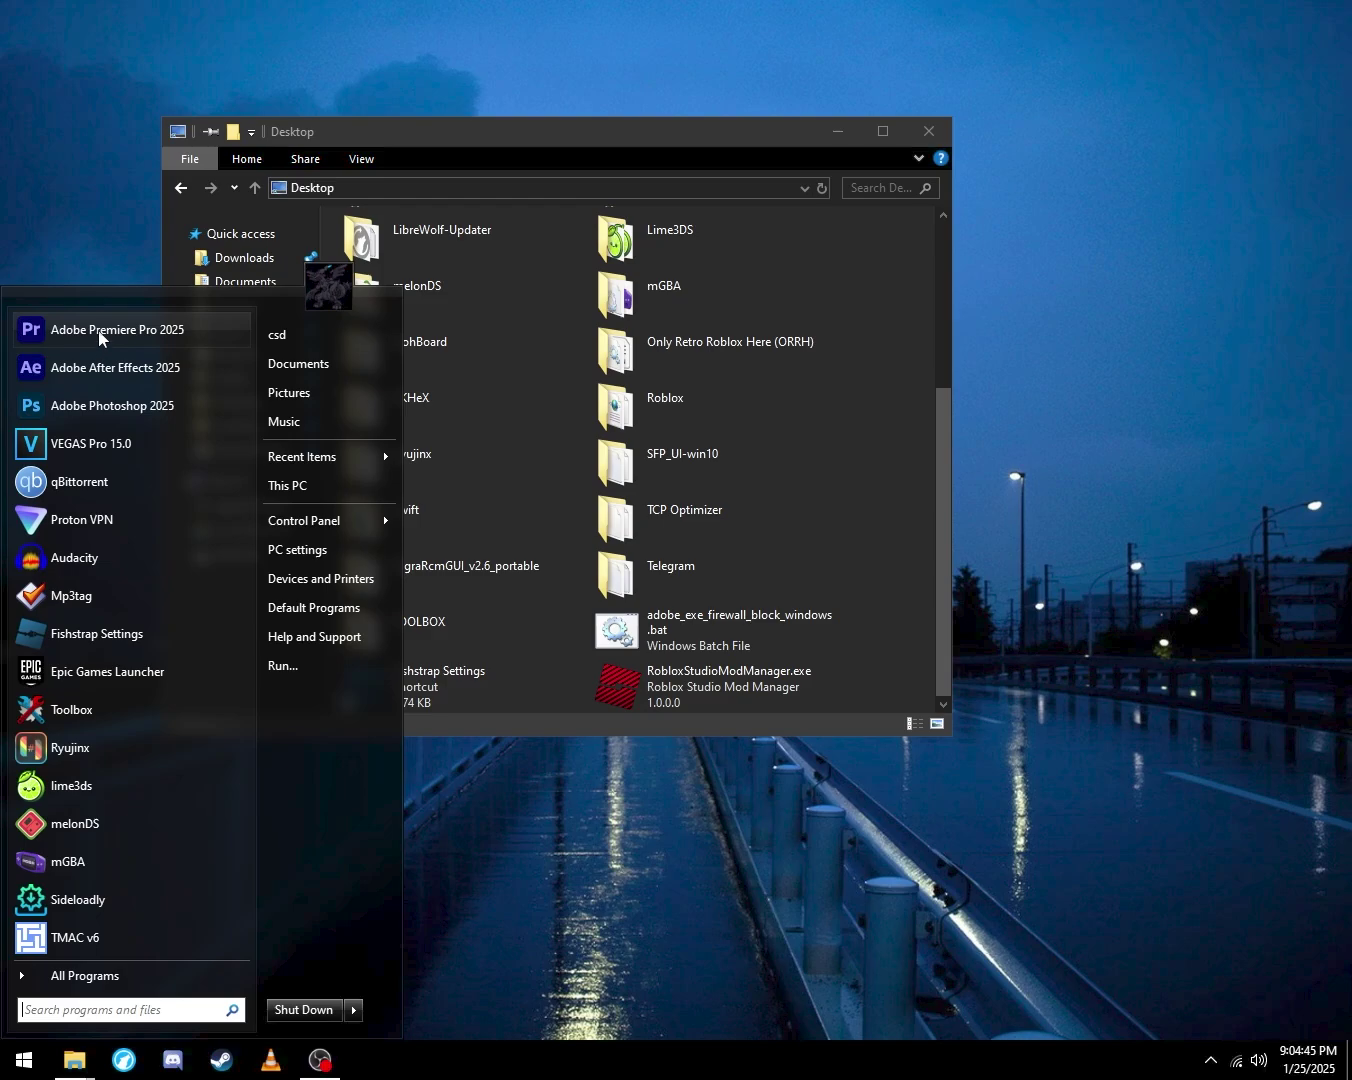
left_click(688, 475)
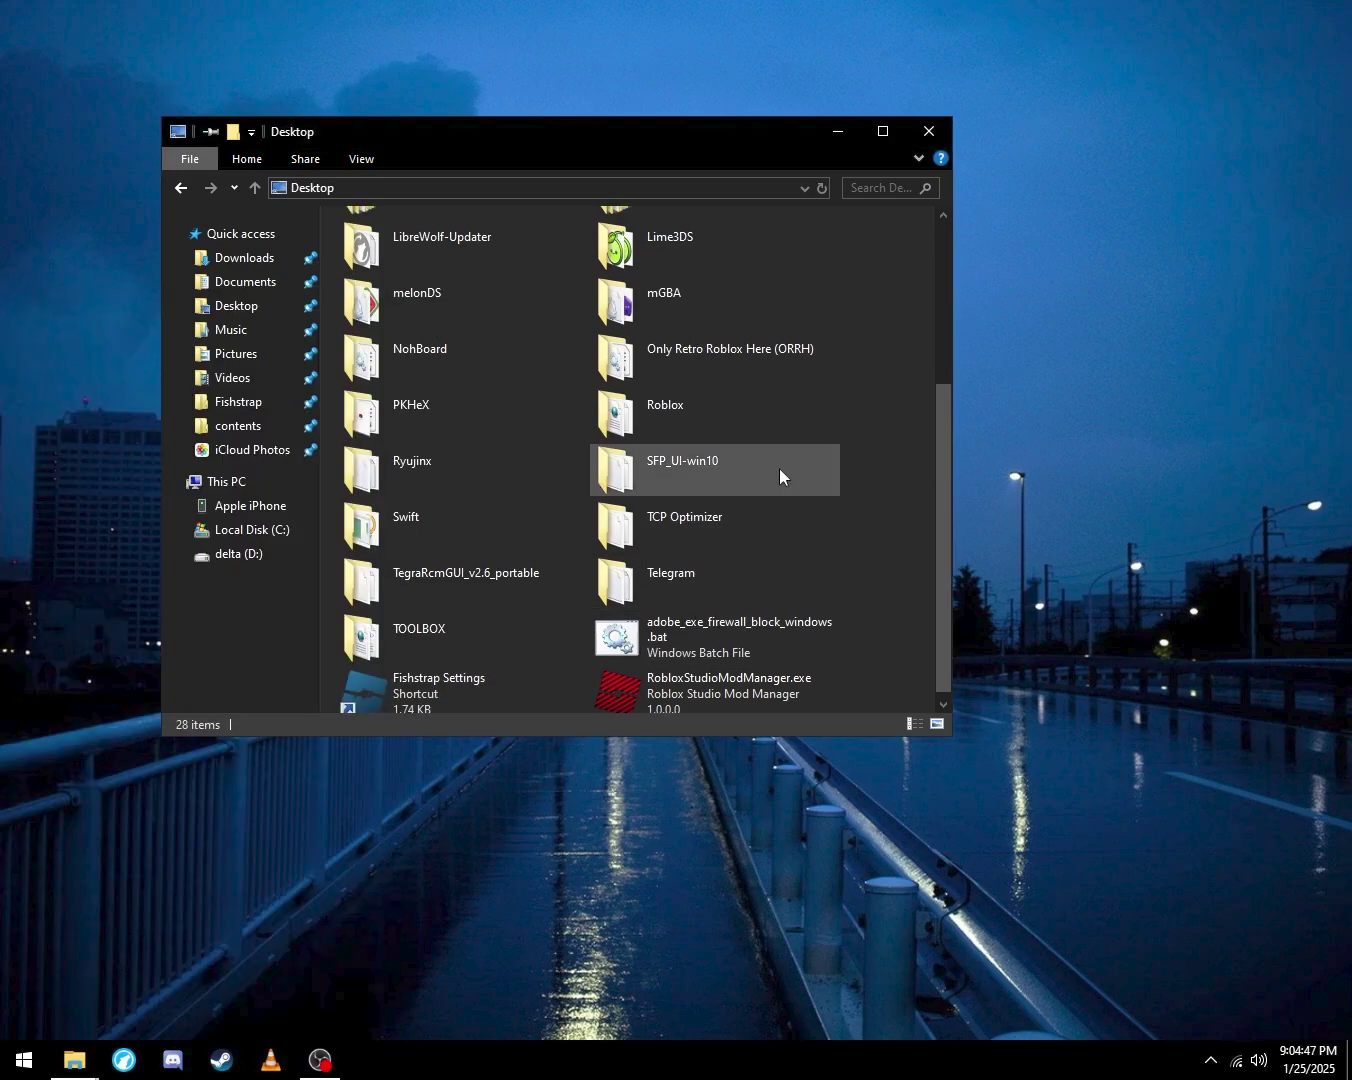
Delete everything except common.sarc and menu.sarc from the cmn folder in the installed delta mod's romfs/UI directory
left_click(291, 426)
double_click(454, 269)
double_click(479, 291)
double_click(425, 247)
double_click(407, 289)
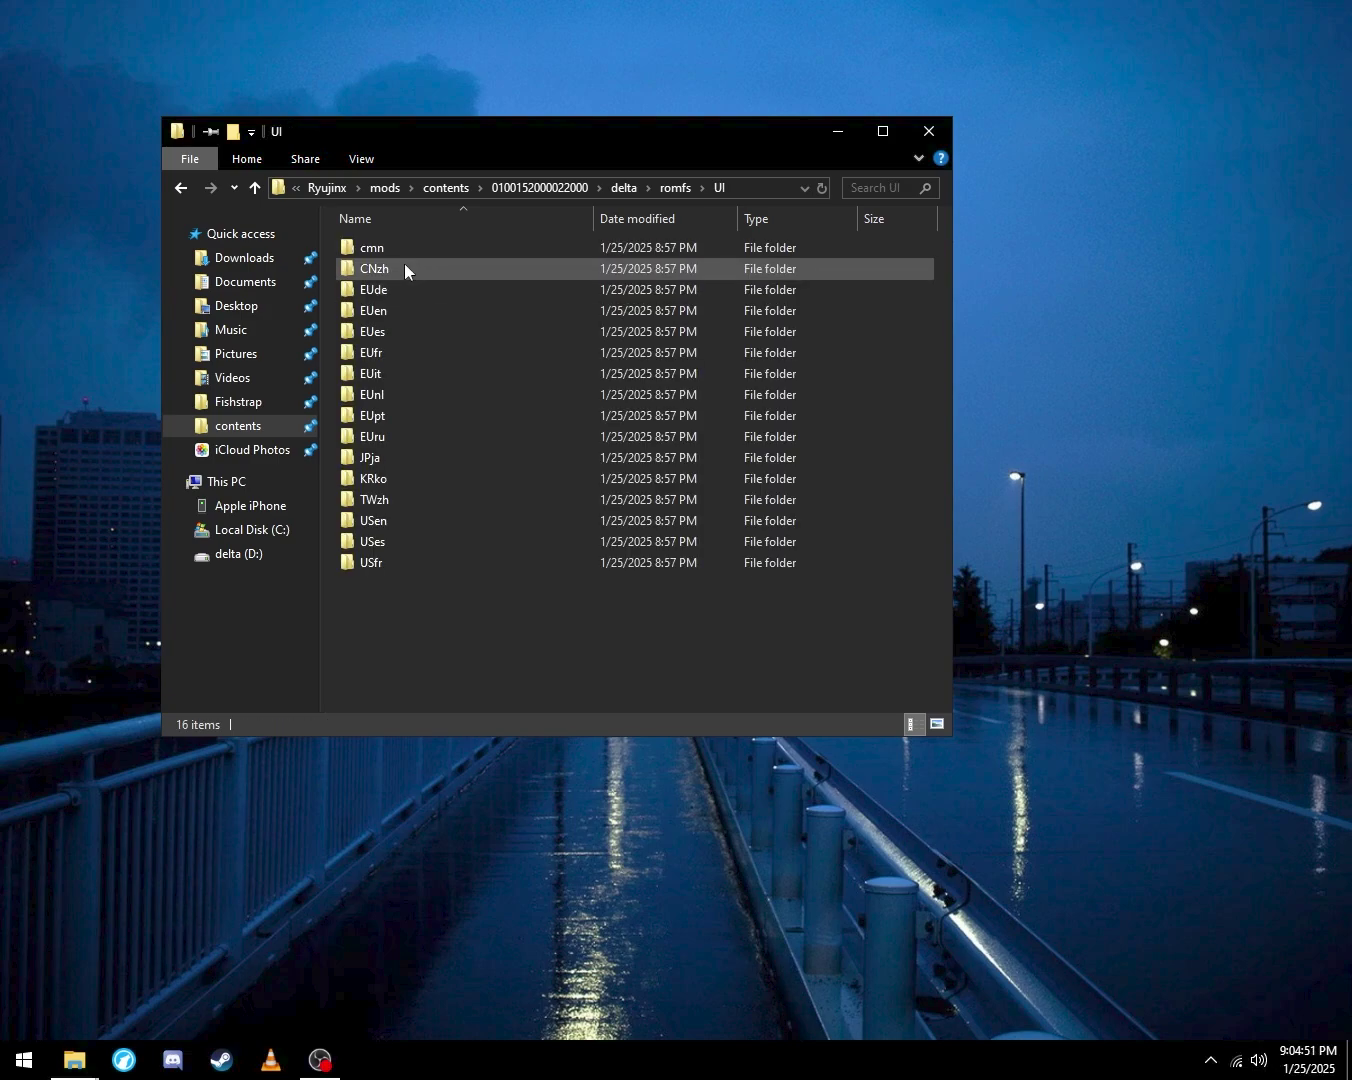
double_click(403, 253)
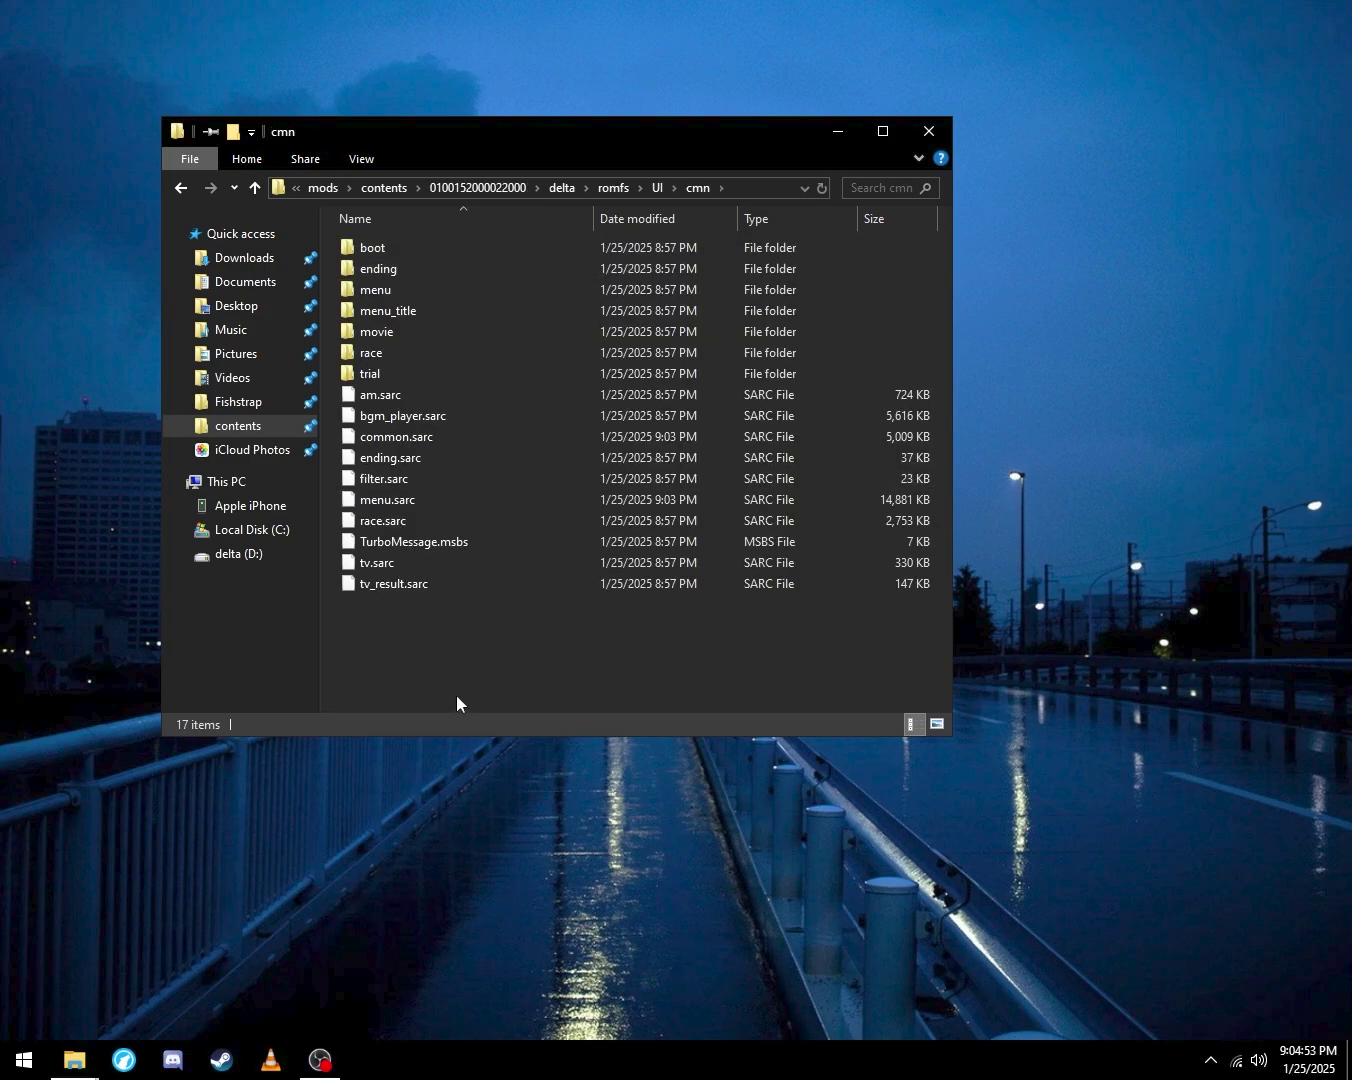
key("ctrl+a")
left_click(410, 437, "ctrl")
left_click(405, 498, "ctrl")
key("Delete")
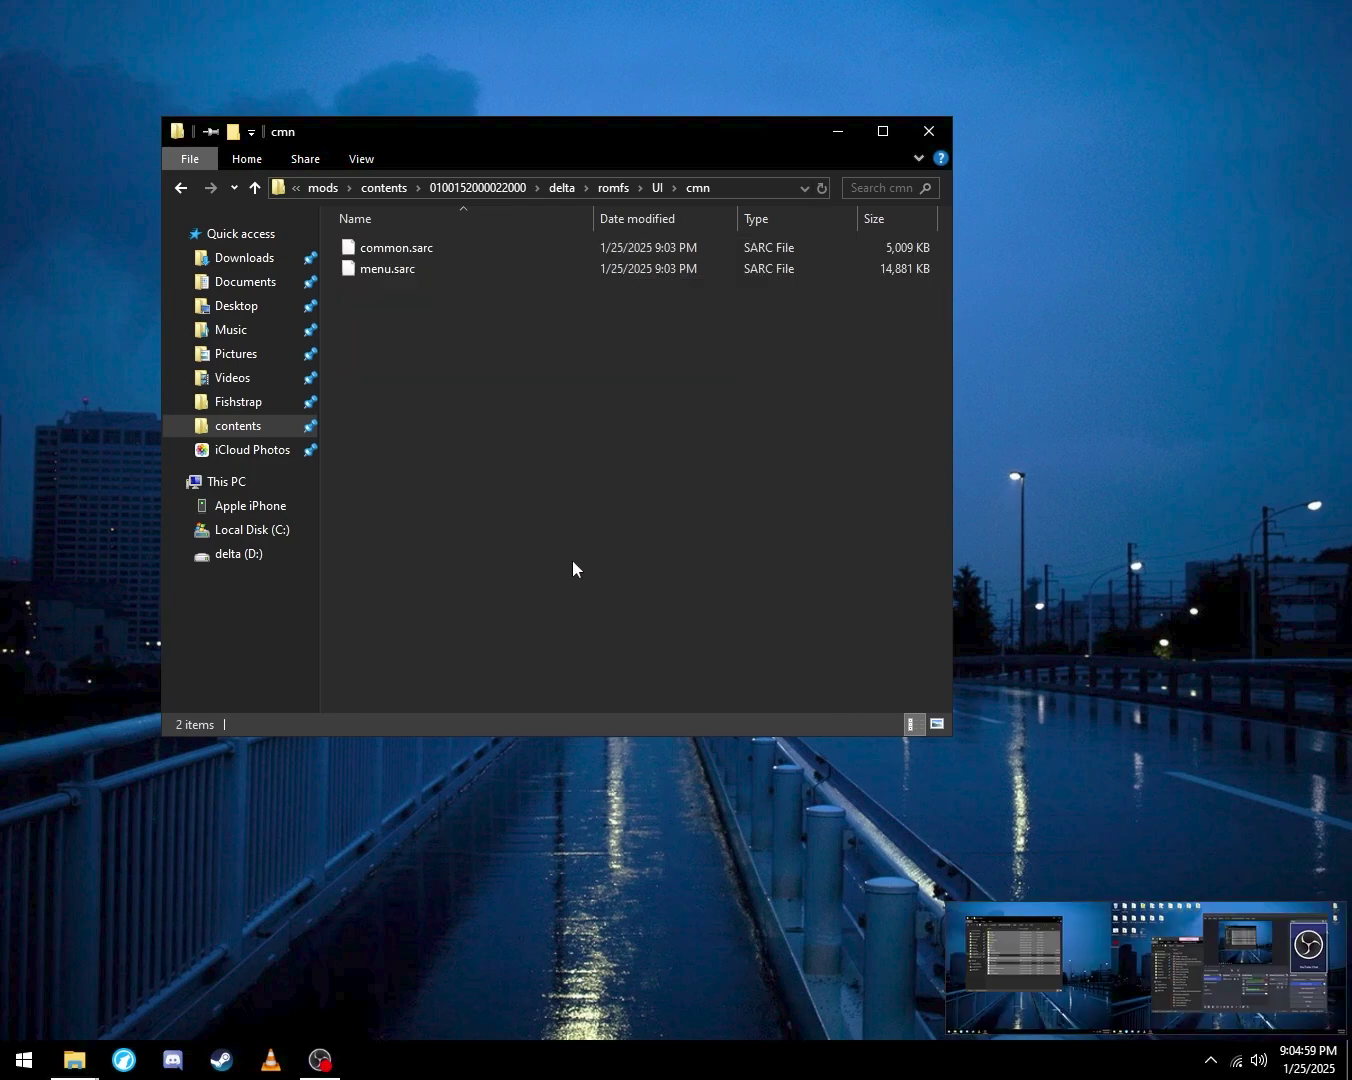
Delete every folder except cmn from the delta mod's UI directory and close the file window
key("BackSpace")
key("ctrl+a")
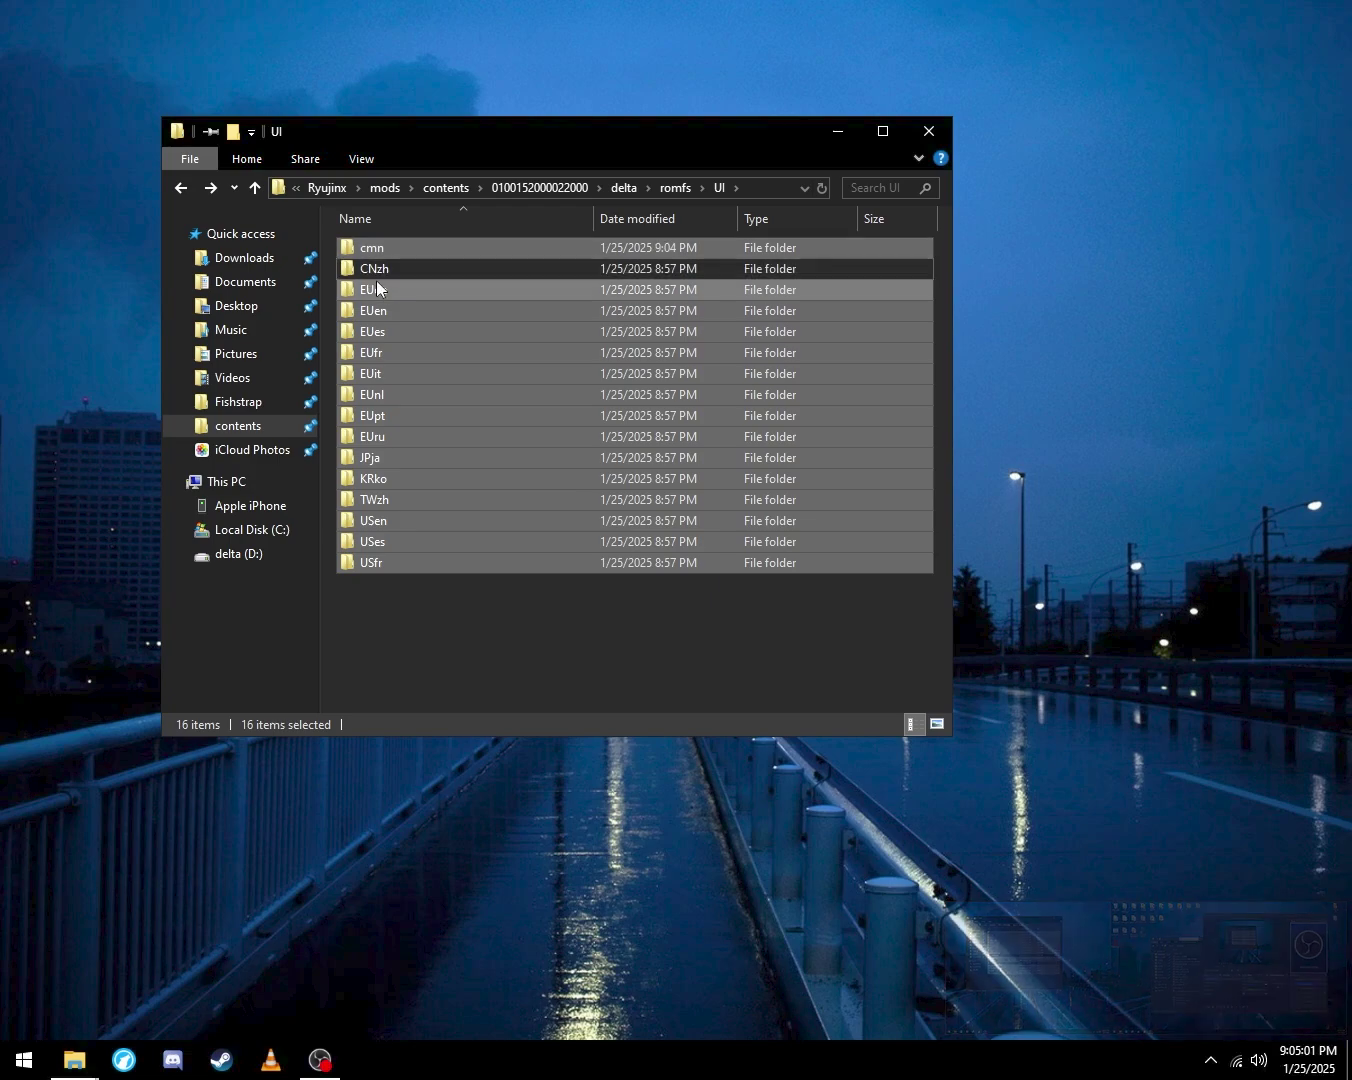
left_click(385, 254, "ctrl")
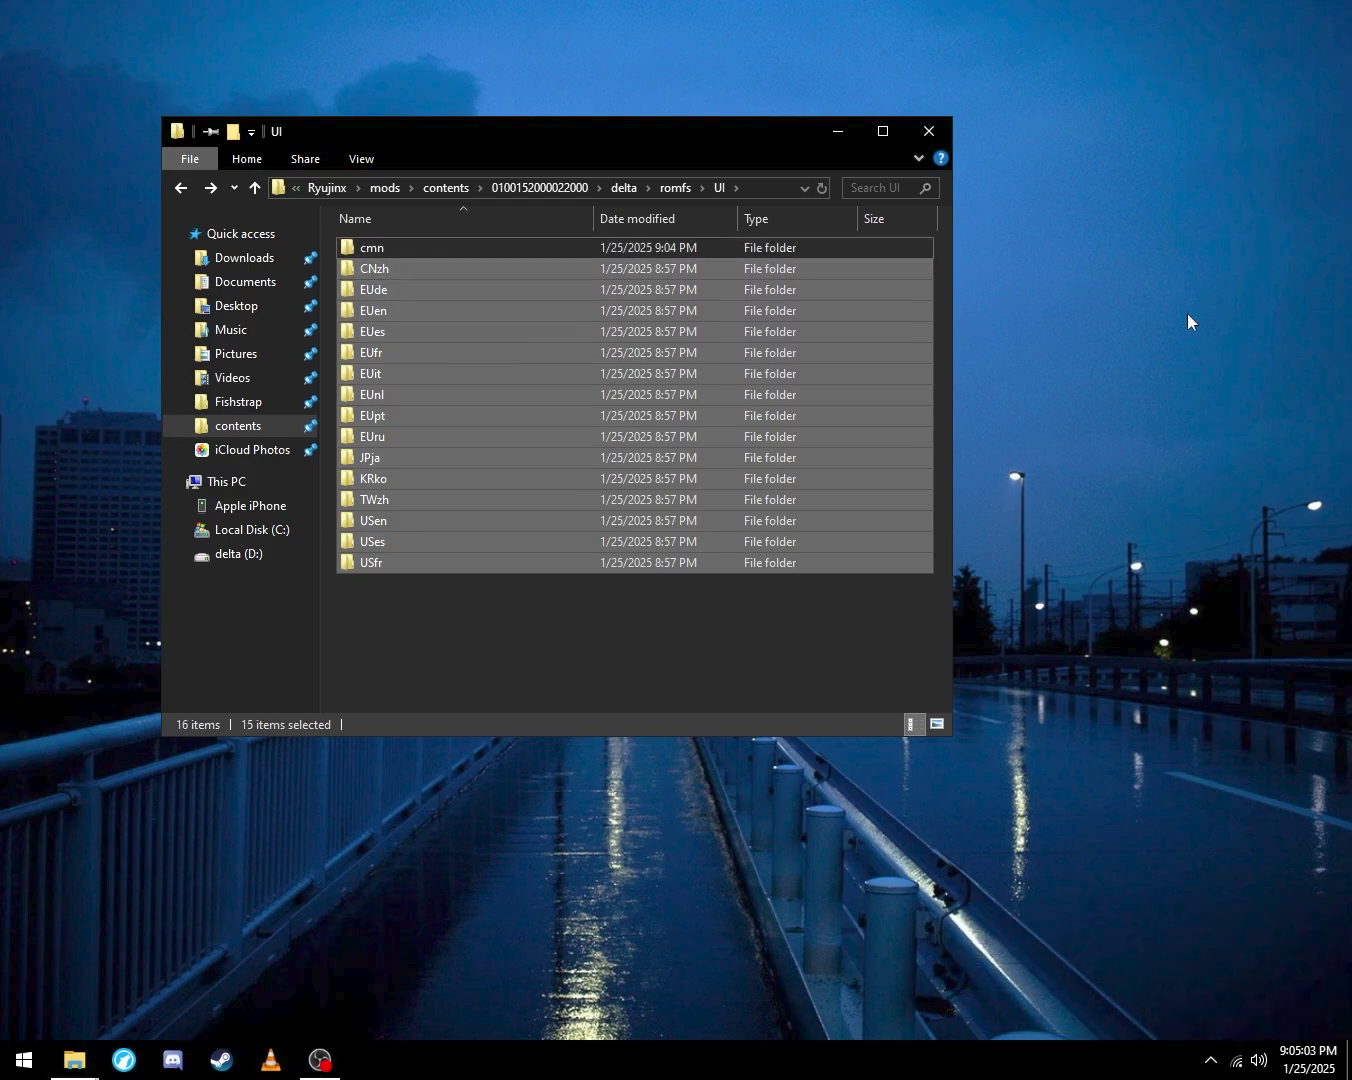
key("Delete")
key("BackSpace")
left_click(948, 142)
Launch Ryujinx and run Mario Kart 8 Deluxe
key("super")
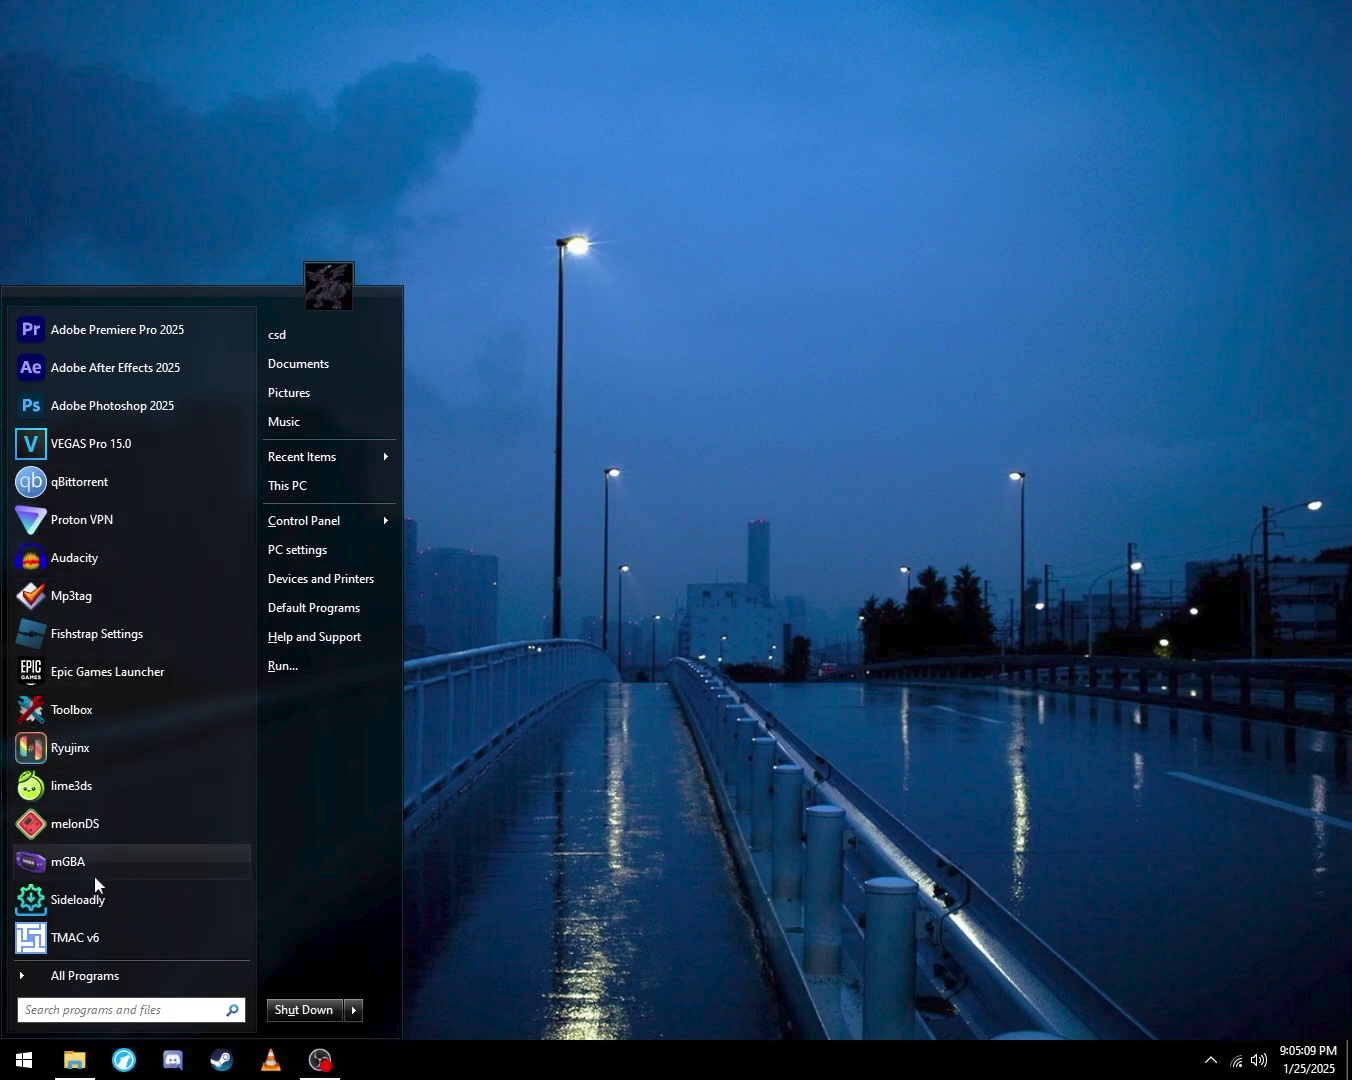
left_click(70, 747)
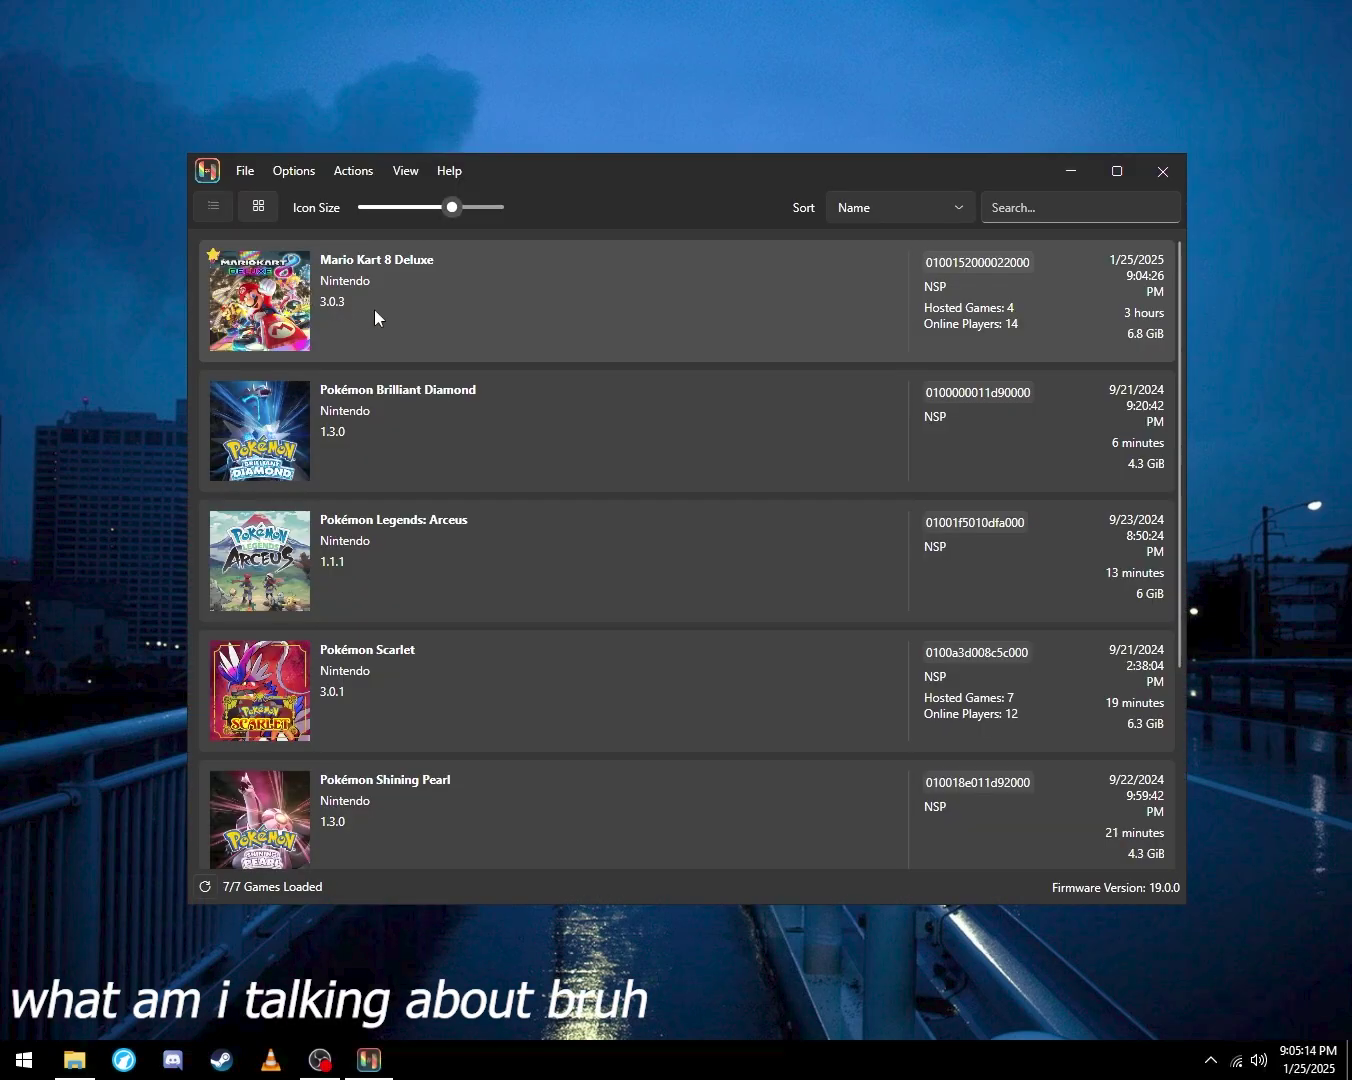
right_click(376, 318)
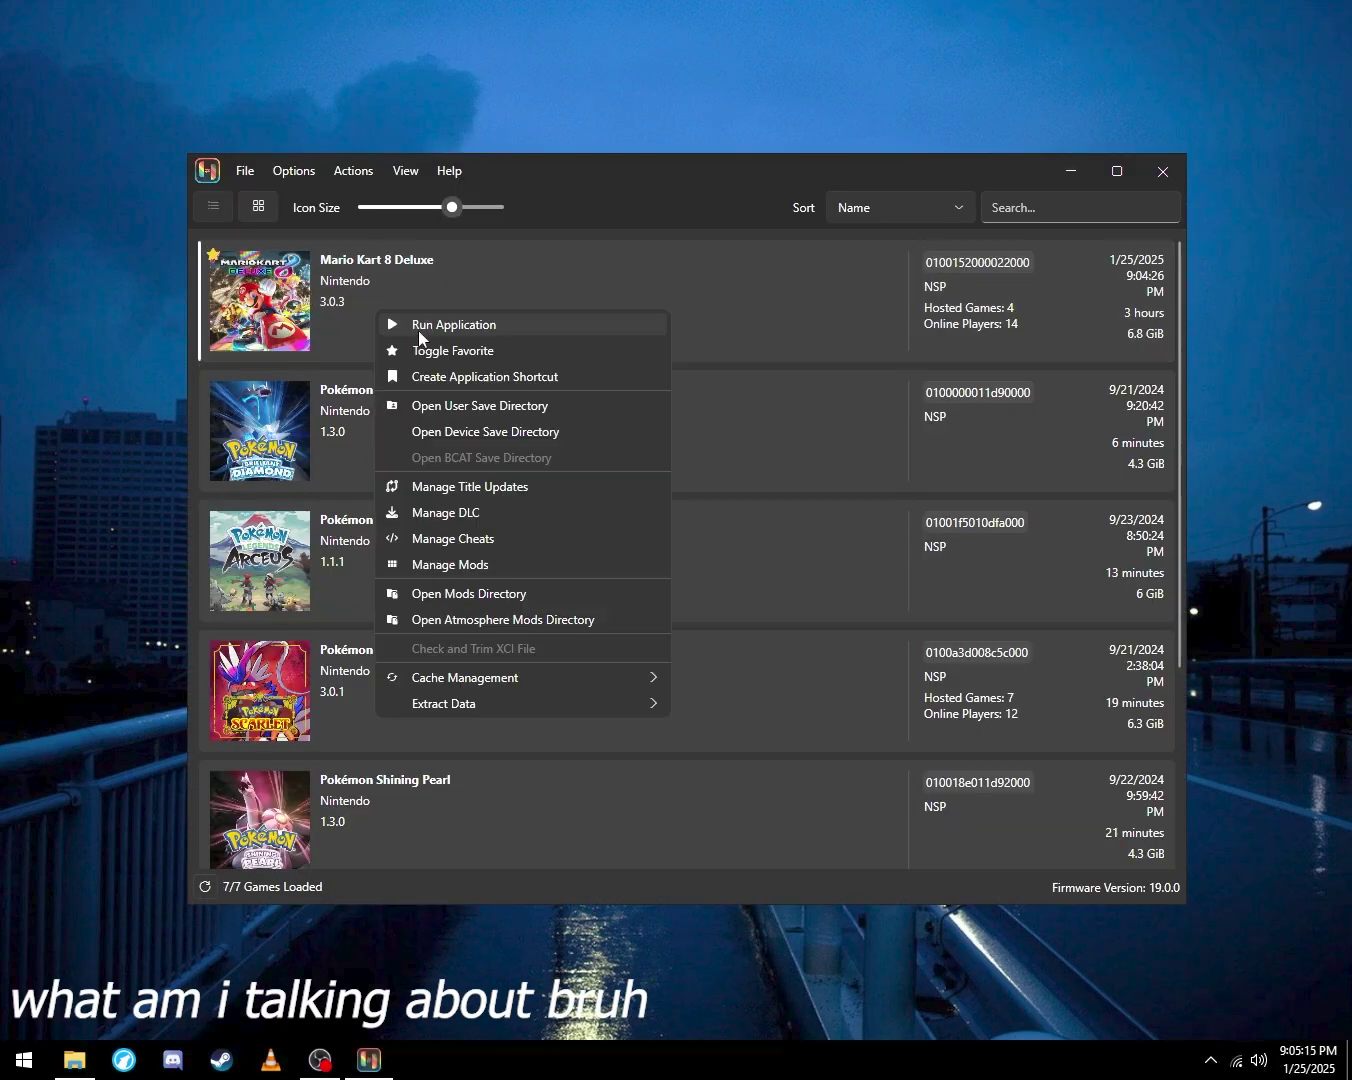
left_click(412, 327)
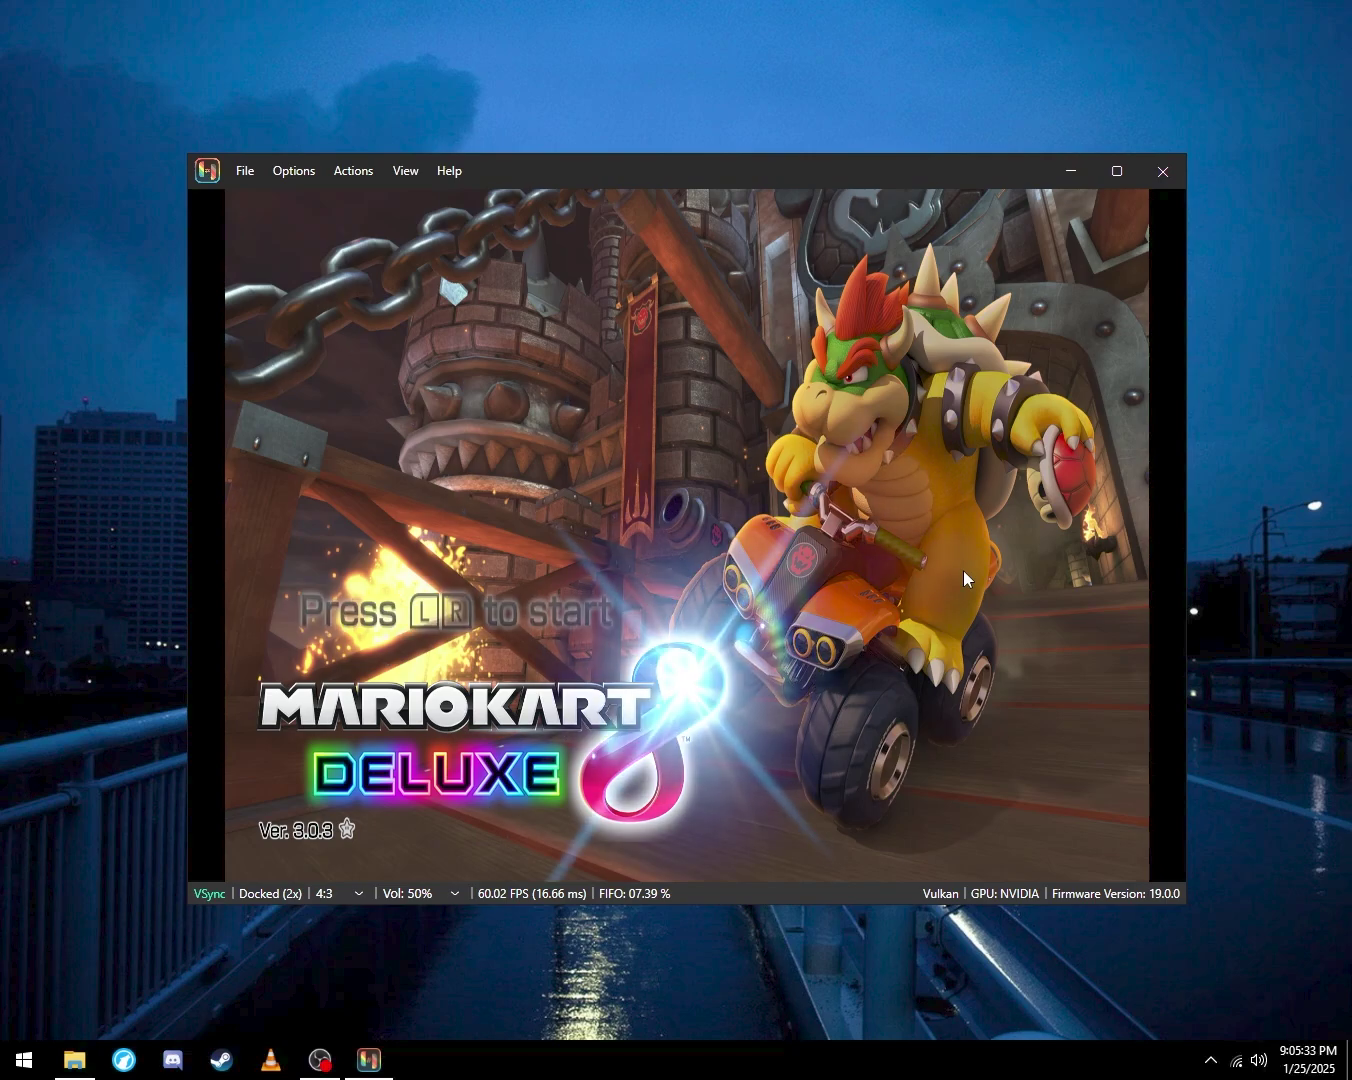
Enter the game from the title screen with the first Mii, and mute the emulator's audio
key("e+u")
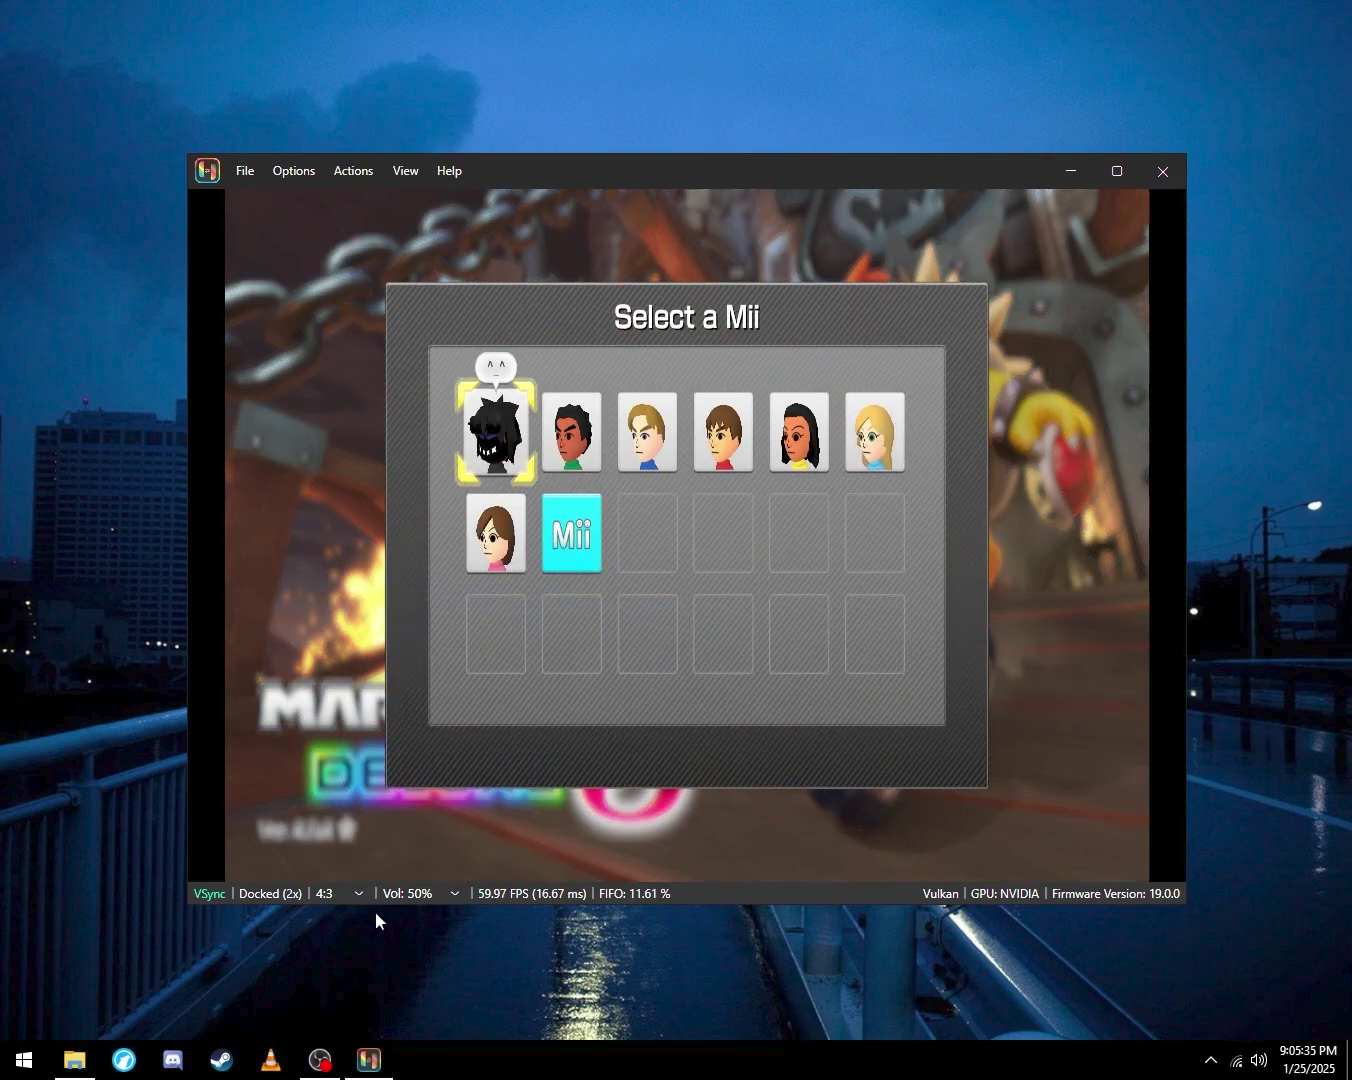
left_click(435, 897)
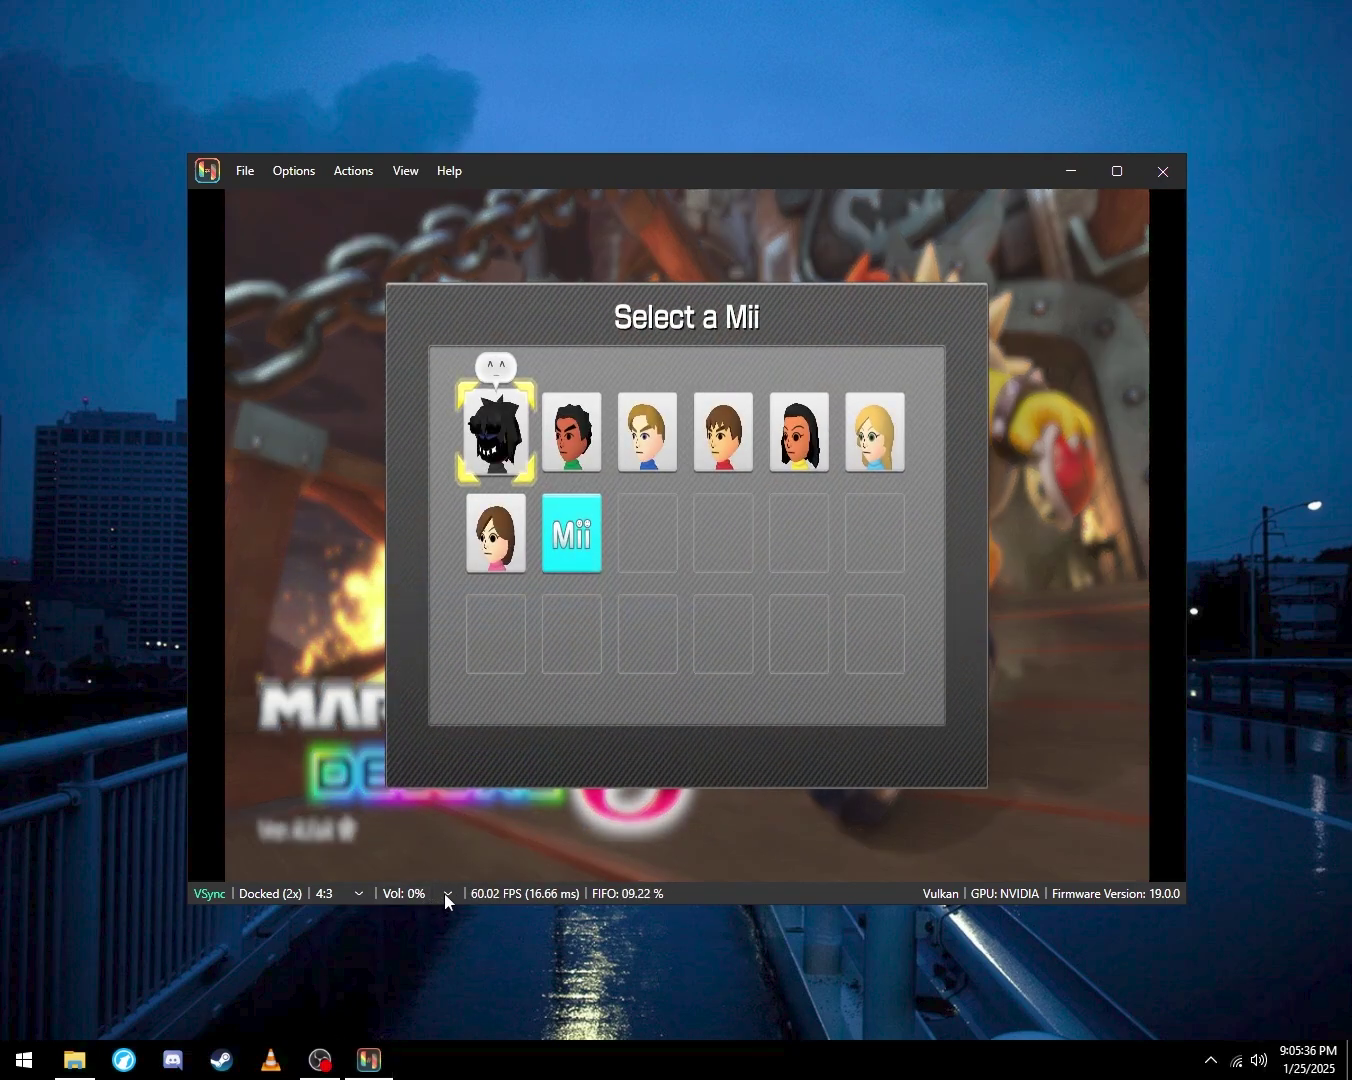
left_click(498, 448)
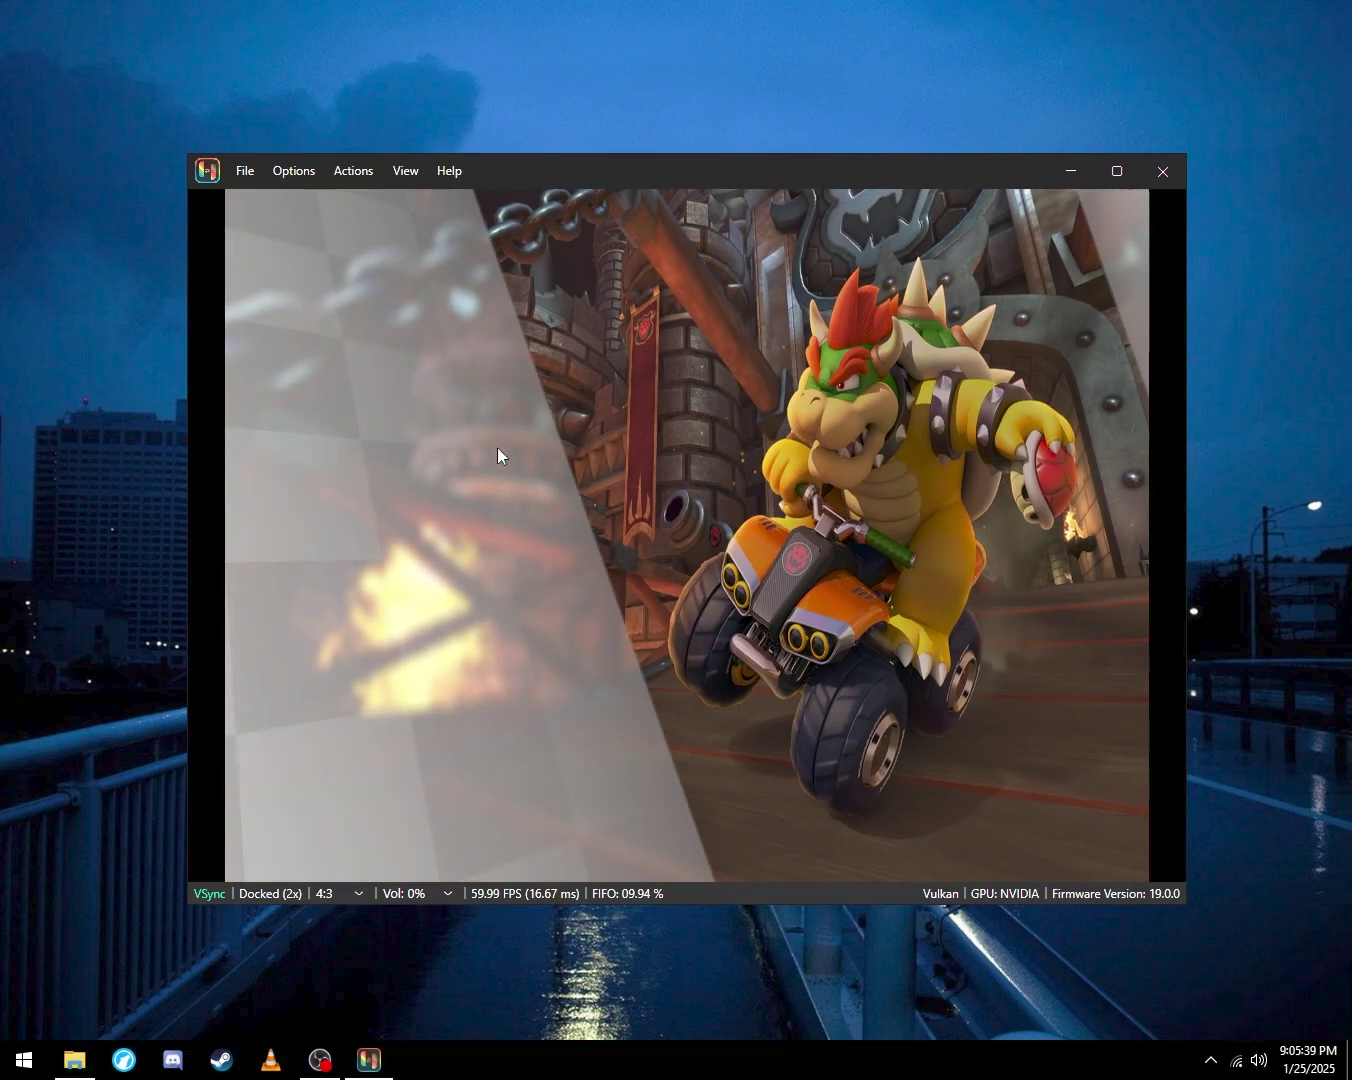
Choose Grand Prix mode with the 150cc engine class
key("z")
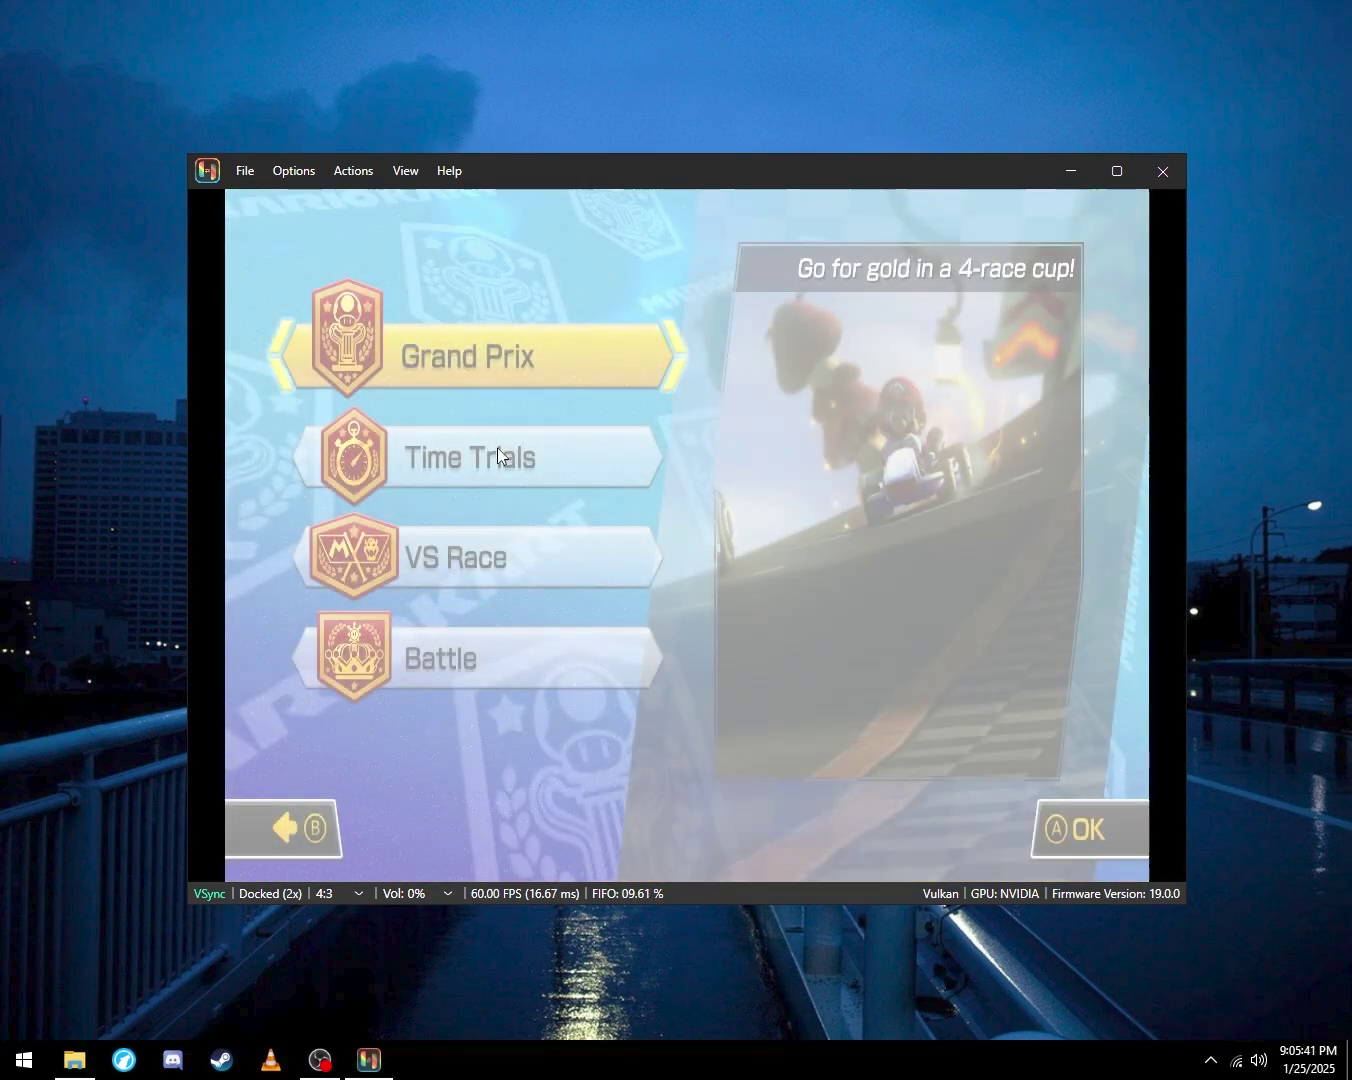
key("z")
key("Down")
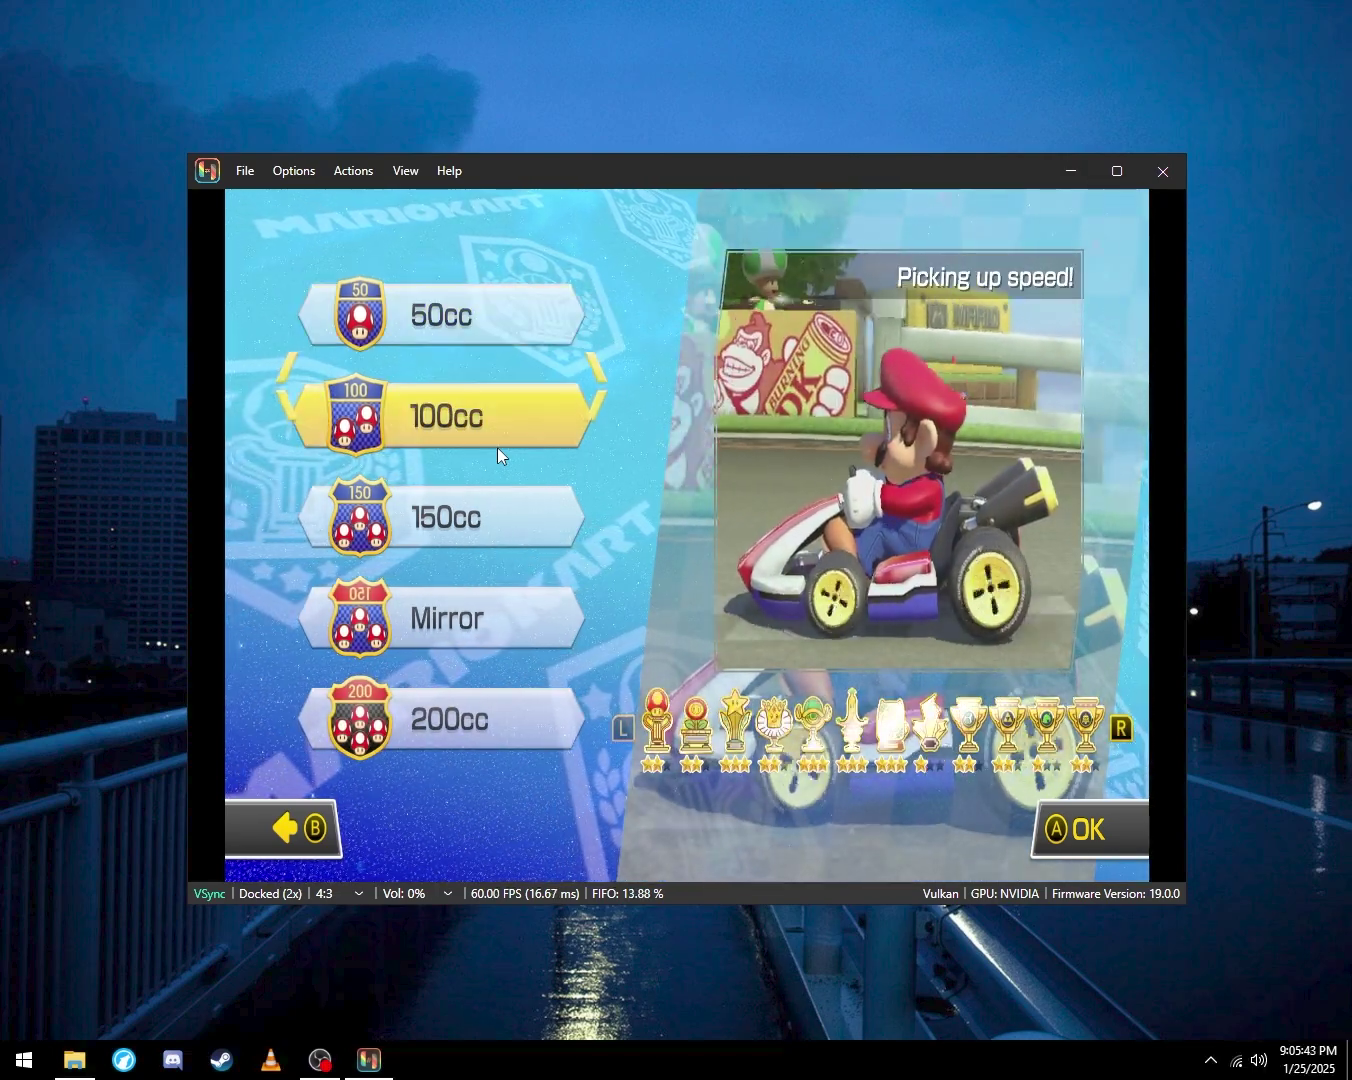
key("Down")
key("z")
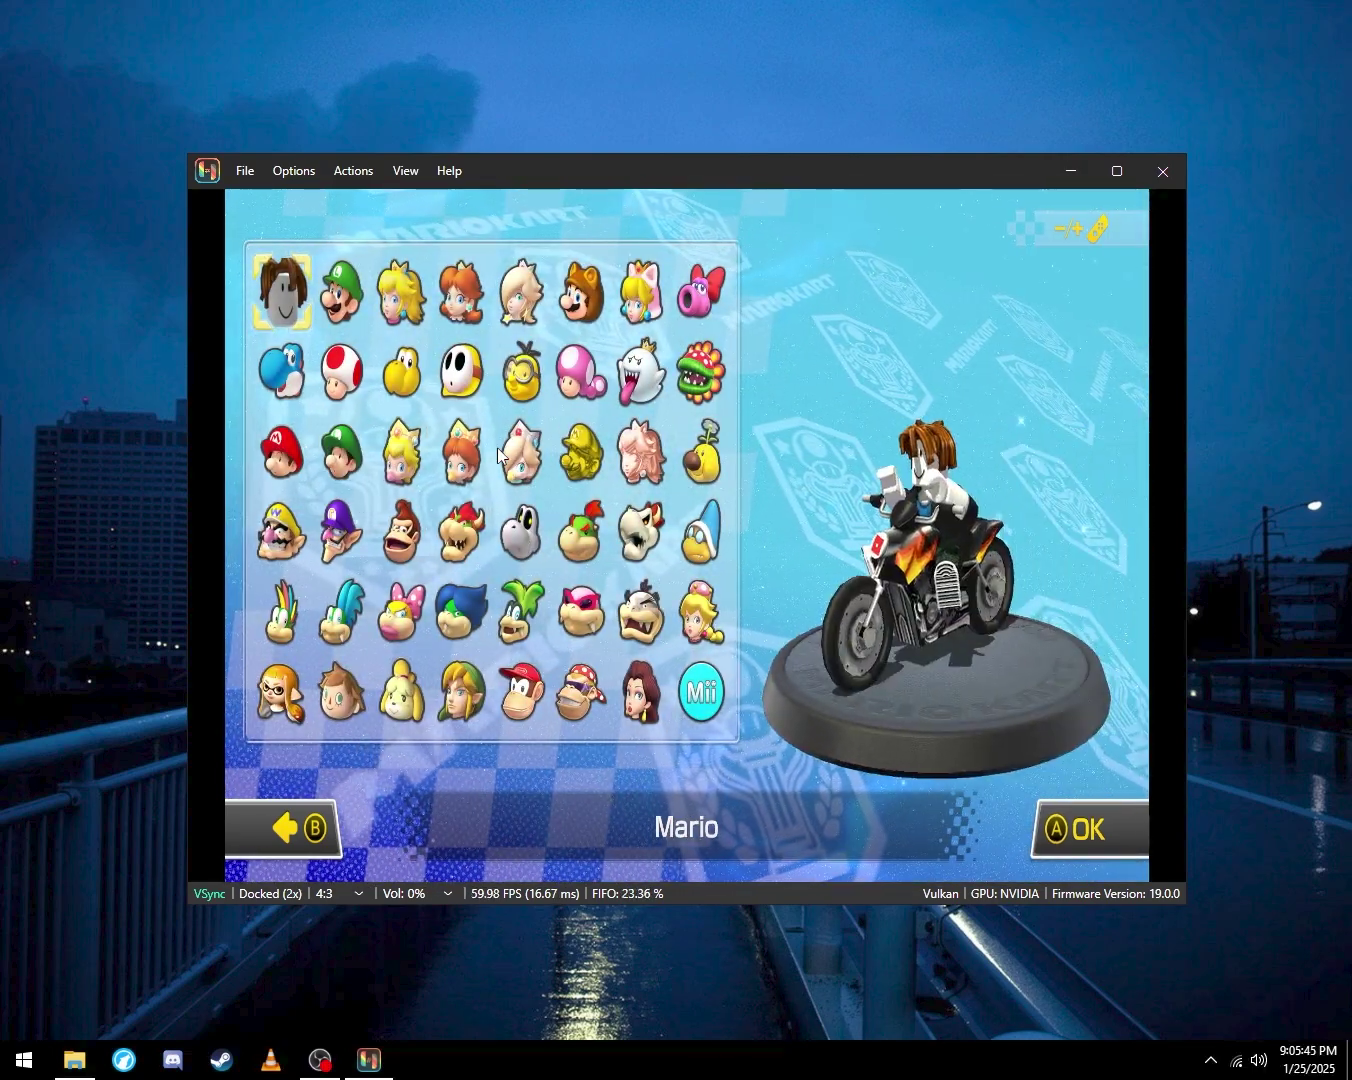
Pick the Mario driver slot with the Flame Rider bike and start the Mushroom Cup
key("z")
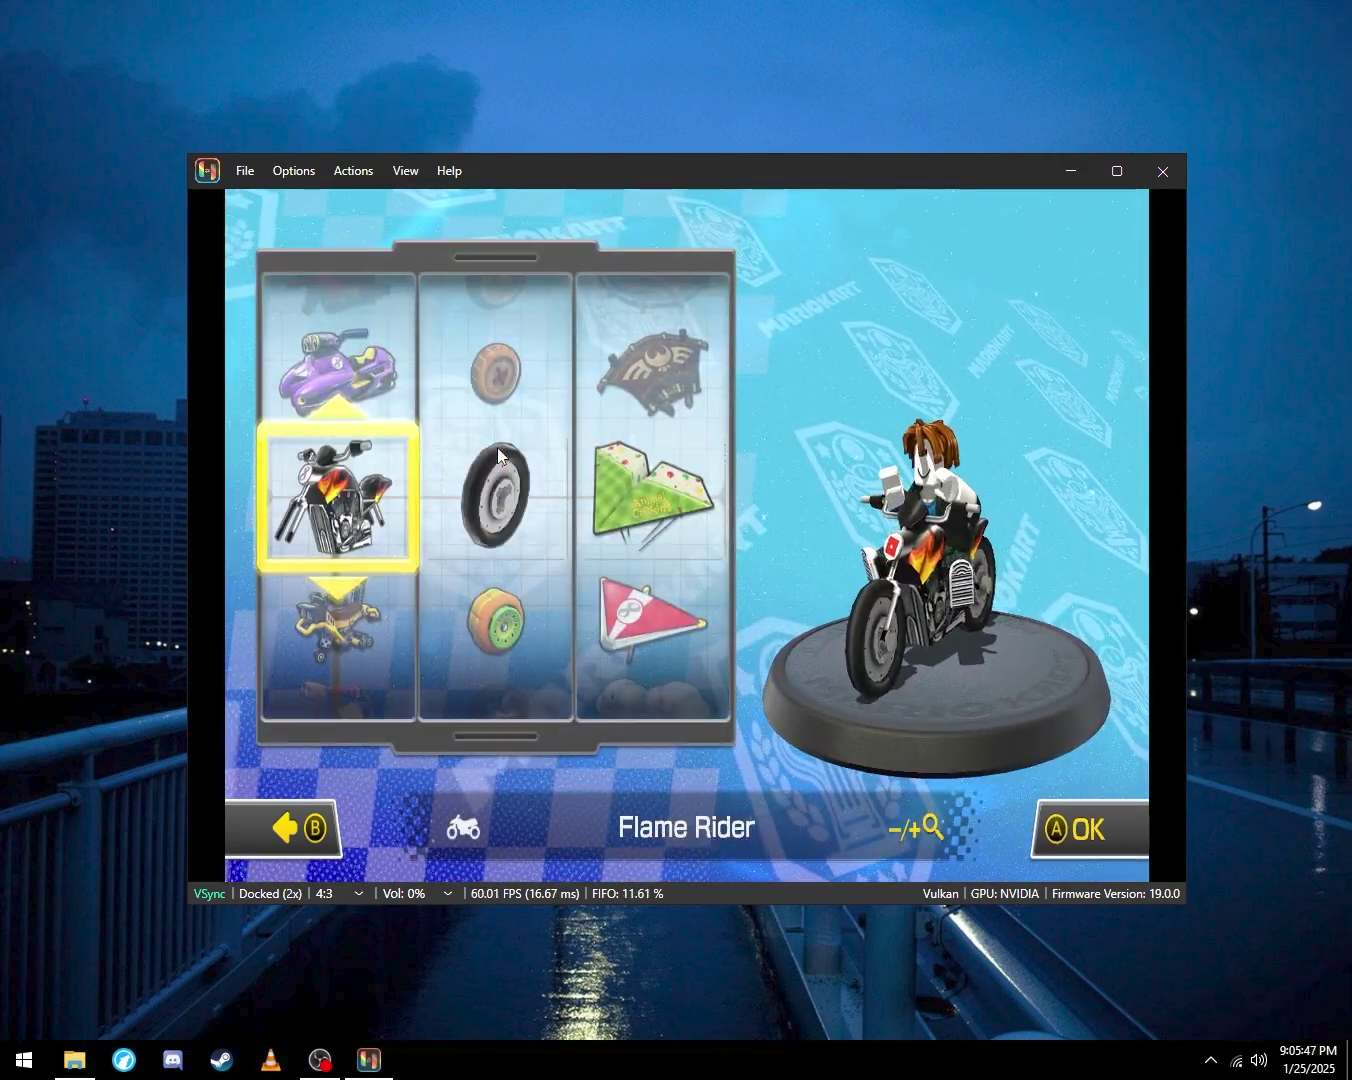
key("Right")
key("Right")
key("z")
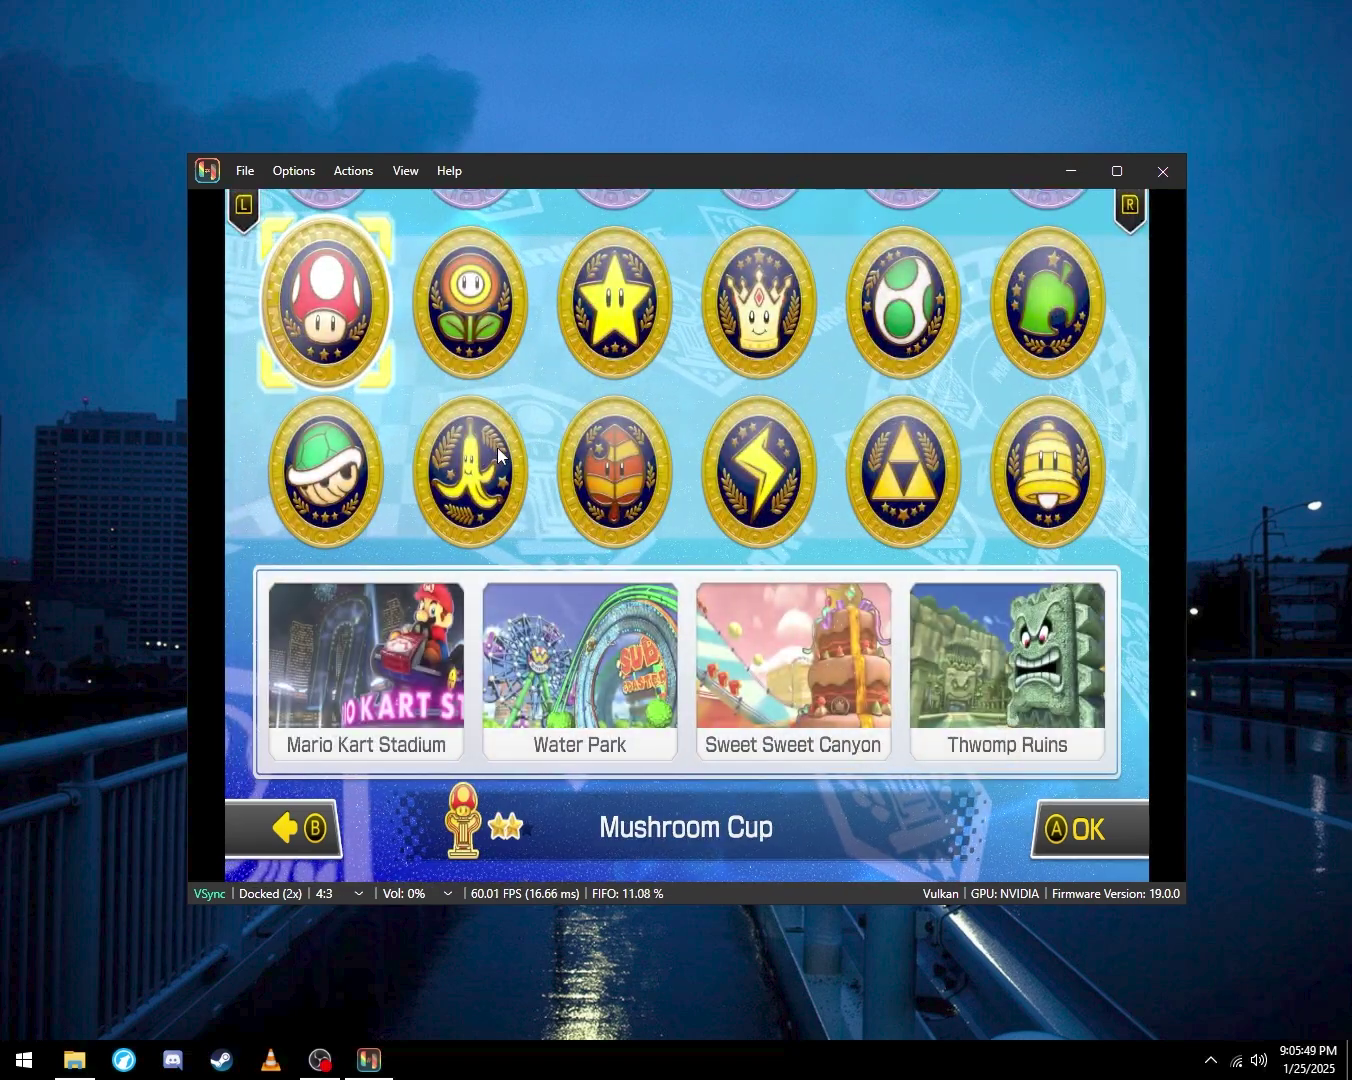
key("z")
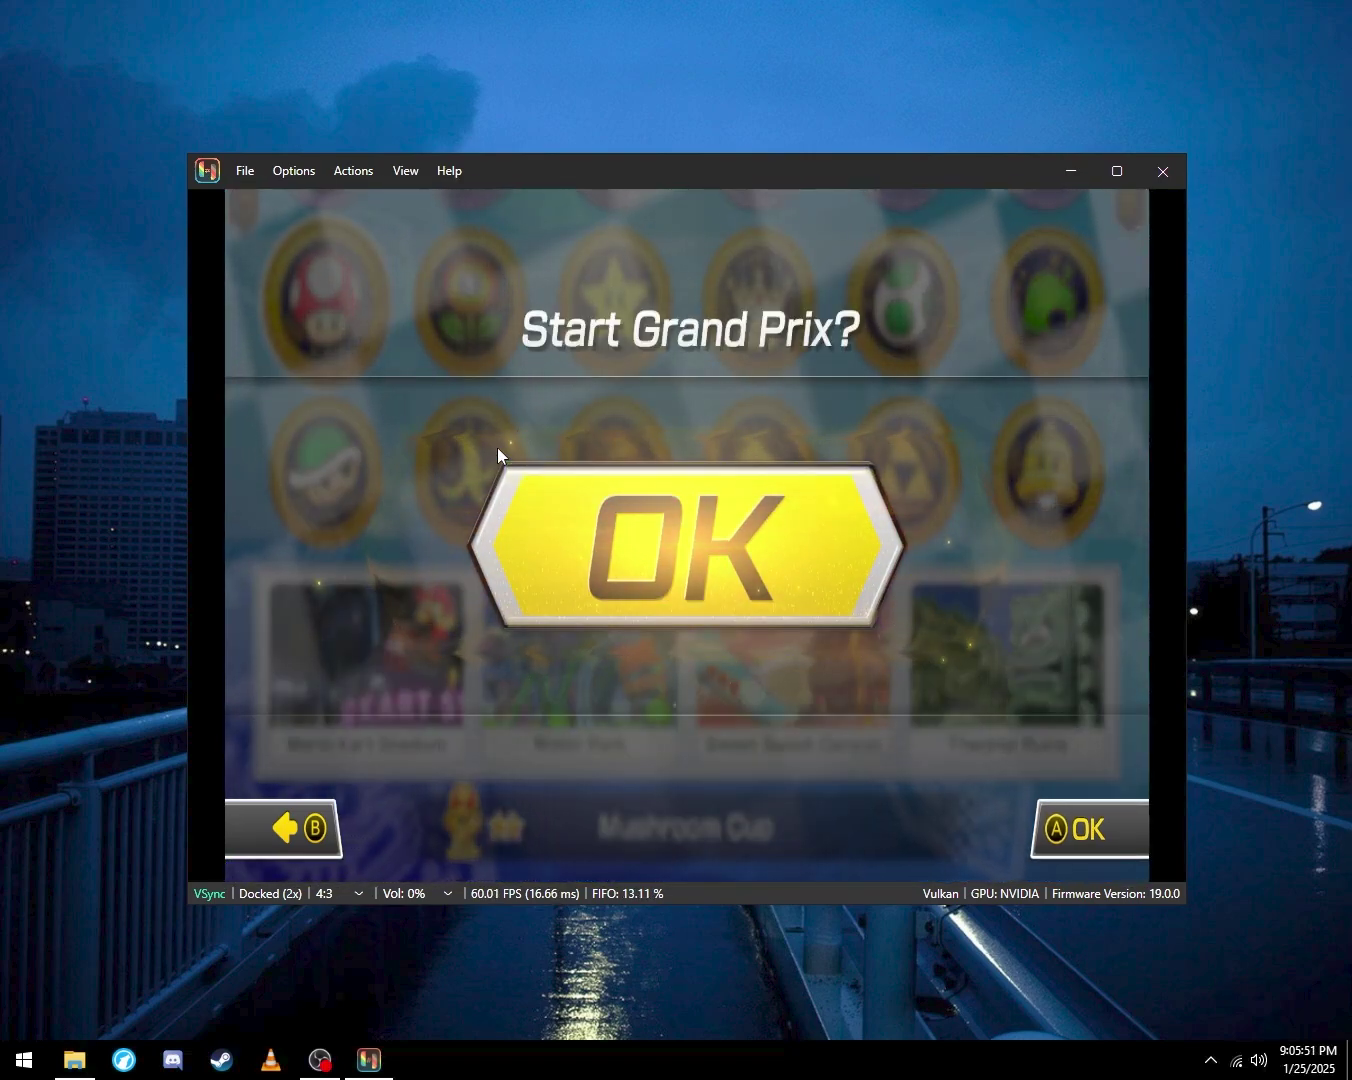
key("z")
Set the emulator's audio volume to 20%
left_click(445, 891)
left_click_drag(362, 949, 398, 954)
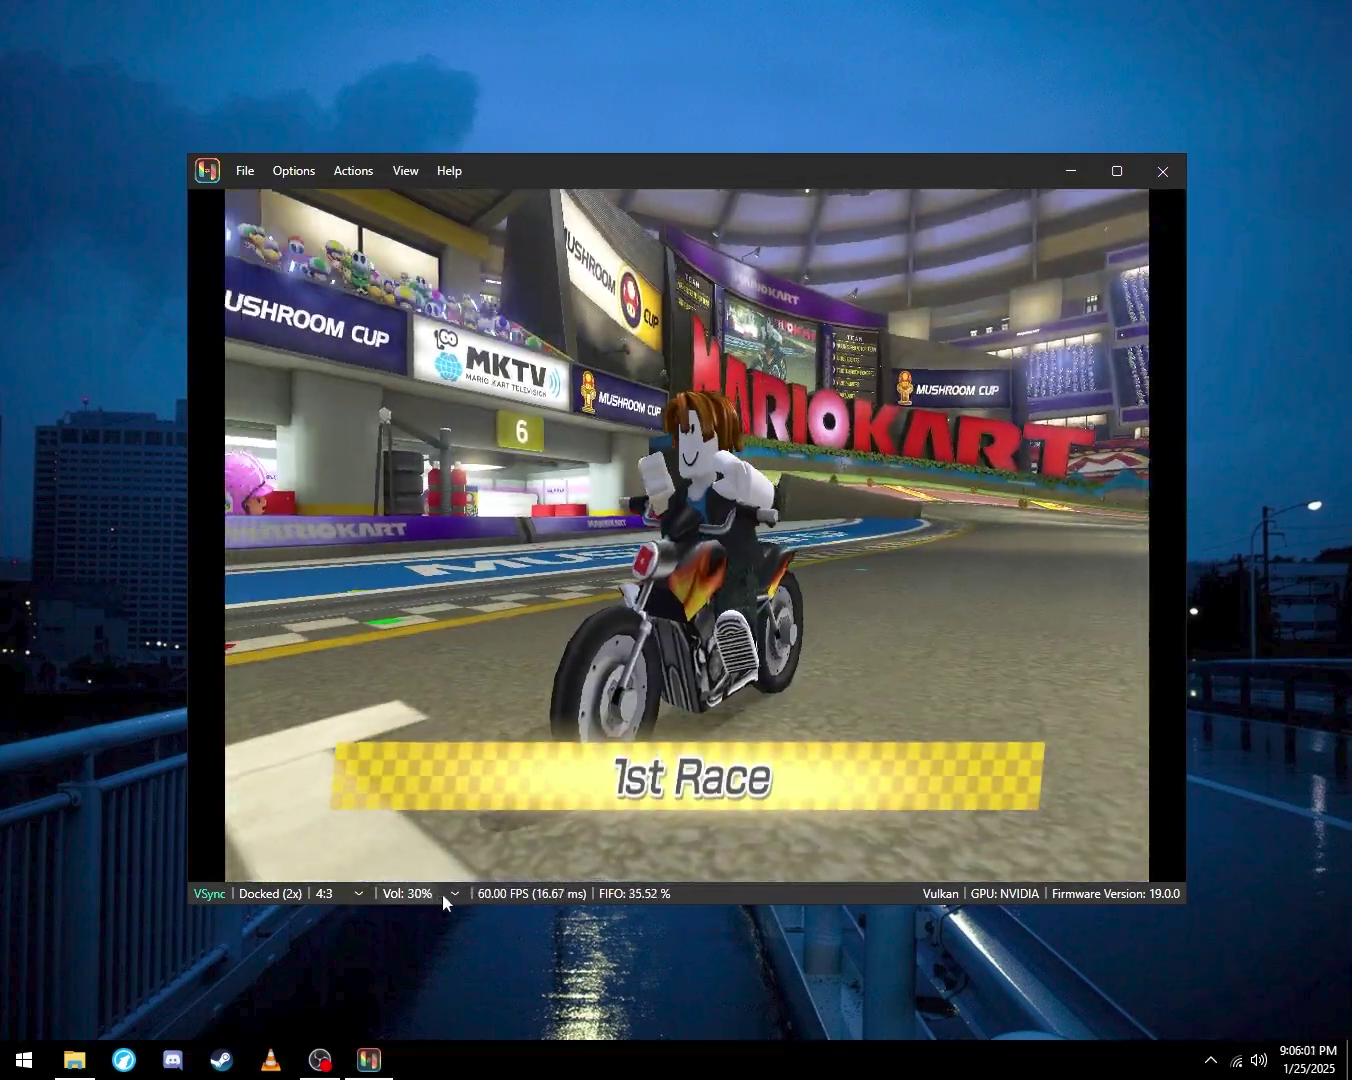
left_click(455, 892)
left_click_drag(392, 949, 375, 948)
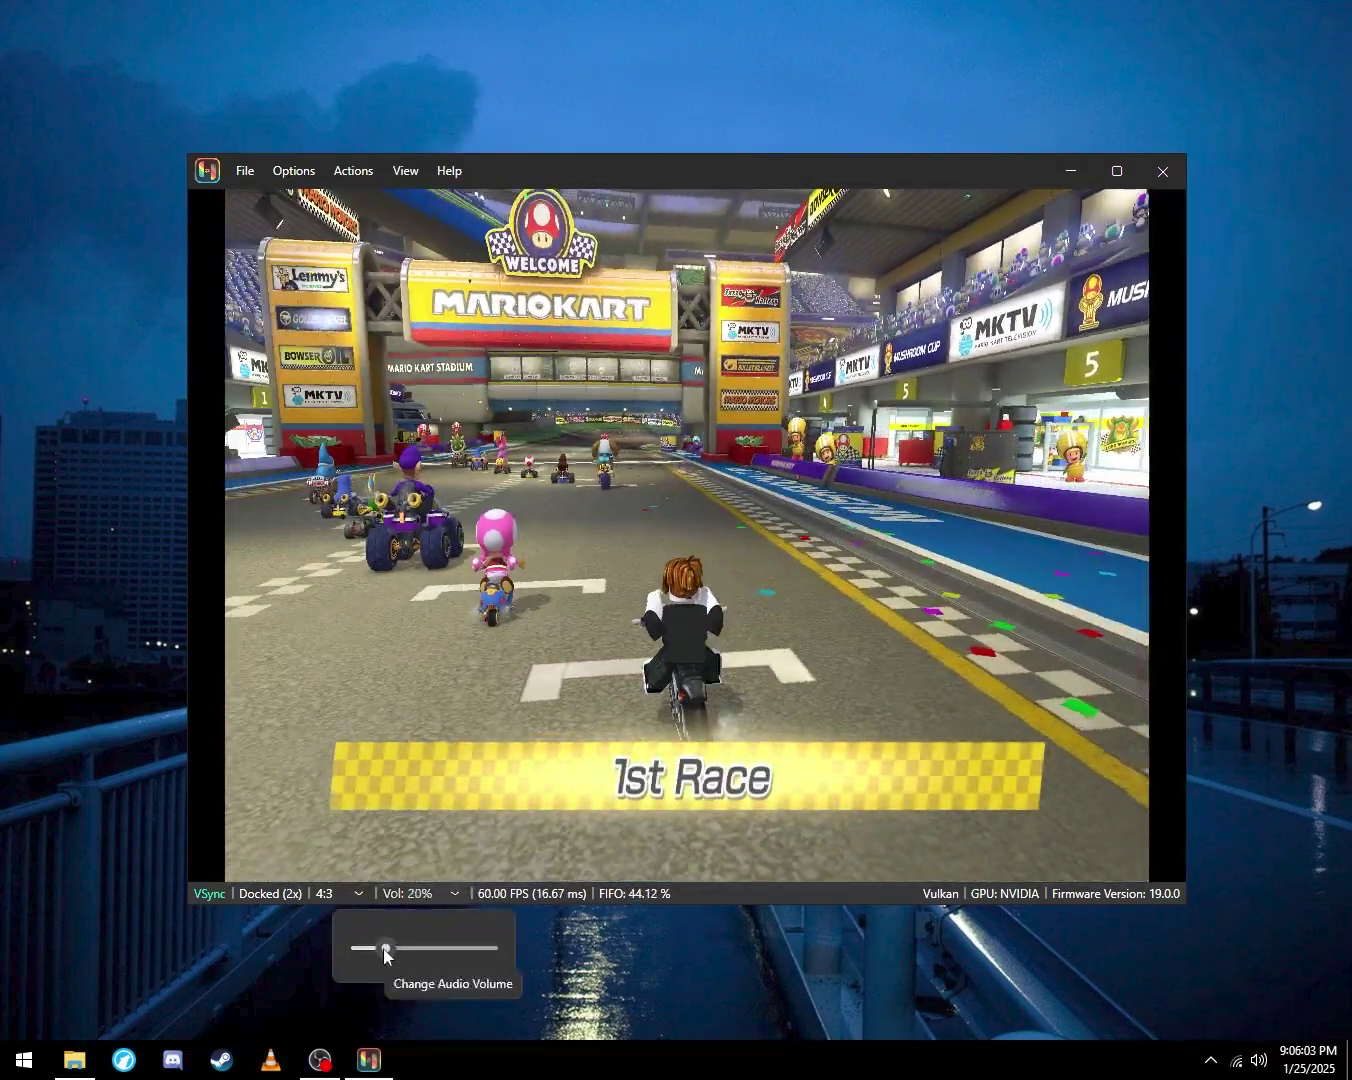